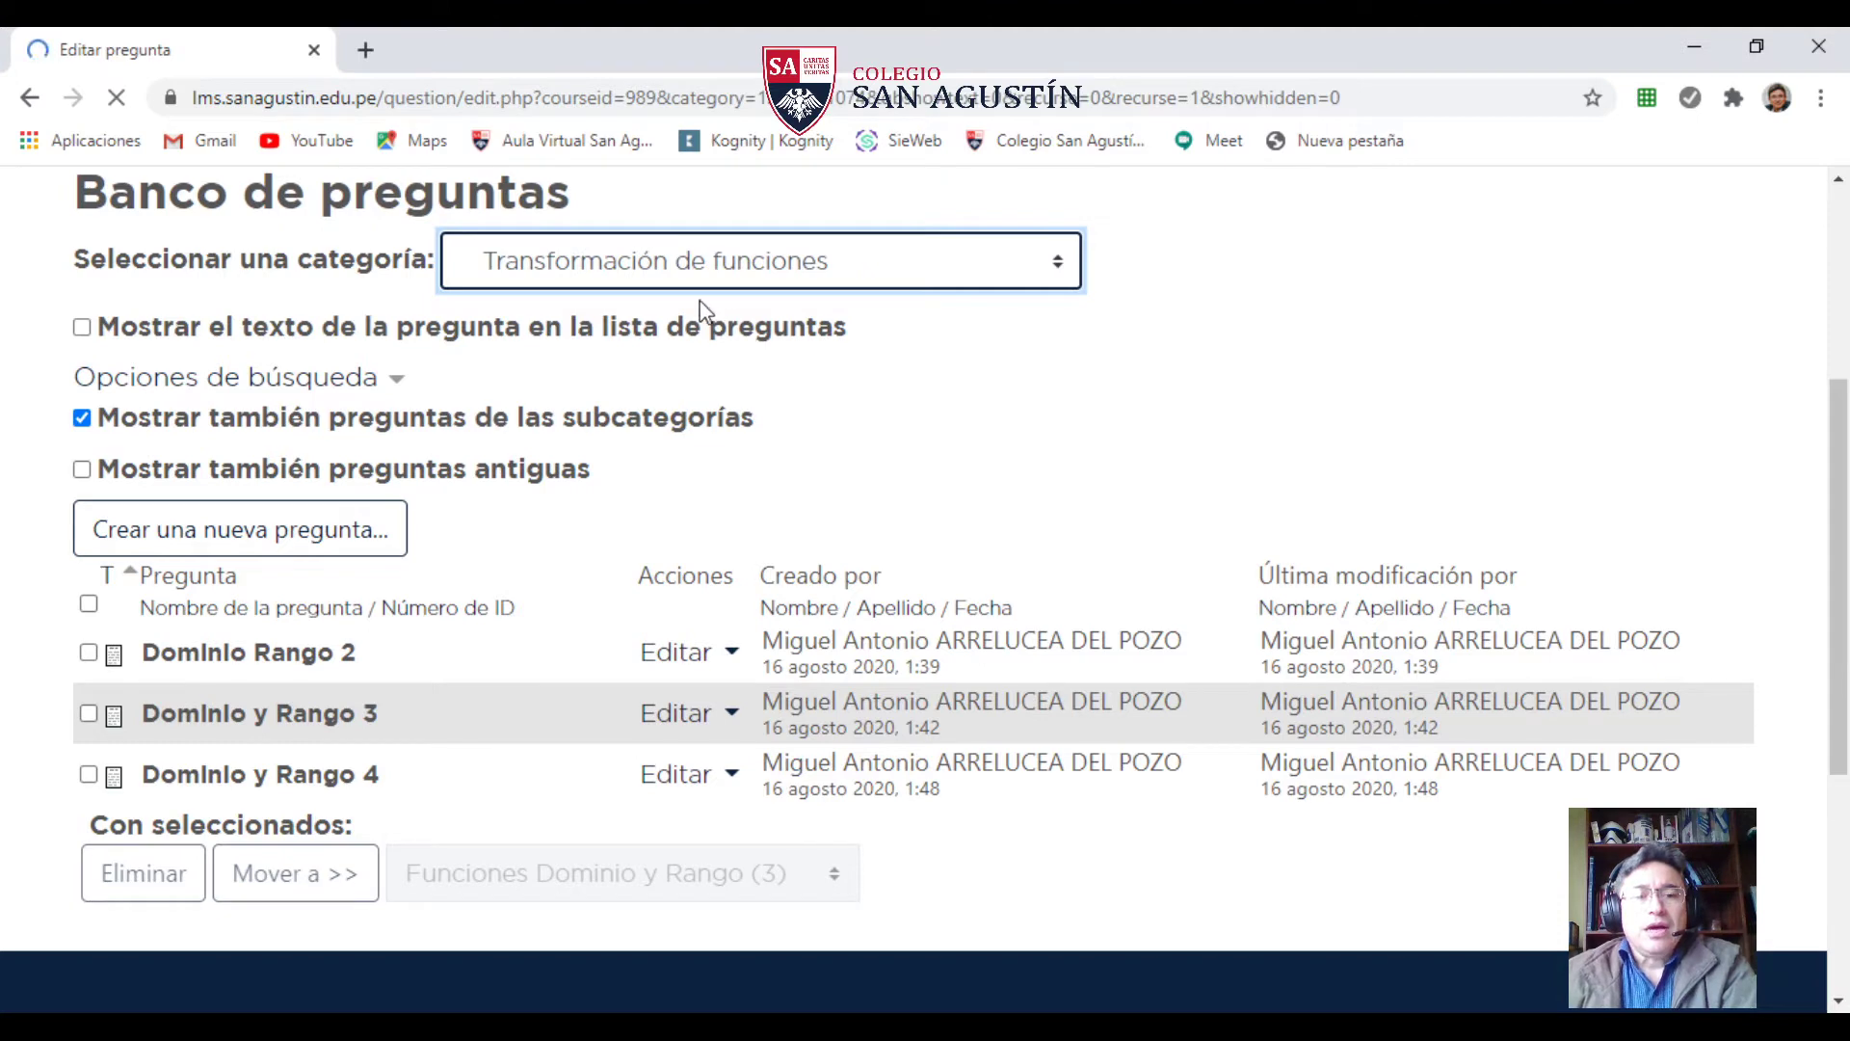
- Add a new question of type Ensayo to the Transformación de funciones category
scroll(383, 692, down, 3)
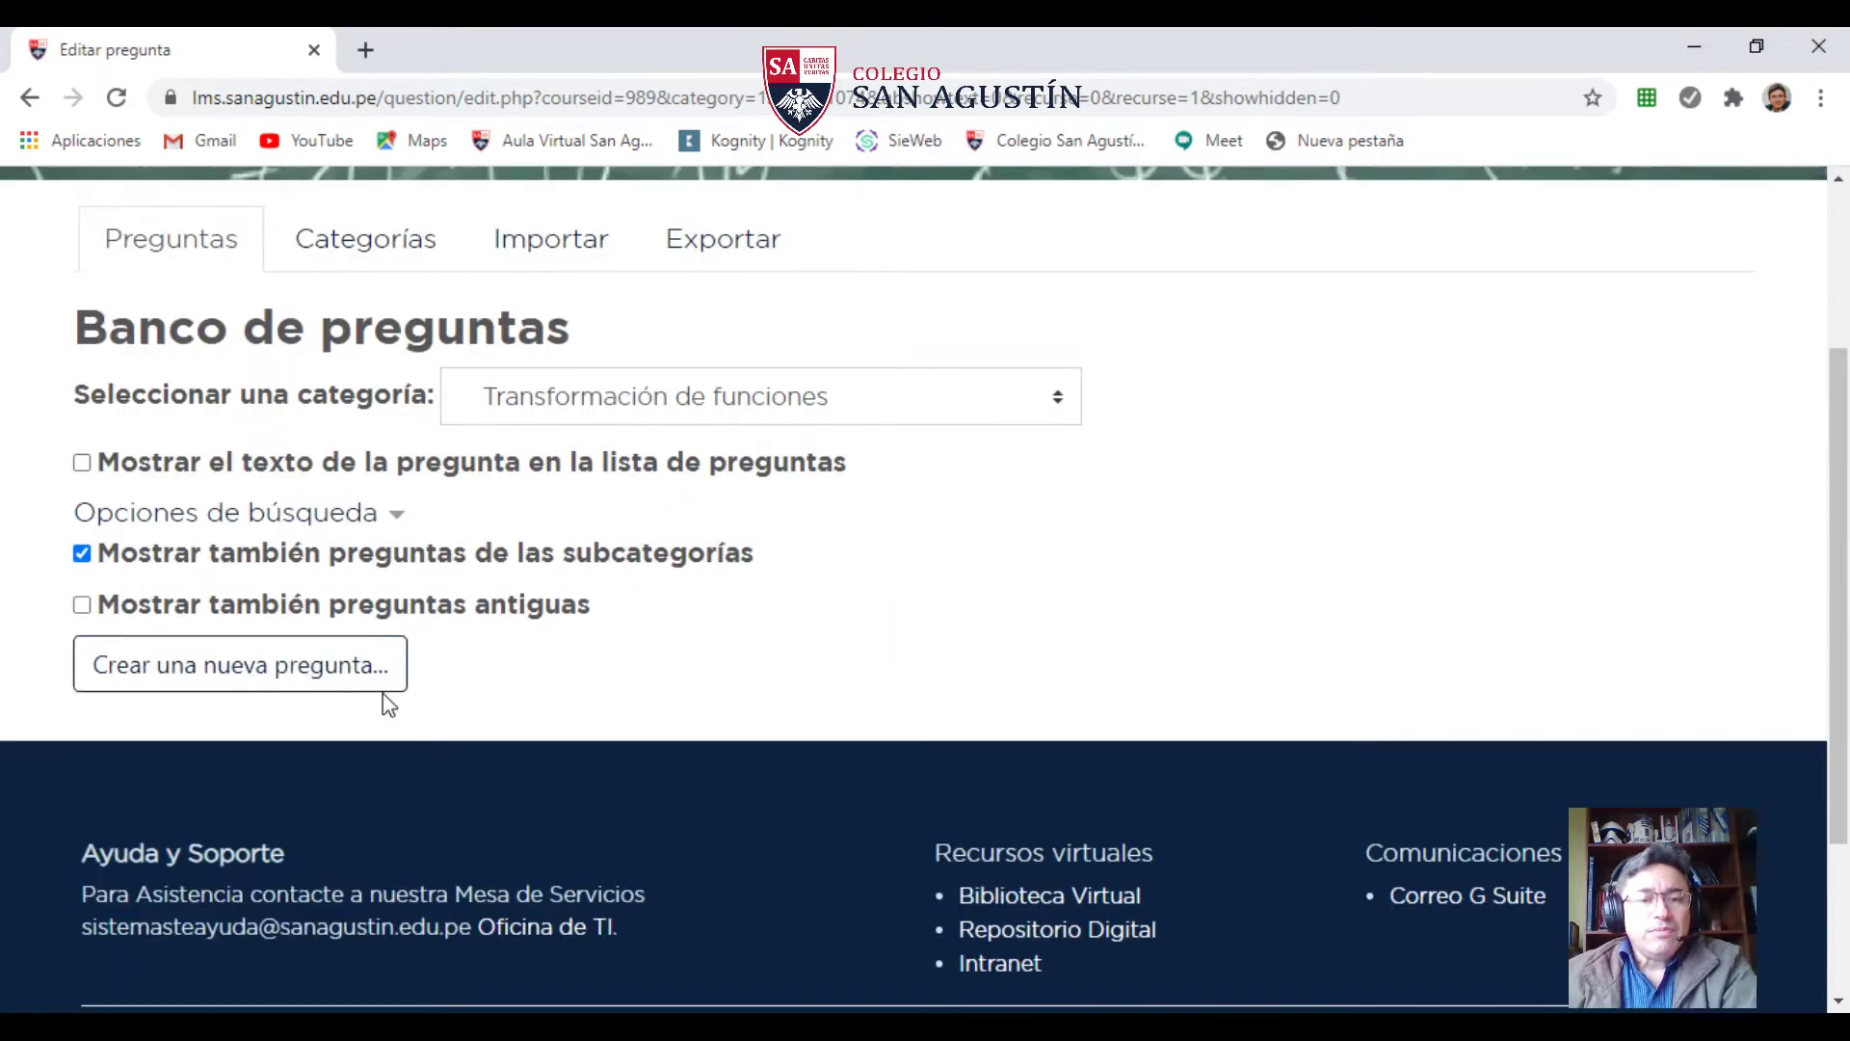
click(268, 681)
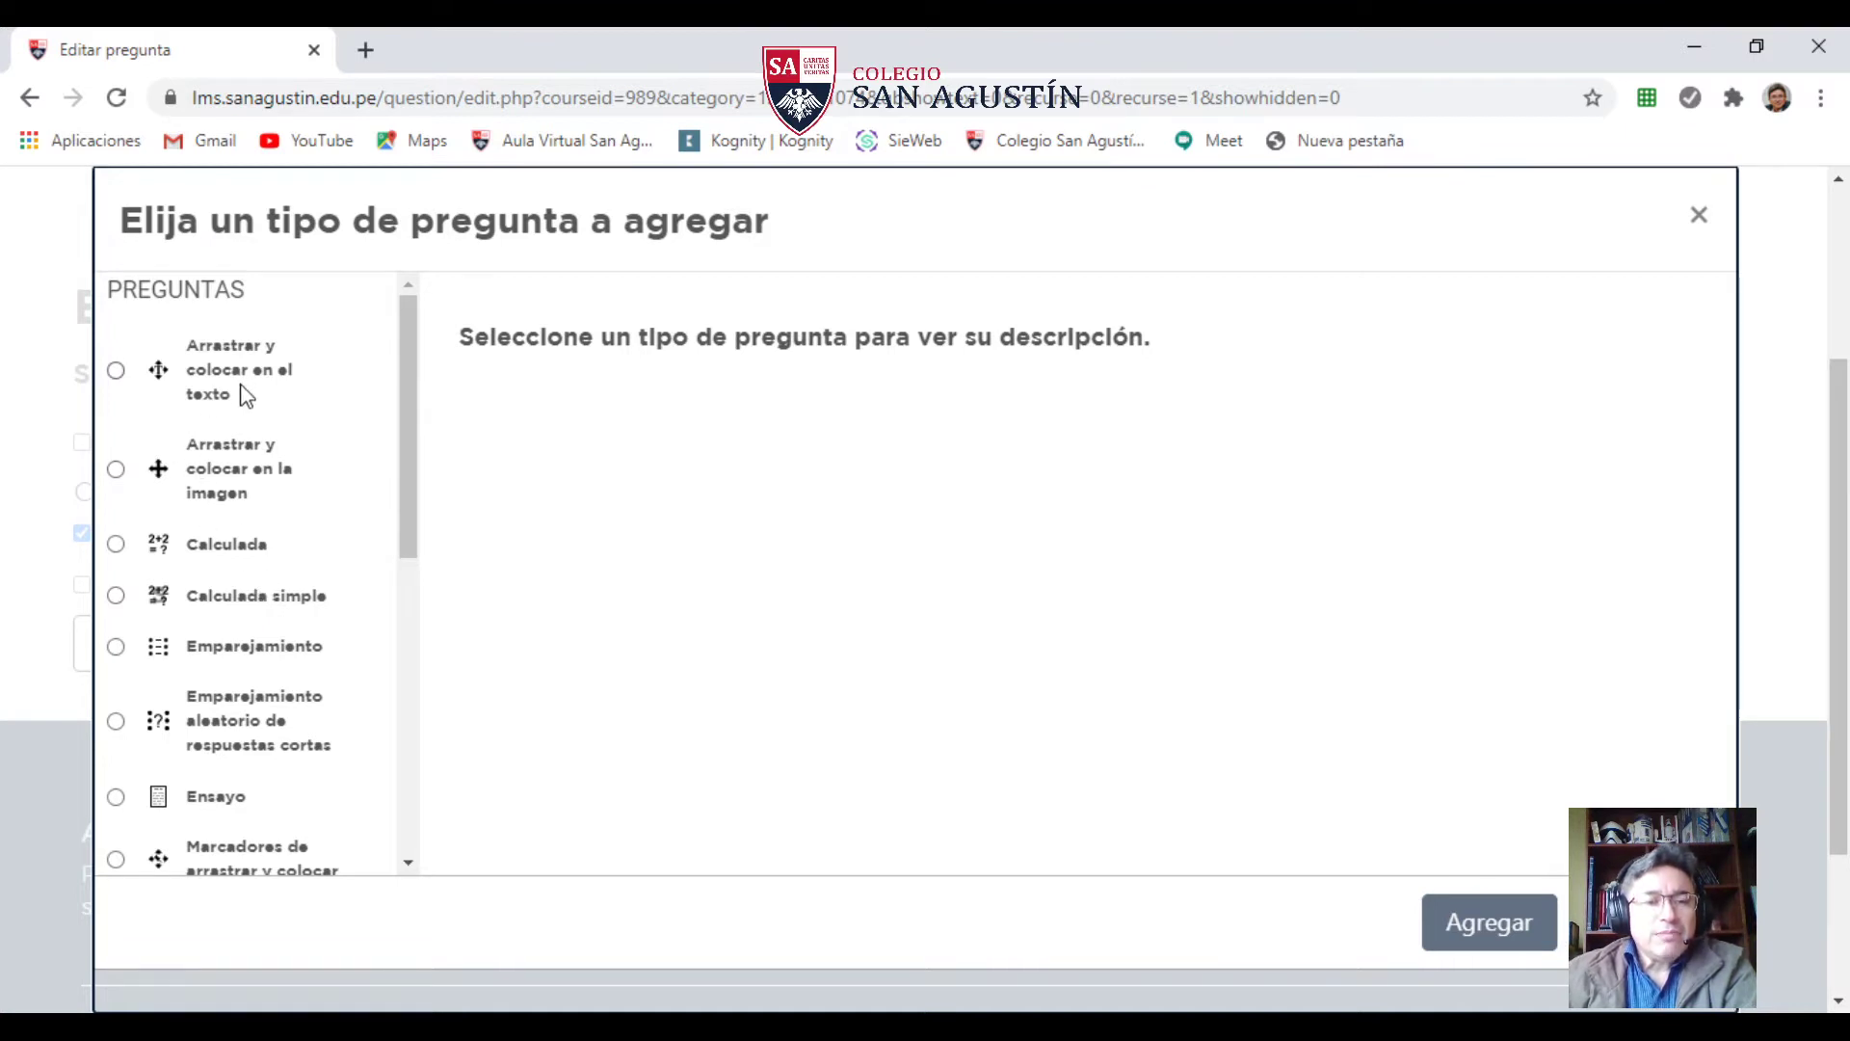
scroll(235, 578, down, 5)
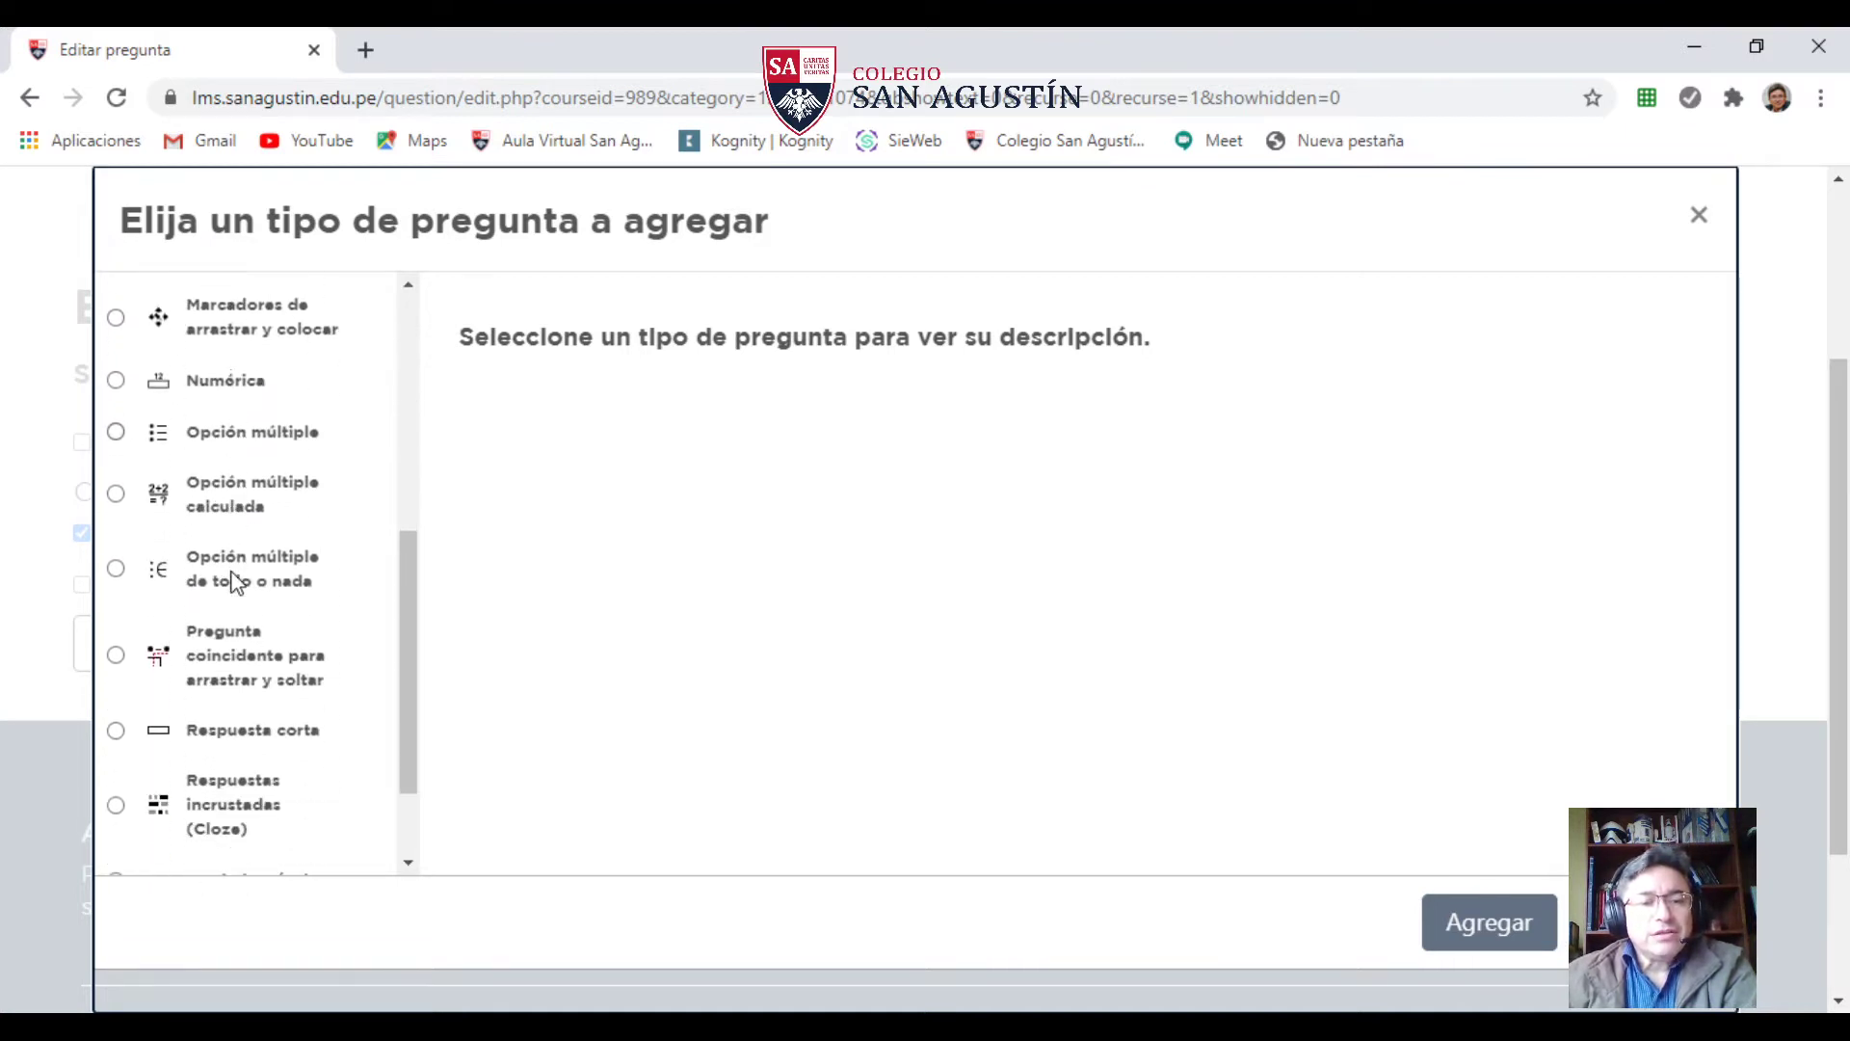
scroll(235, 582, down, 2)
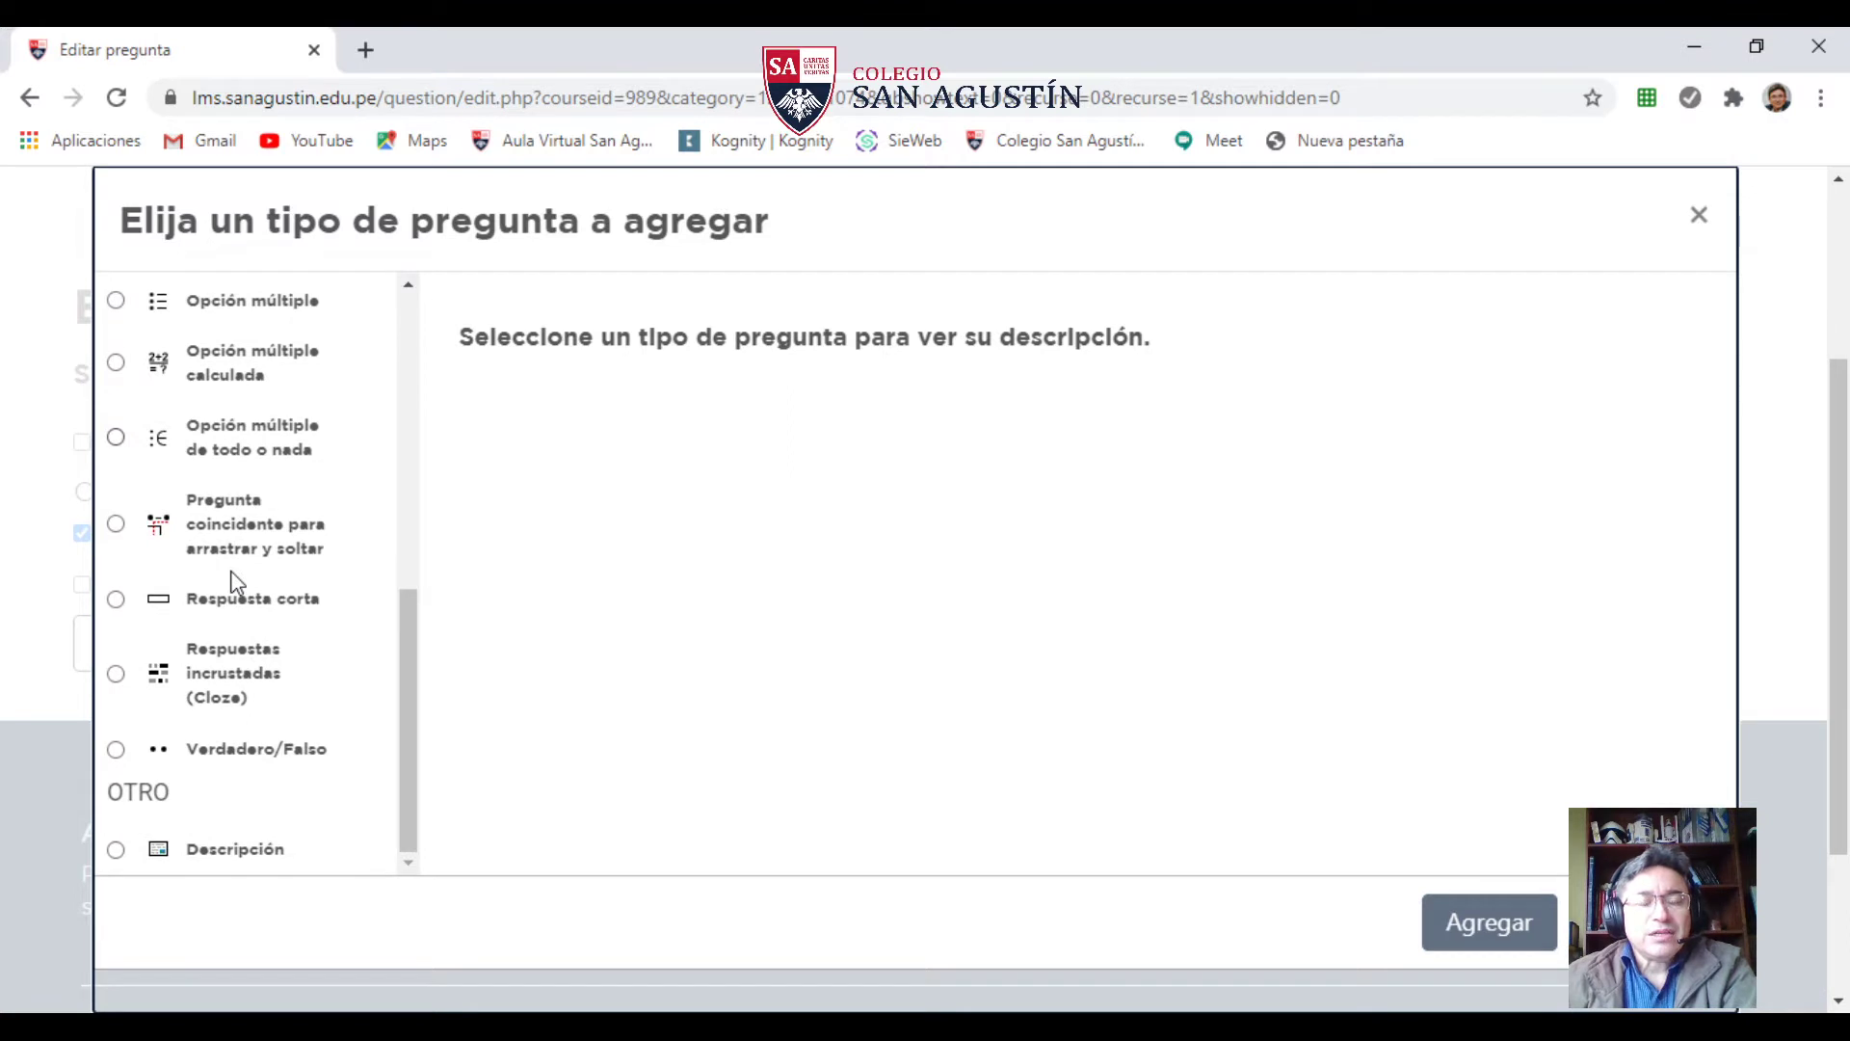
scroll(235, 578, up, 5)
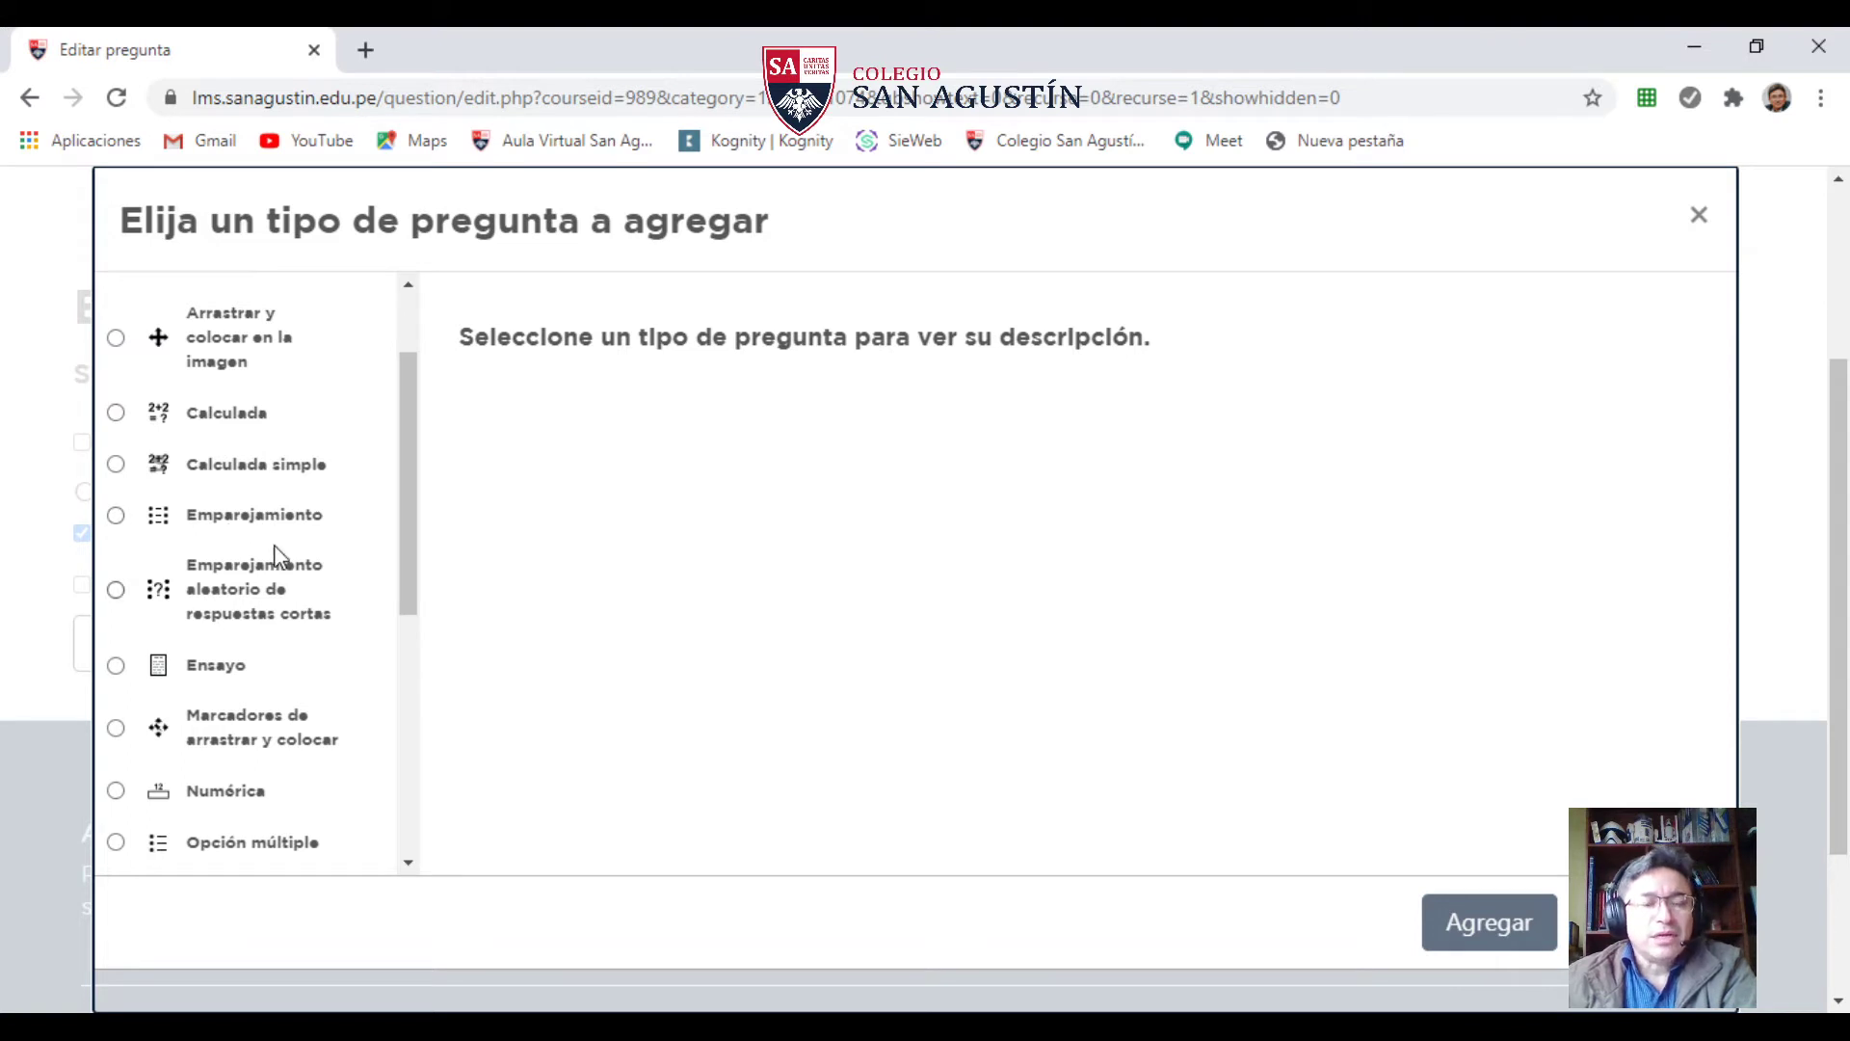
scroll(261, 569, down, 1)
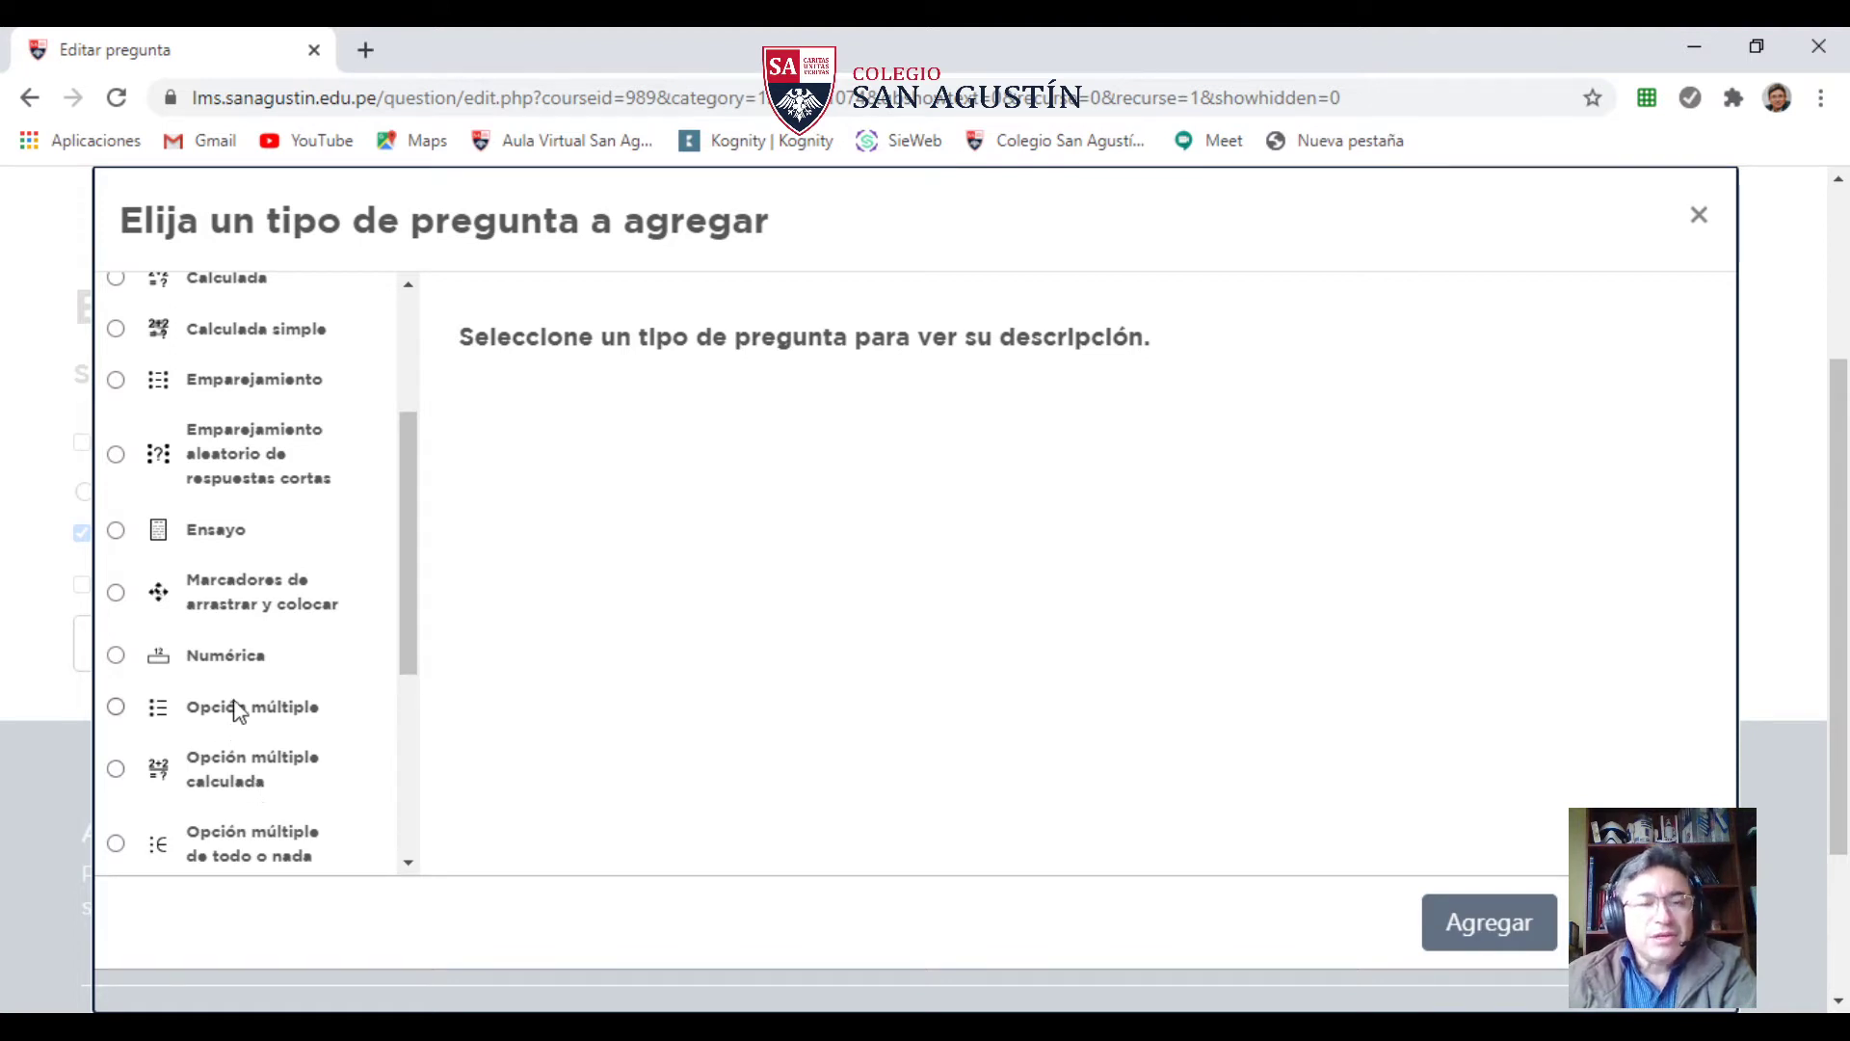
scroll(241, 627, down, 4)
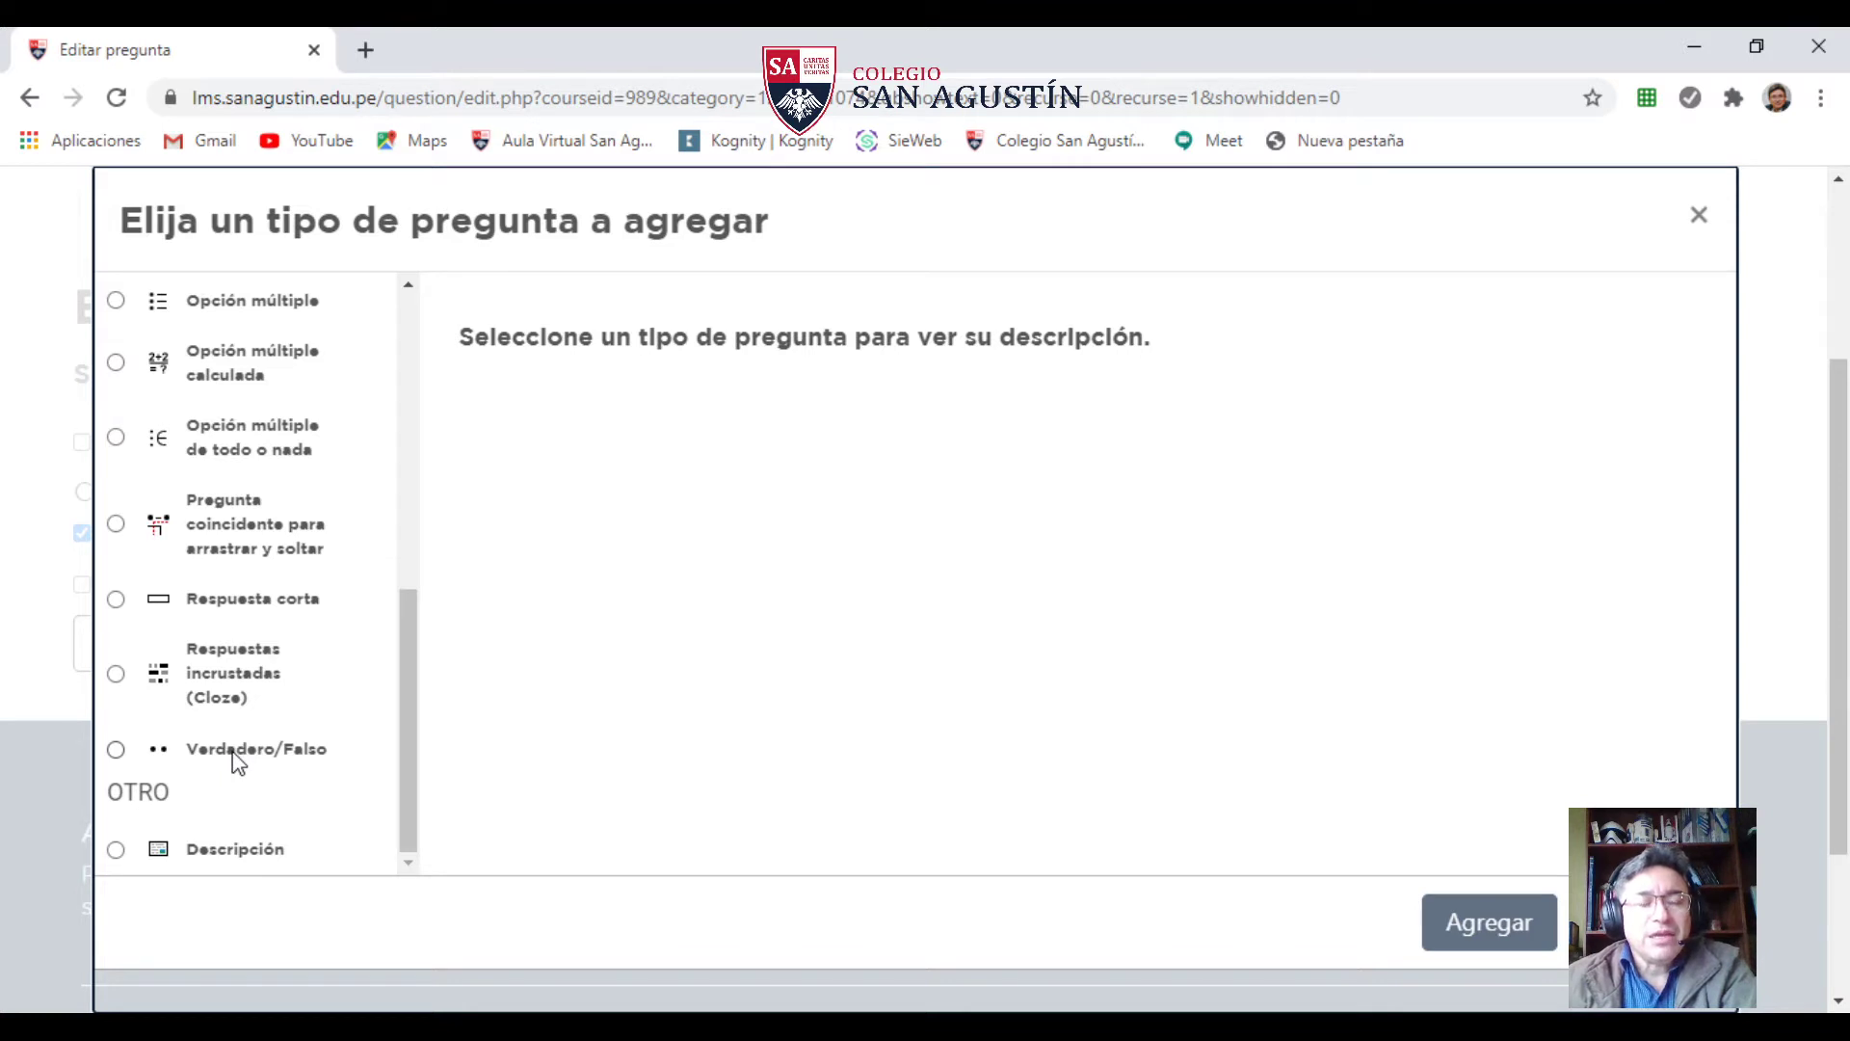
scroll(238, 763, up, 10)
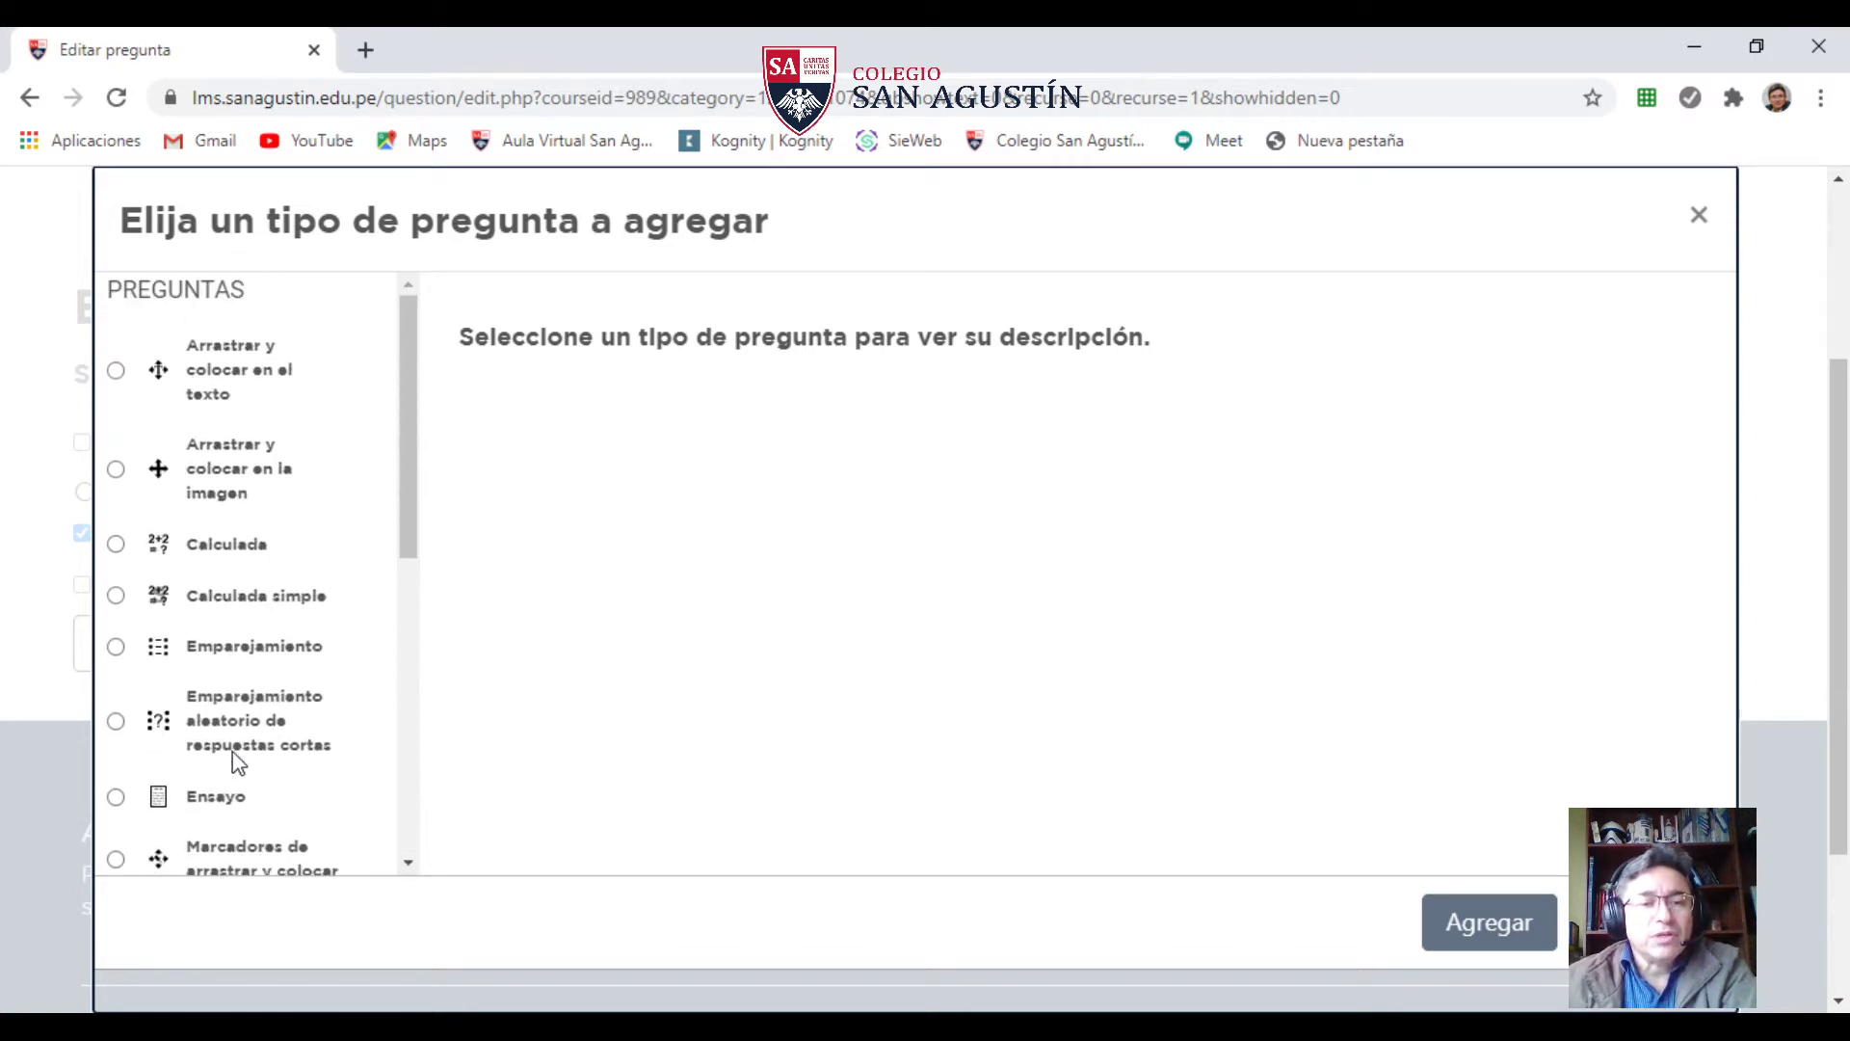
click(227, 808)
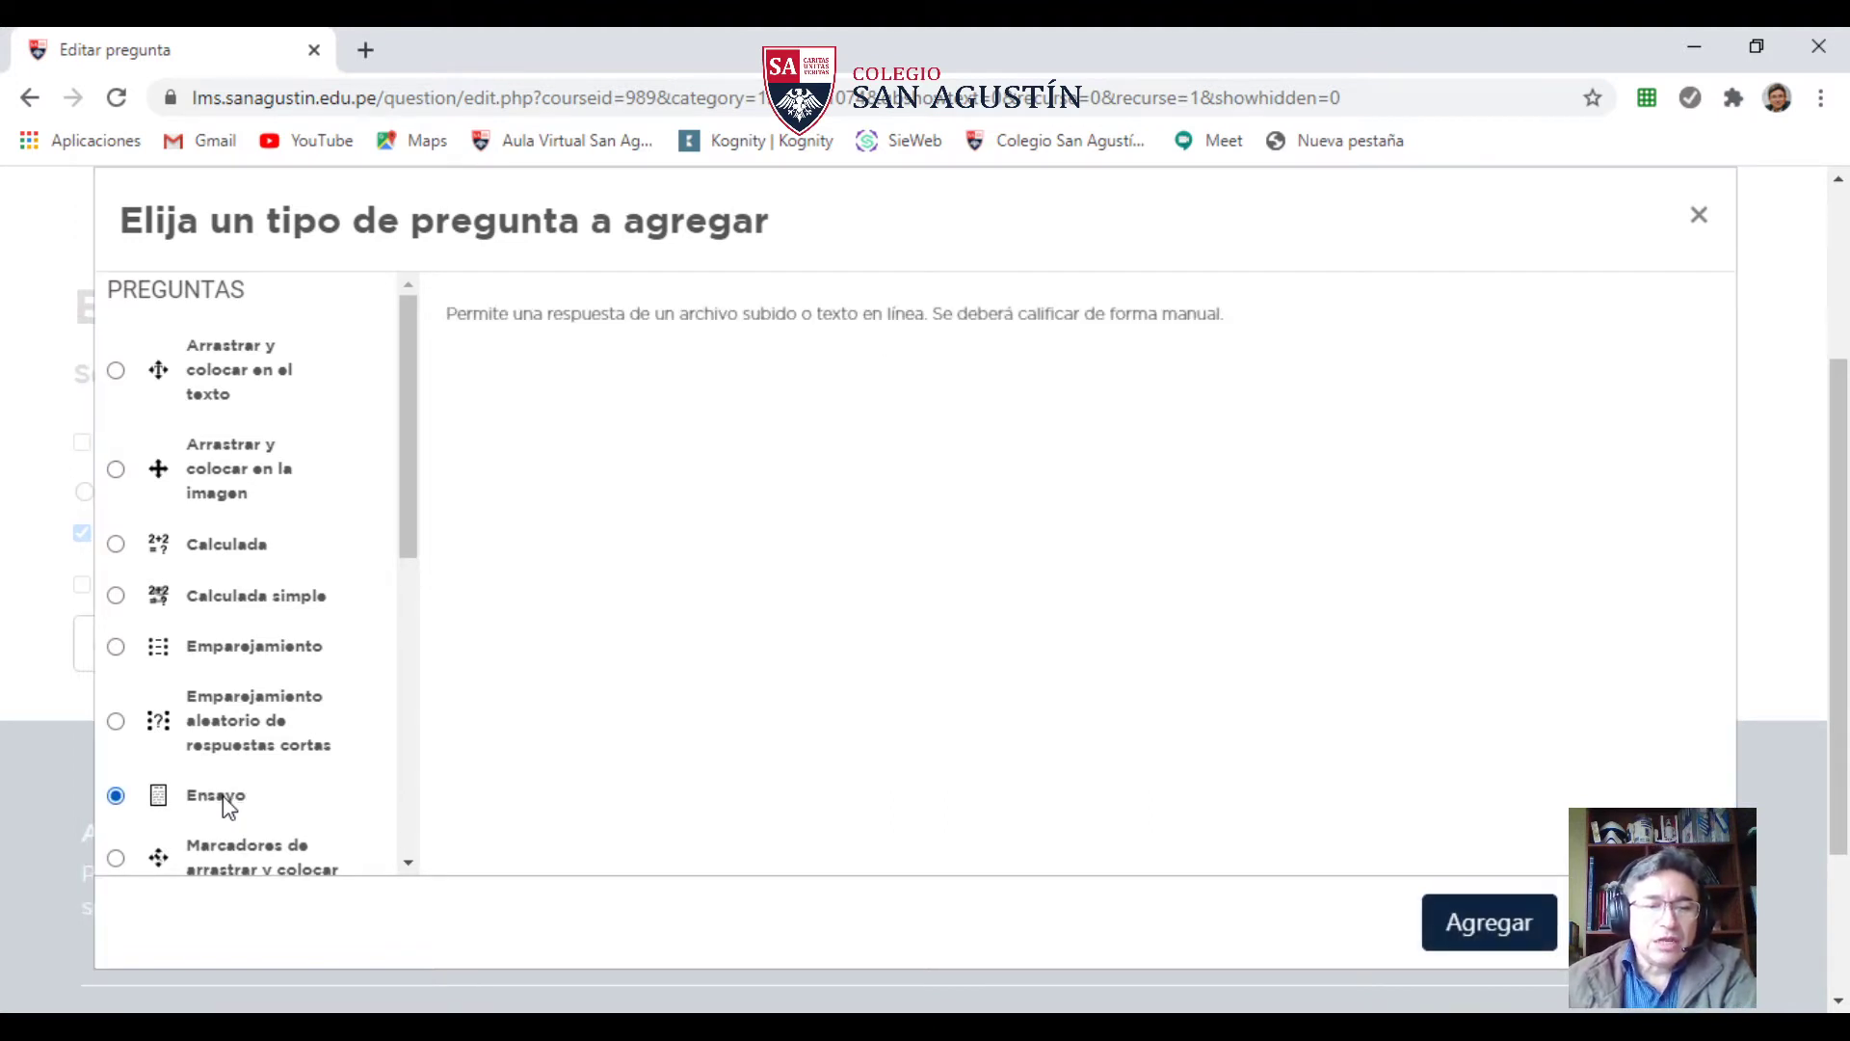
click(1477, 915)
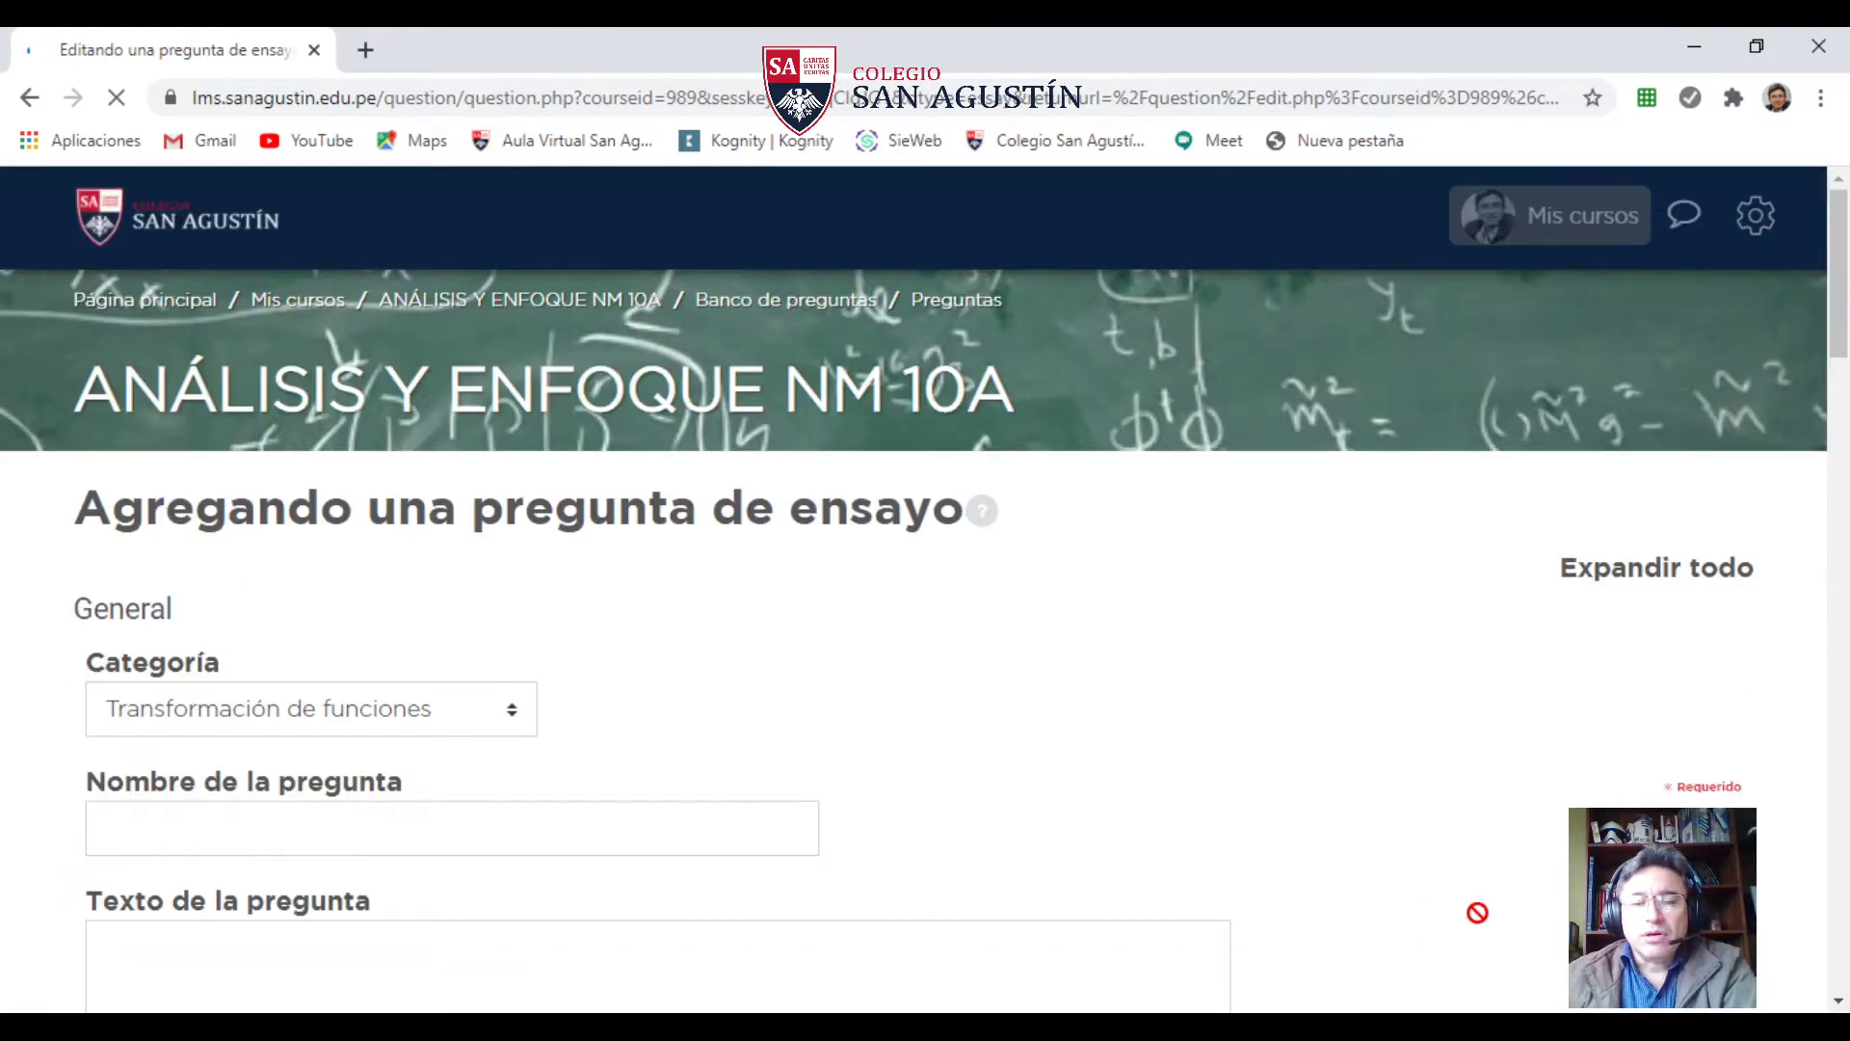
- Name the essay question E1
scroll(628, 702, down, 3)
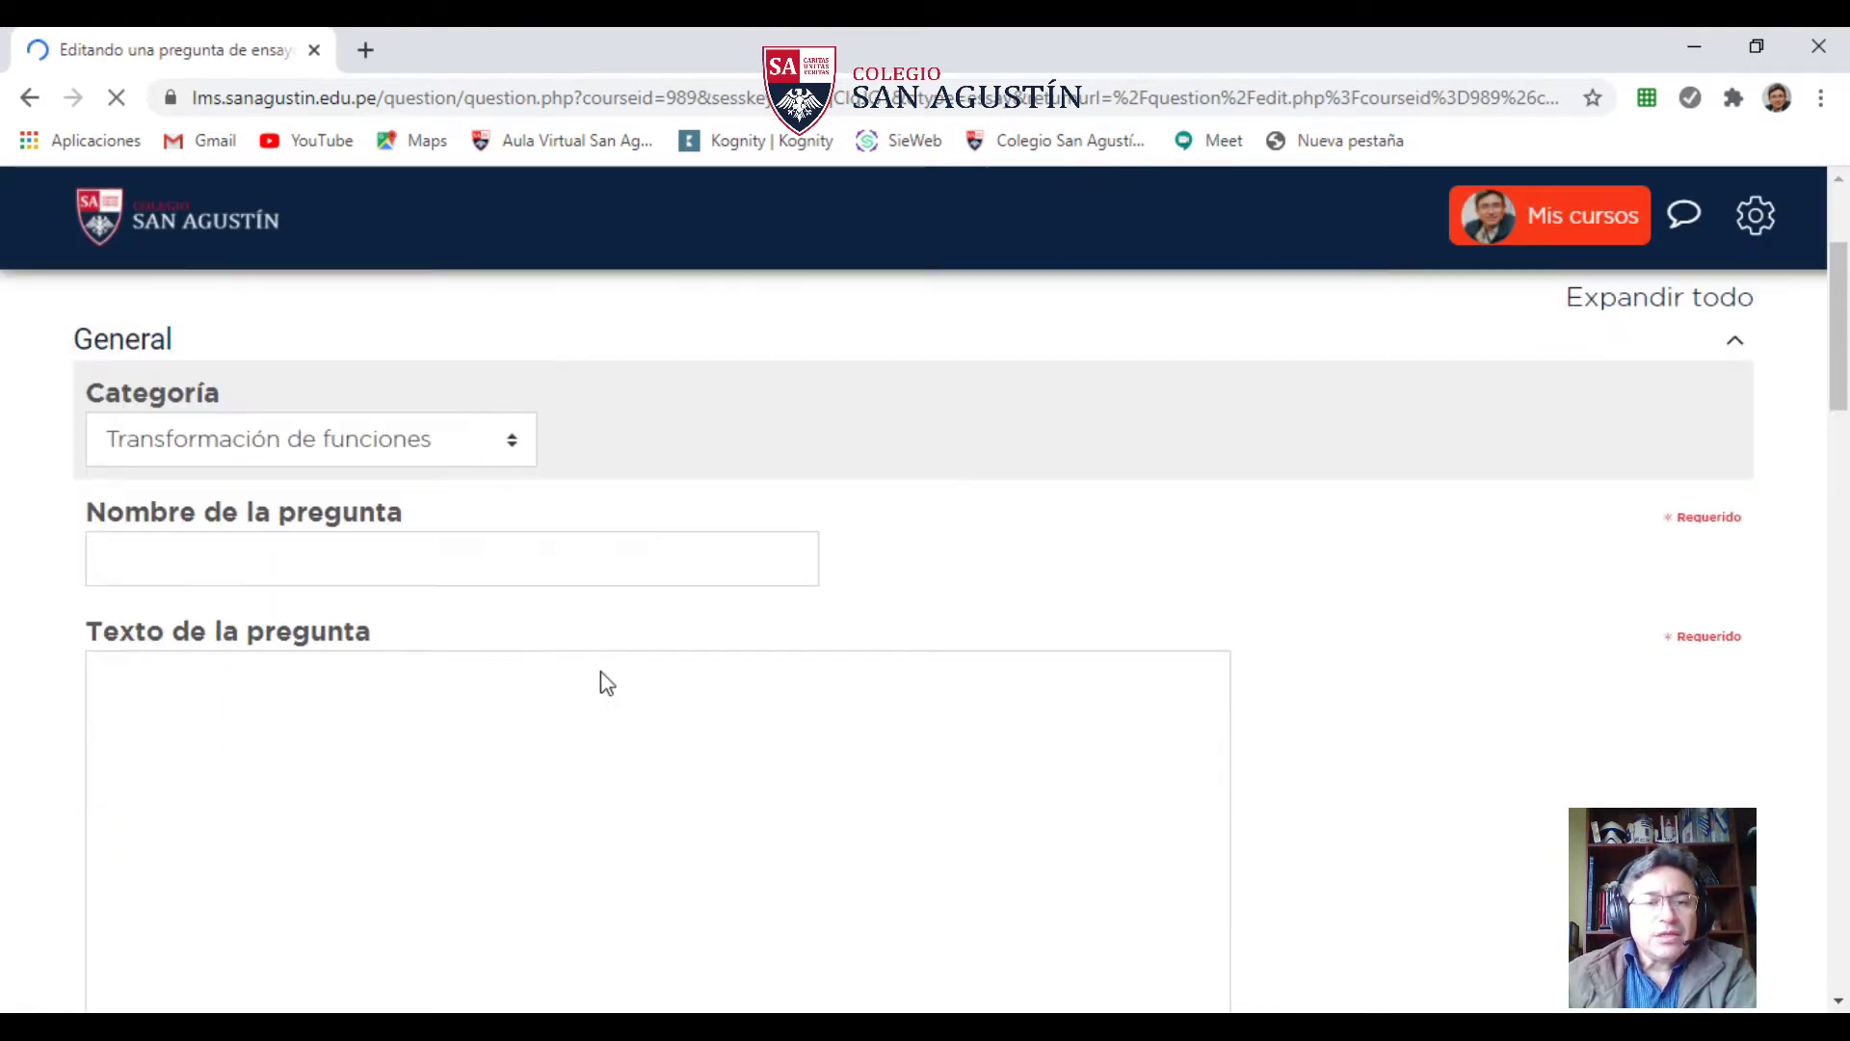
scroll(605, 682, up, 1)
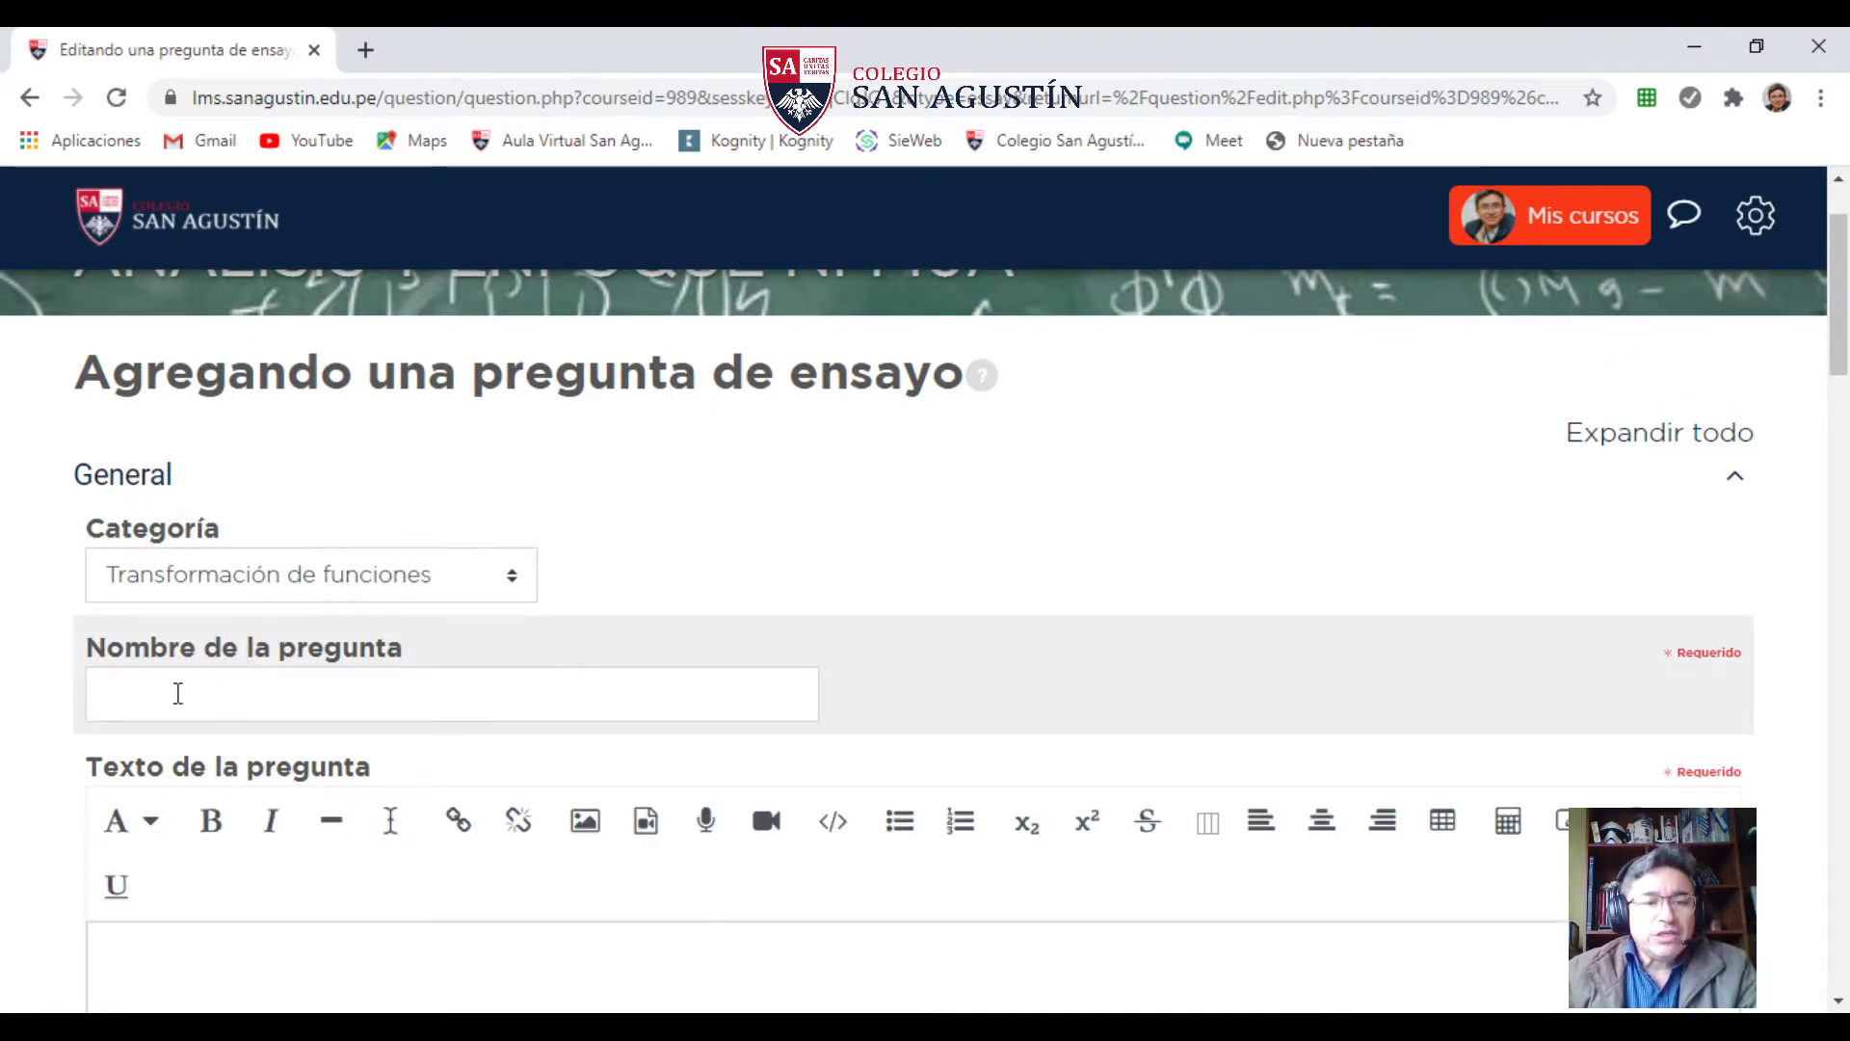
click(177, 694)
text(El)
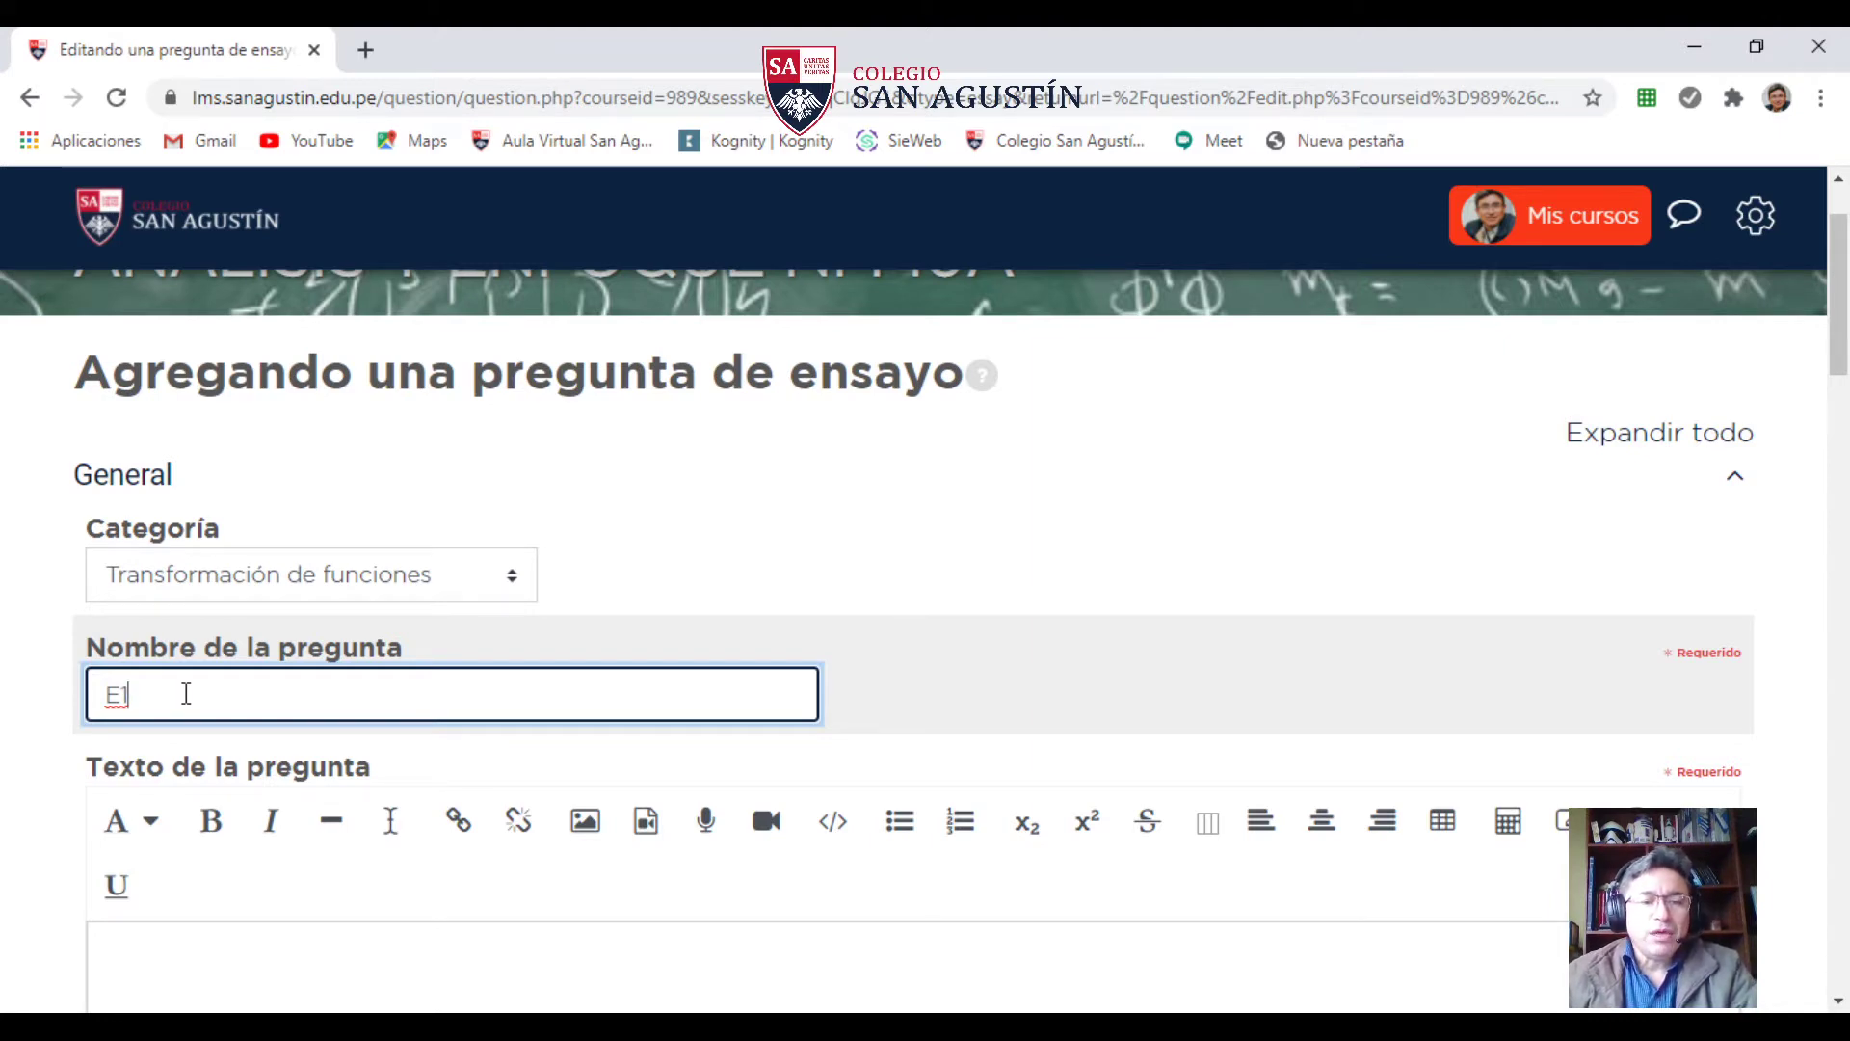
- Upload the image file E1.JPG from the computer for the body of the question text
scroll(190, 693, down, 3)
click(194, 694)
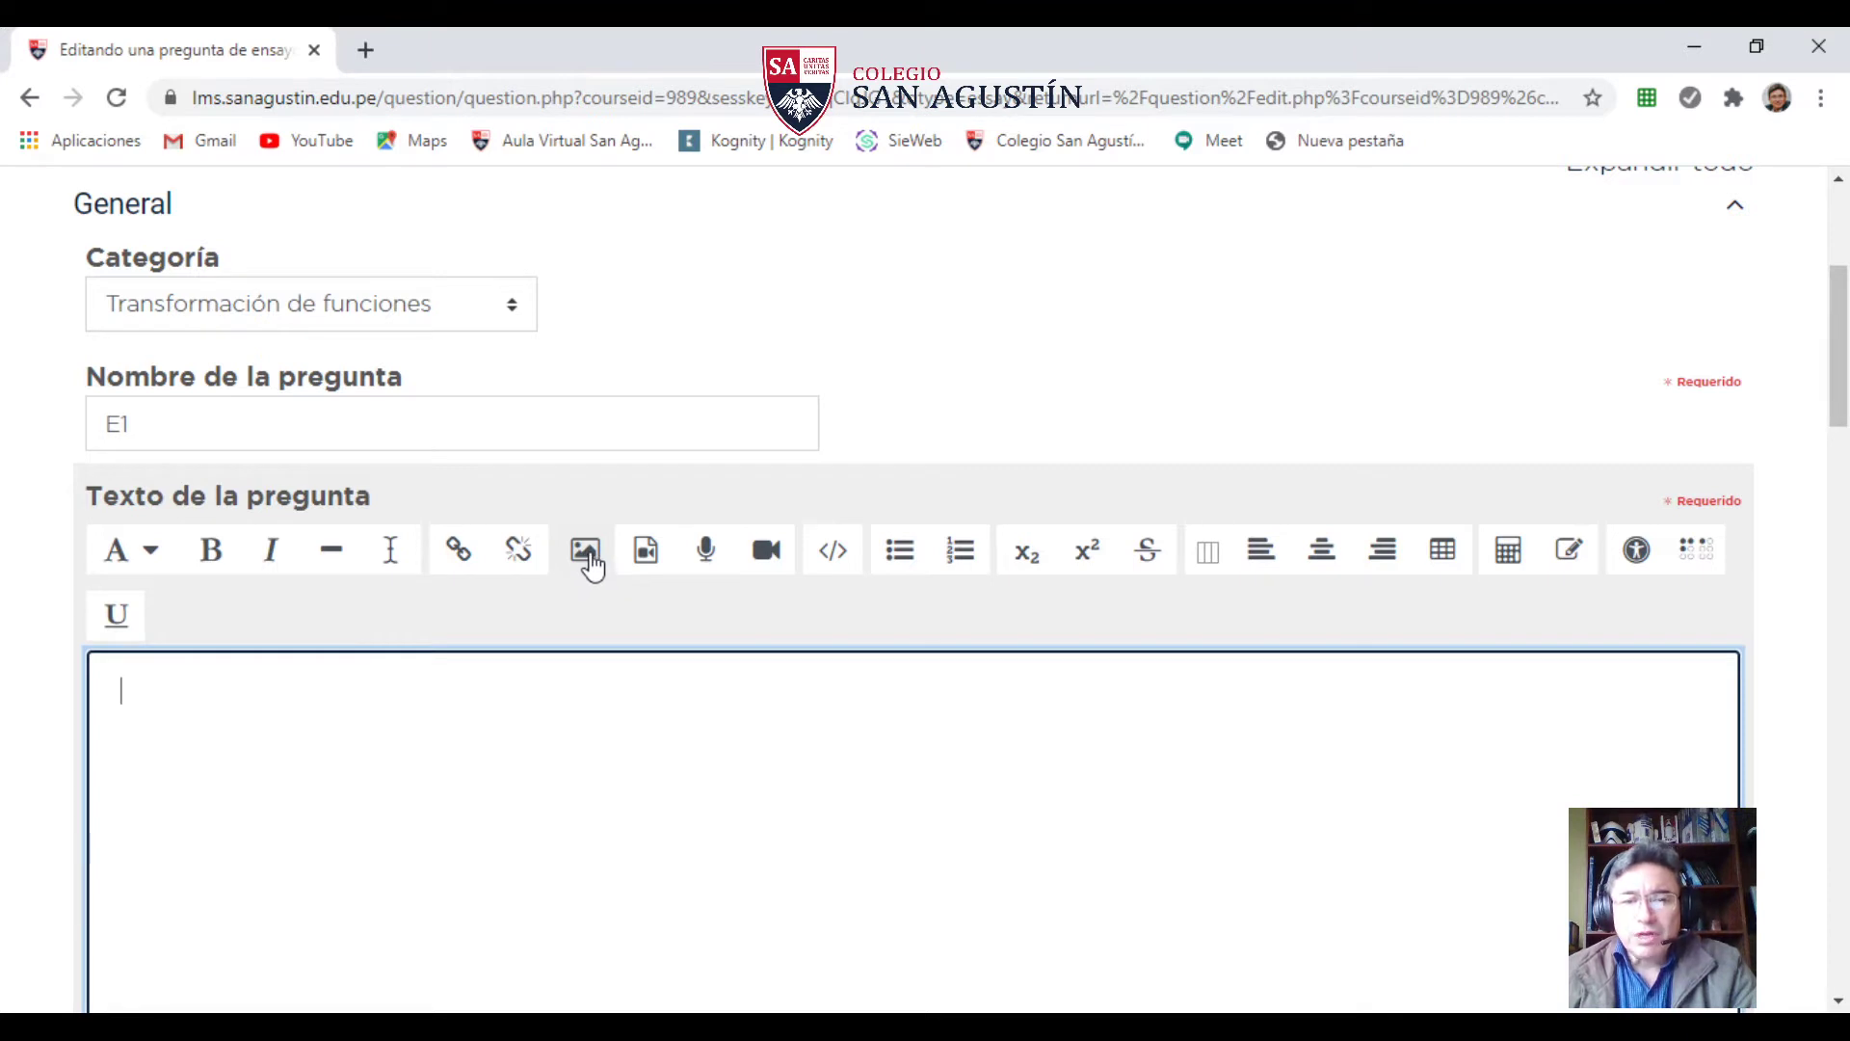
click(588, 557)
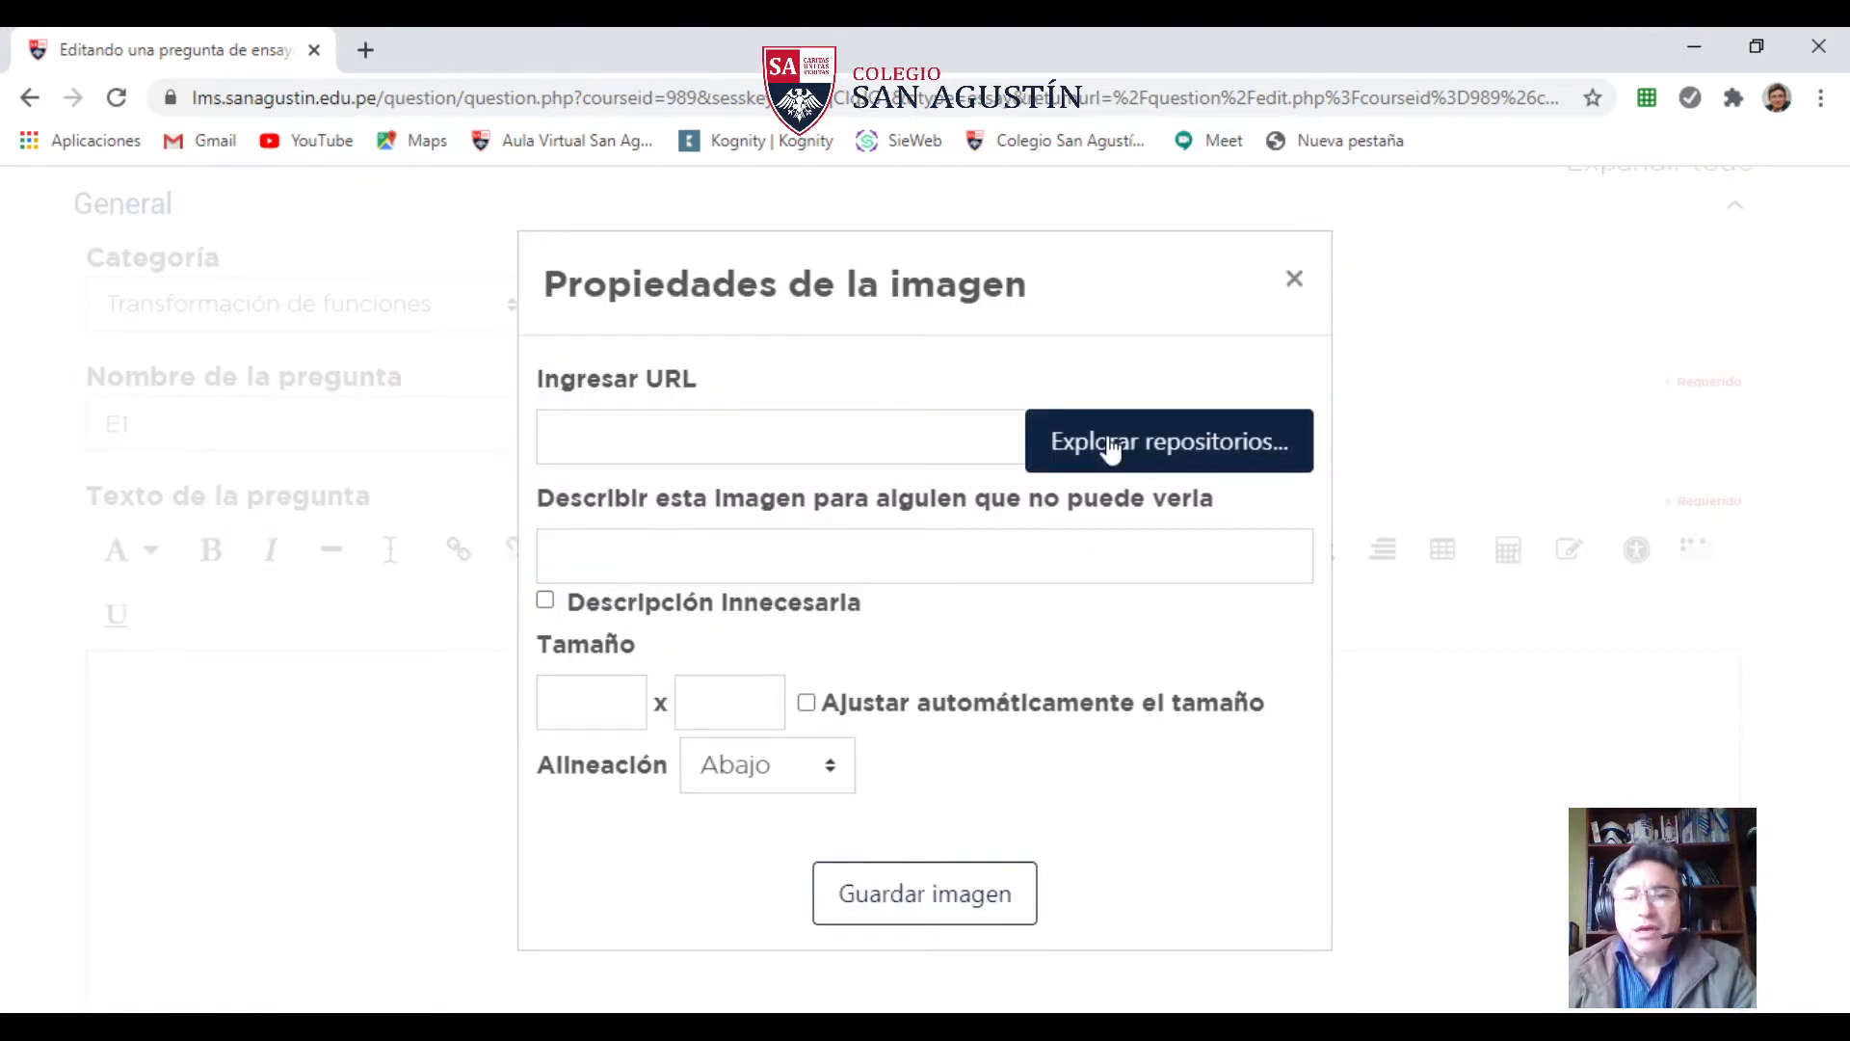
click(1099, 443)
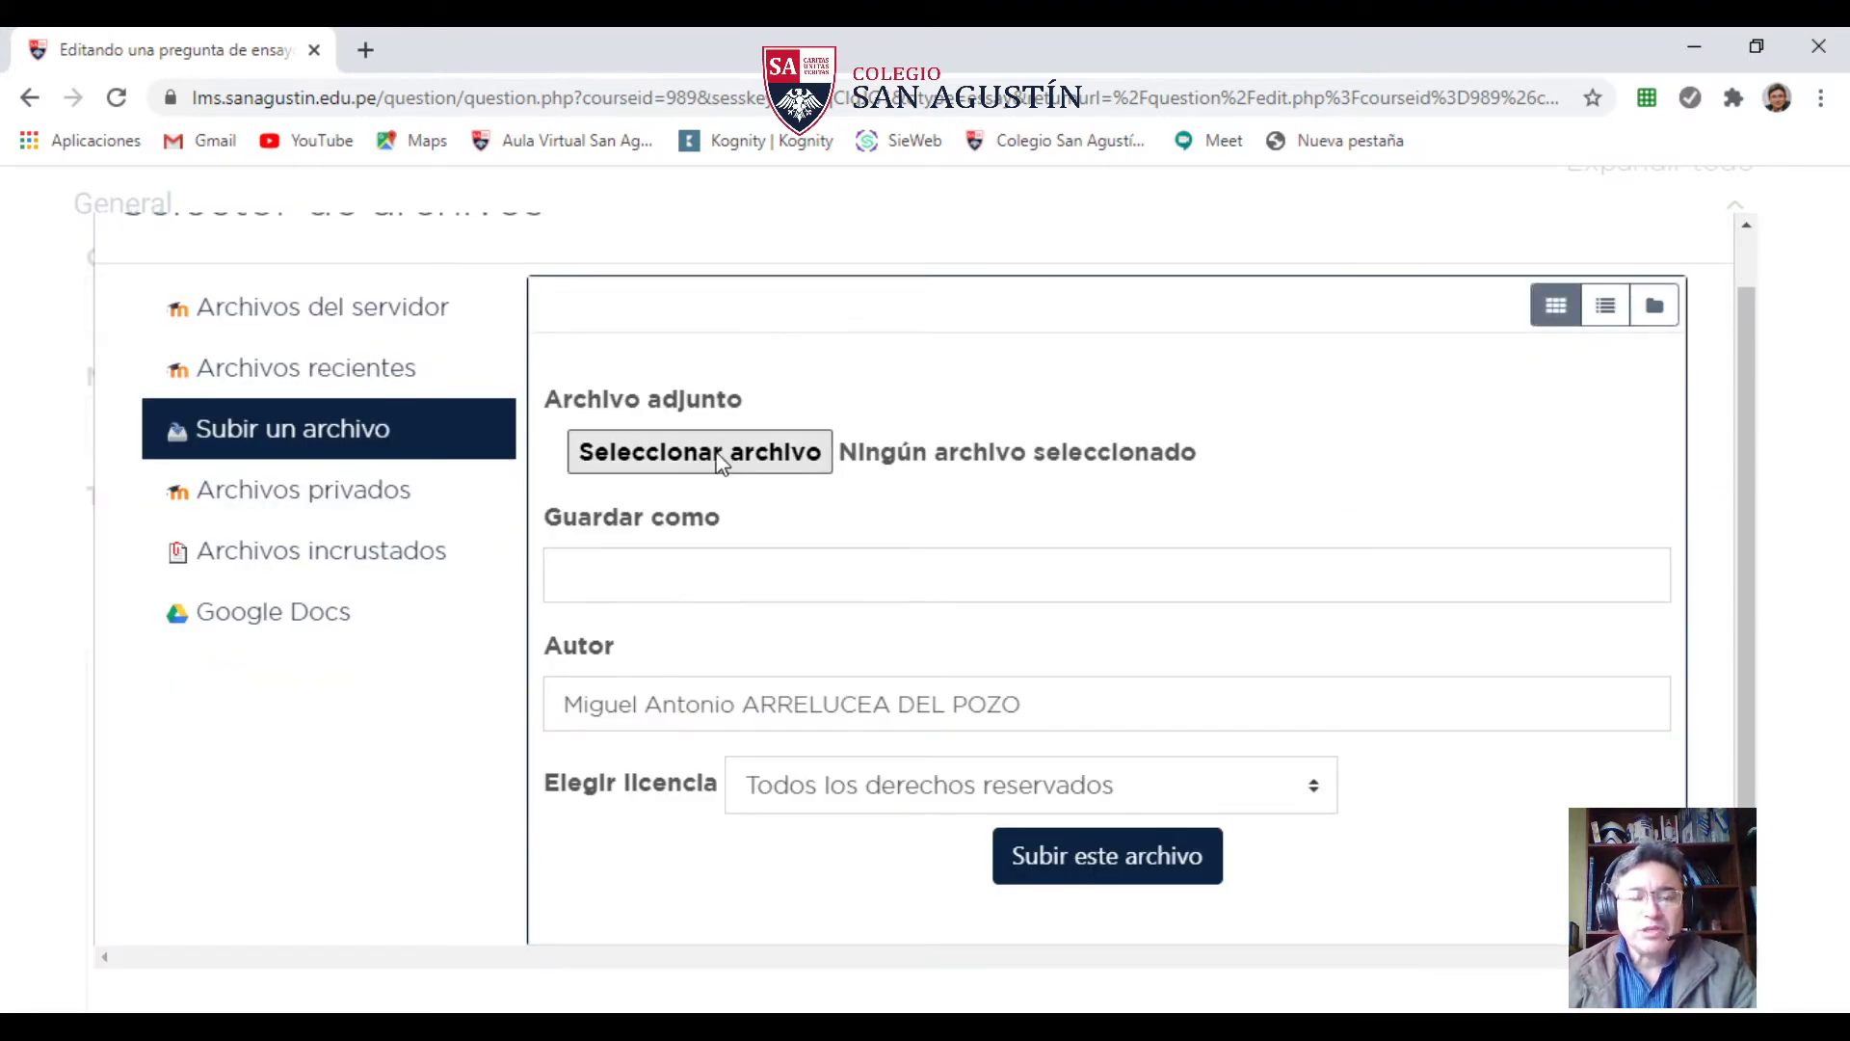
click(700, 453)
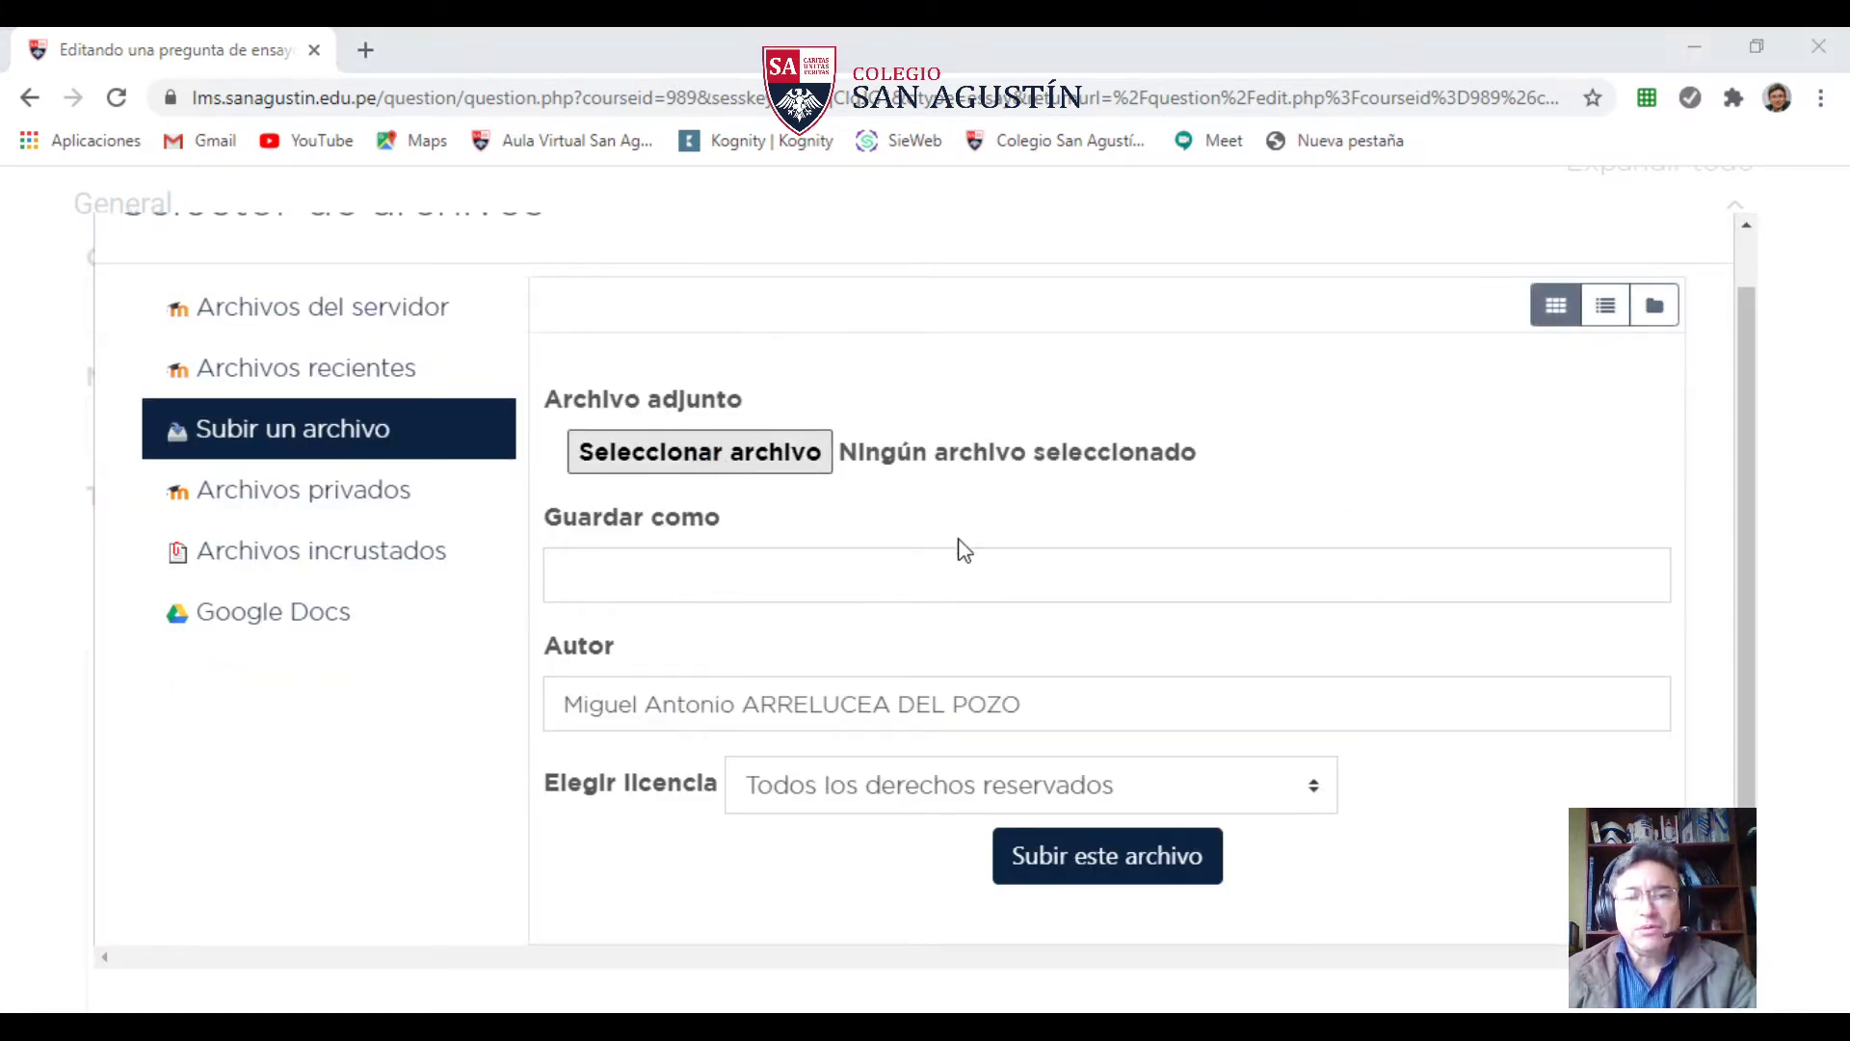
click(929, 647)
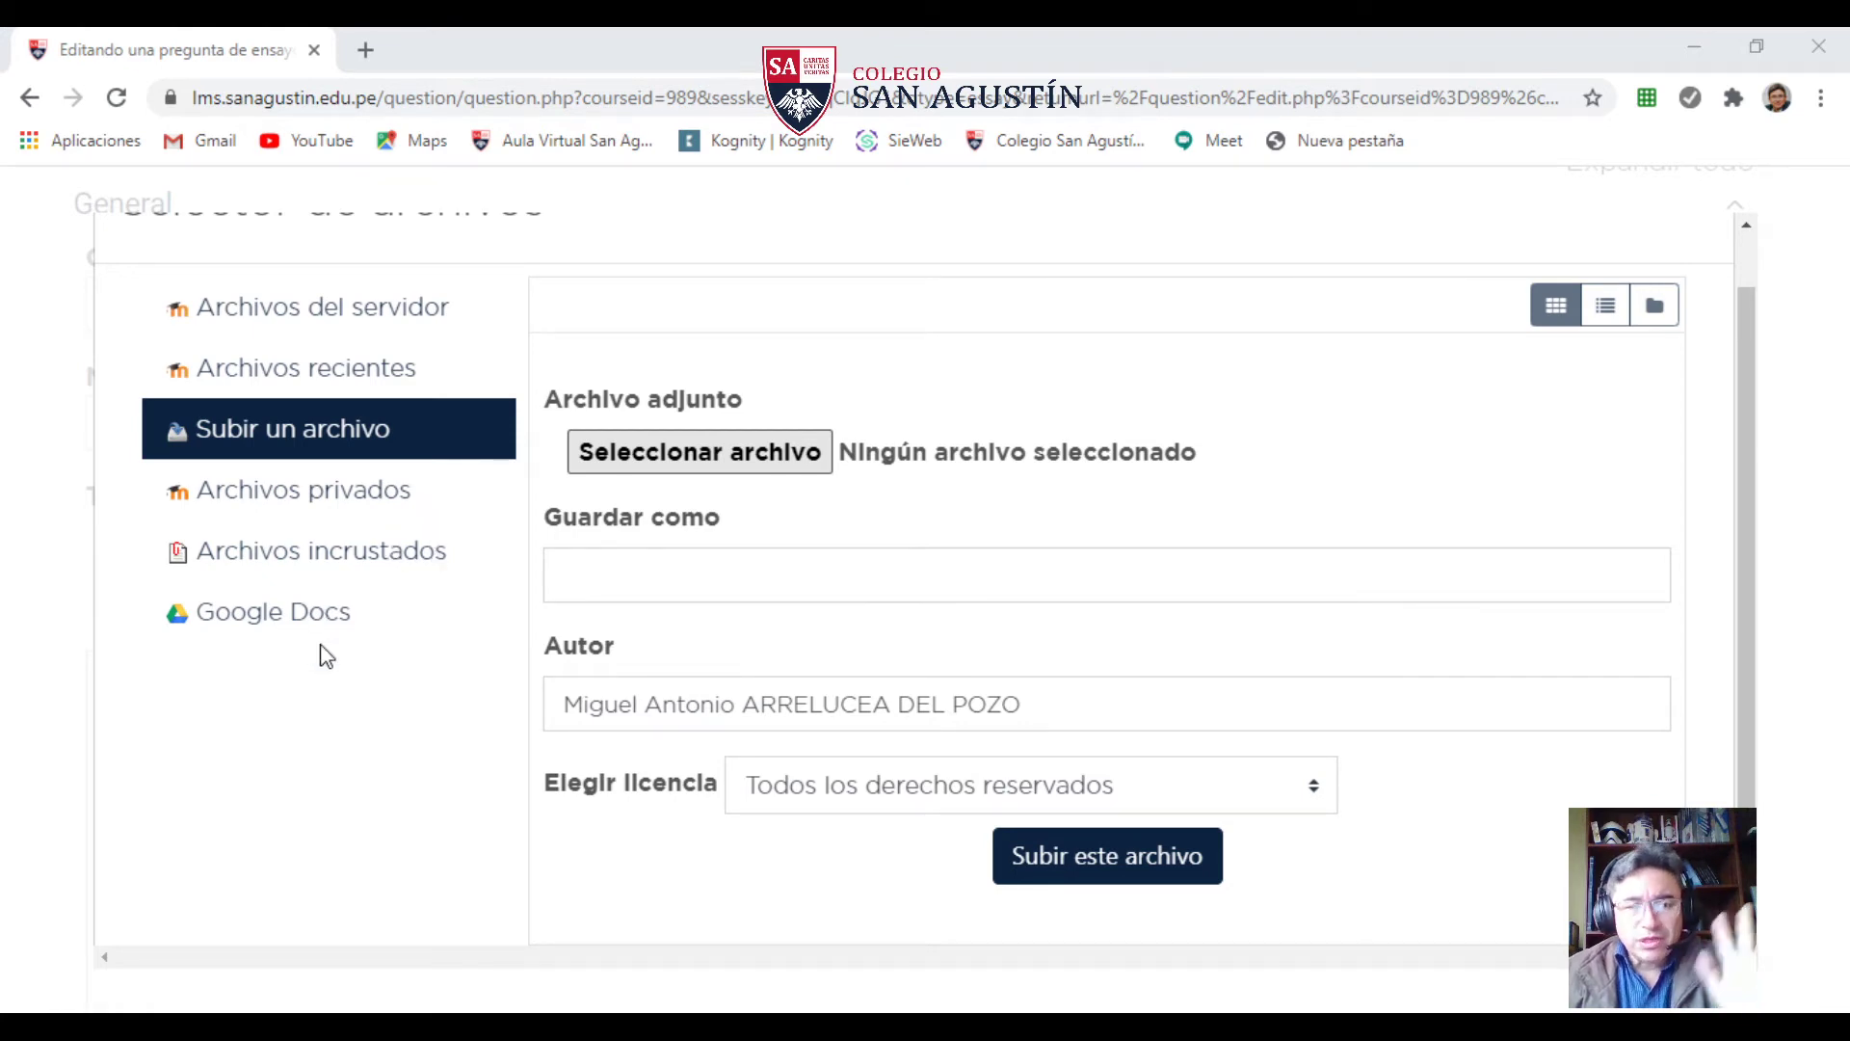
click(1345, 844)
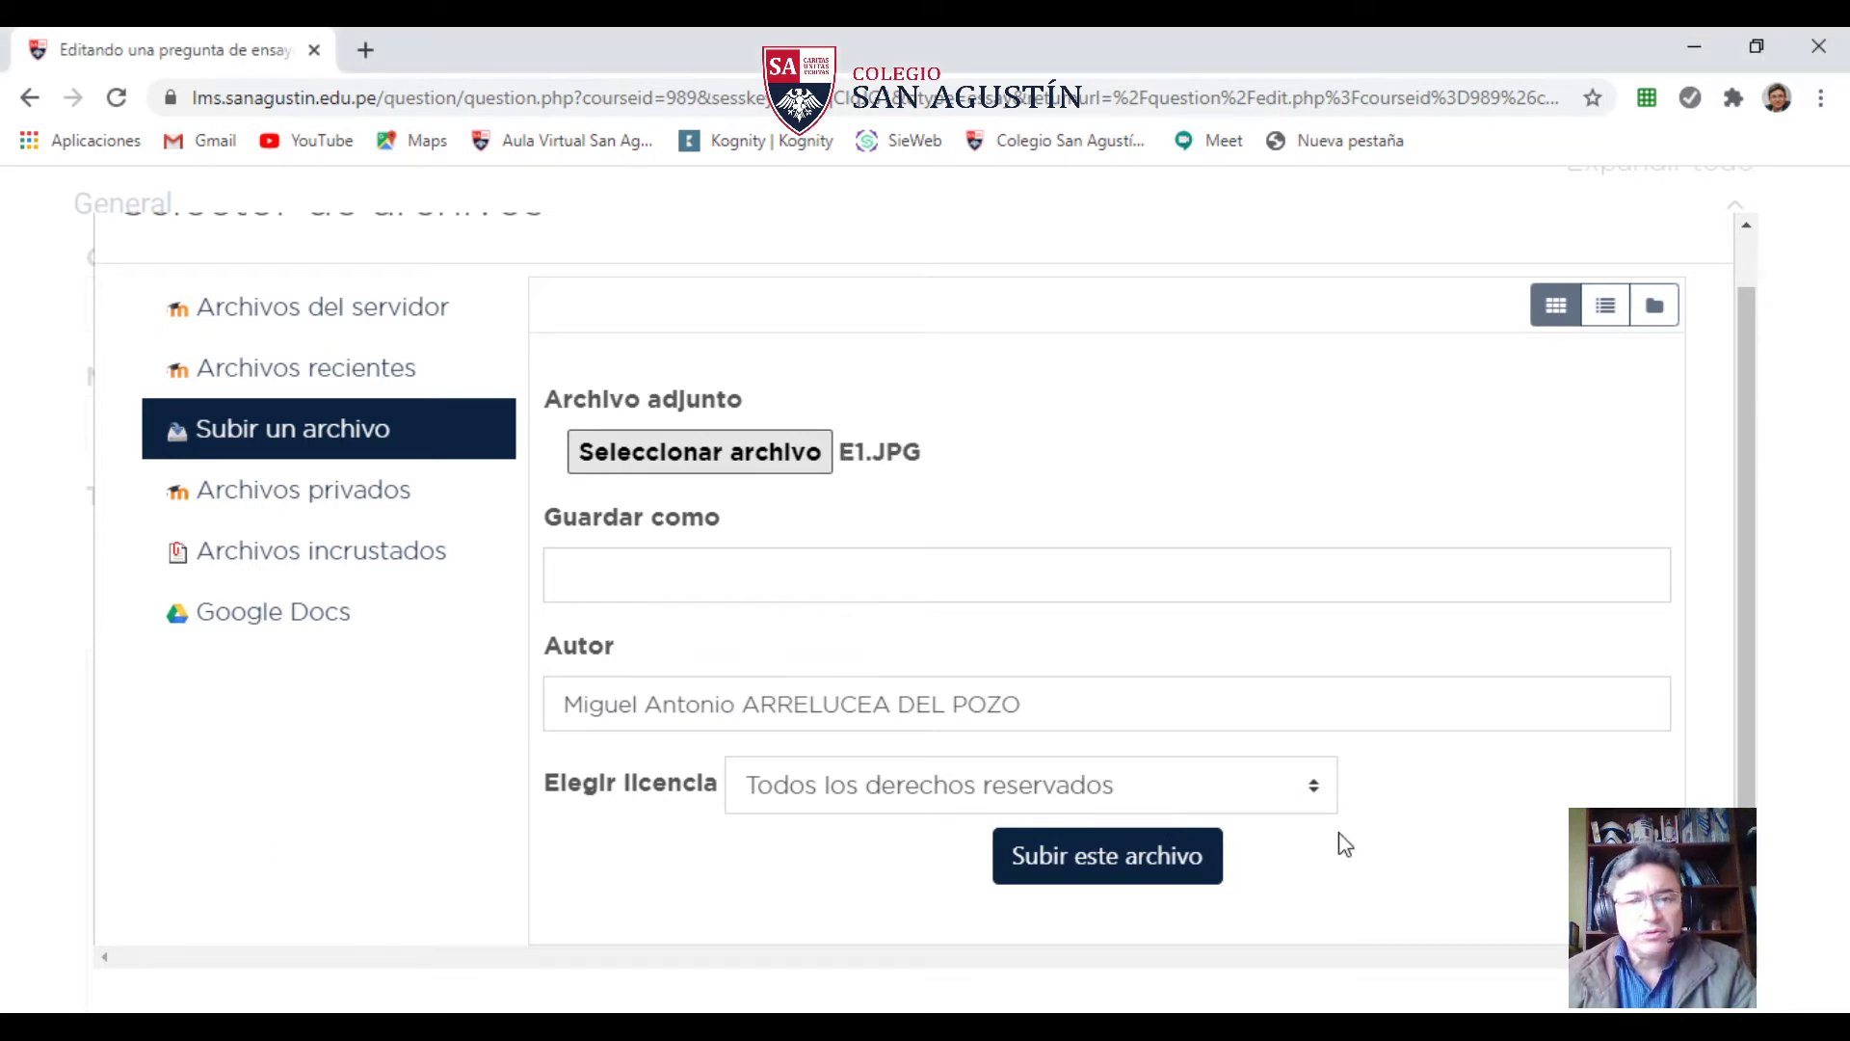
click(1127, 876)
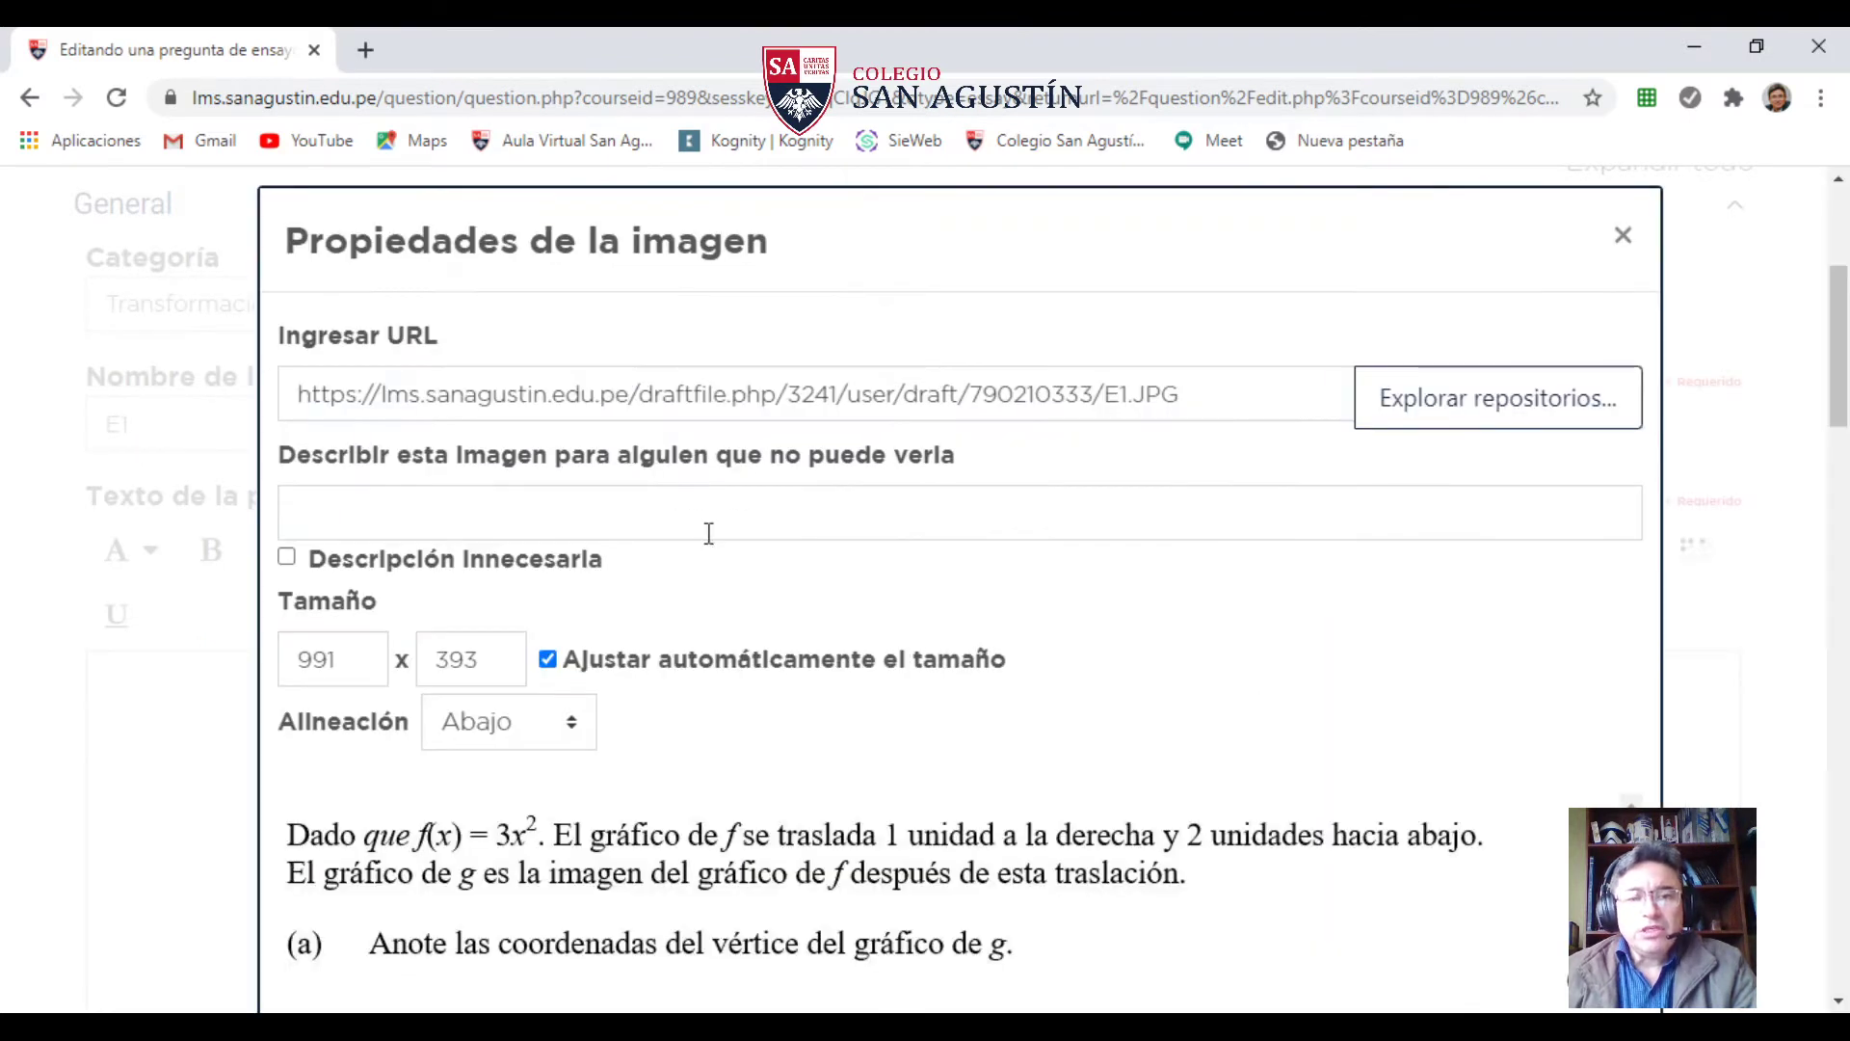
- Mark the image's description as unnecessary and save the image into the question text
scroll(514, 730, down, 1)
scroll(514, 730, down, 1)
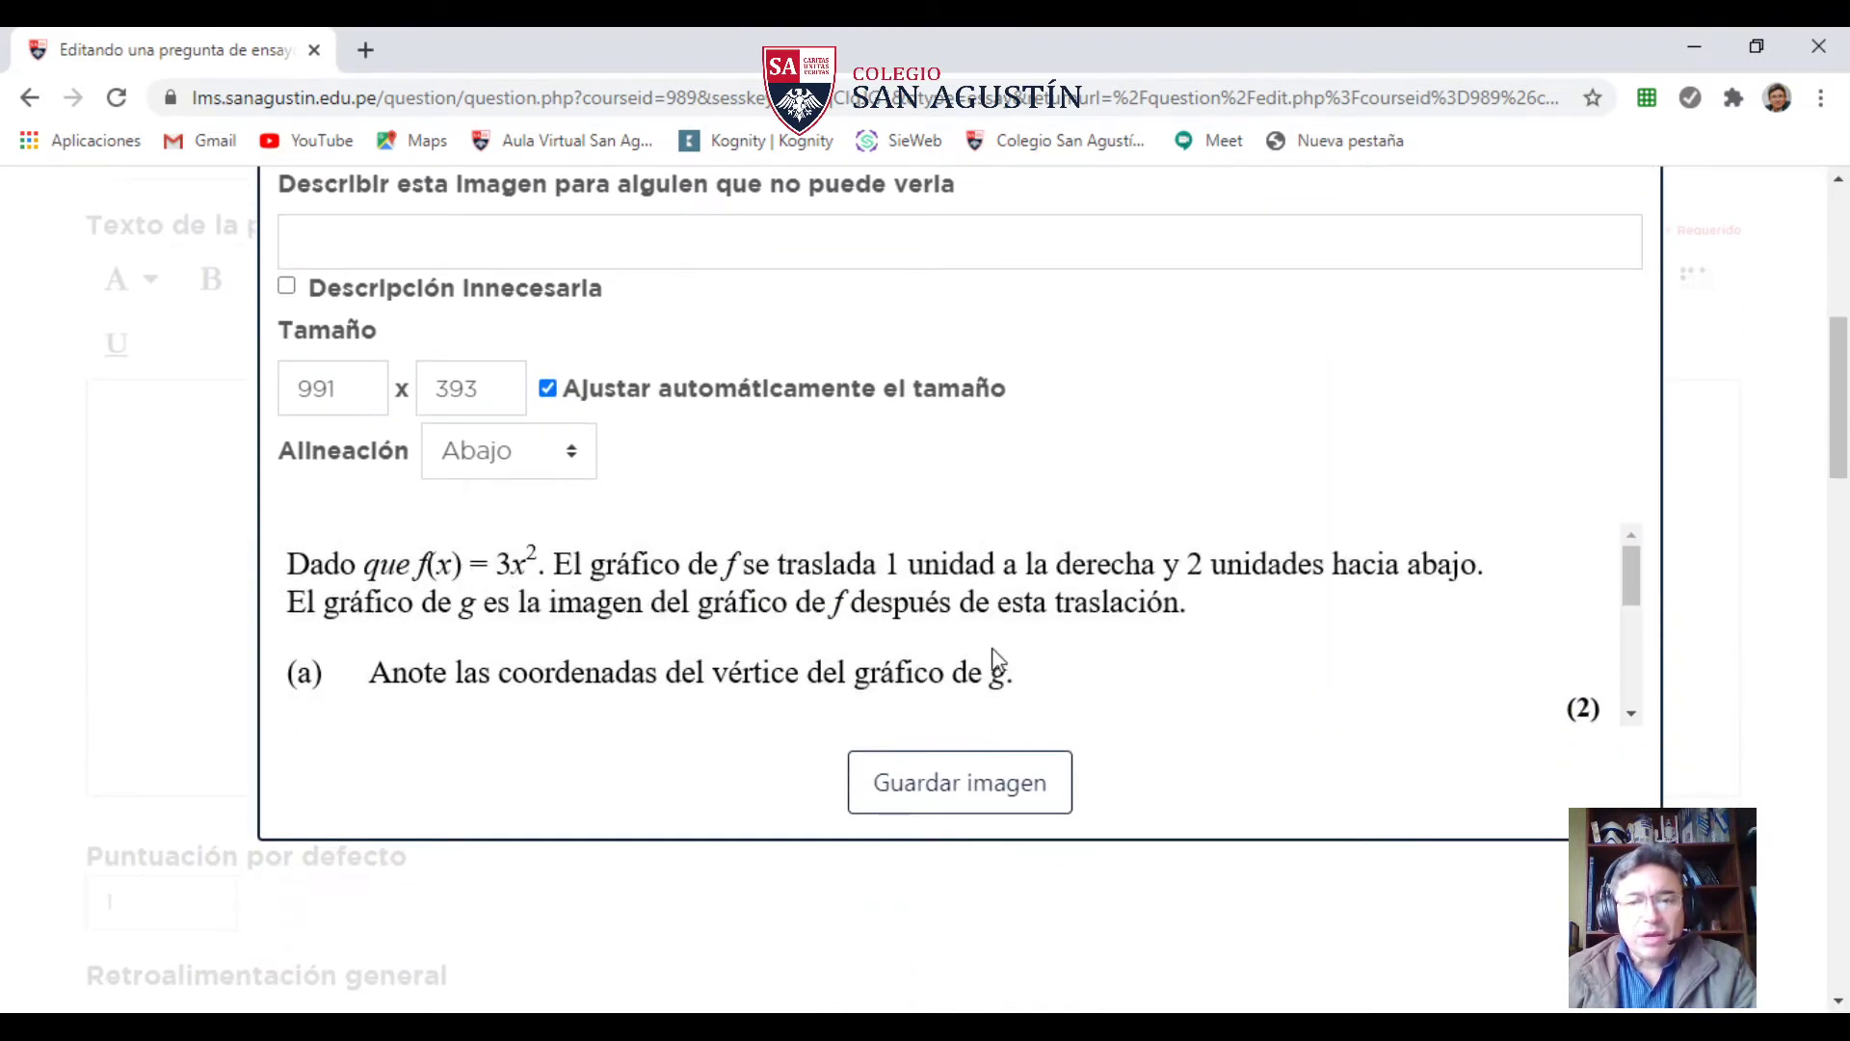
scroll(844, 619, down, 3)
scroll(841, 620, down, 1)
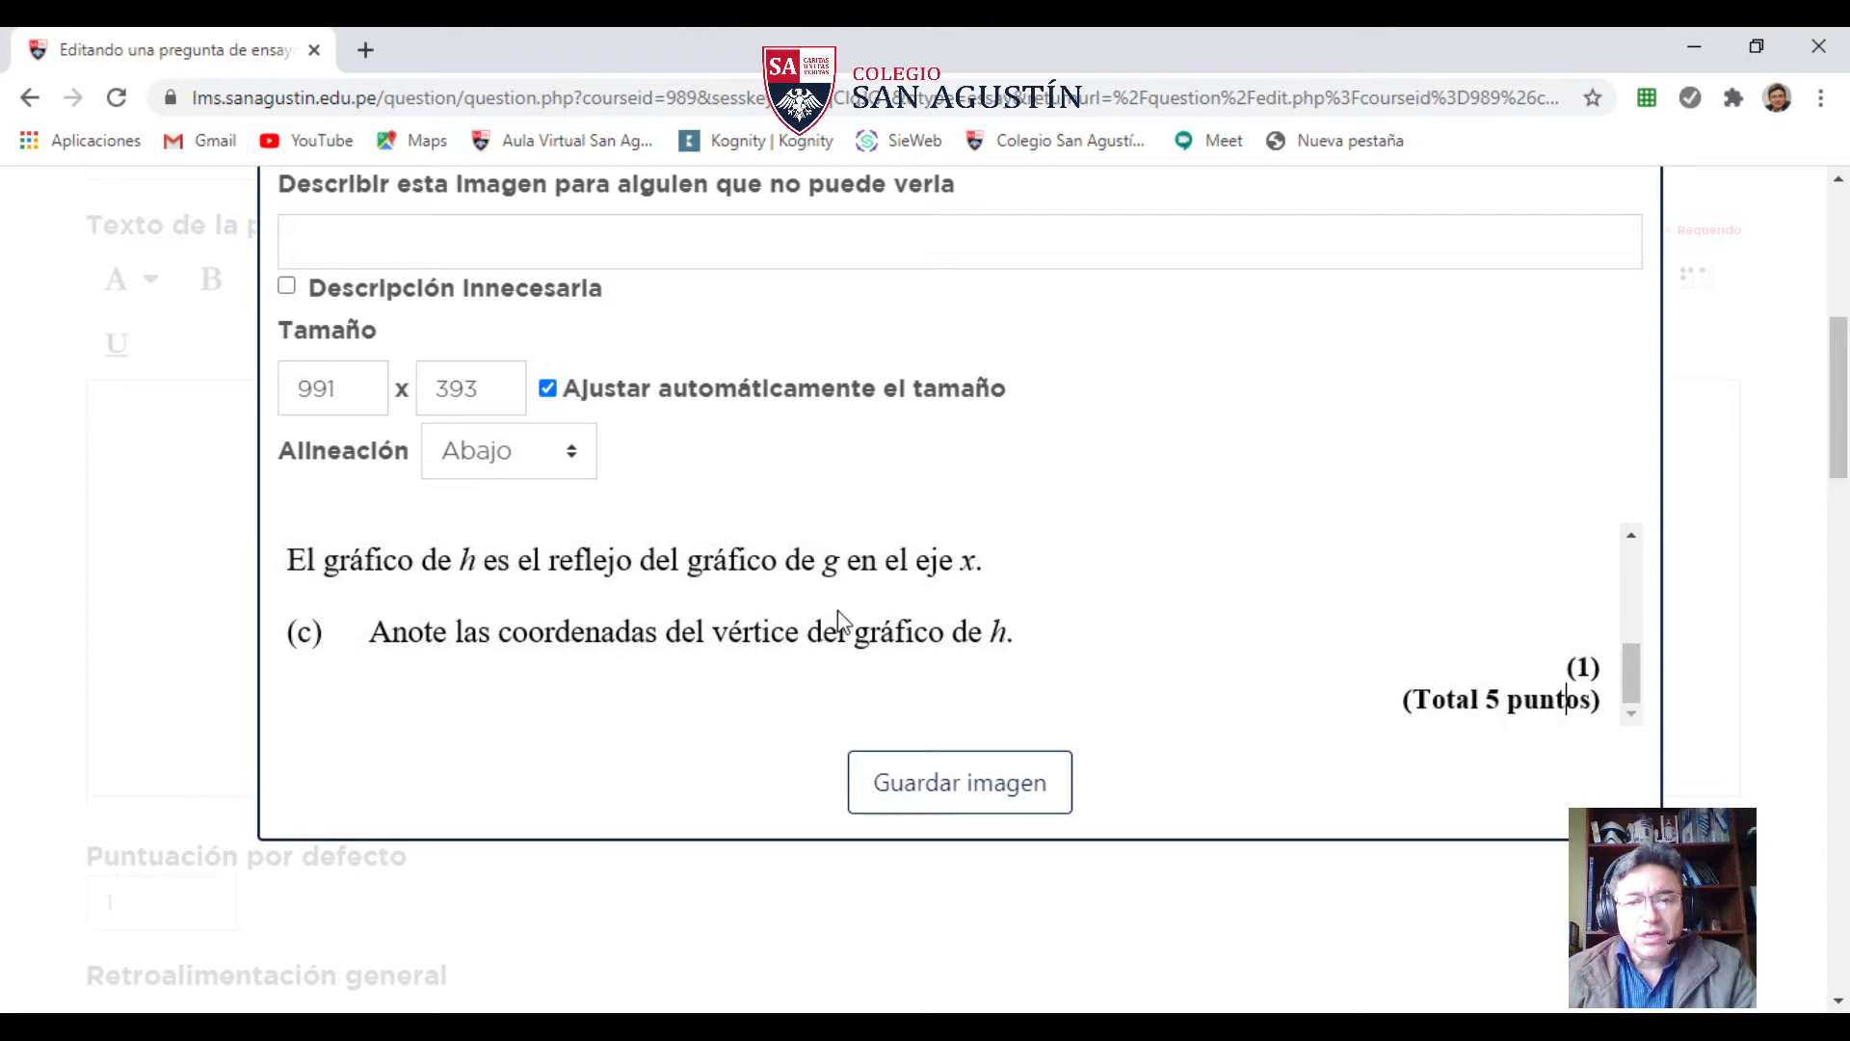
click(993, 797)
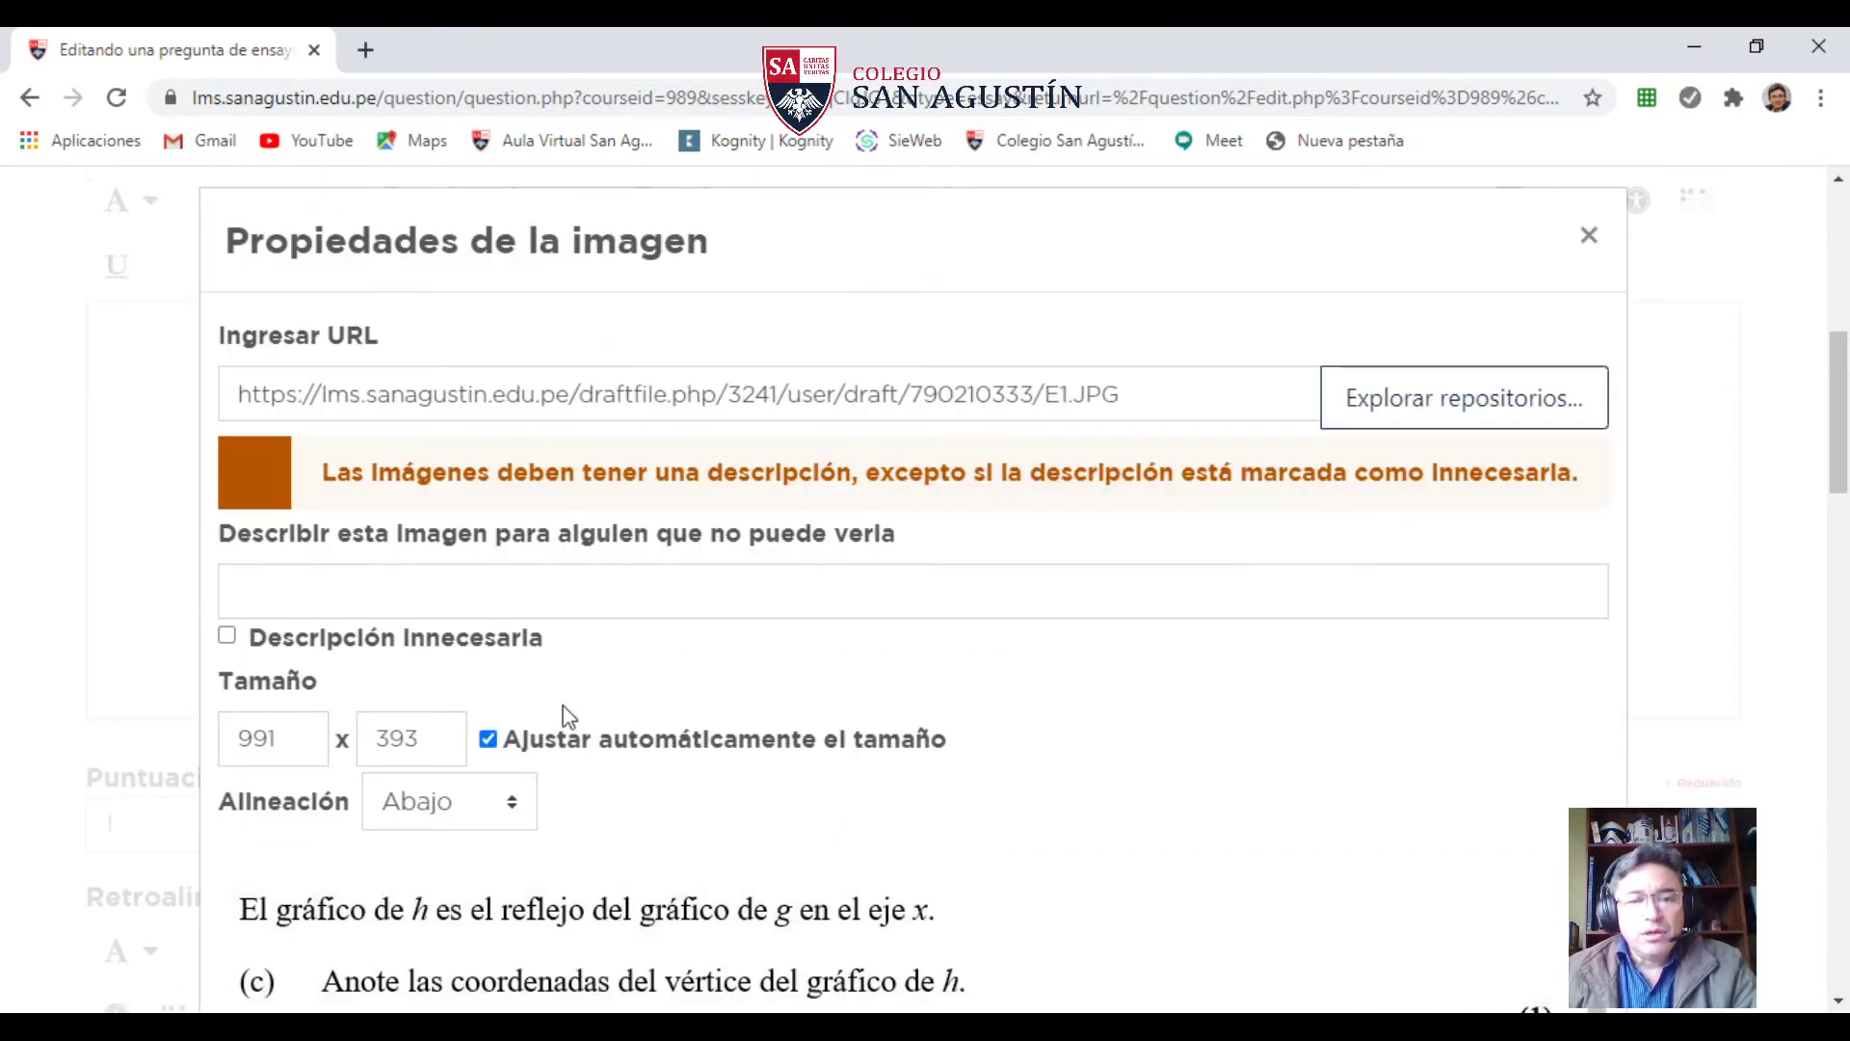
scroll(498, 715, down, 5)
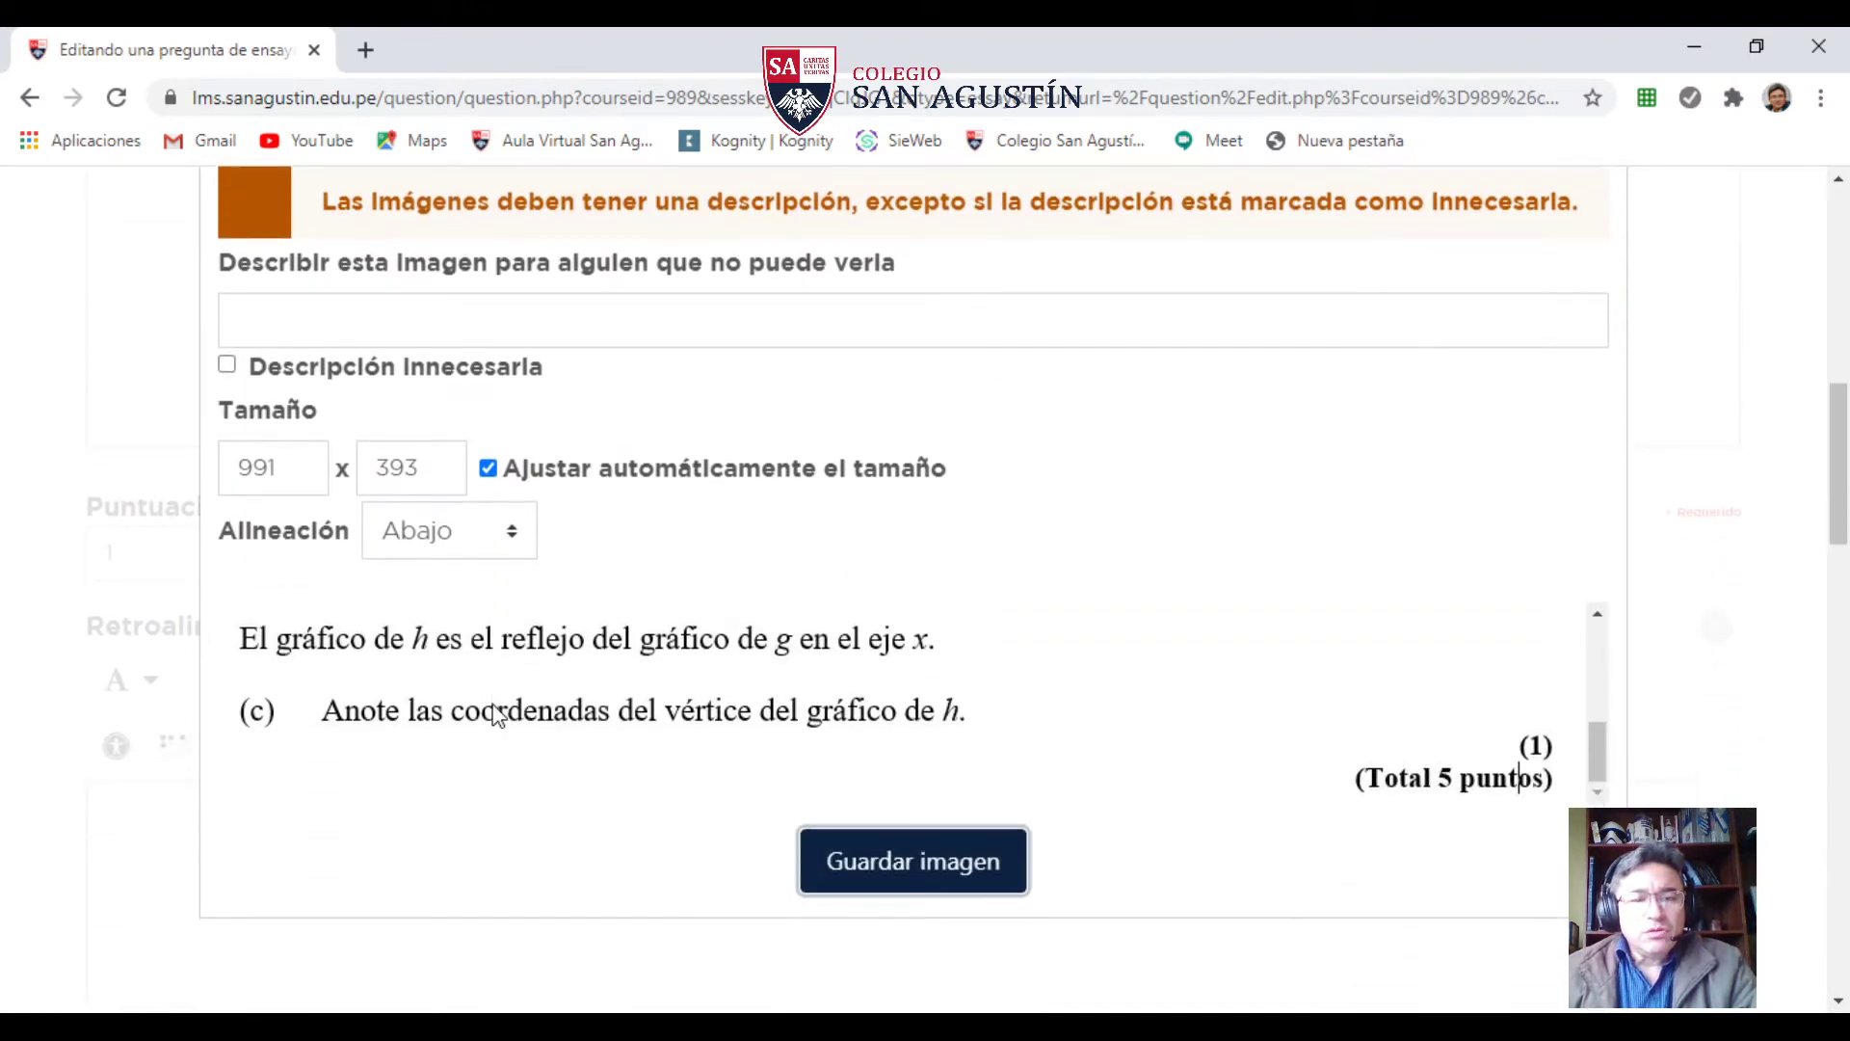
scroll(578, 674, down, 2)
scroll(679, 623, up, 6)
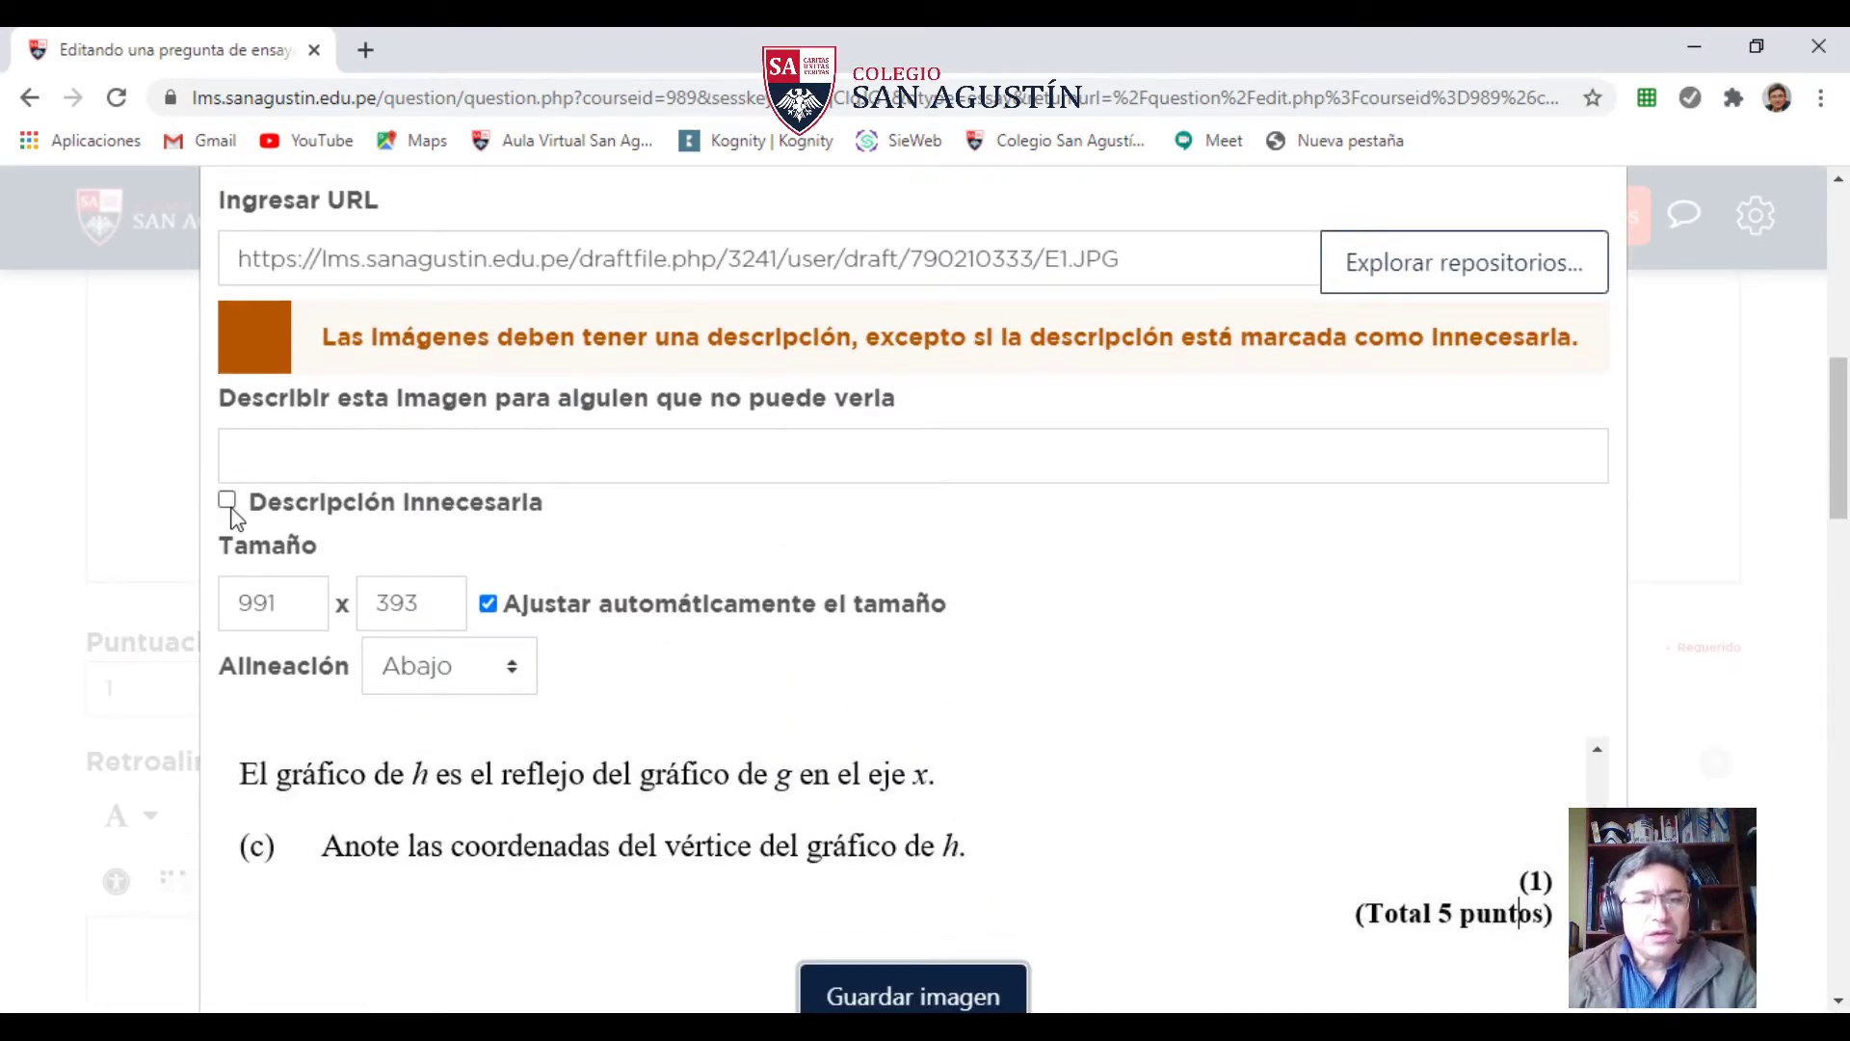
click(231, 508)
scroll(388, 670, down, 4)
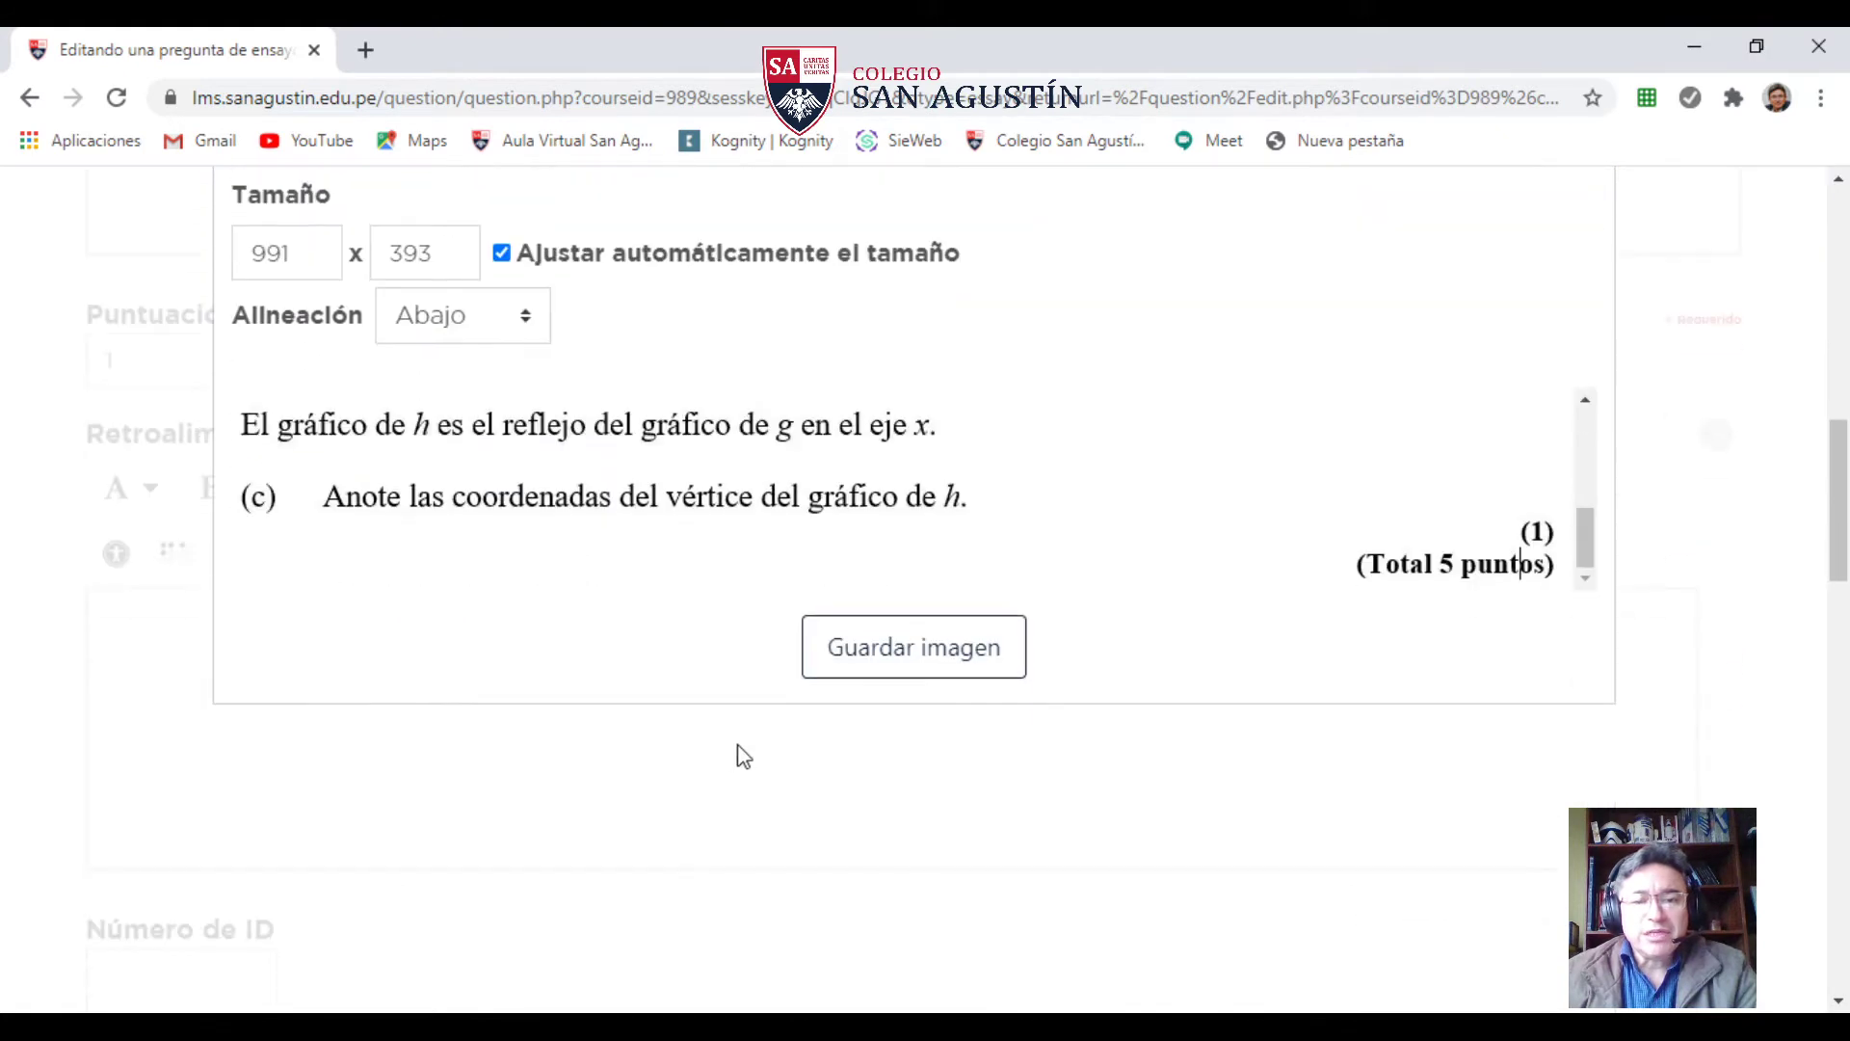
click(925, 665)
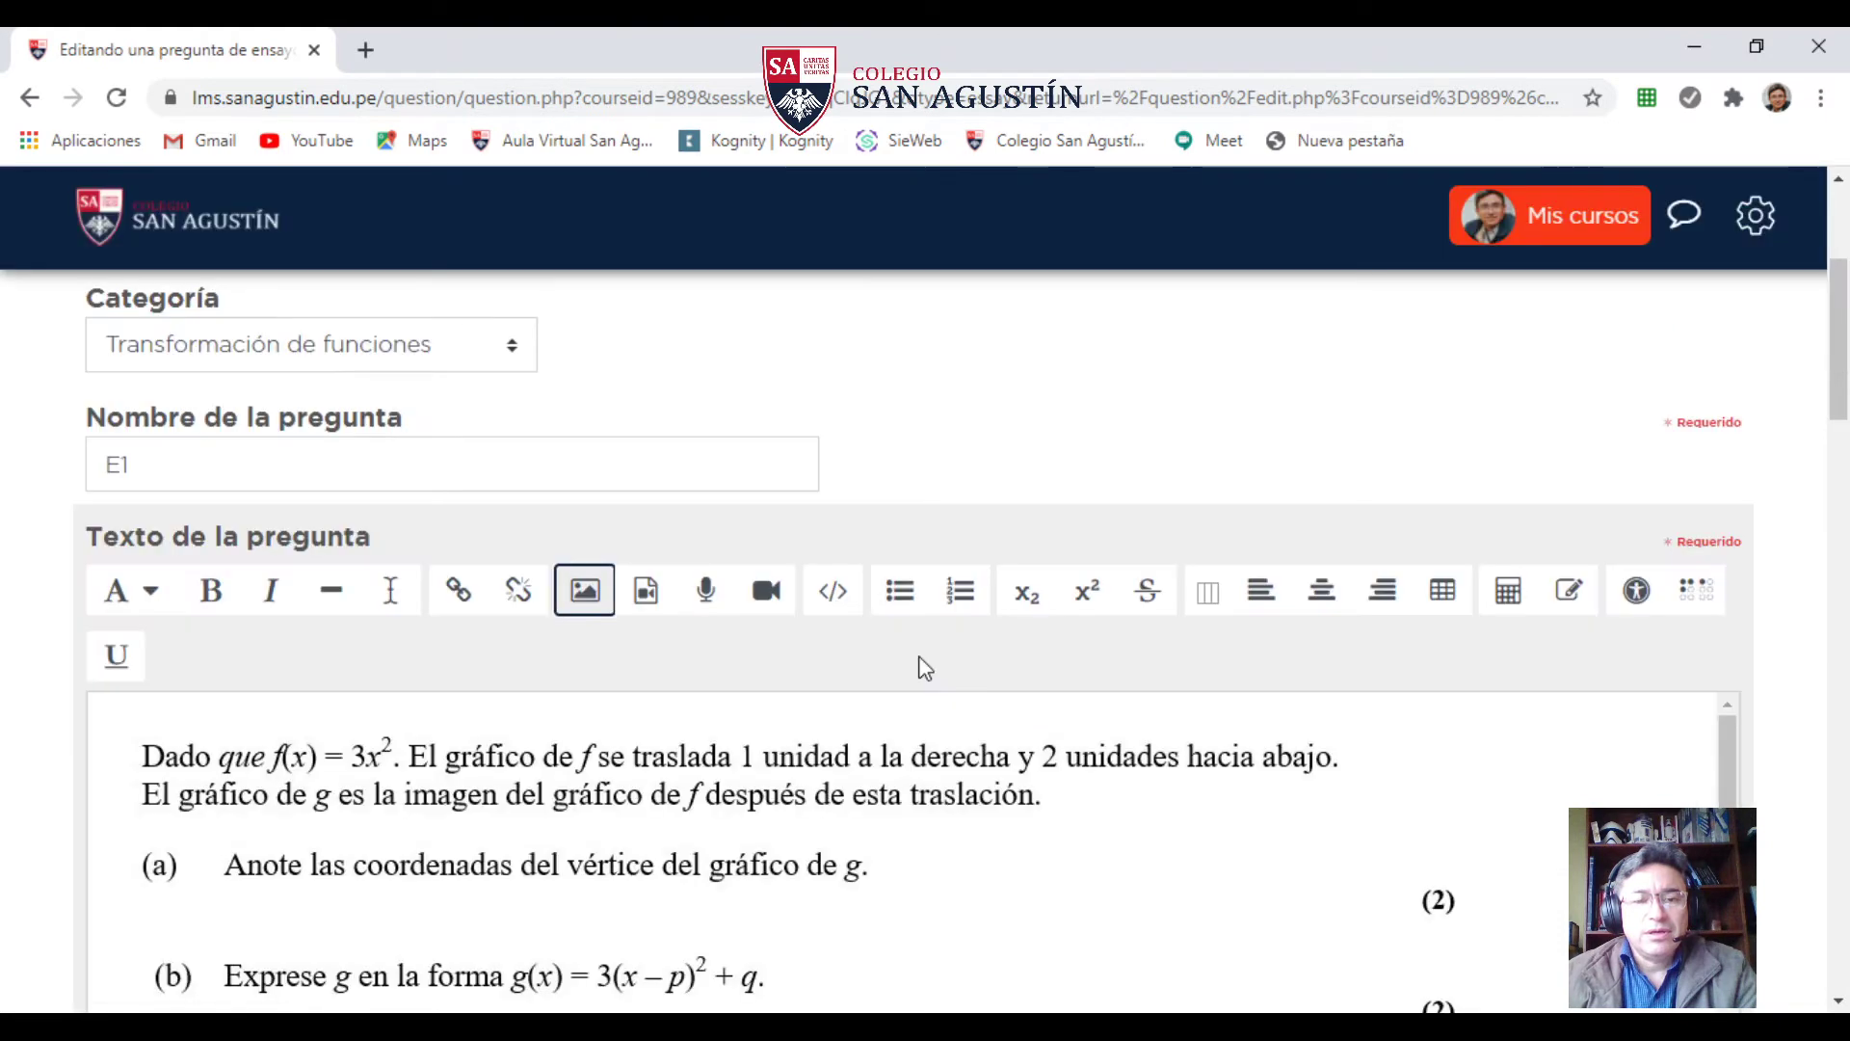
- Set the question's default score to 5
scroll(525, 747, down, 3)
scroll(520, 747, down, 5)
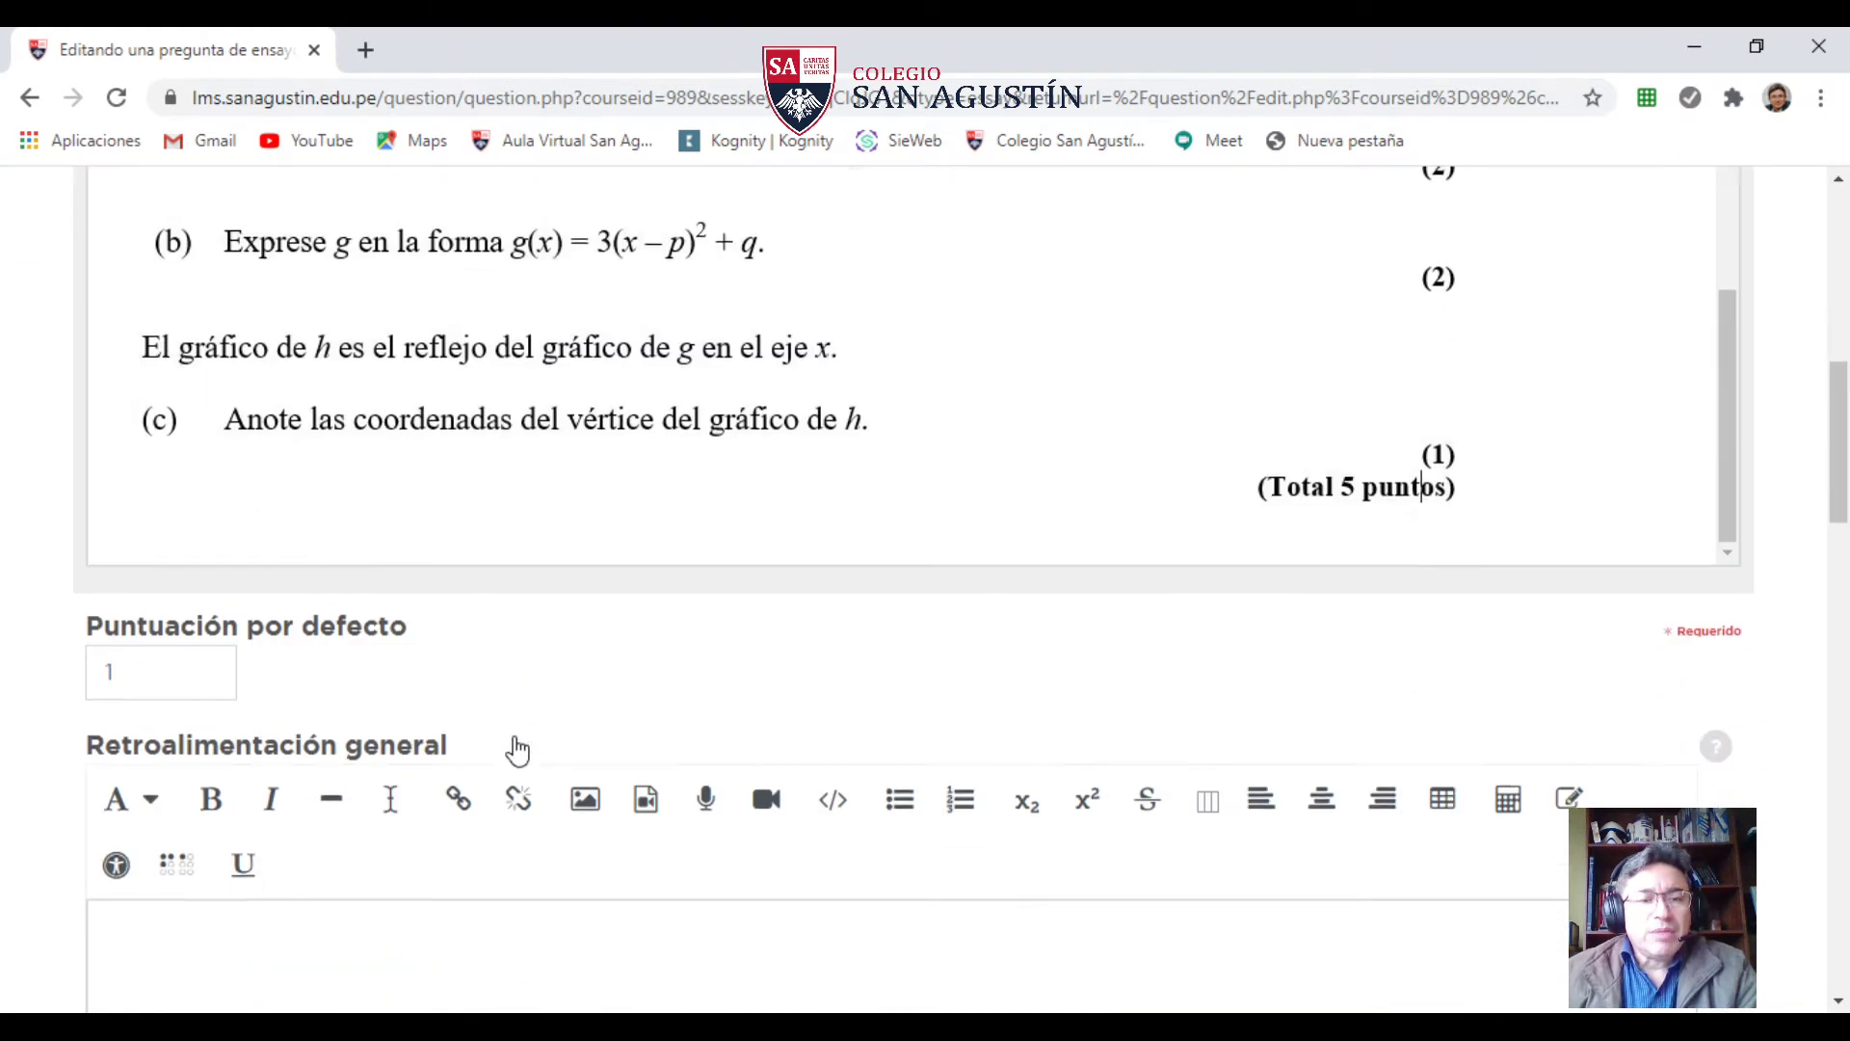
click(164, 680)
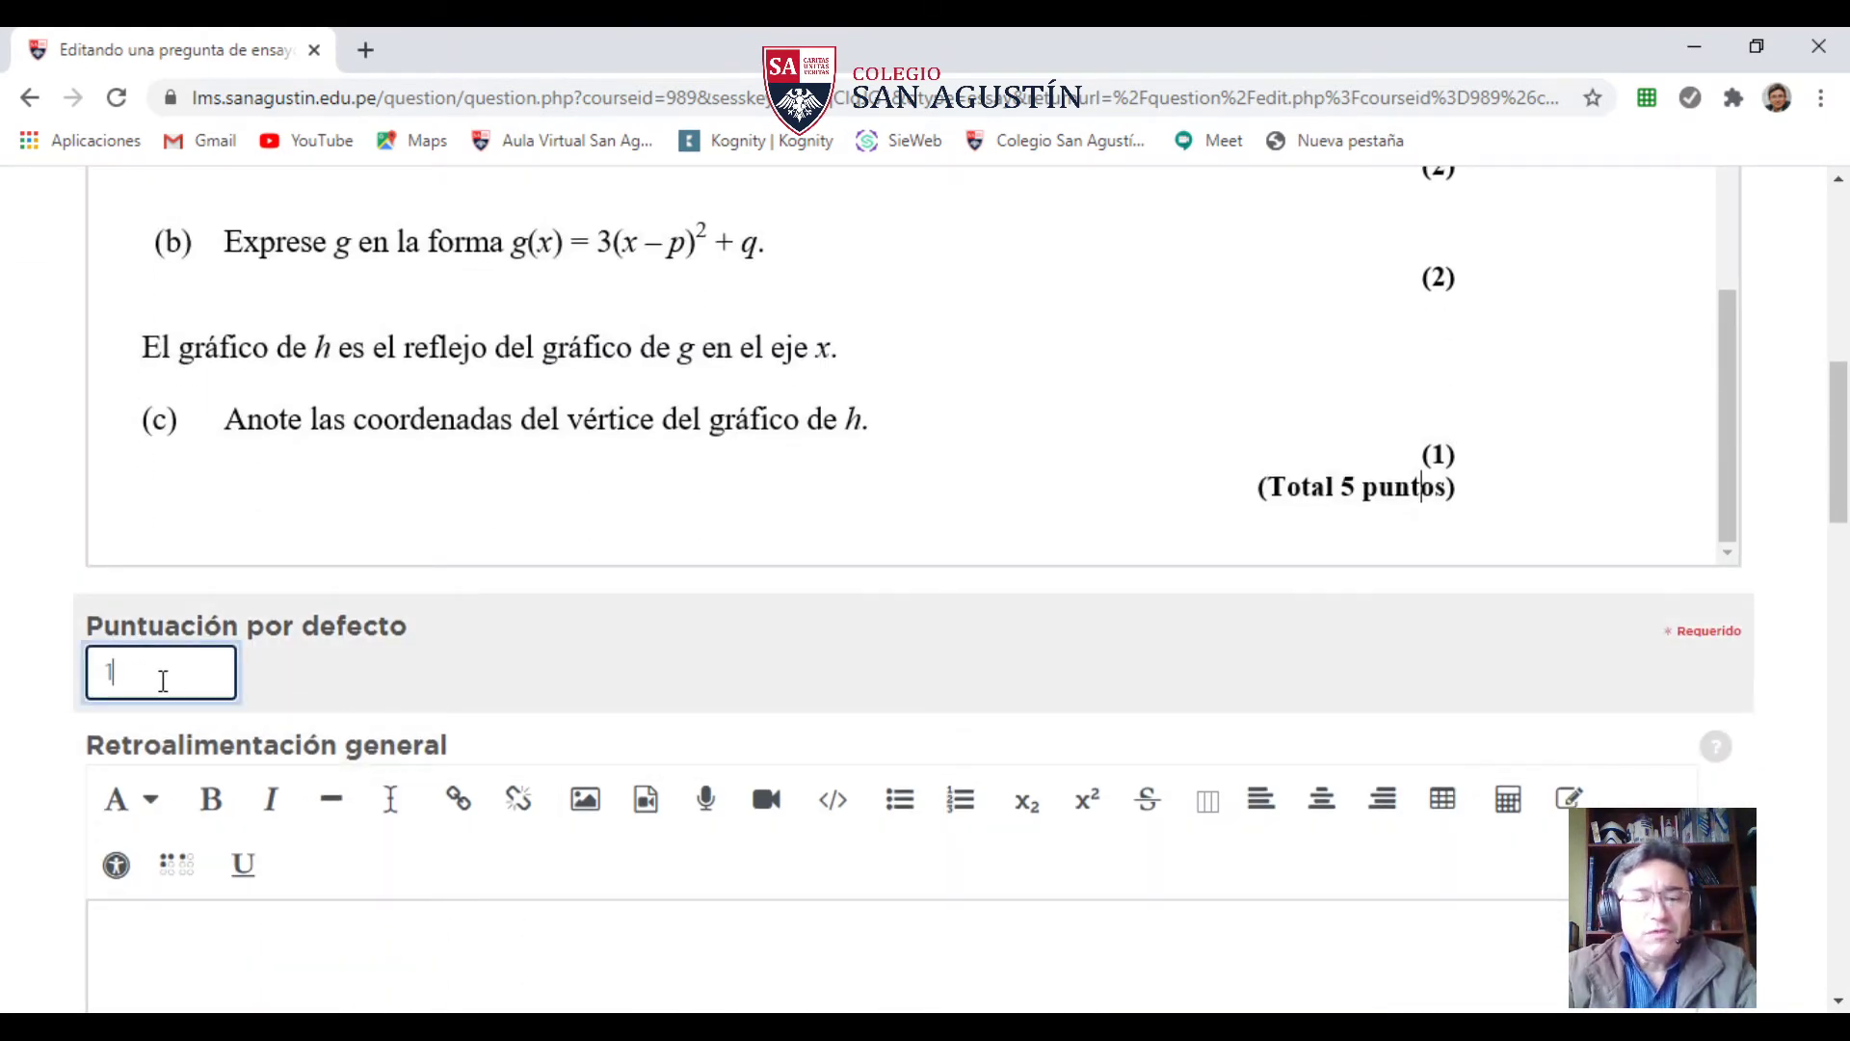
key(BackSpace)
text(5)
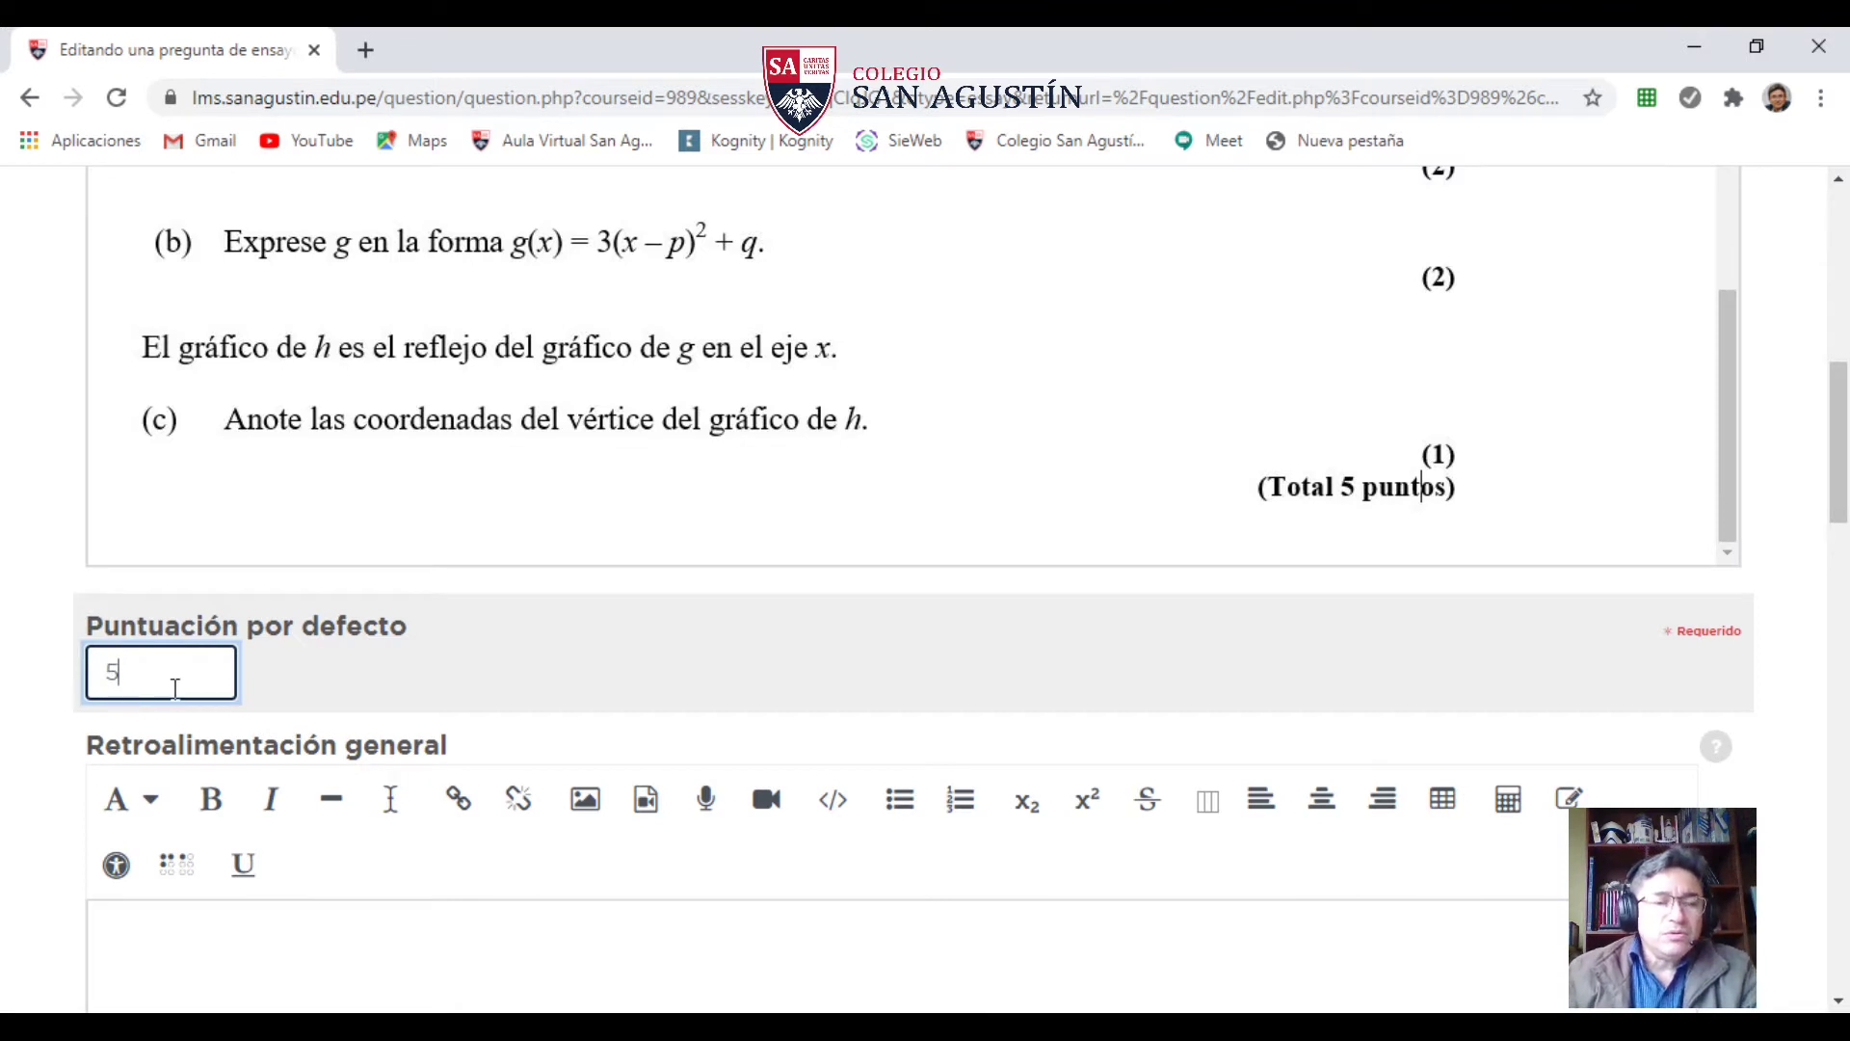
- Make text entry optional for the student in the response options
scroll(176, 686, down, 4)
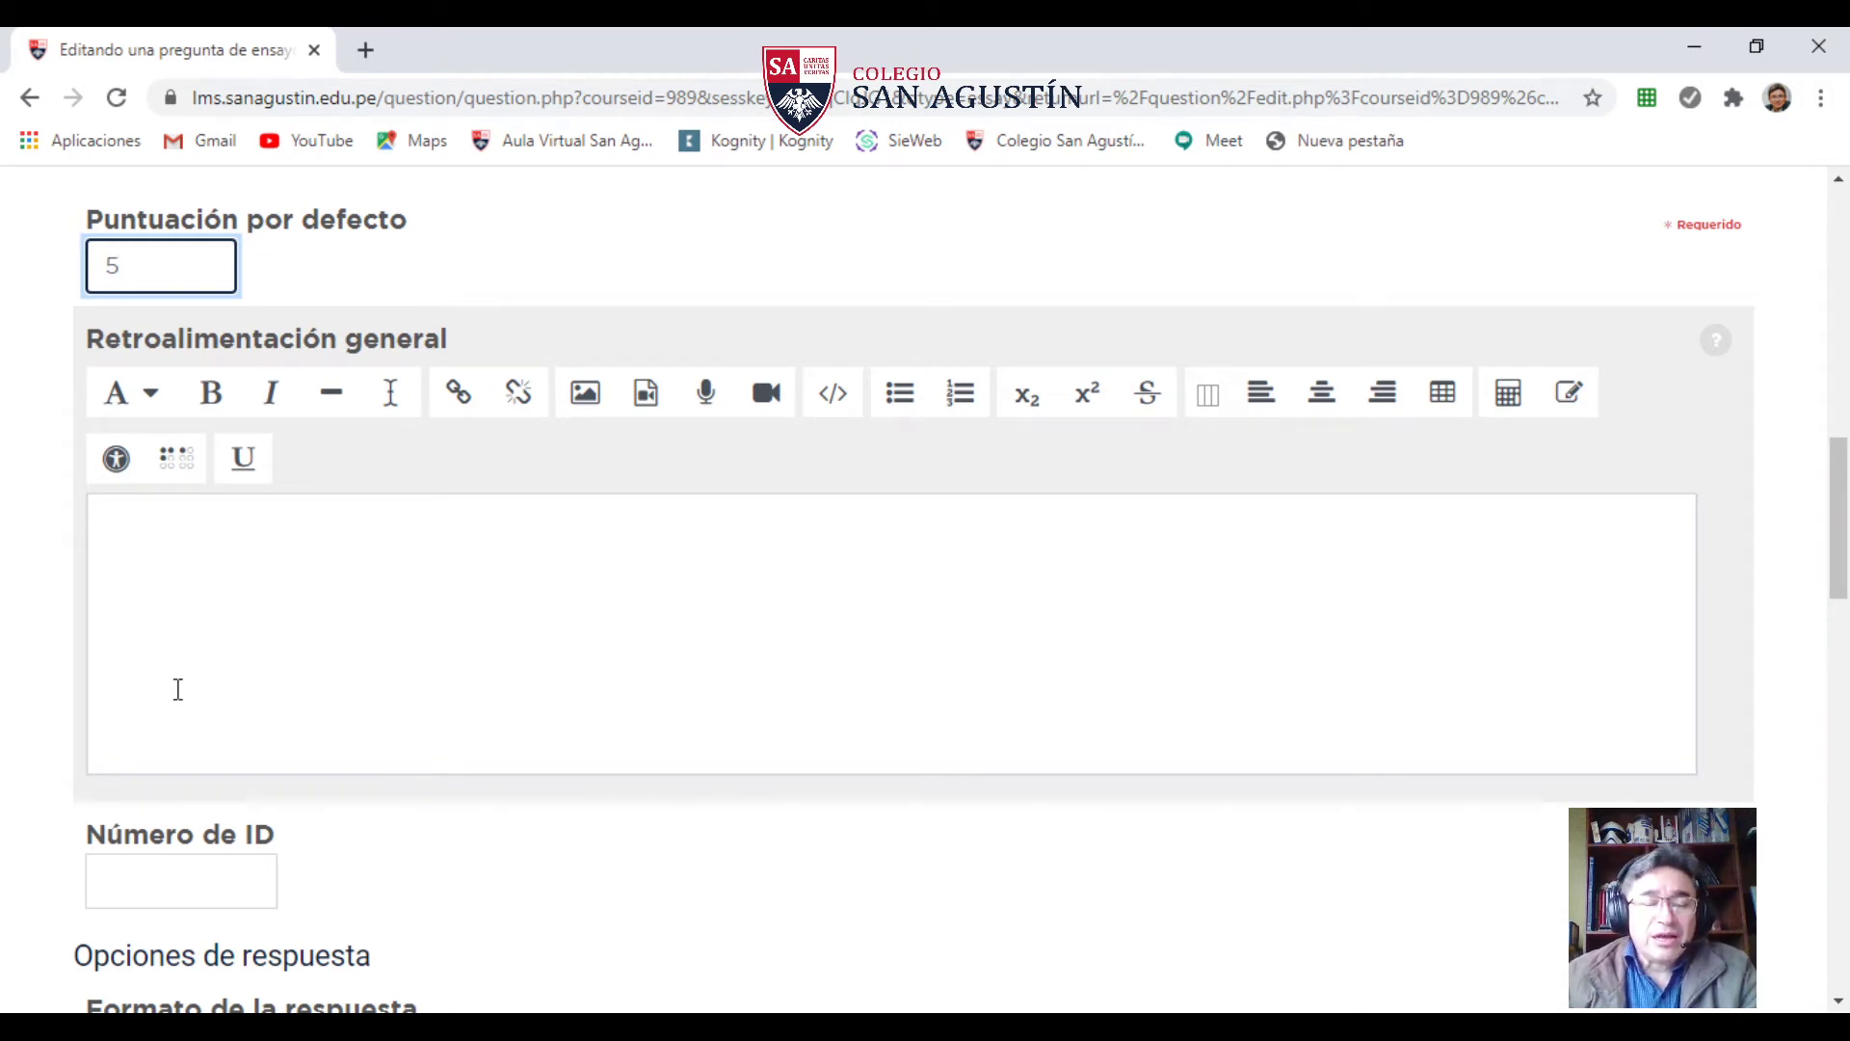
scroll(178, 689, down, 3)
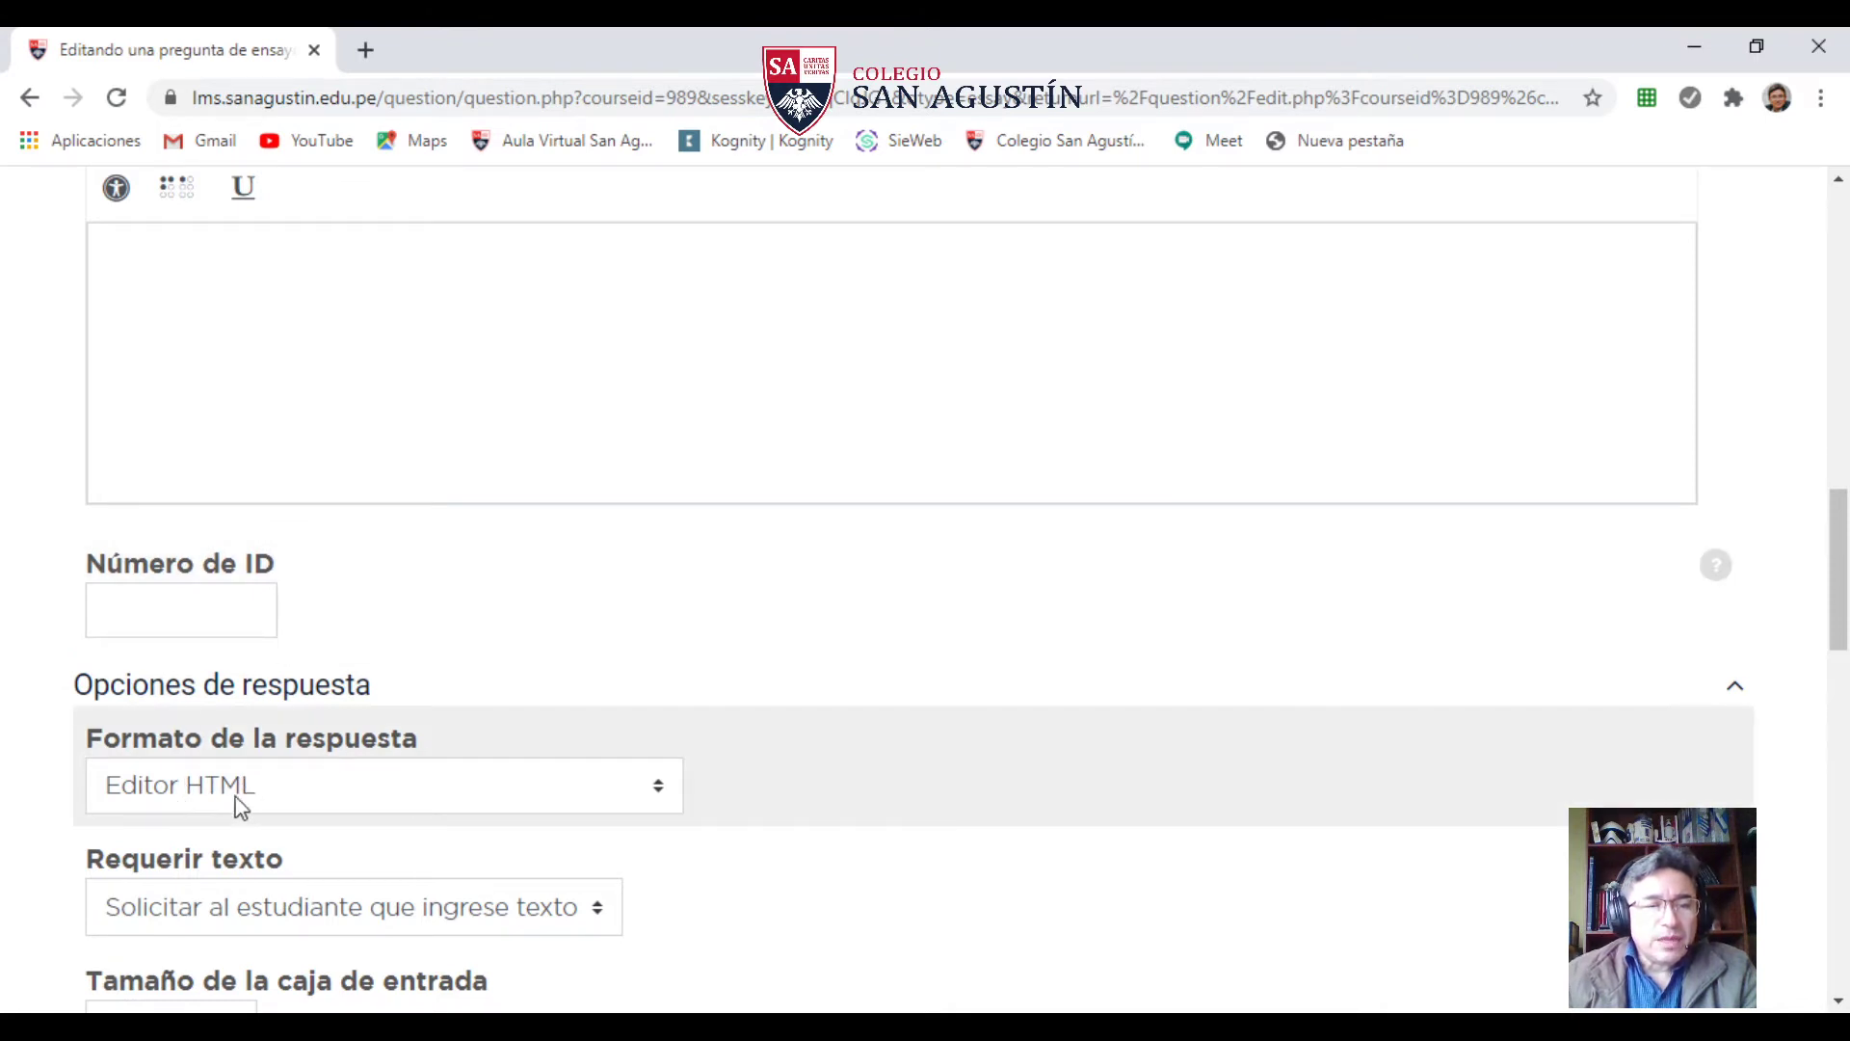
scroll(280, 800, down, 1)
scroll(294, 804, down, 2)
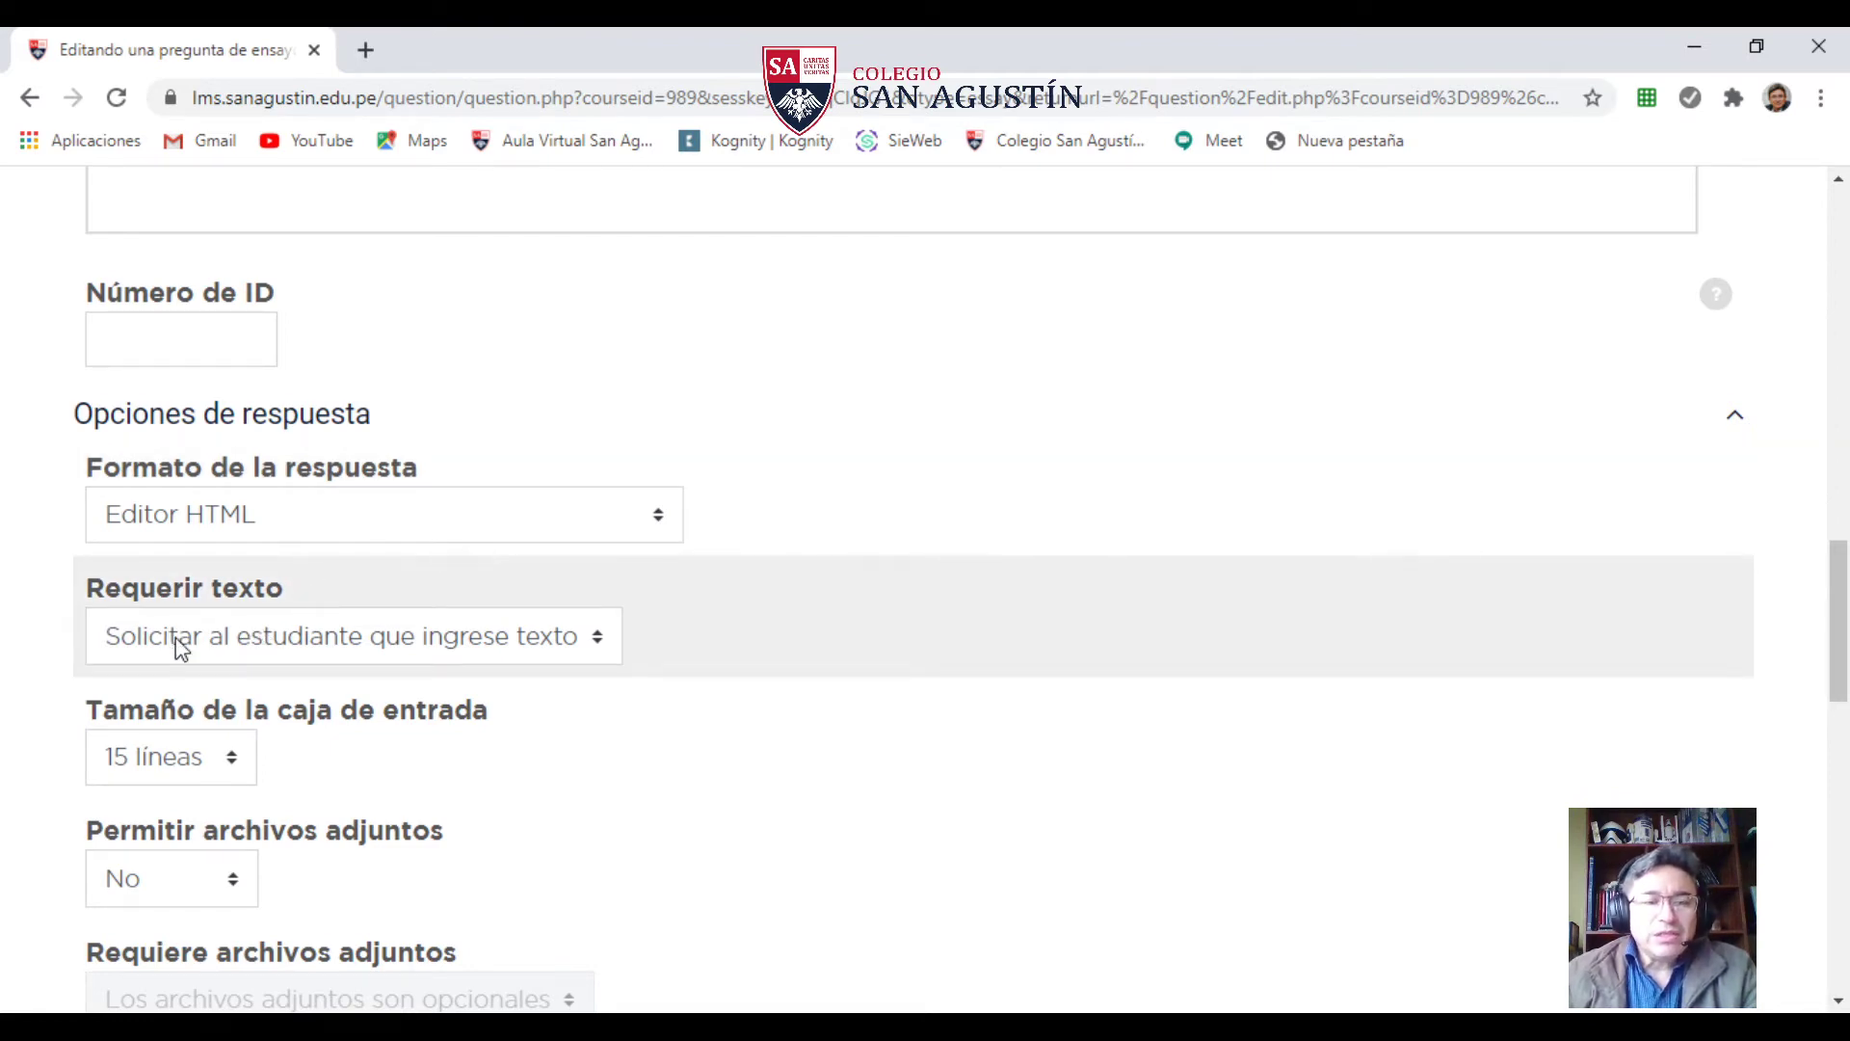
click(331, 646)
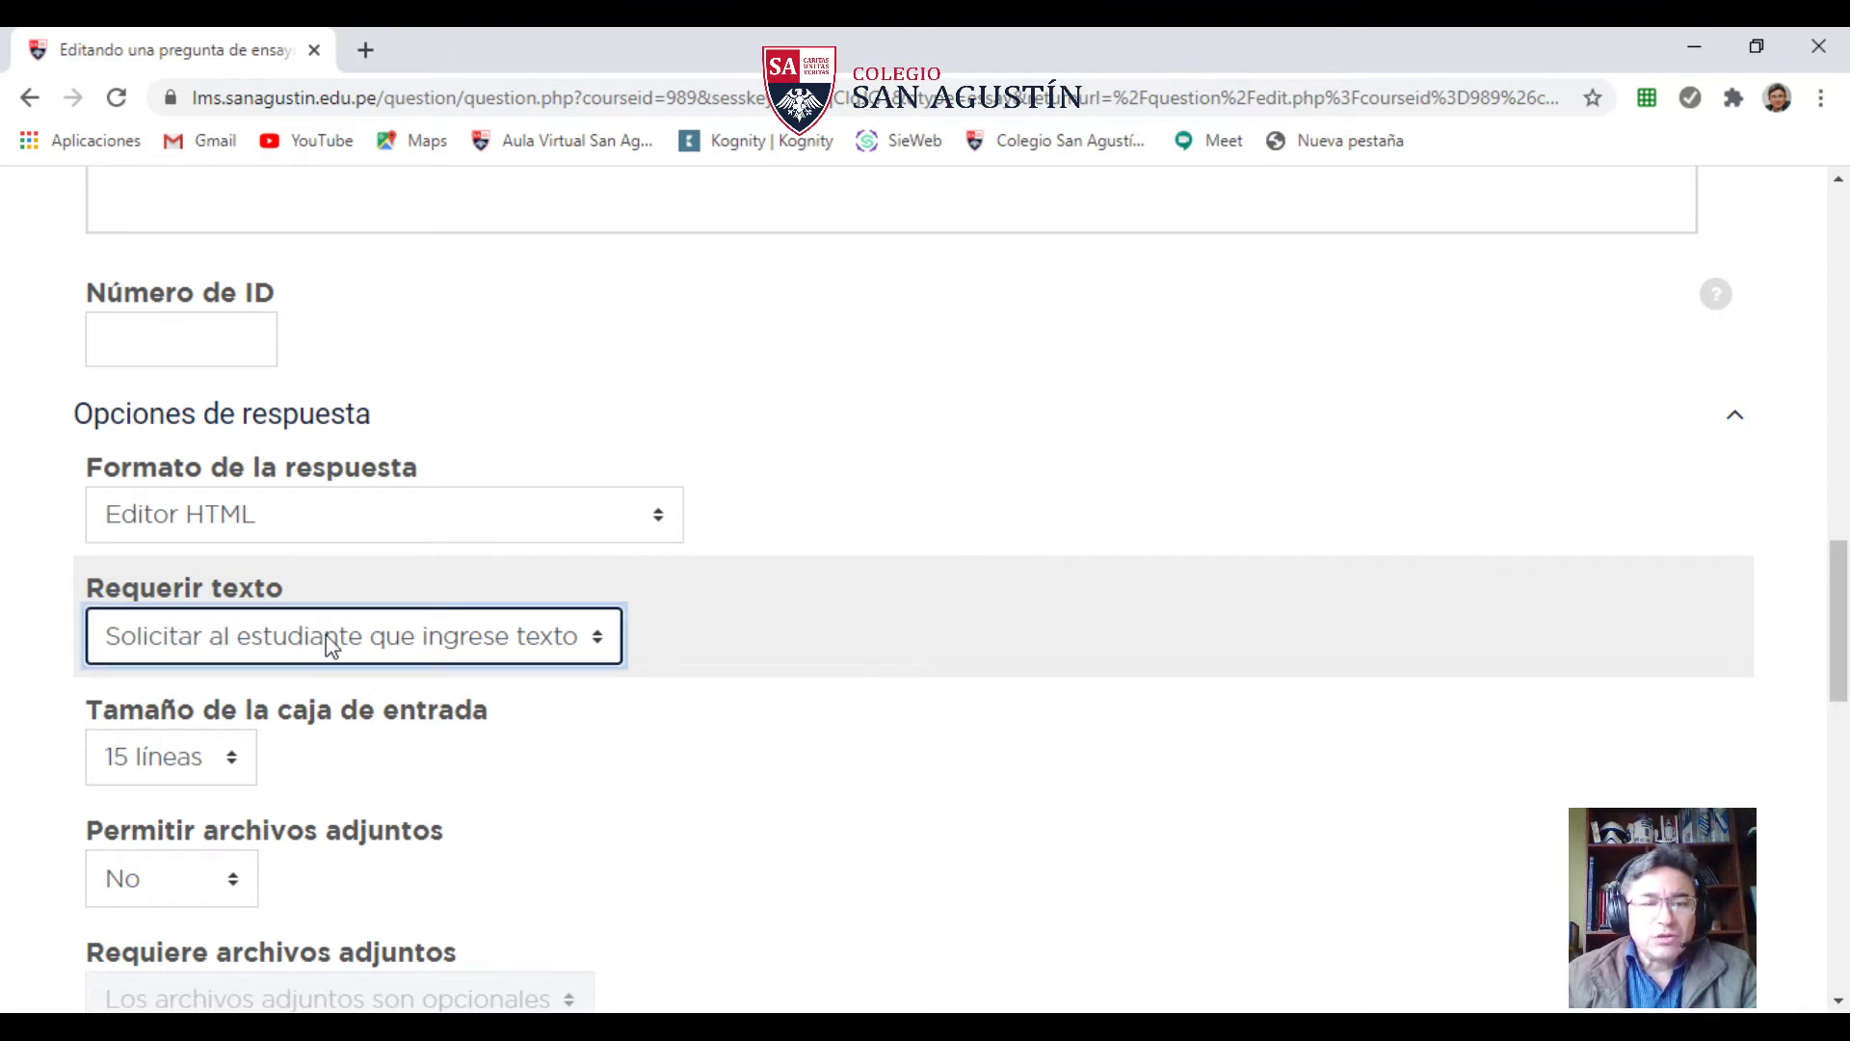
click(253, 722)
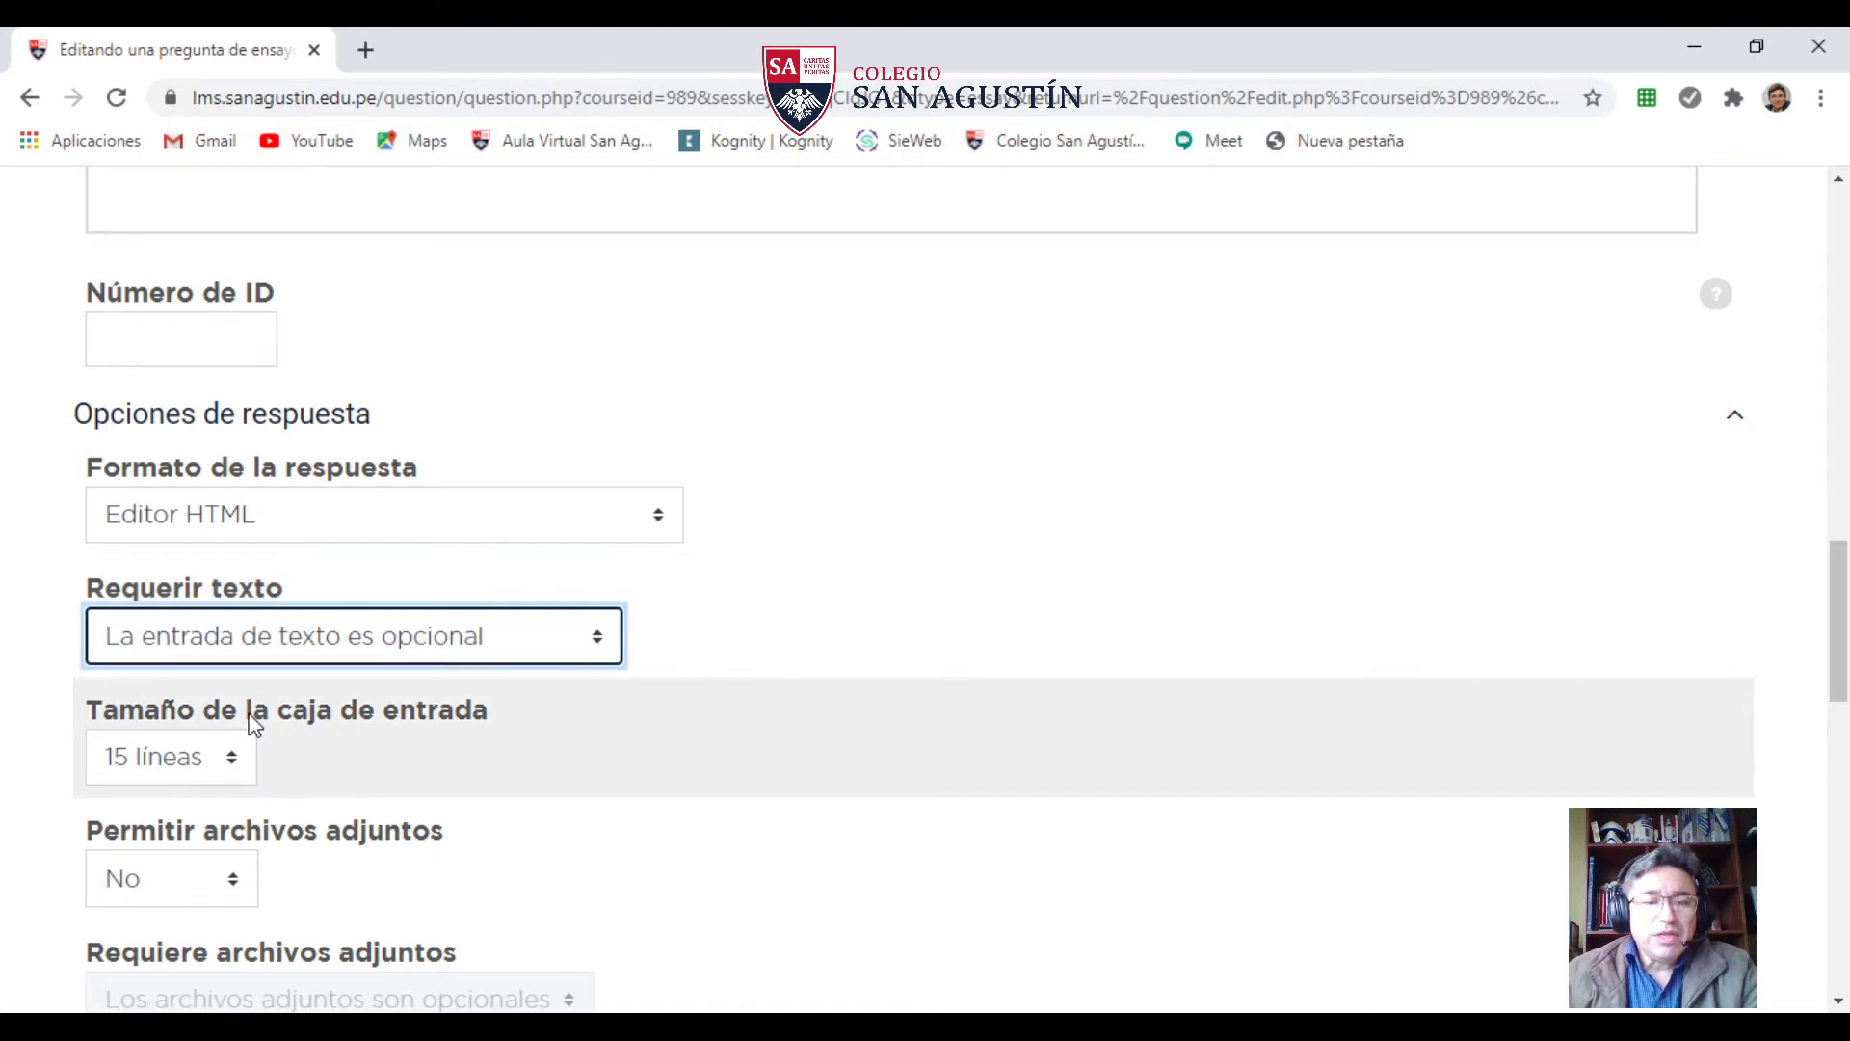
- Allow 1 attached file and require 1 attachment in the question's response options
scroll(192, 766, down, 1)
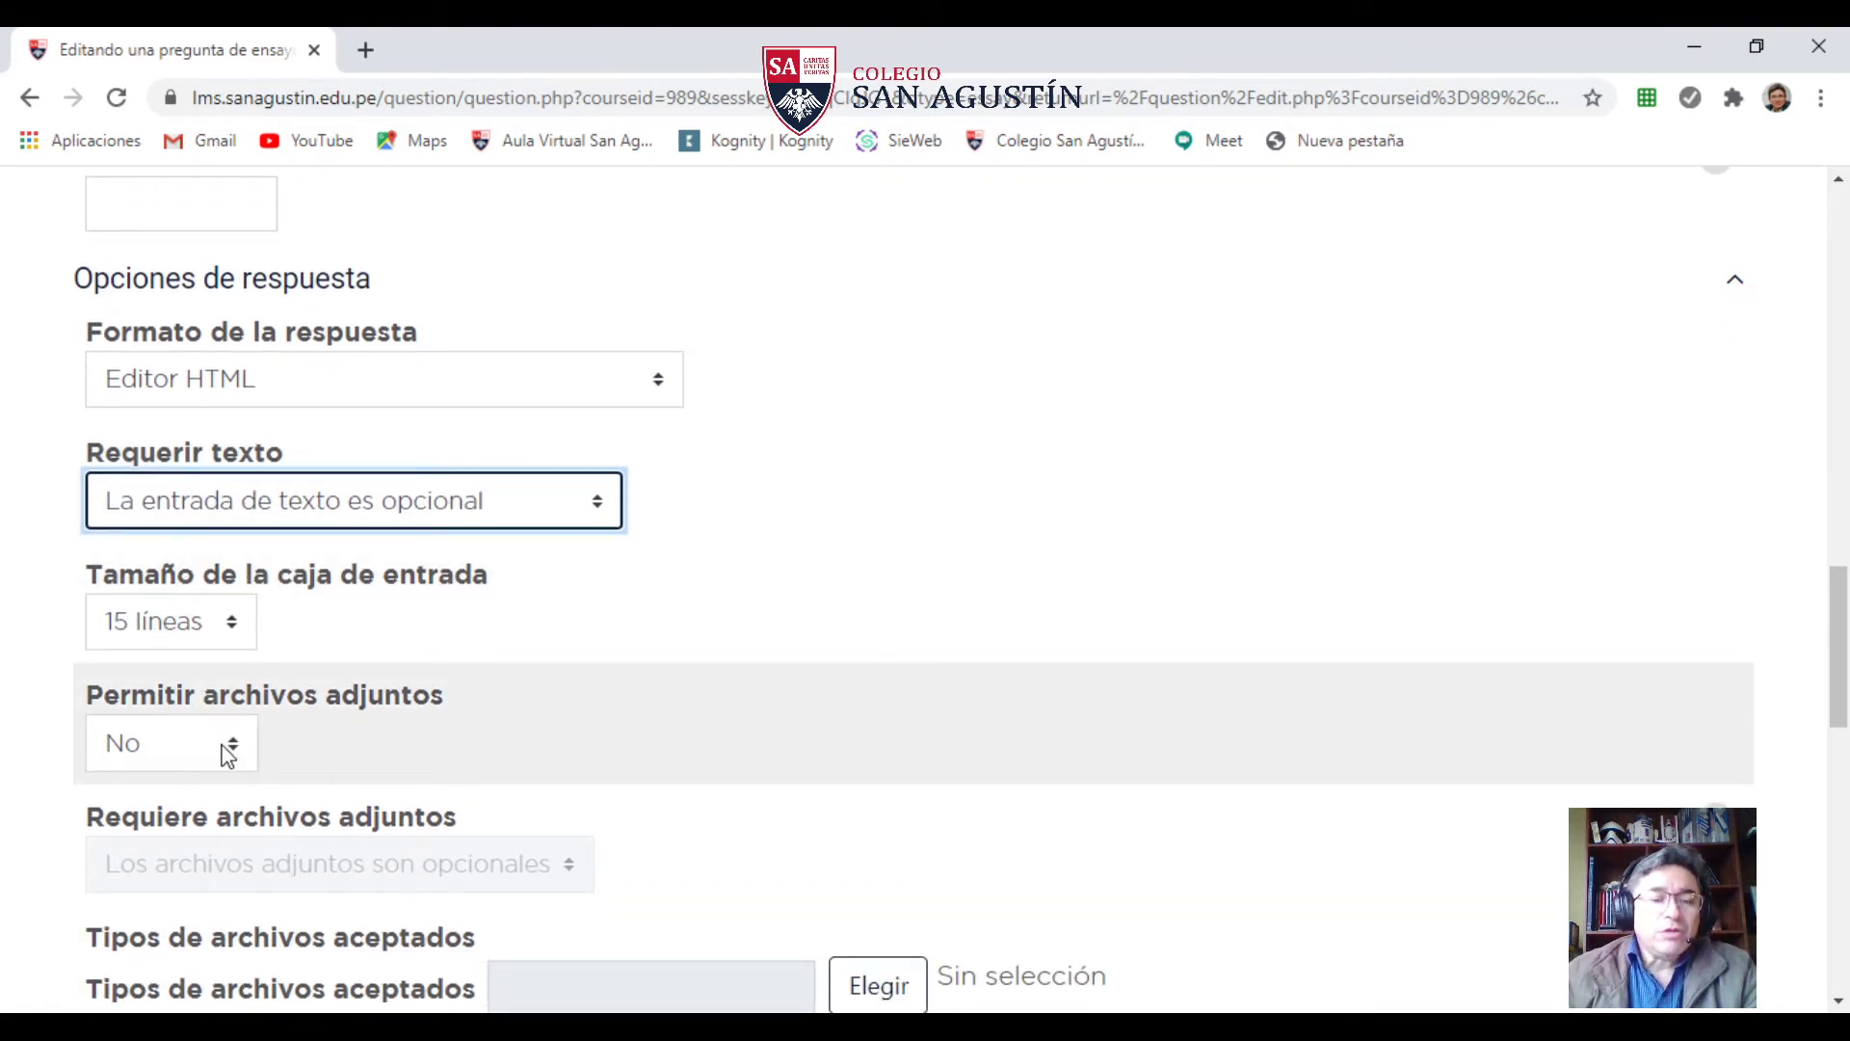
click(223, 744)
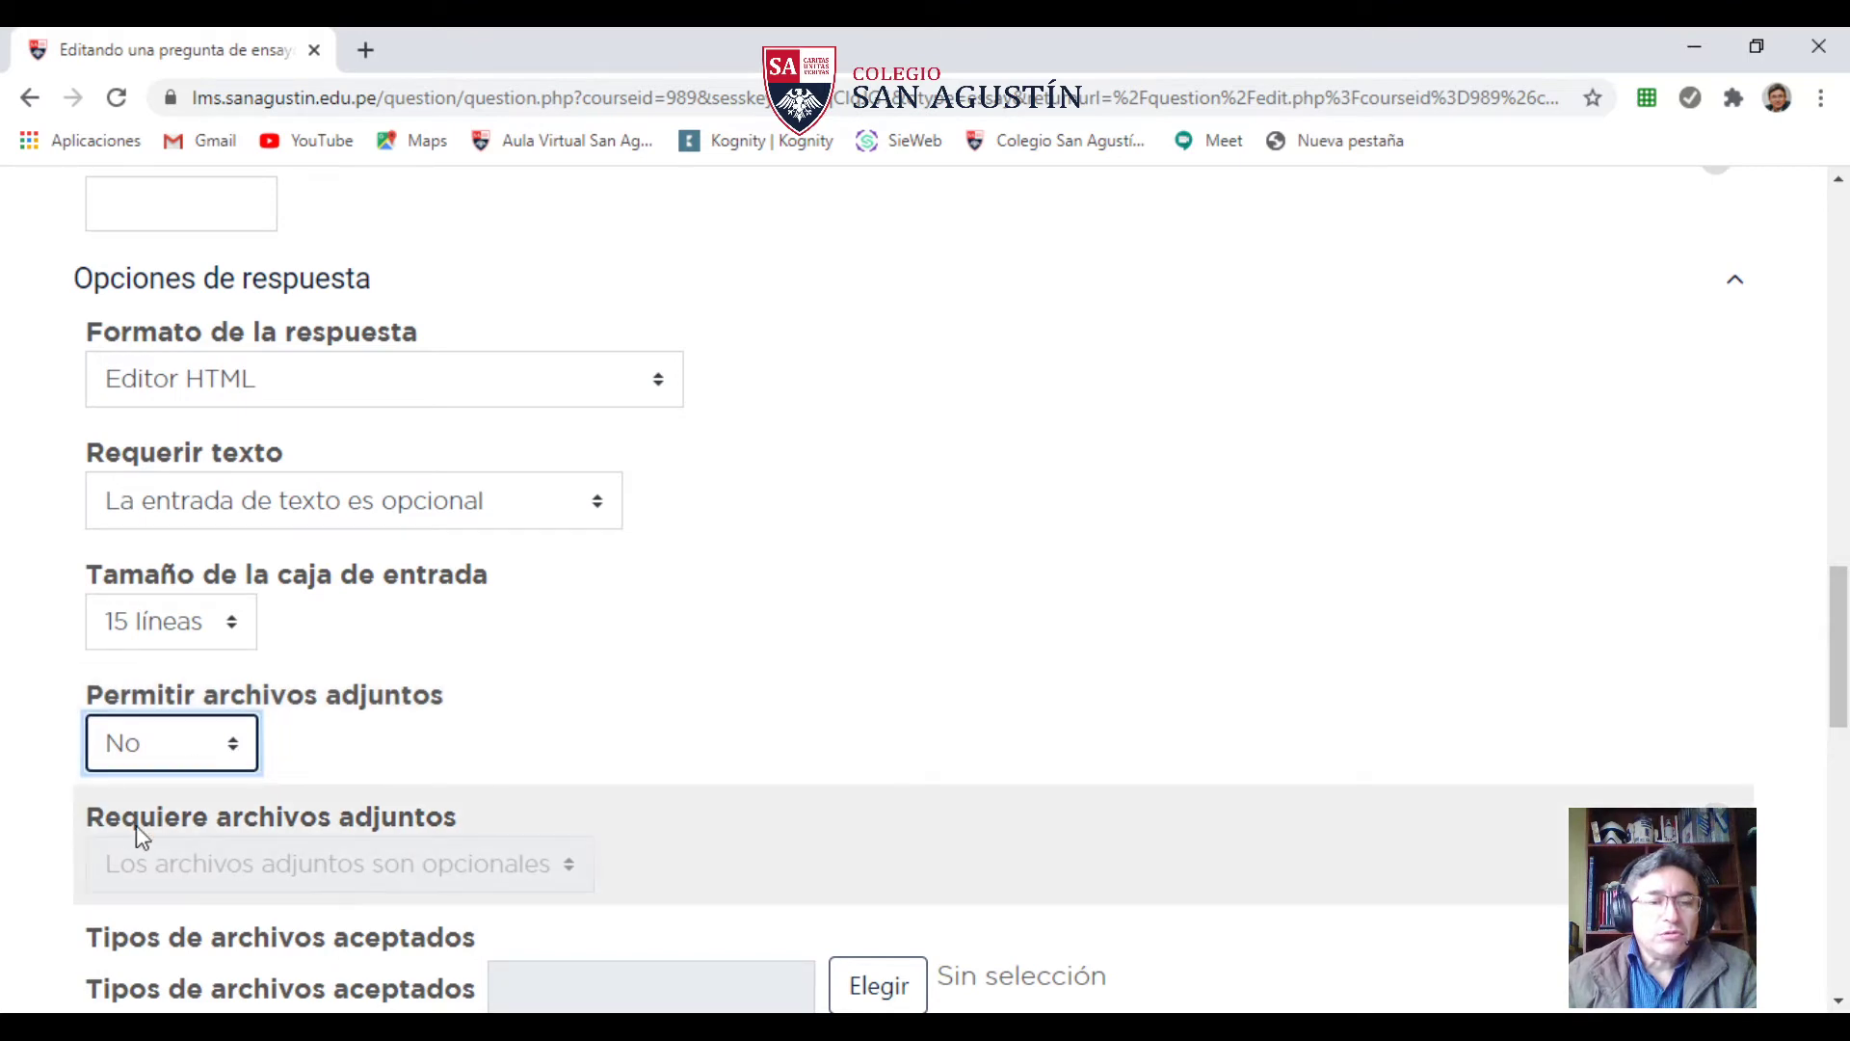
click(136, 825)
scroll(230, 823, down, 1)
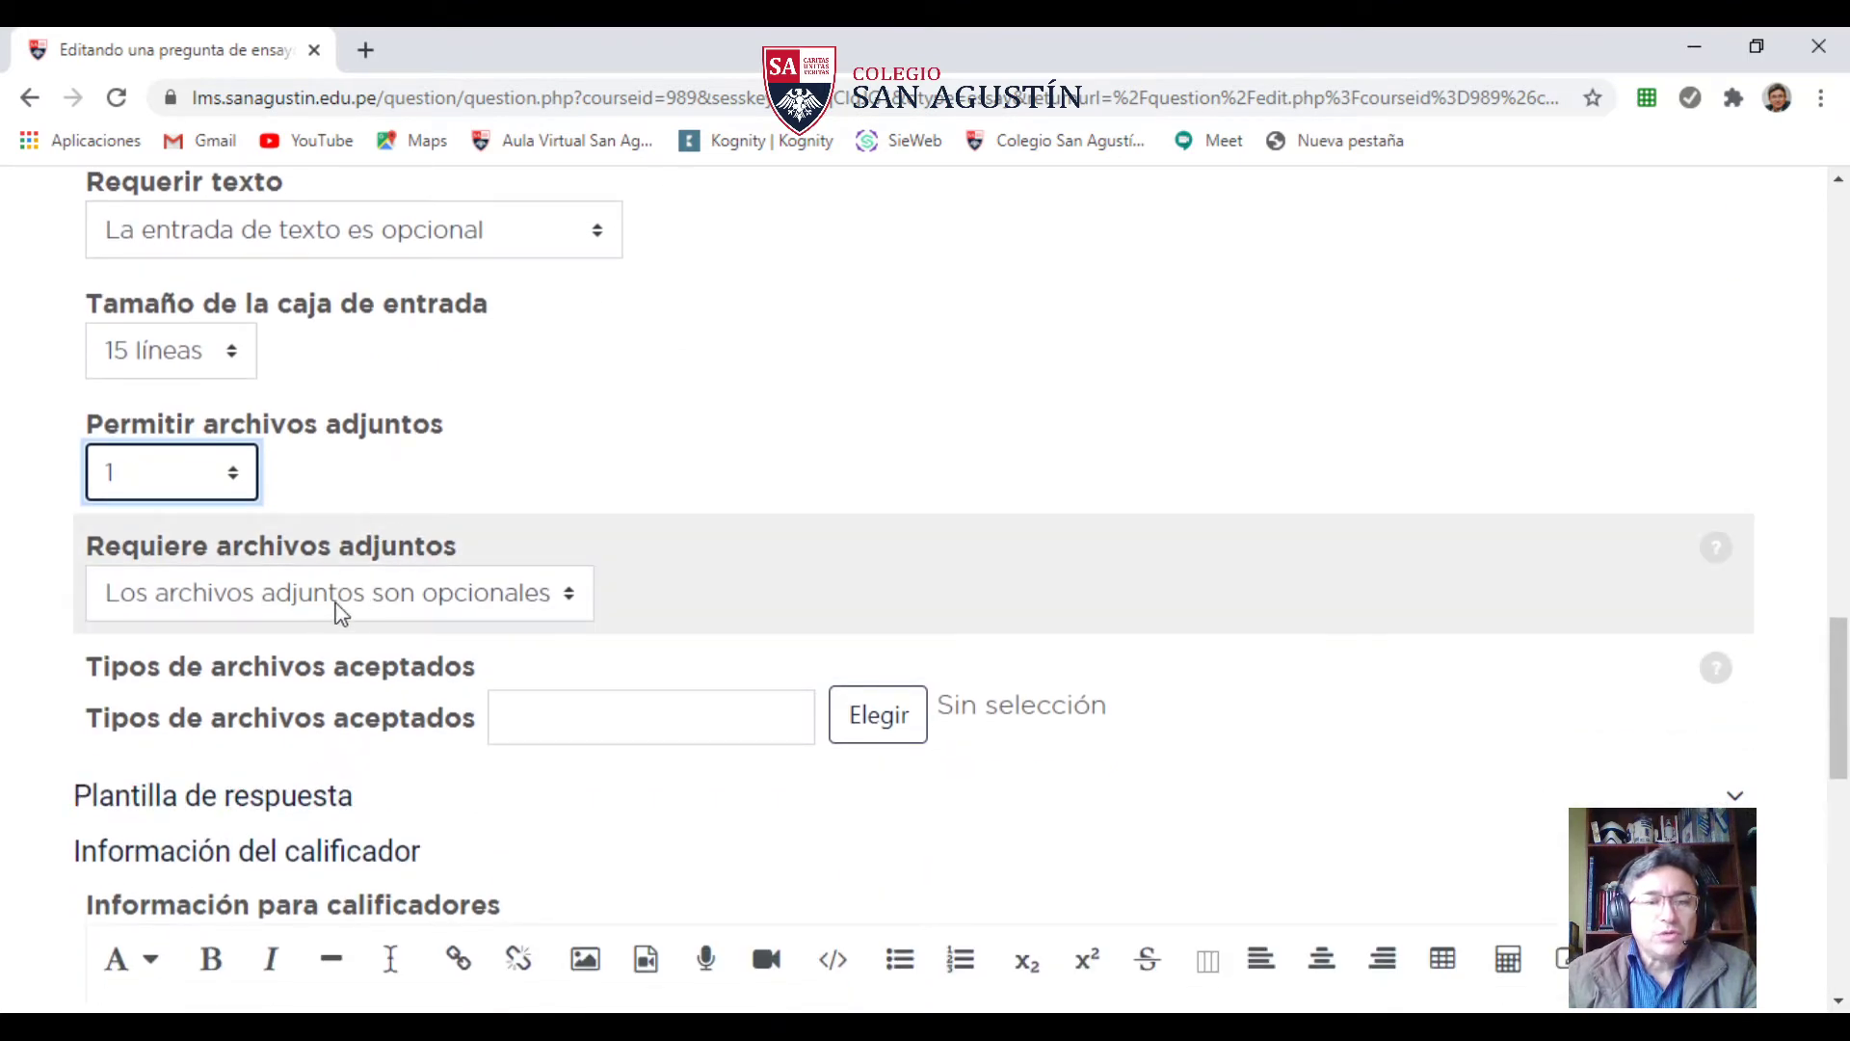
key(Tab)
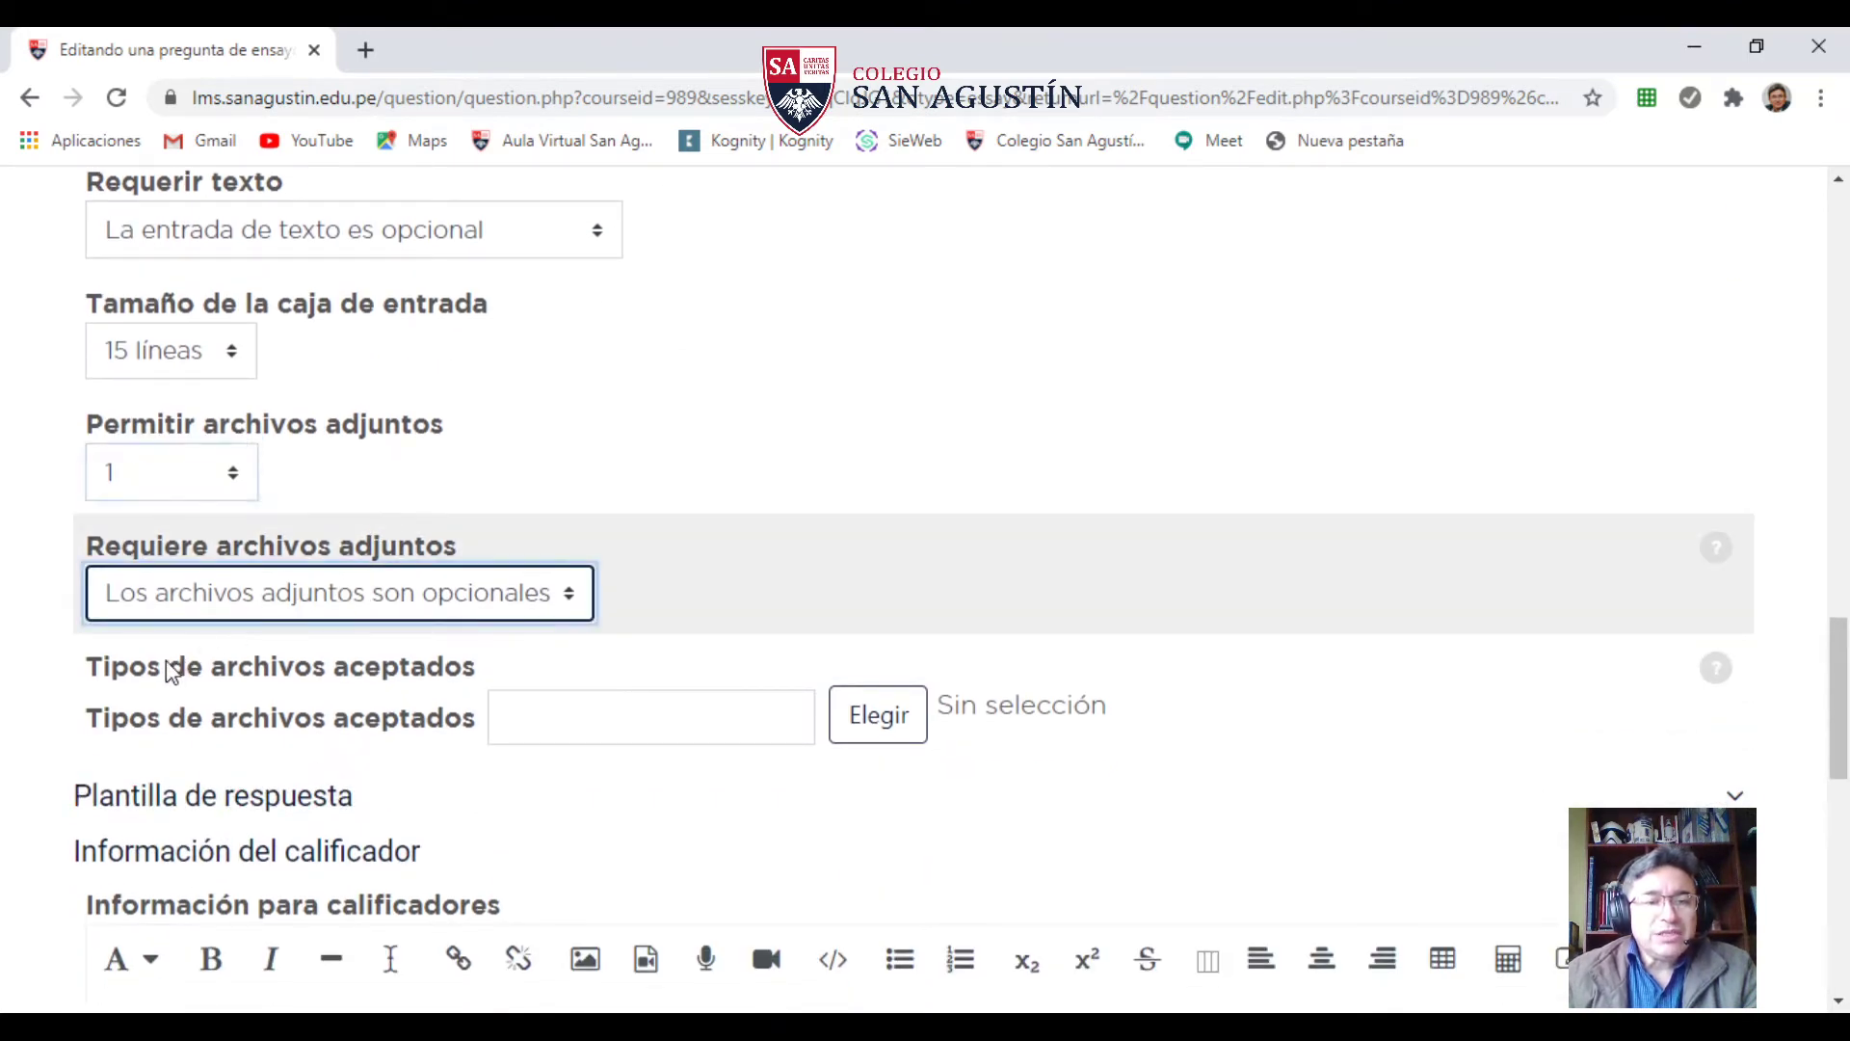
key(Tab)
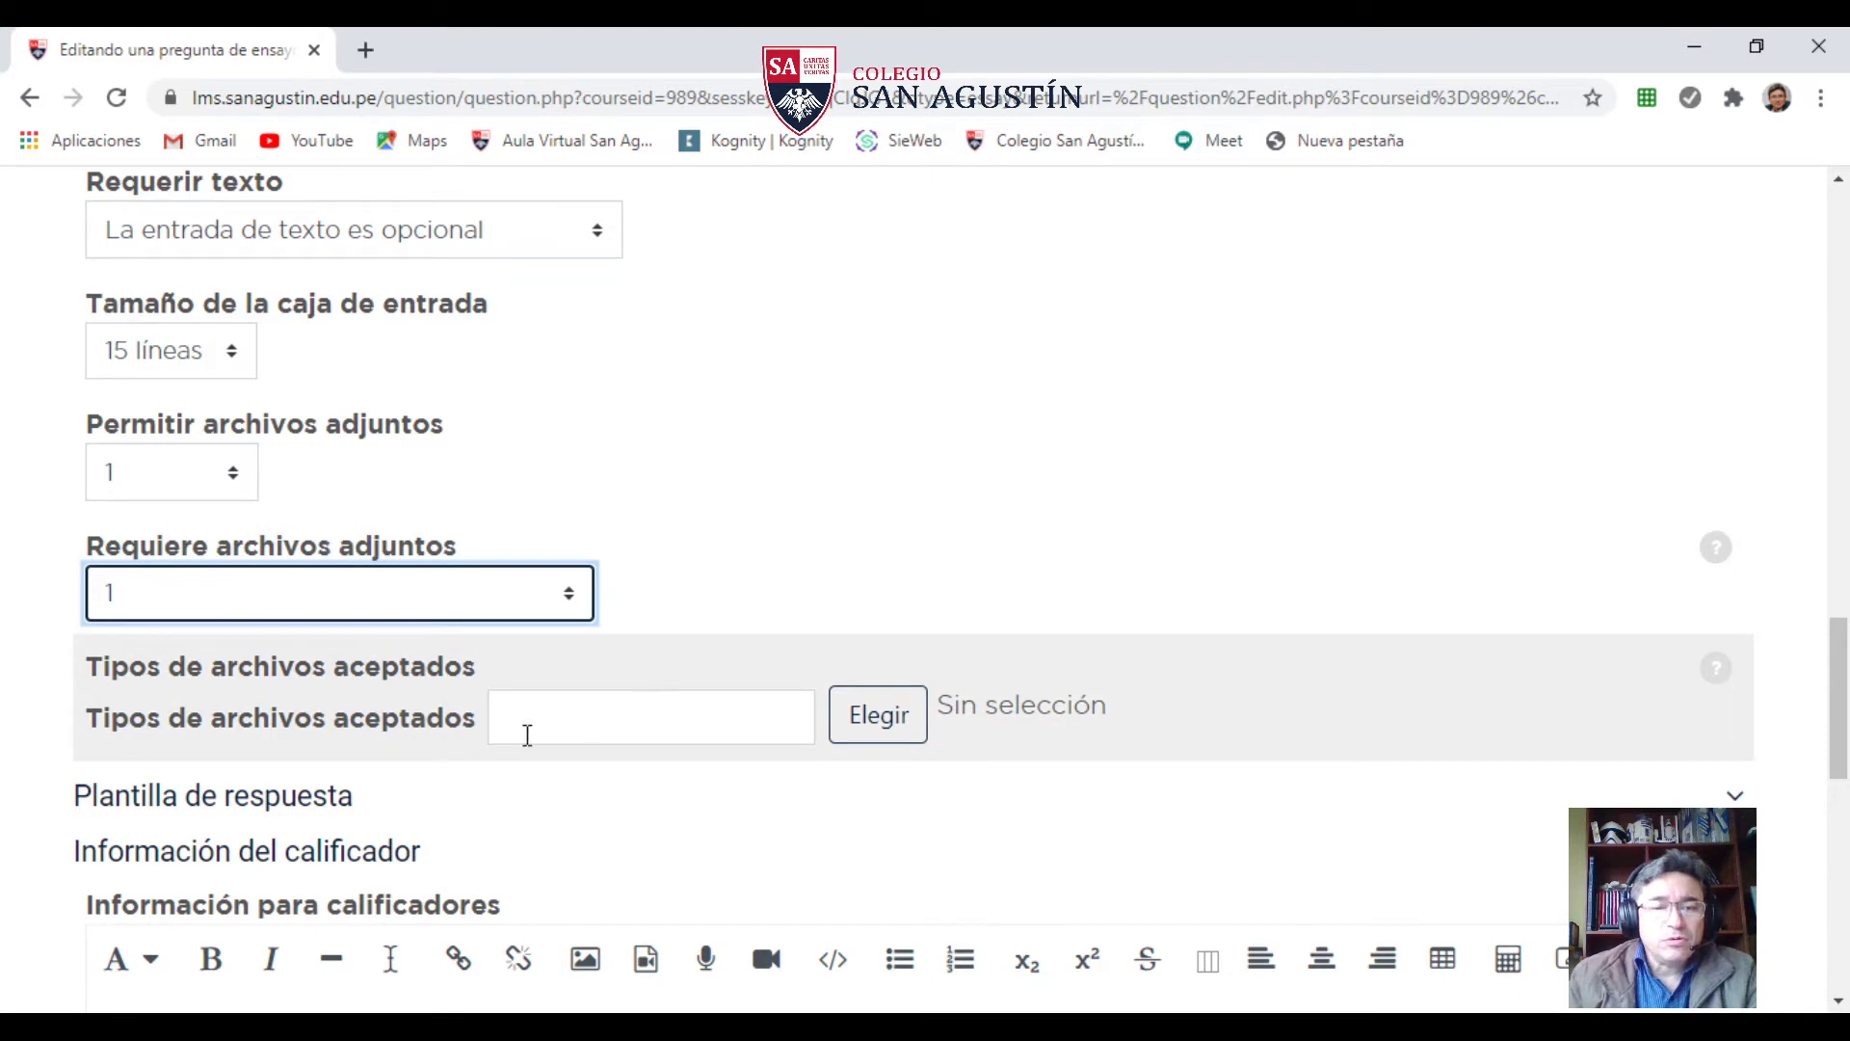
- Save the essay question E1 and return to the question bank
scroll(474, 747, down, 1)
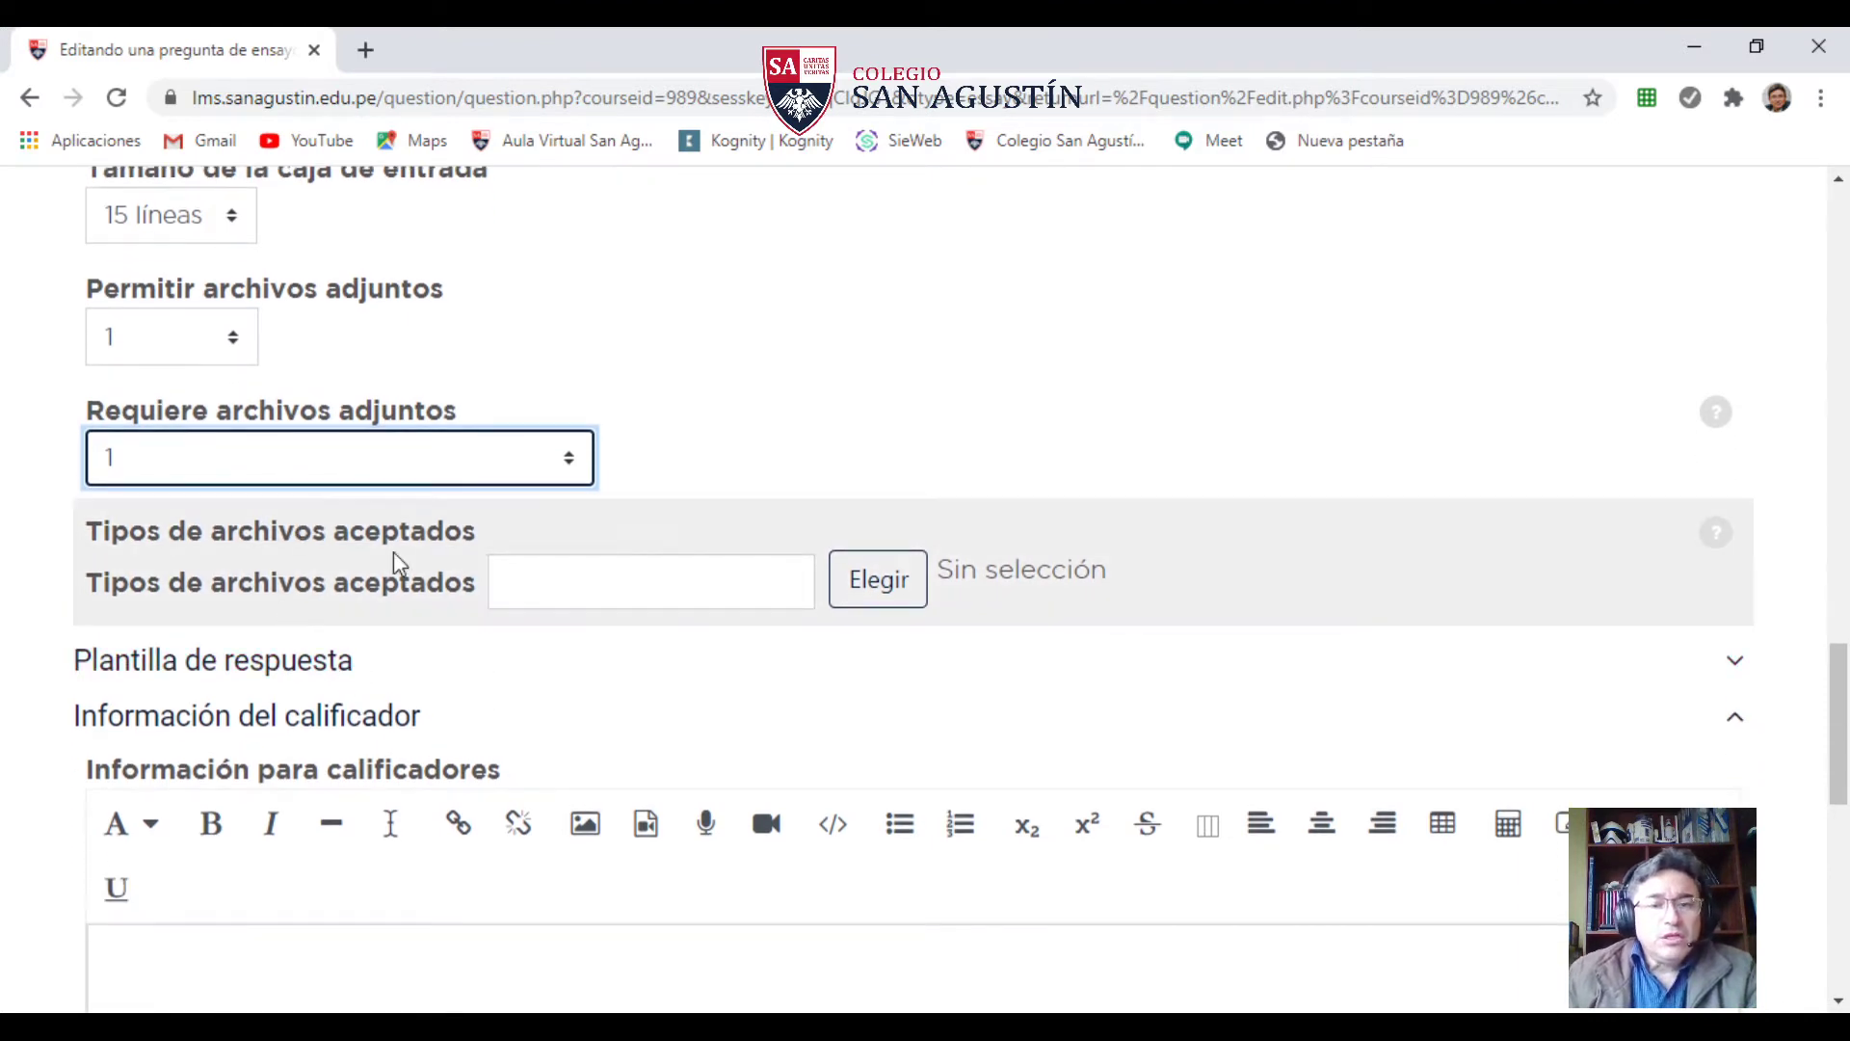
scroll(332, 636, down, 5)
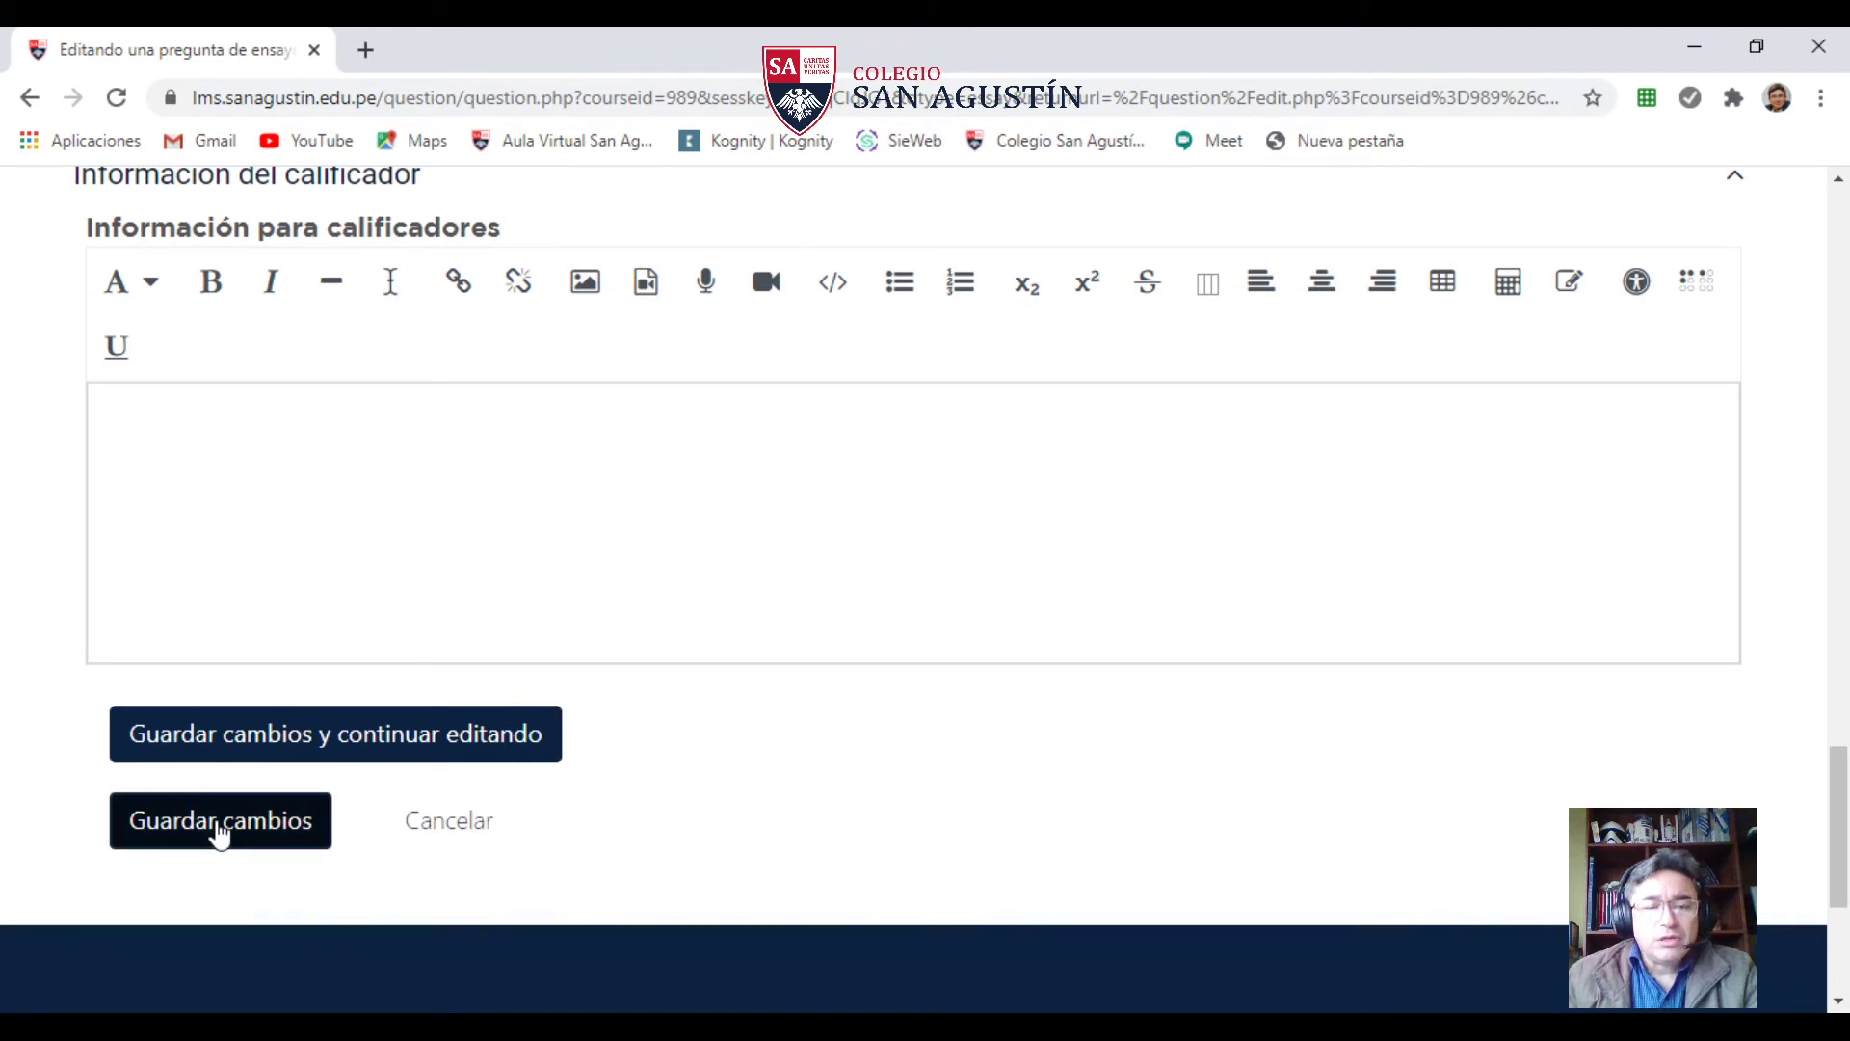
click(220, 835)
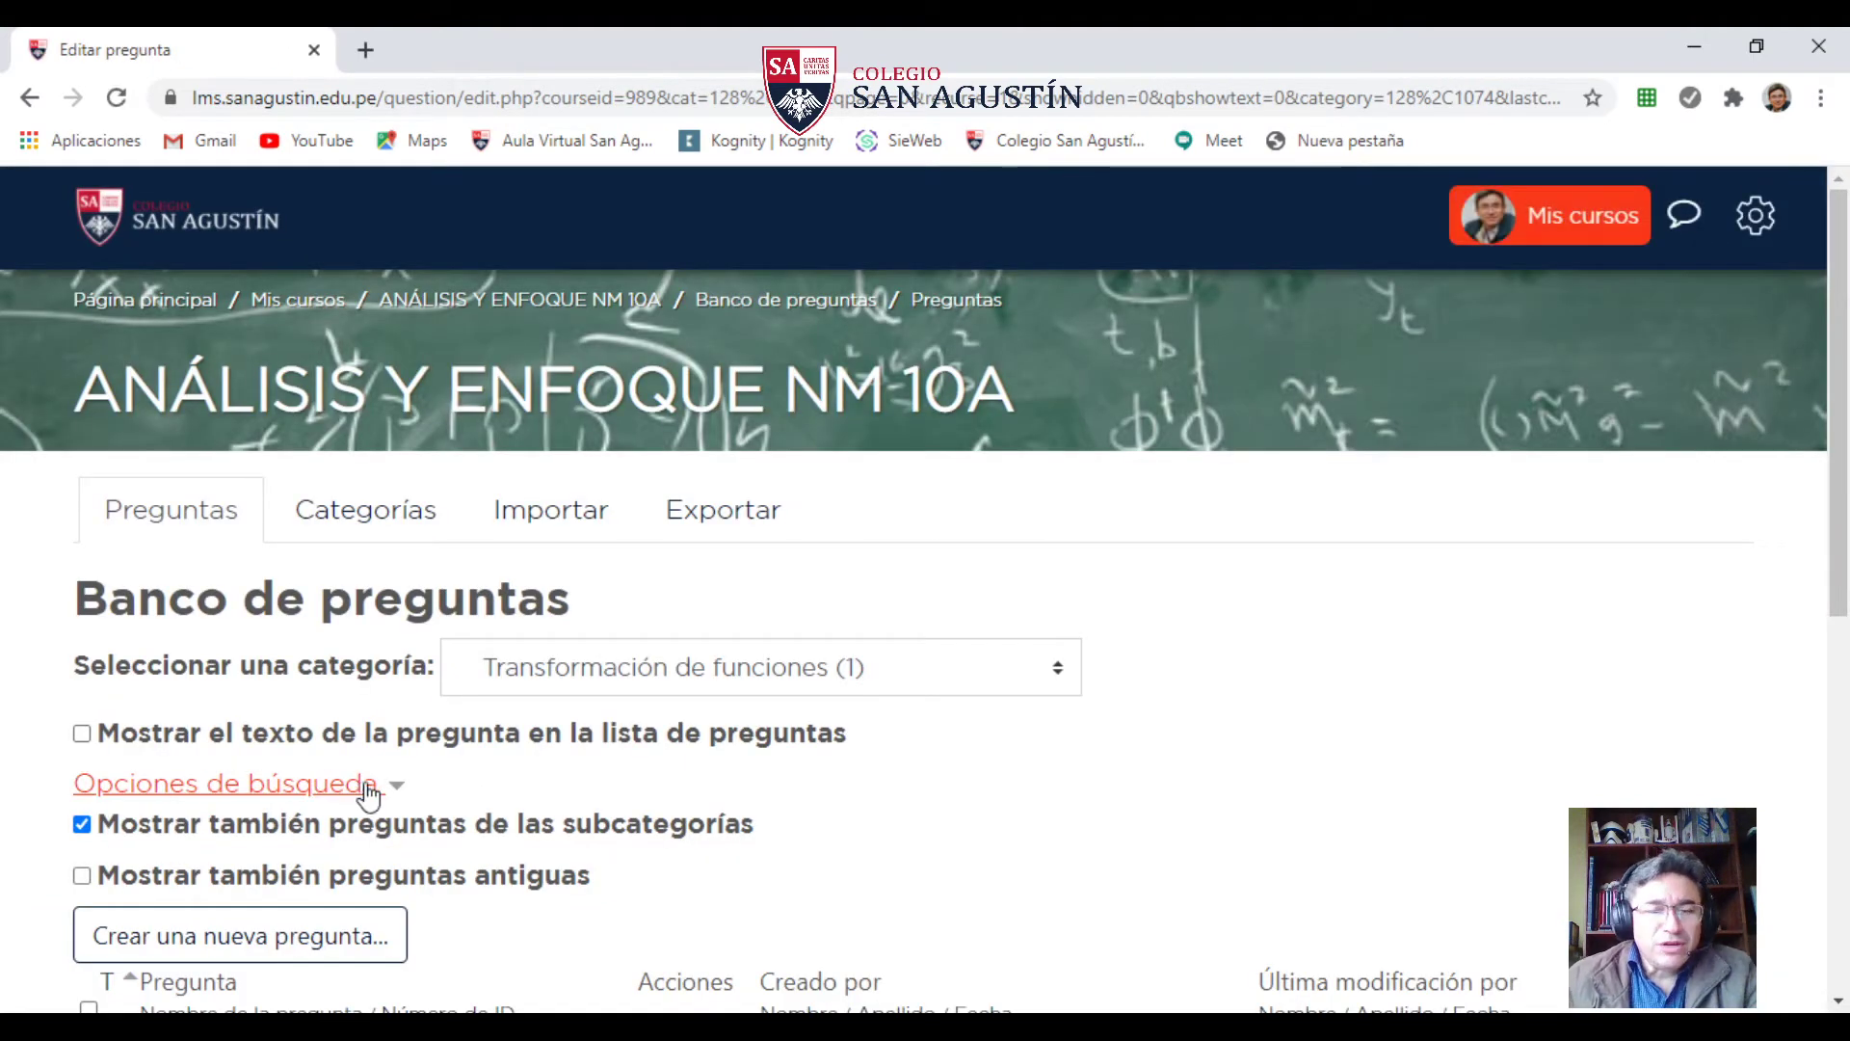
- Show the question text in the question list and review the statement of E1
scroll(367, 783, down, 3)
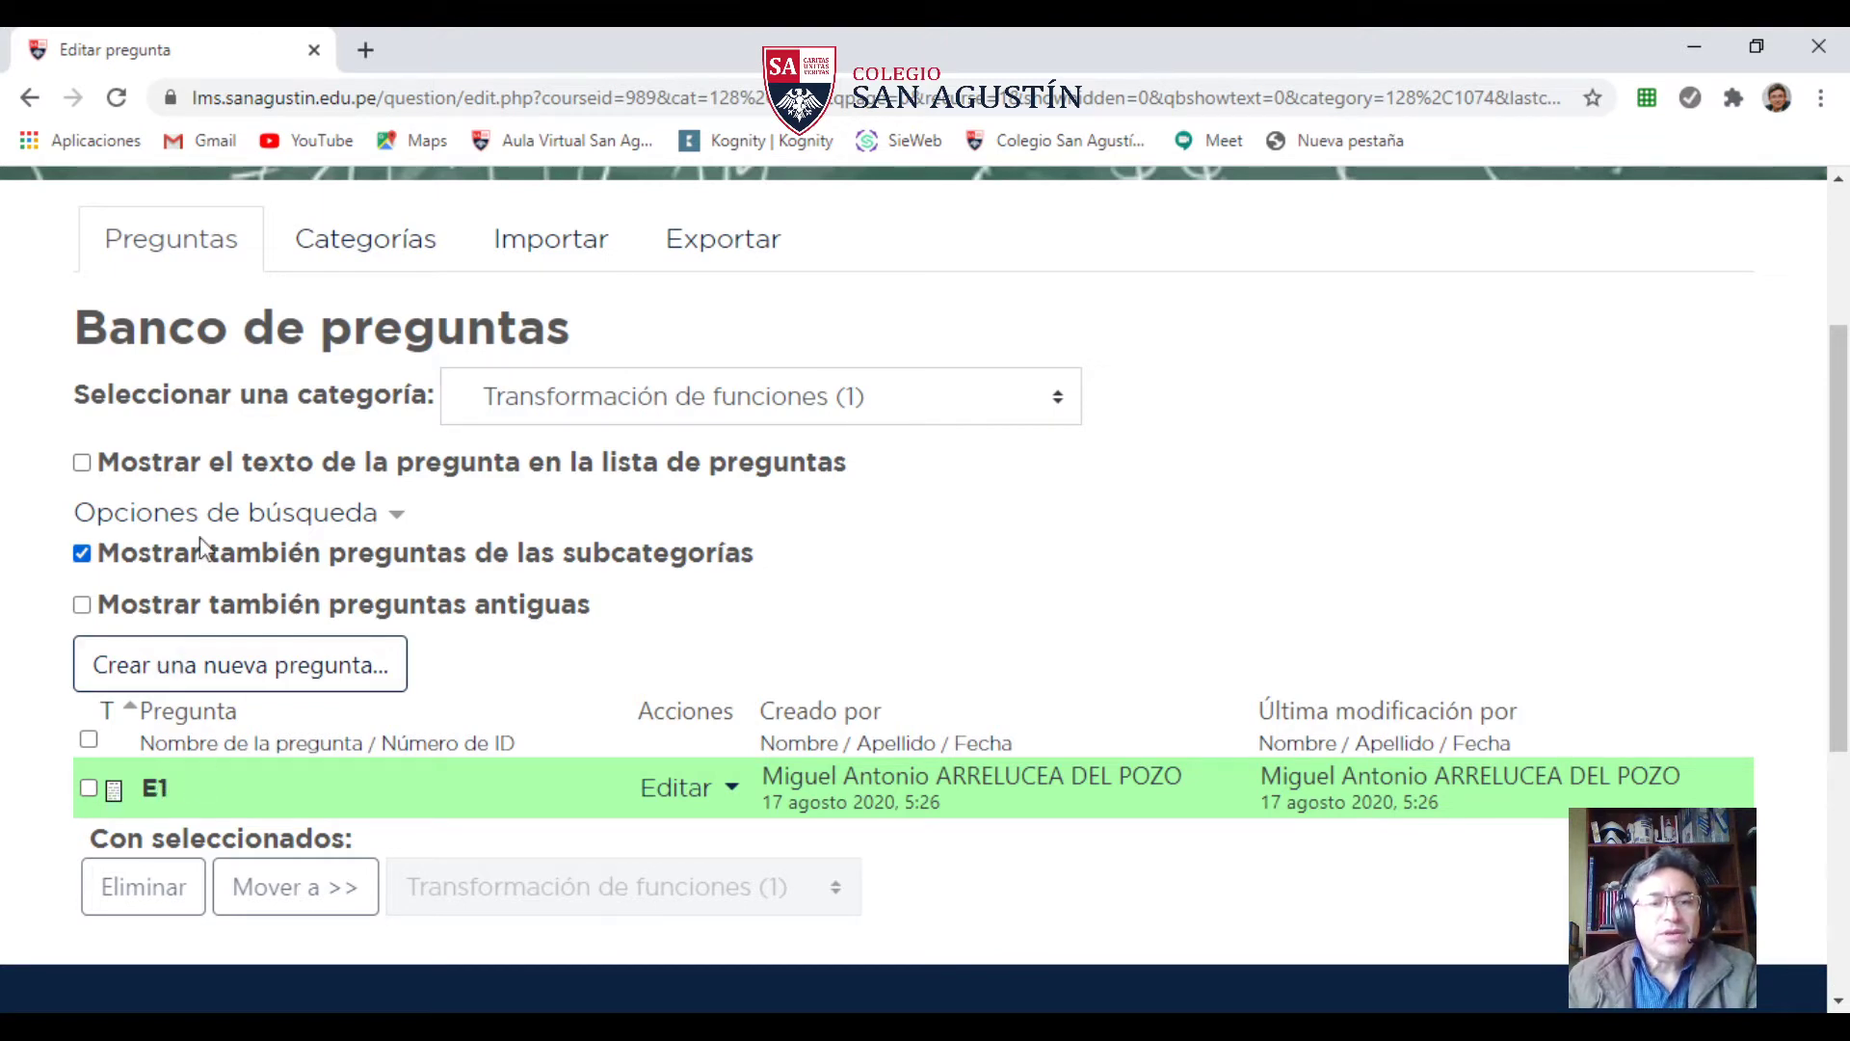
click(82, 465)
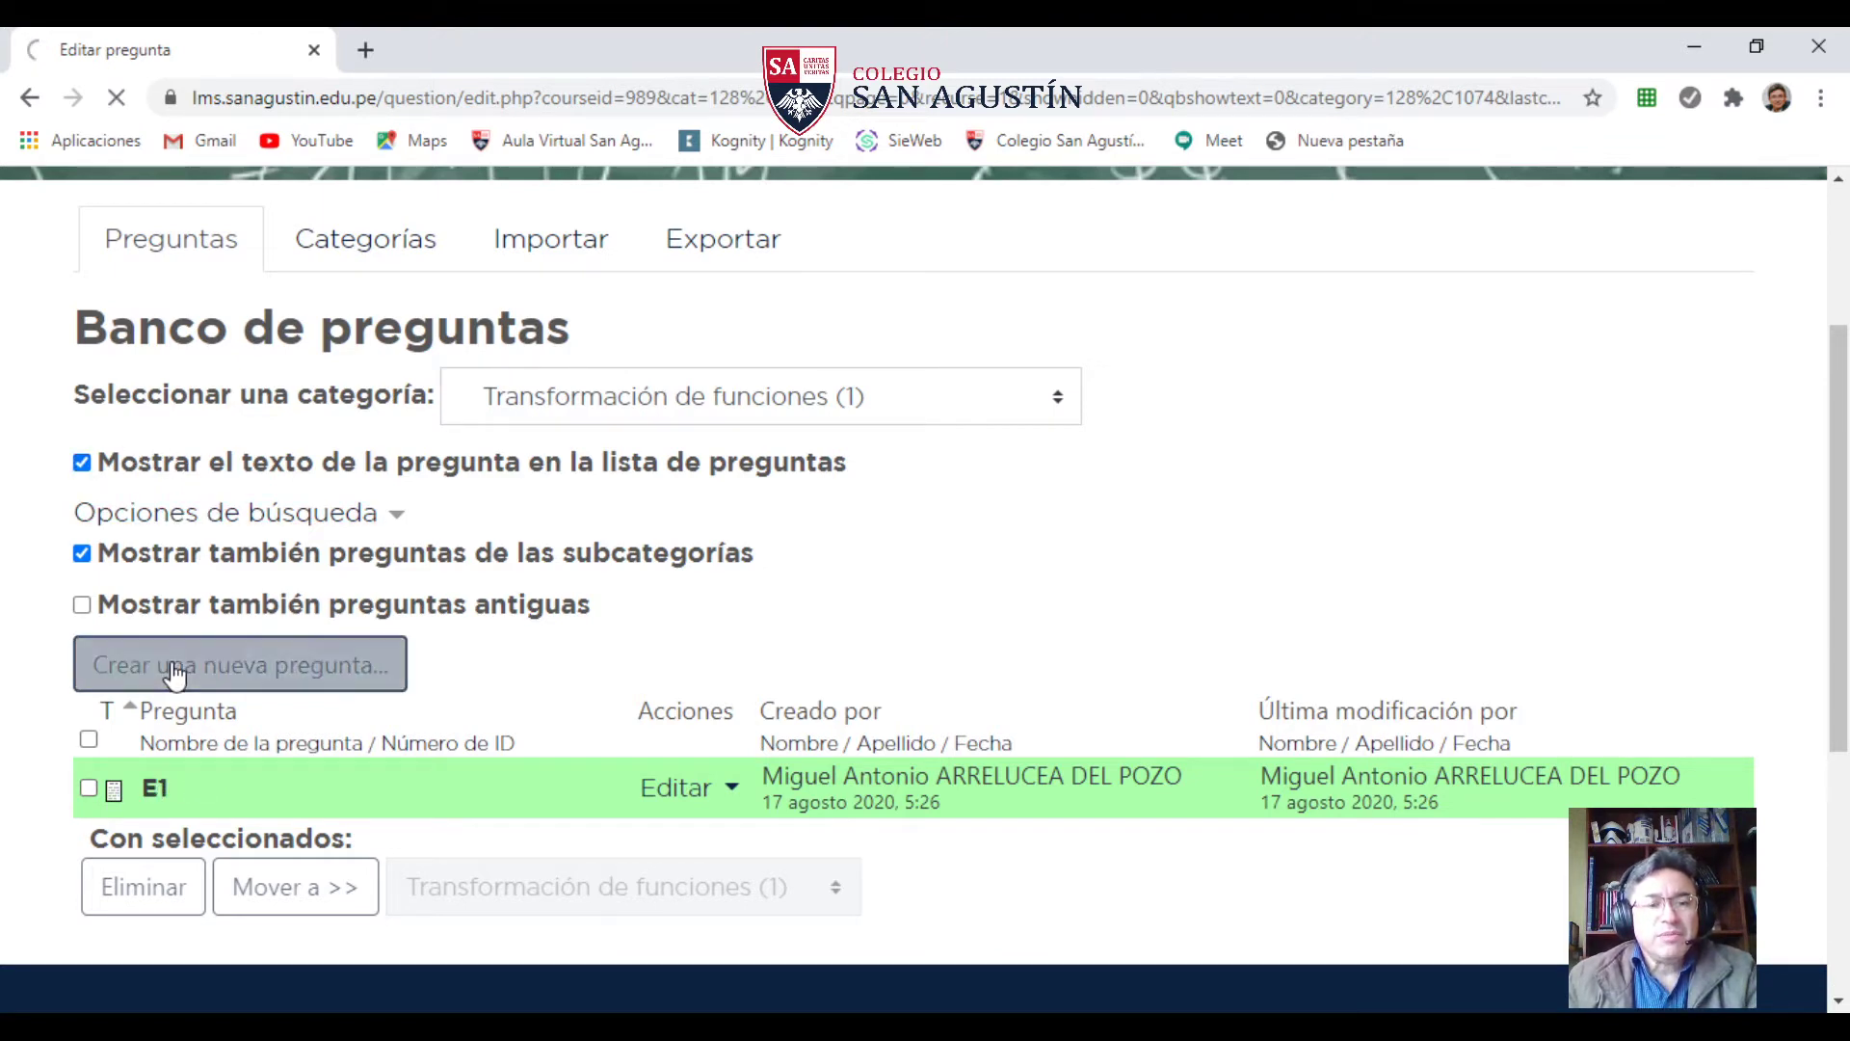
scroll(183, 672, down, 3)
scroll(282, 713, down, 5)
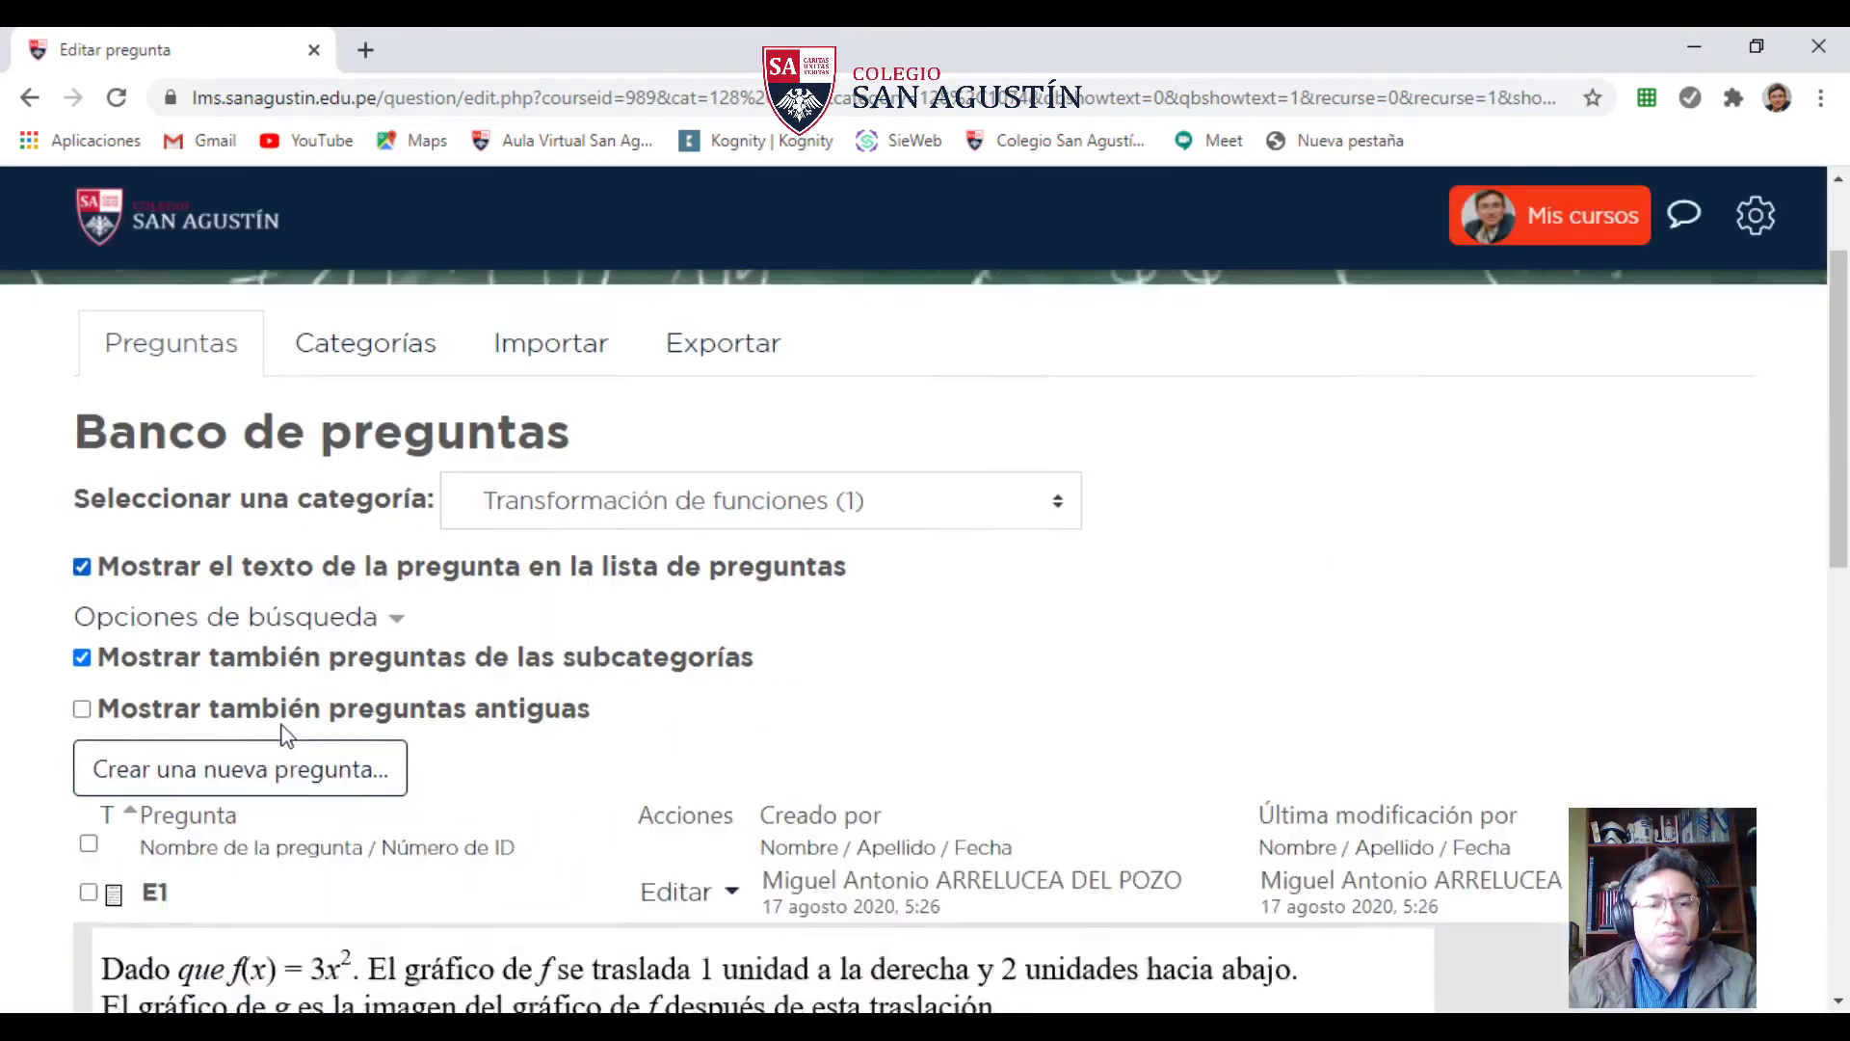
scroll(281, 651, down, 3)
scroll(282, 661, down, 1)
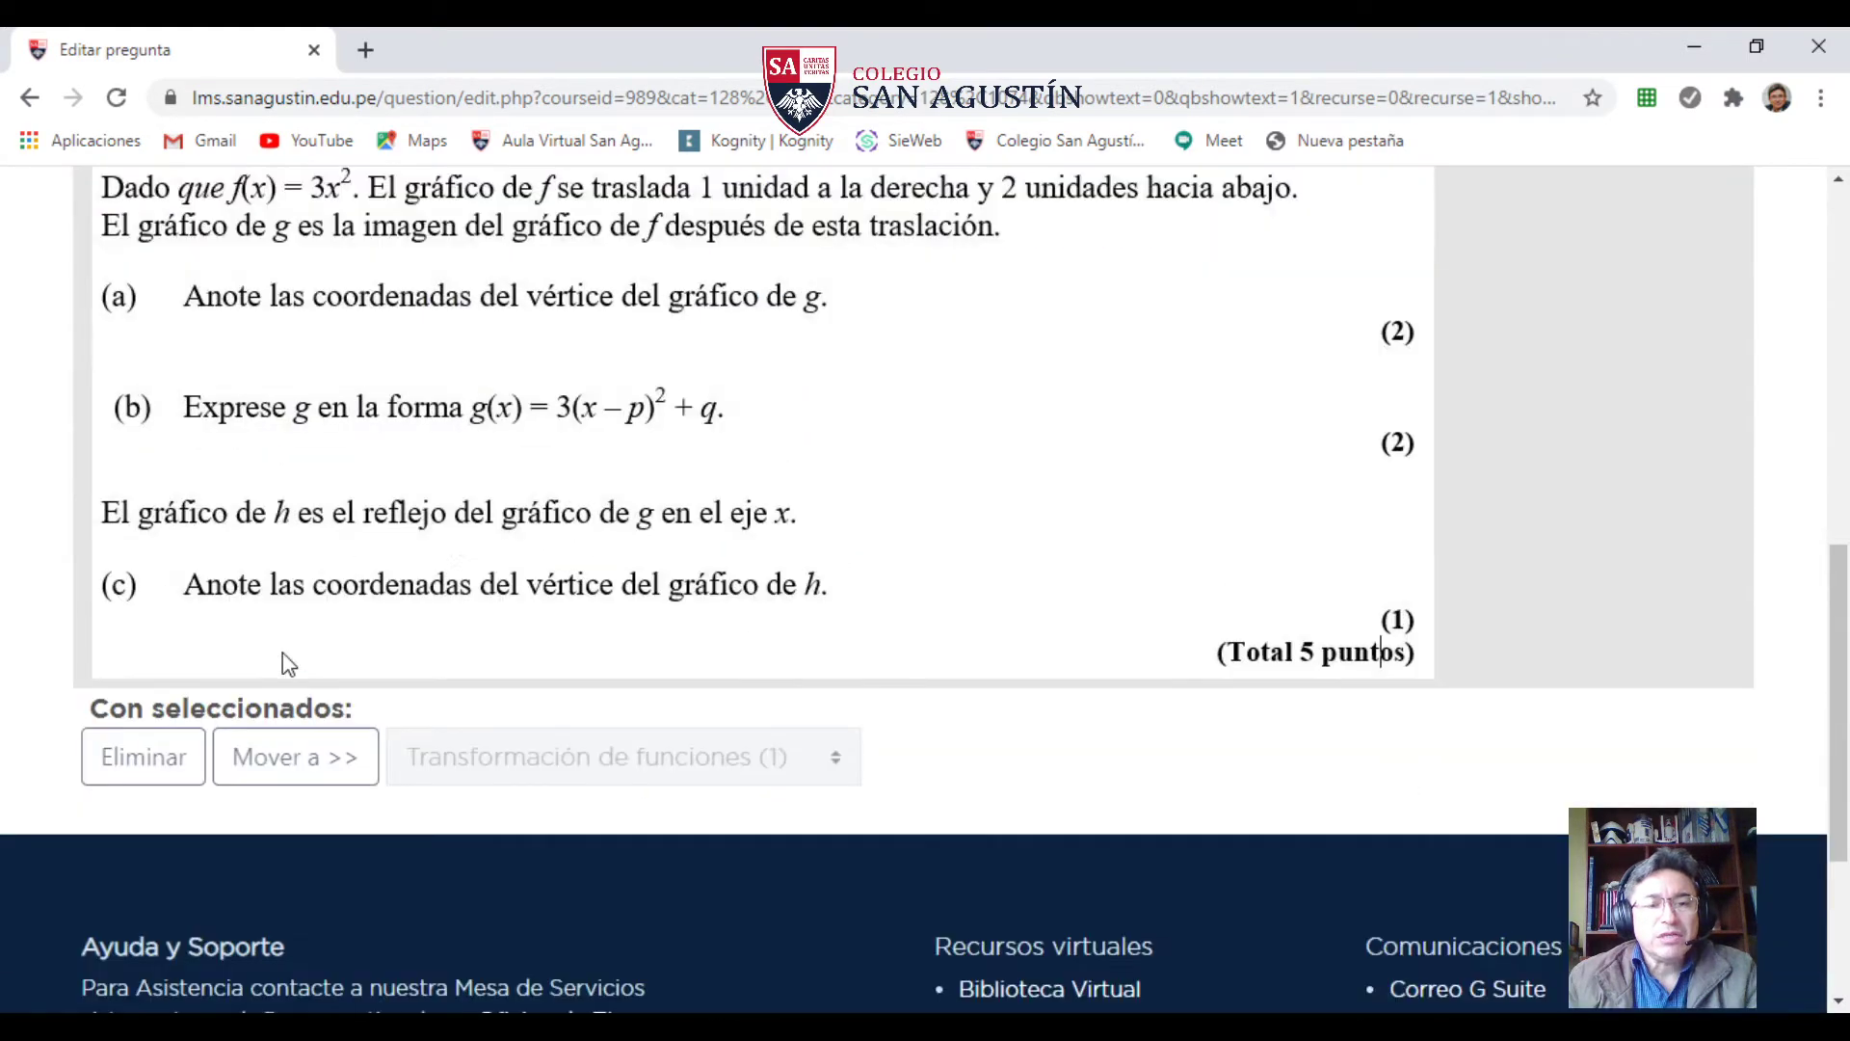
scroll(366, 486, up, 1)
scroll(363, 499, up, 4)
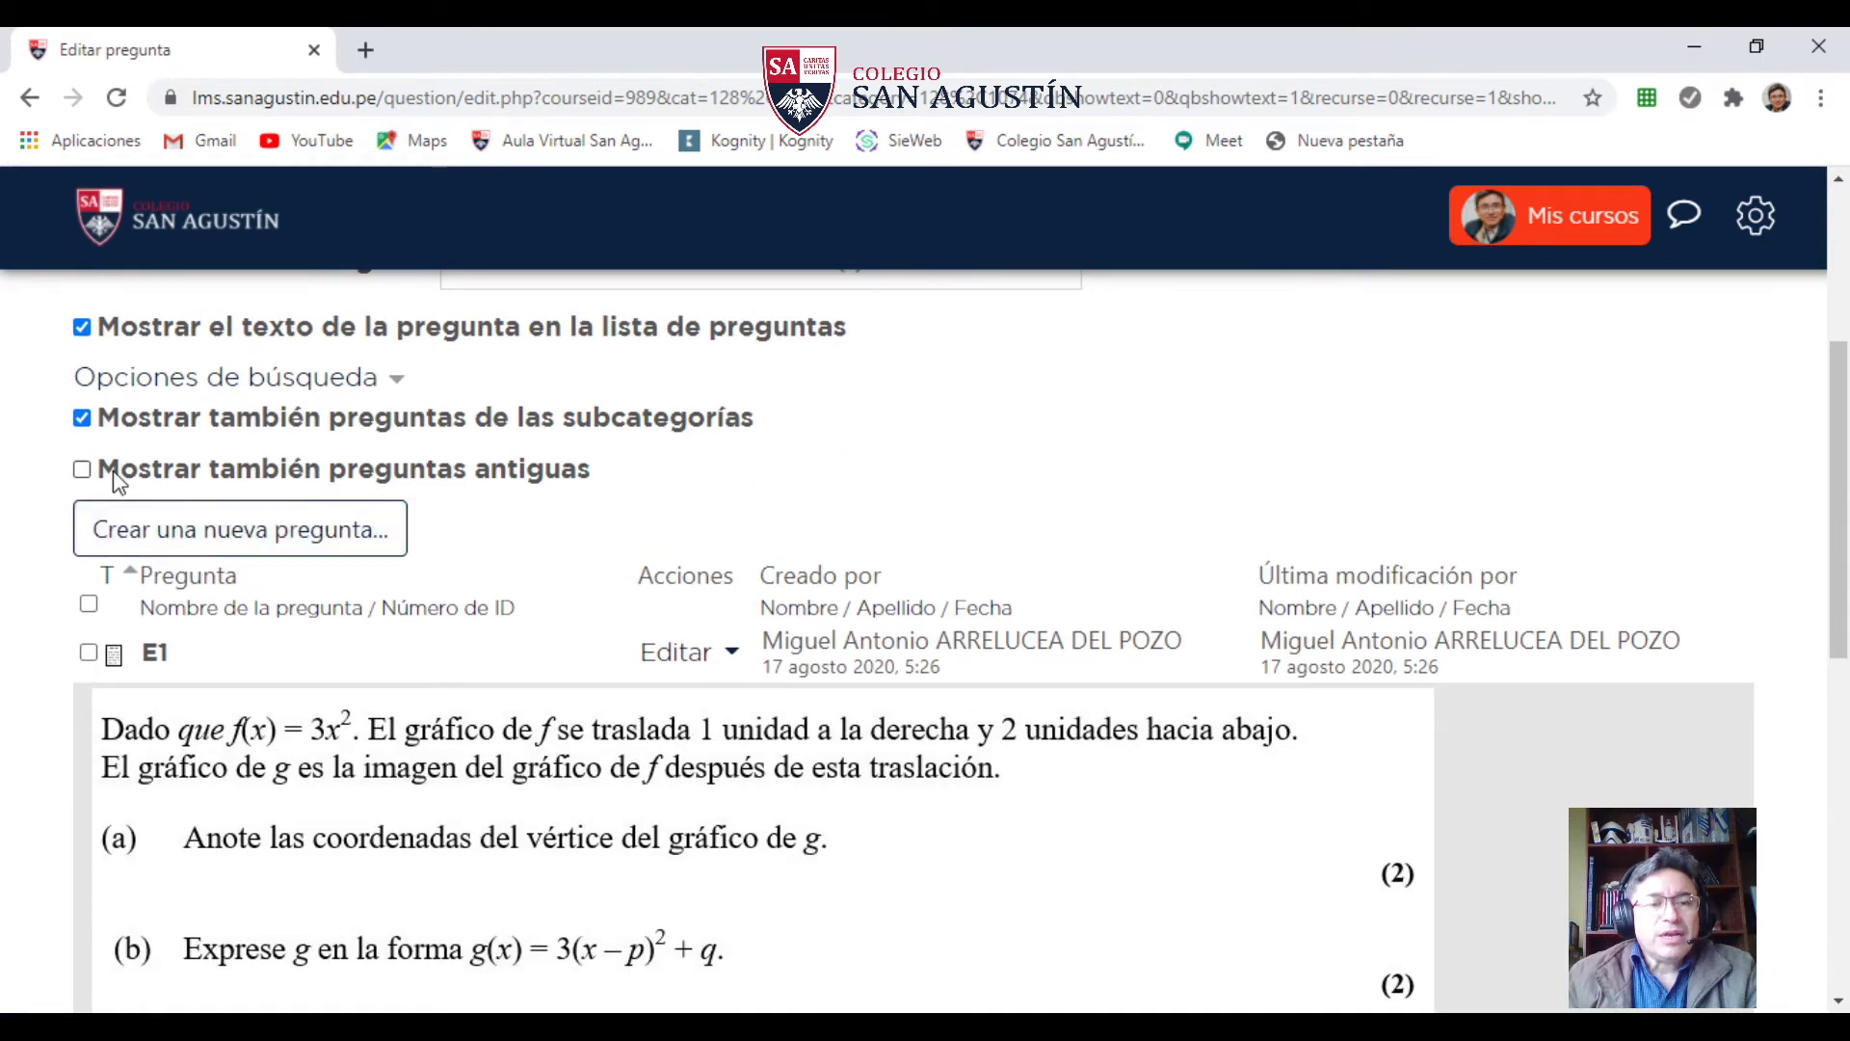
- Switch the question bank to the Funciones Dominio y Rango category and review the statements of its questions
scroll(135, 486, up, 4)
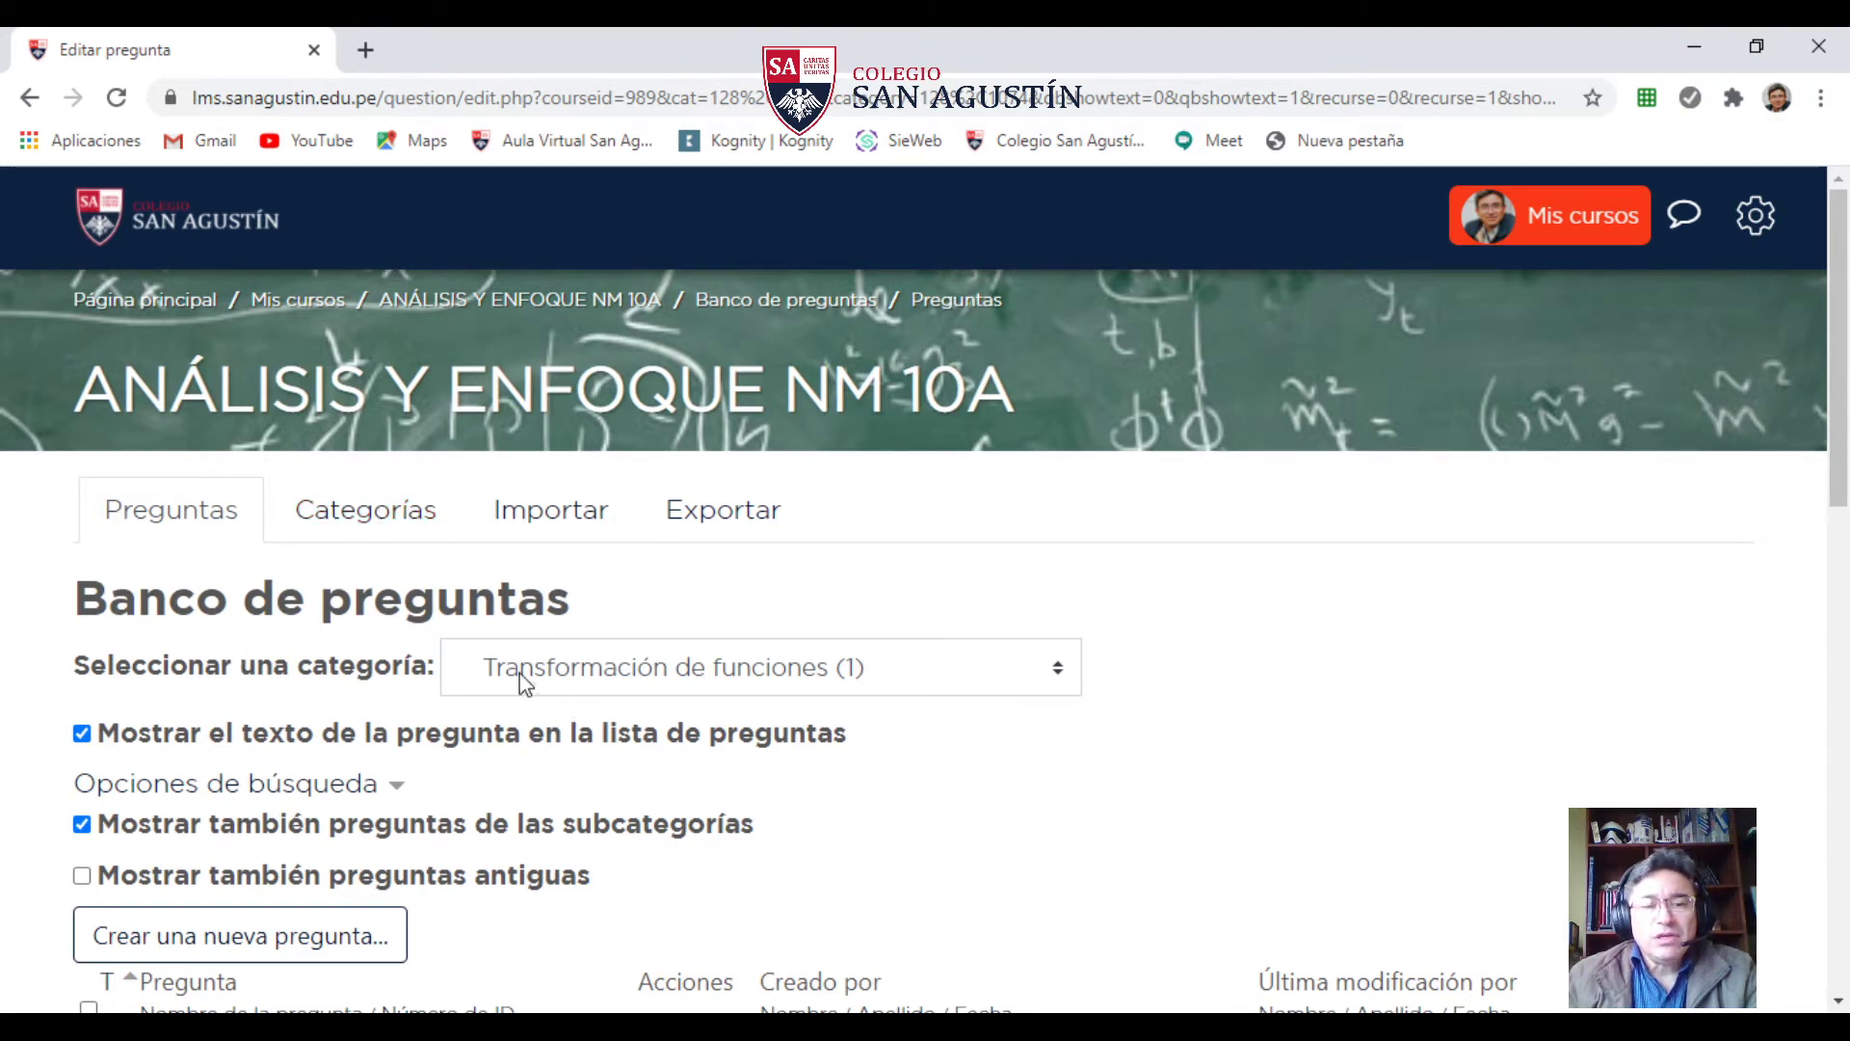
click(603, 682)
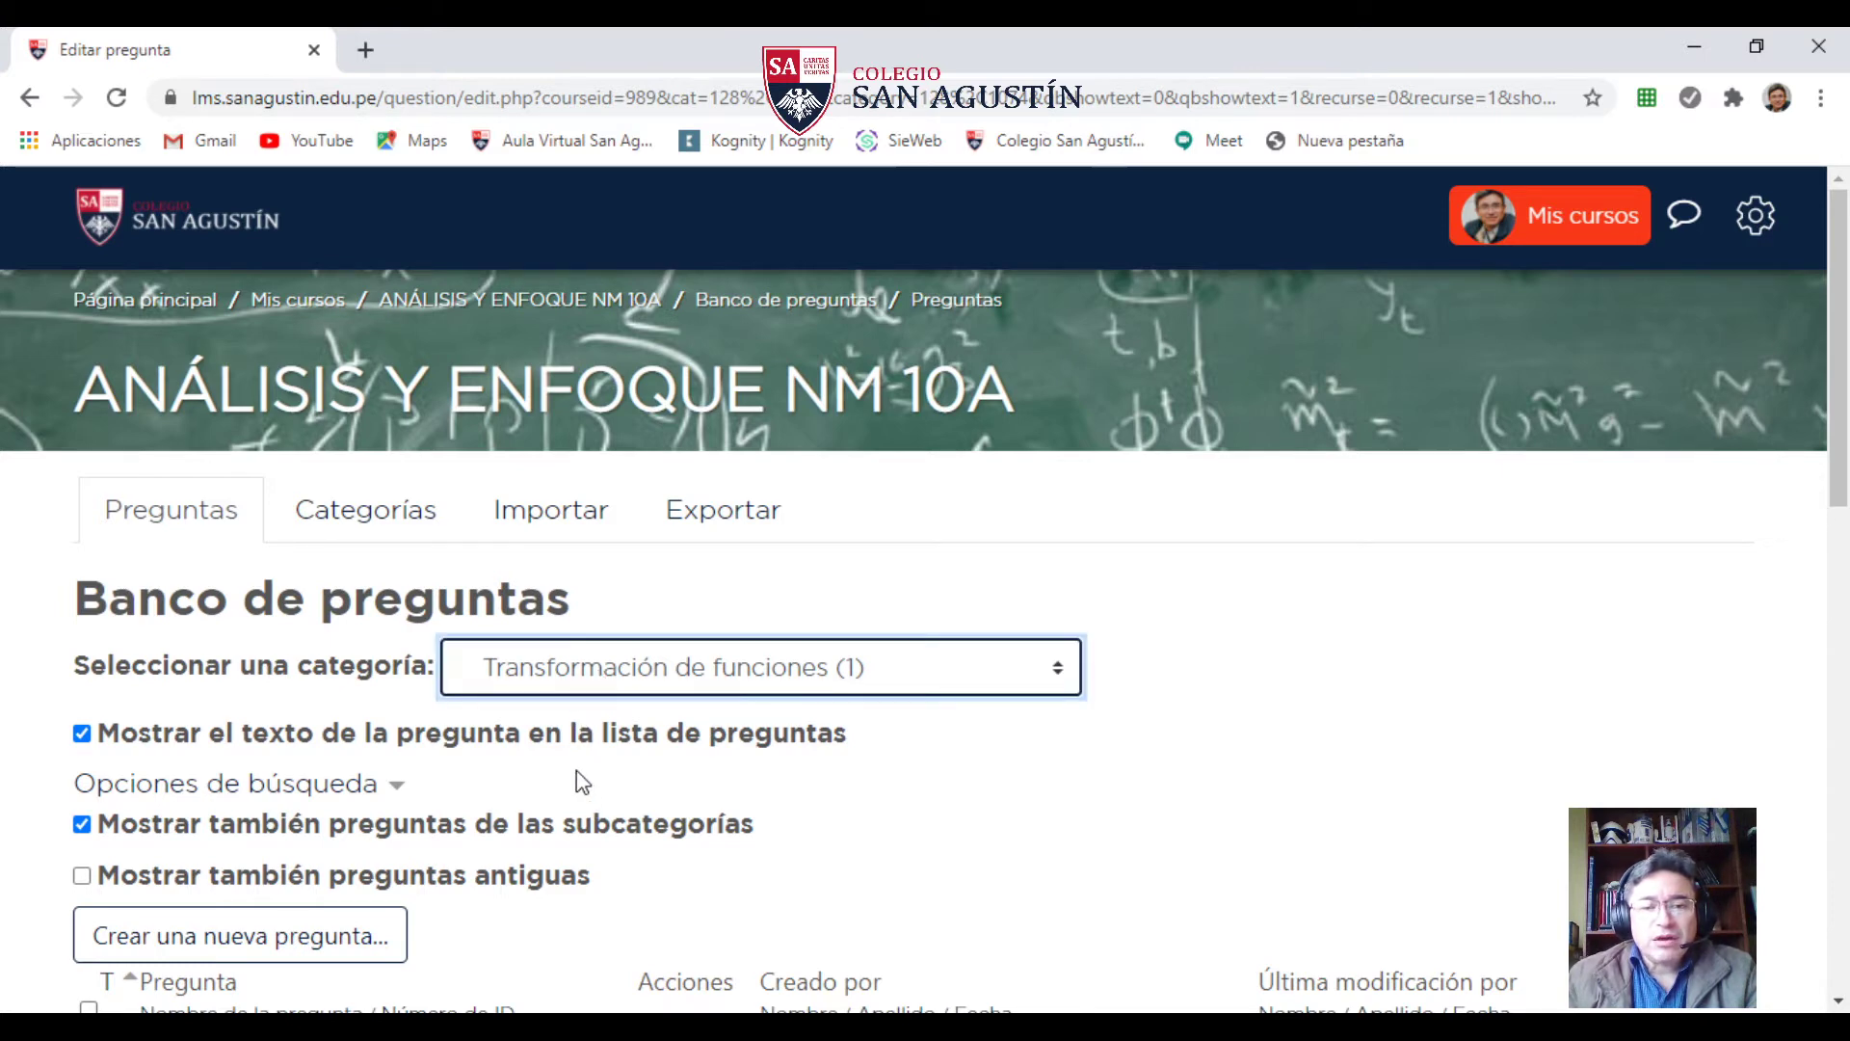
key(Up)
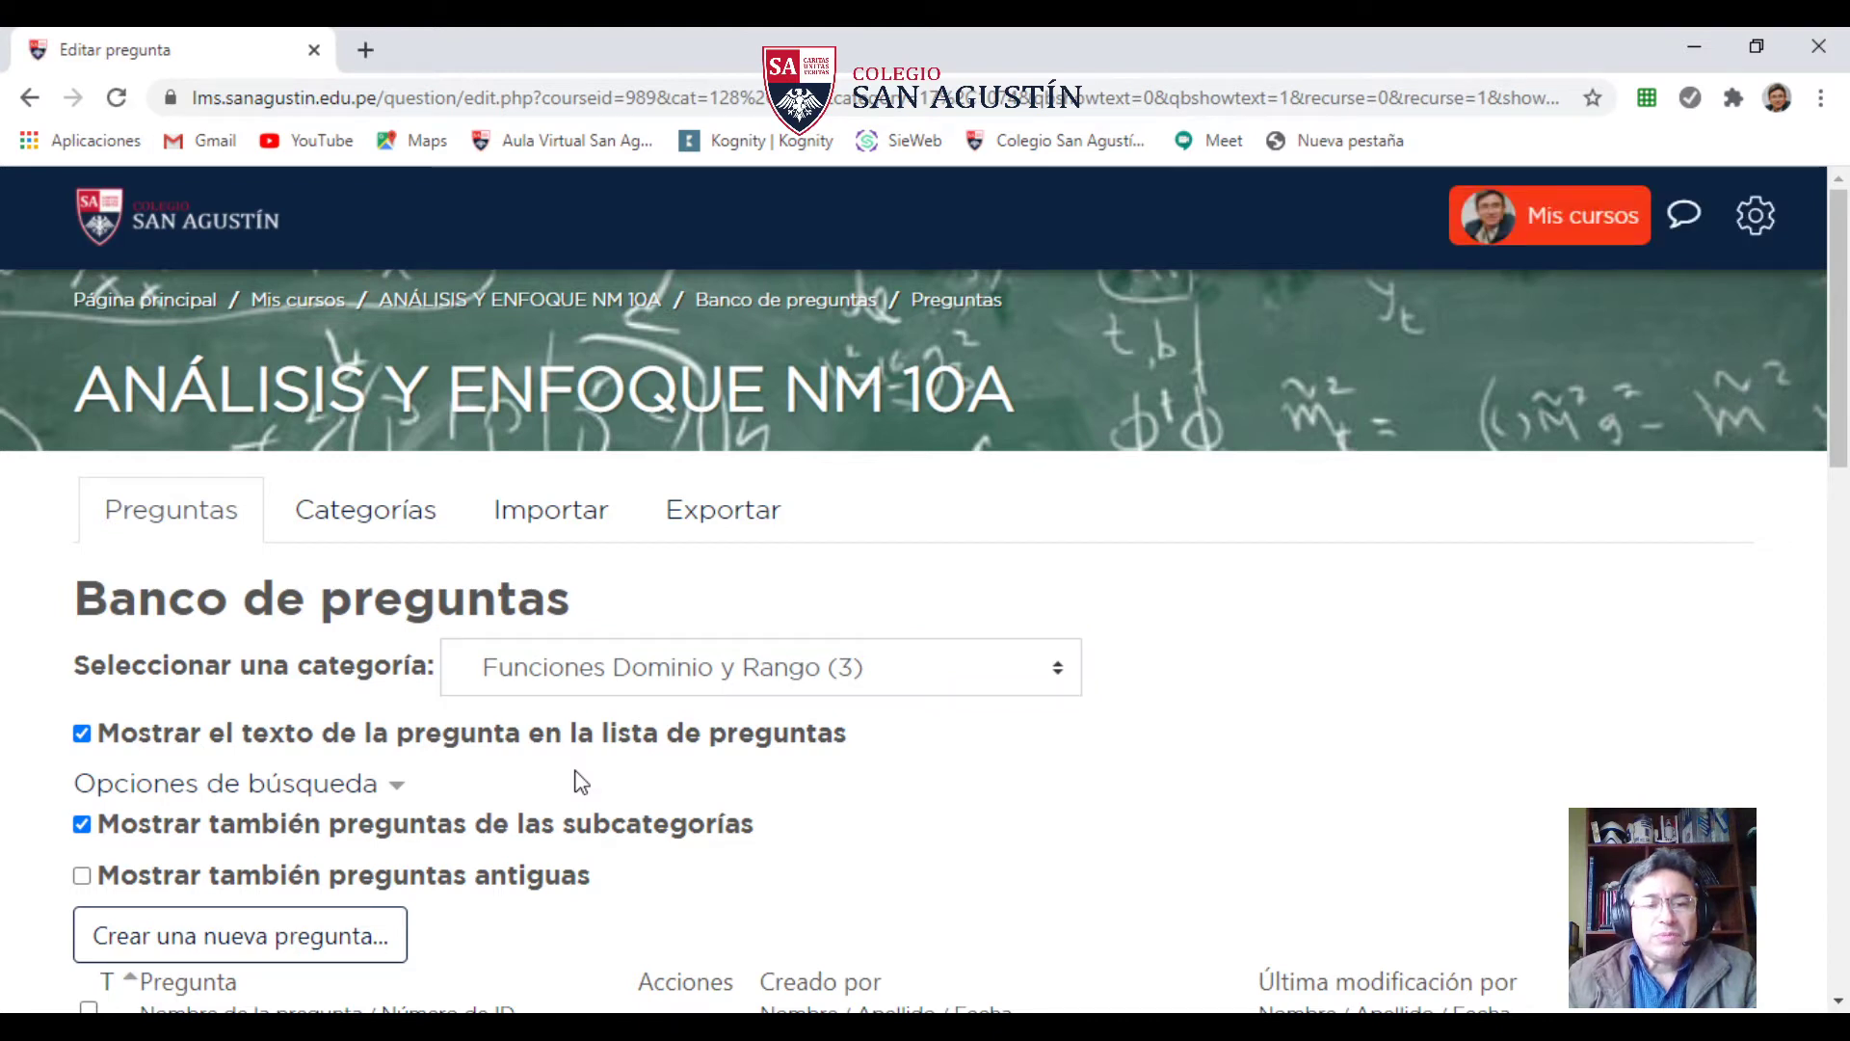
scroll(770, 718, down, 4)
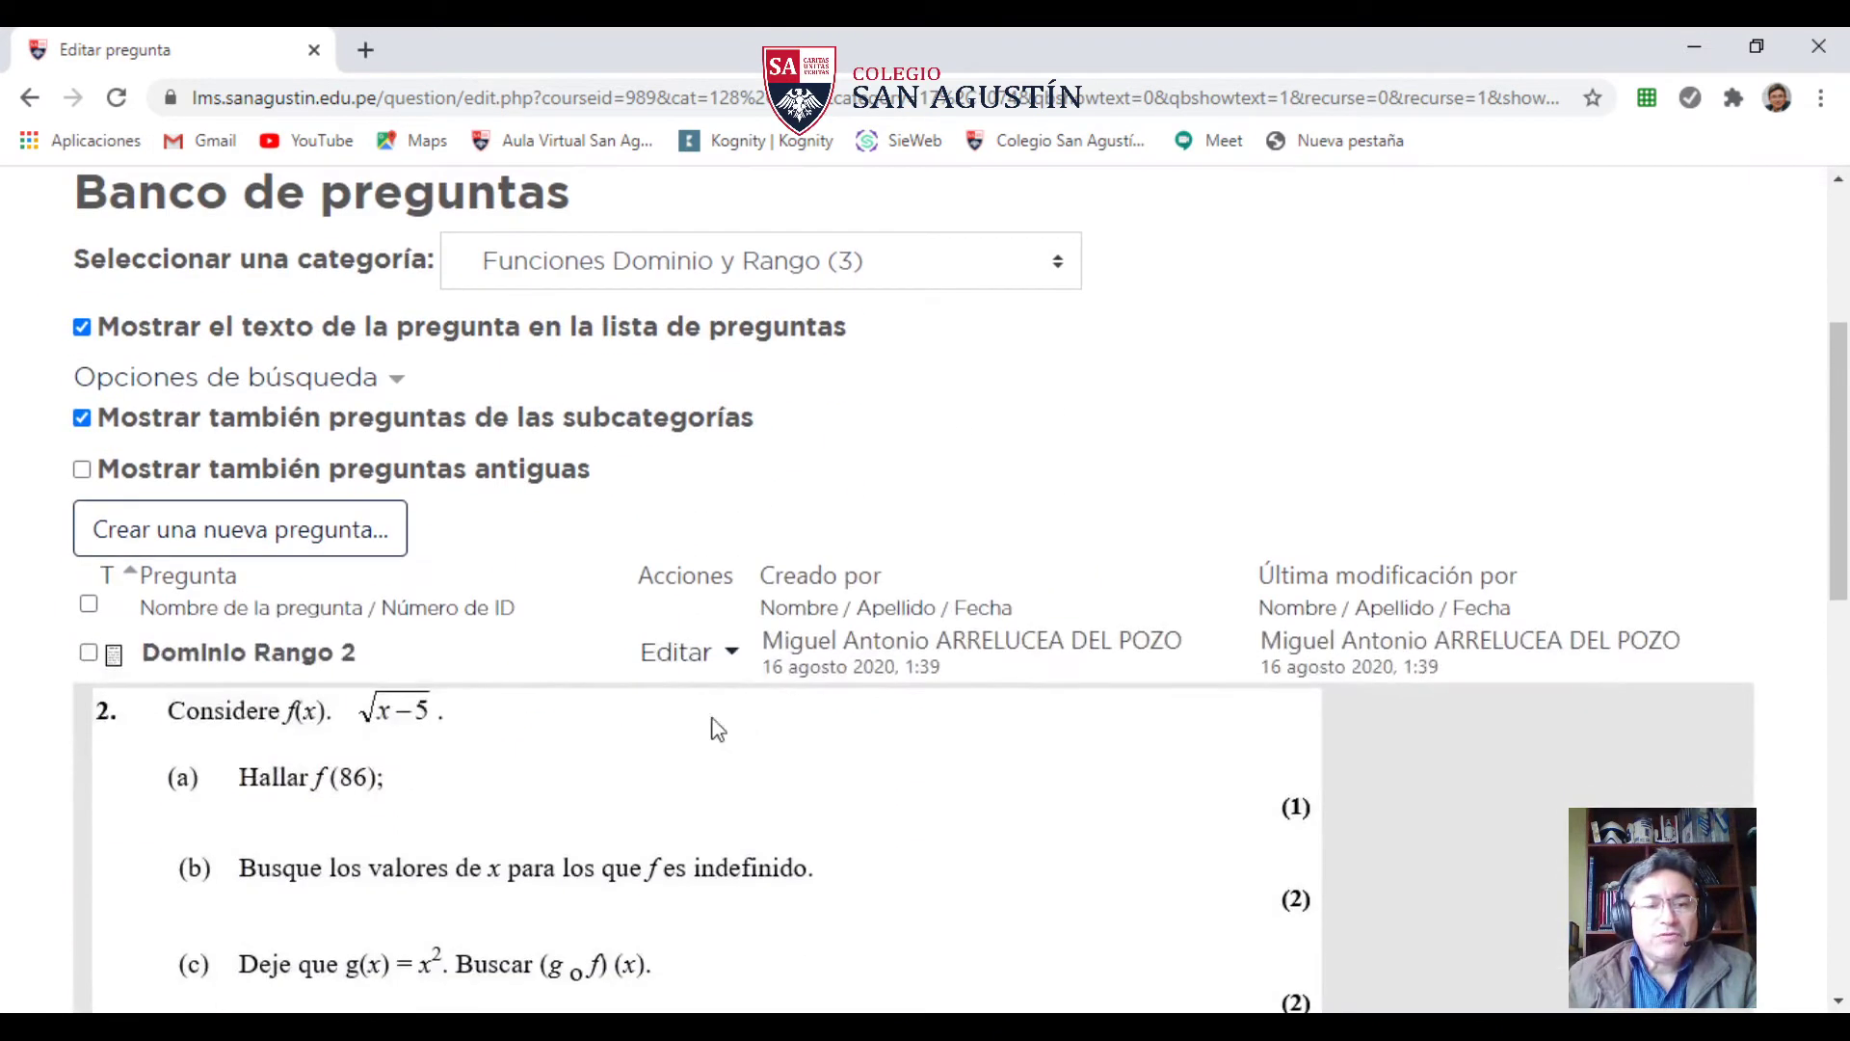
scroll(385, 734, down, 7)
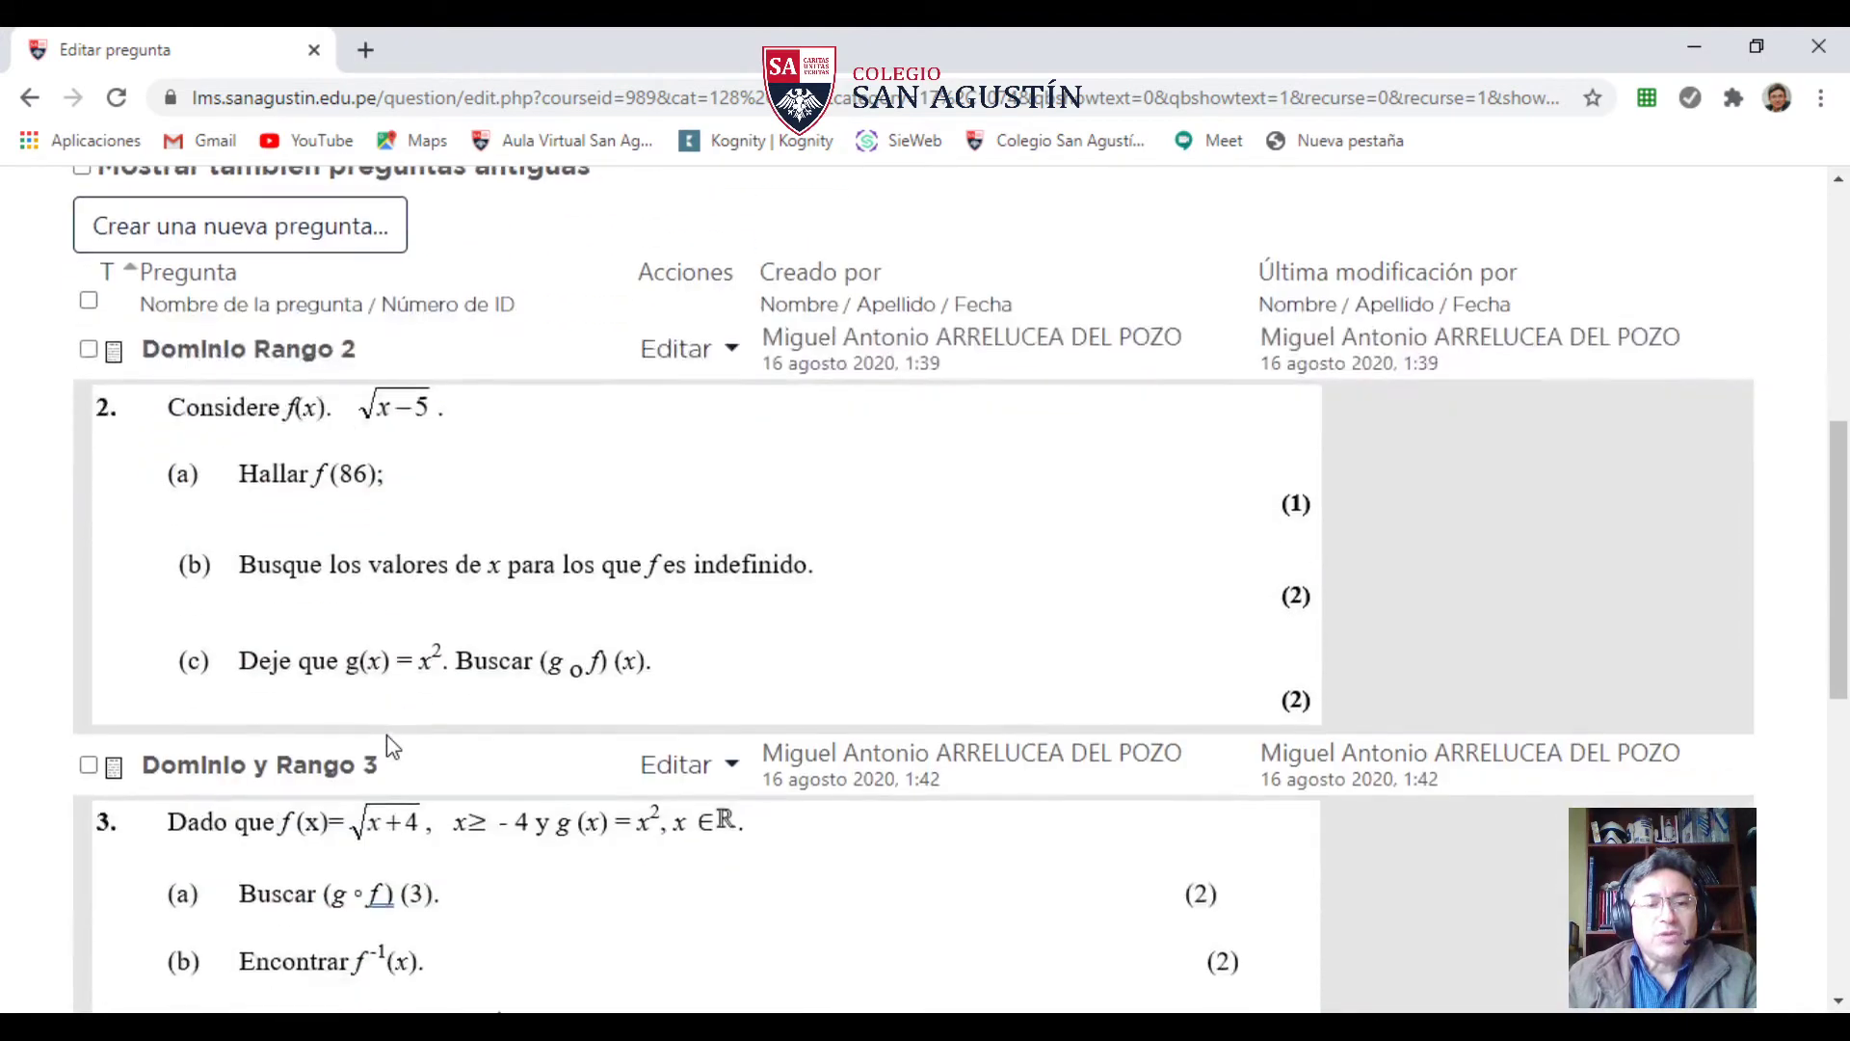
scroll(385, 734, down, 3)
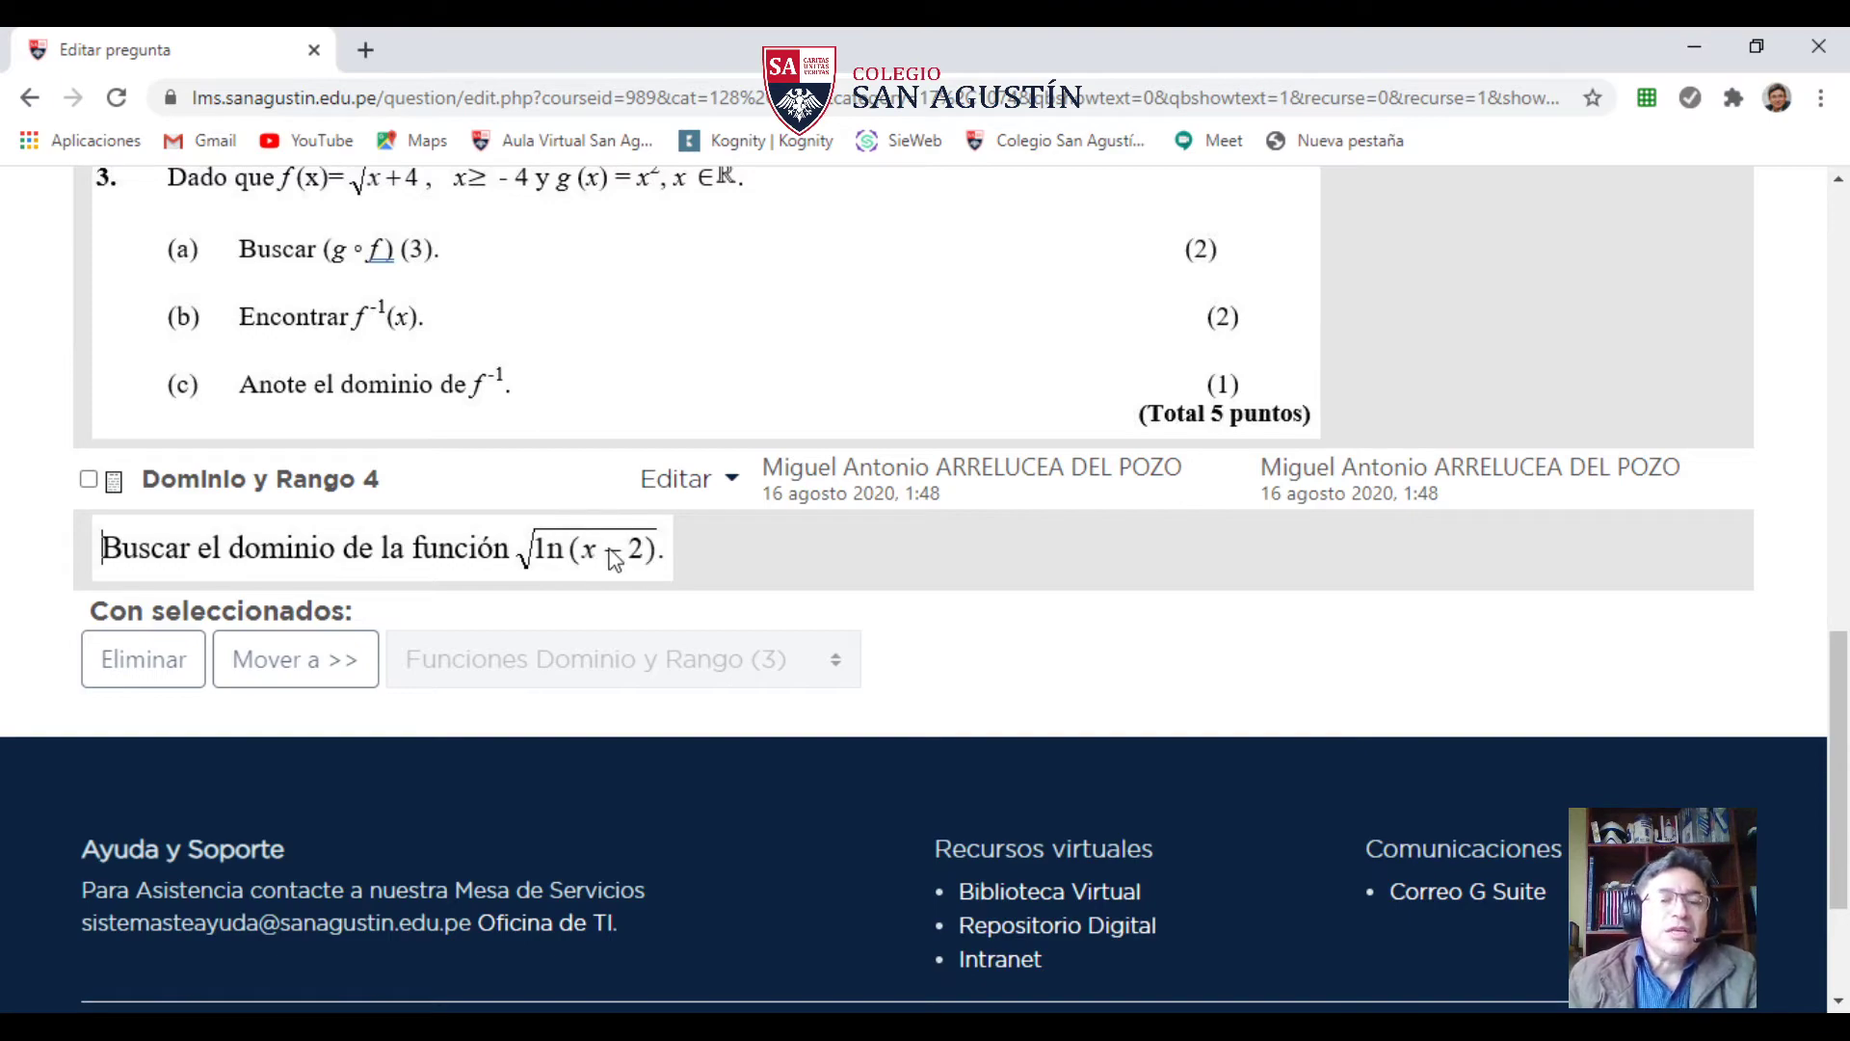
scroll(594, 558, up, 15)
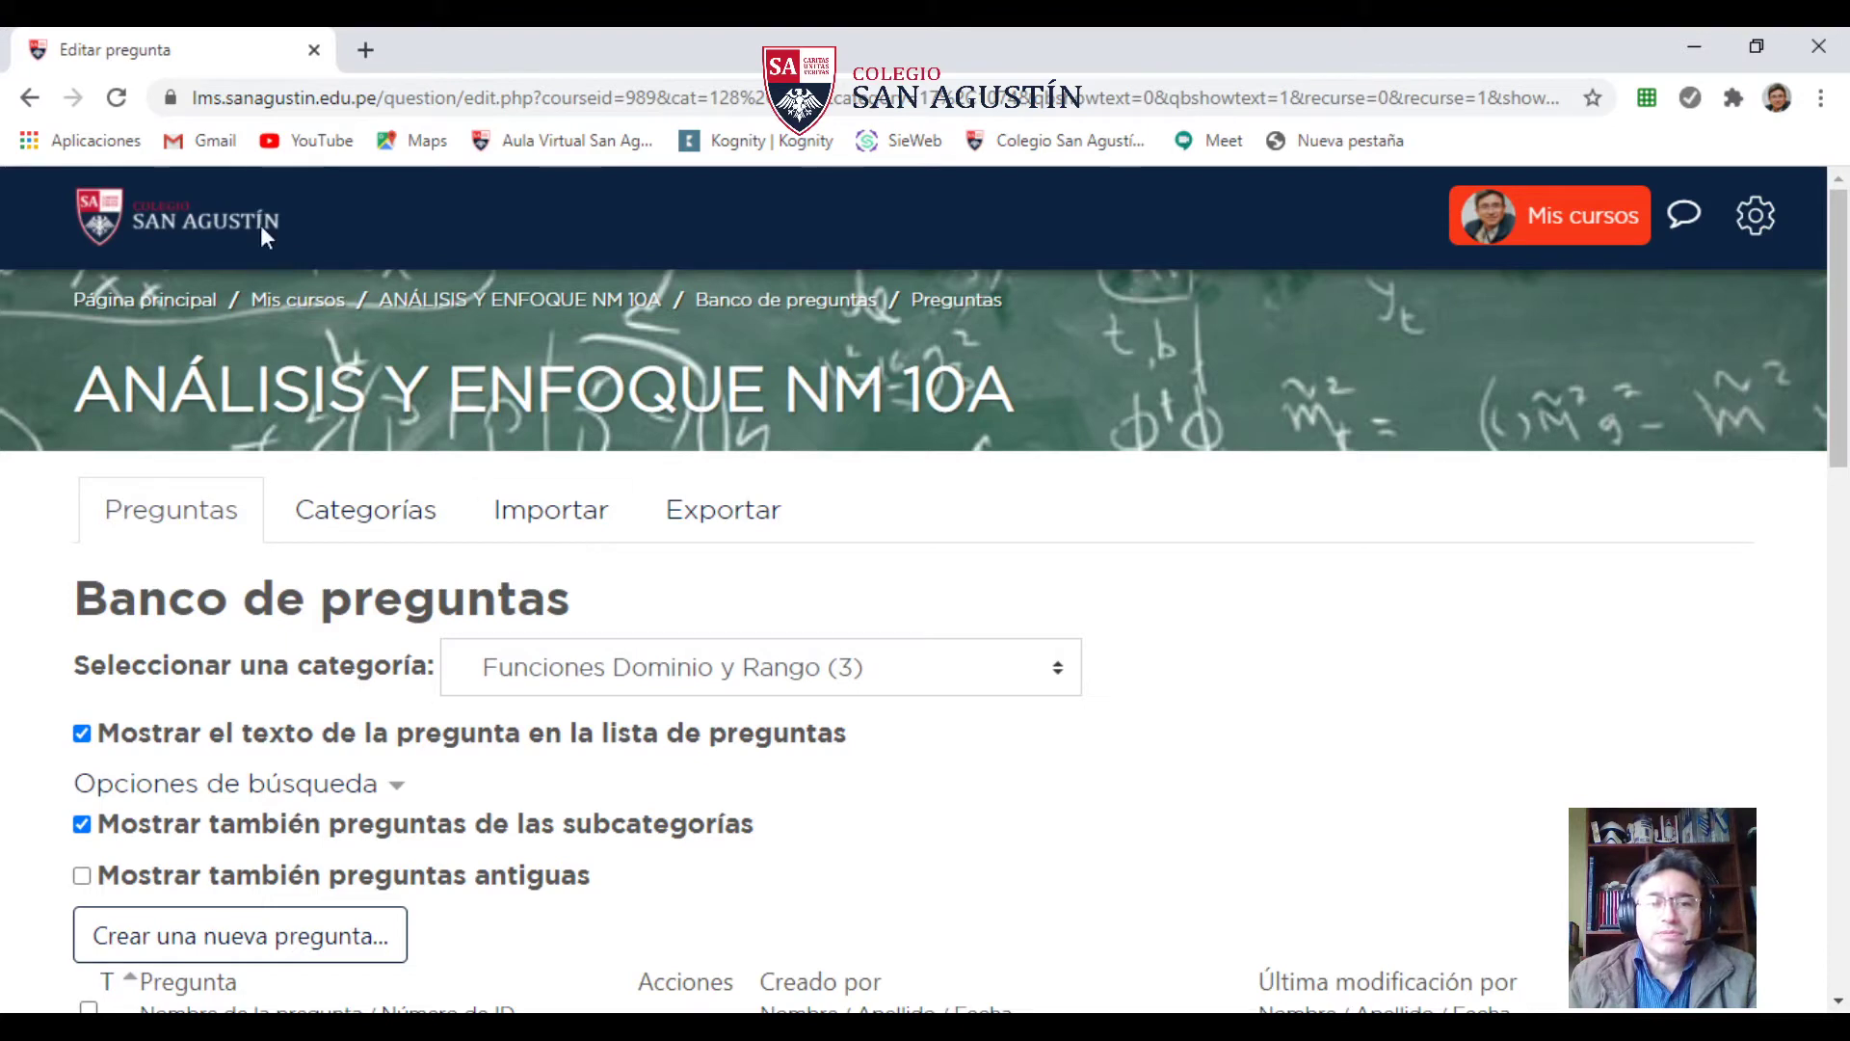
- Return to the ANÁLISIS Y ENFOQUE NM 10A course and open its Funciones section at the learning activities
click(566, 300)
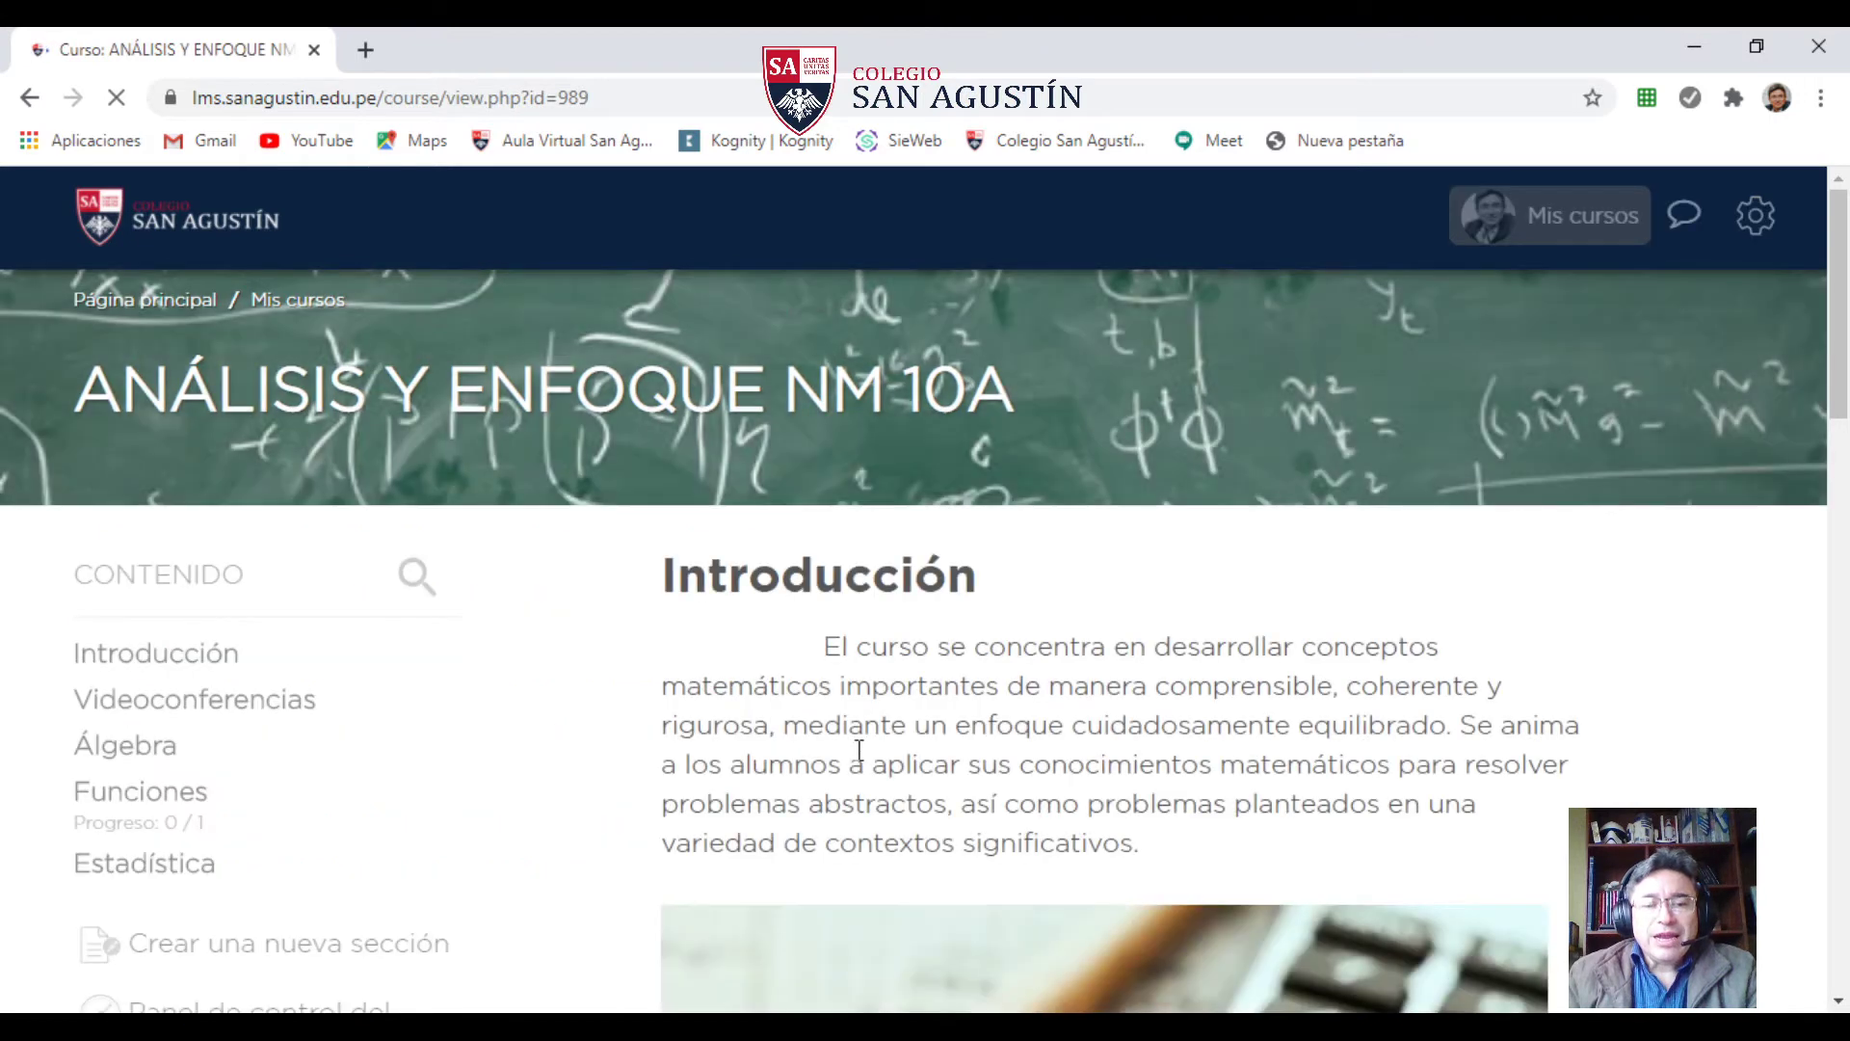
click(155, 792)
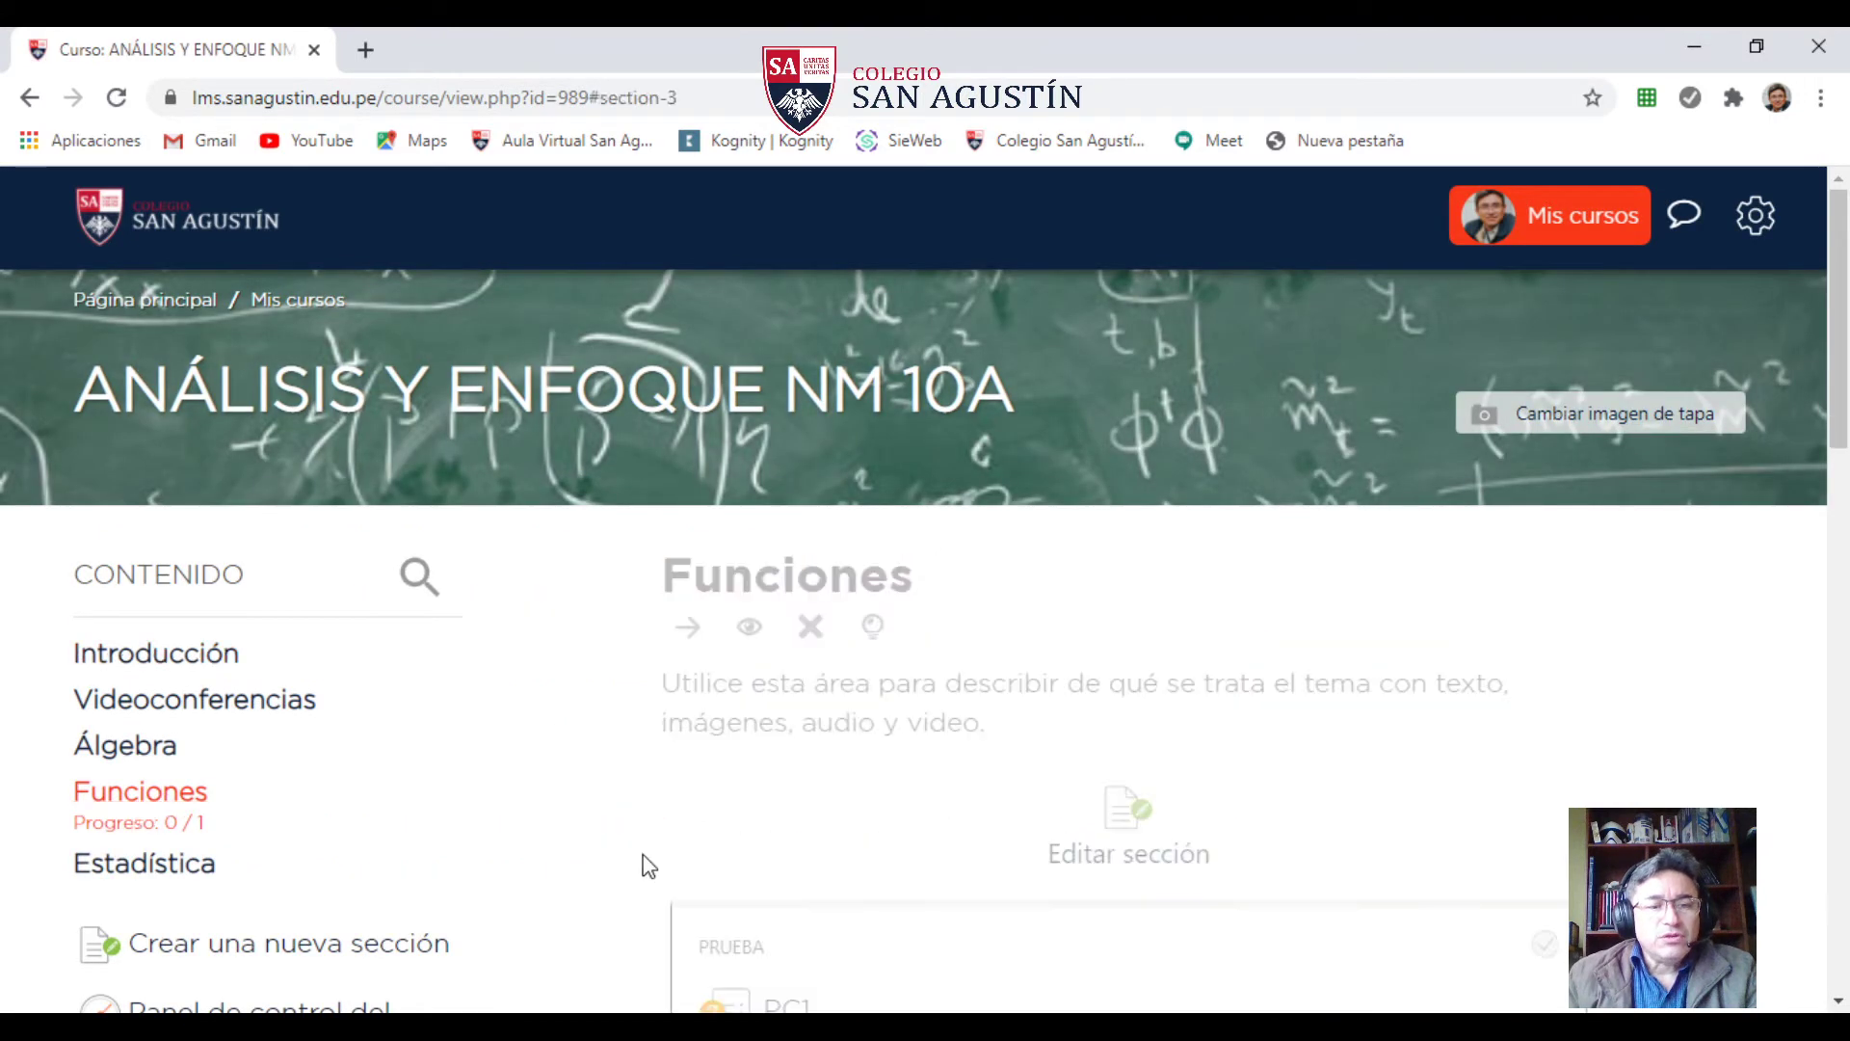
scroll(694, 819, down, 3)
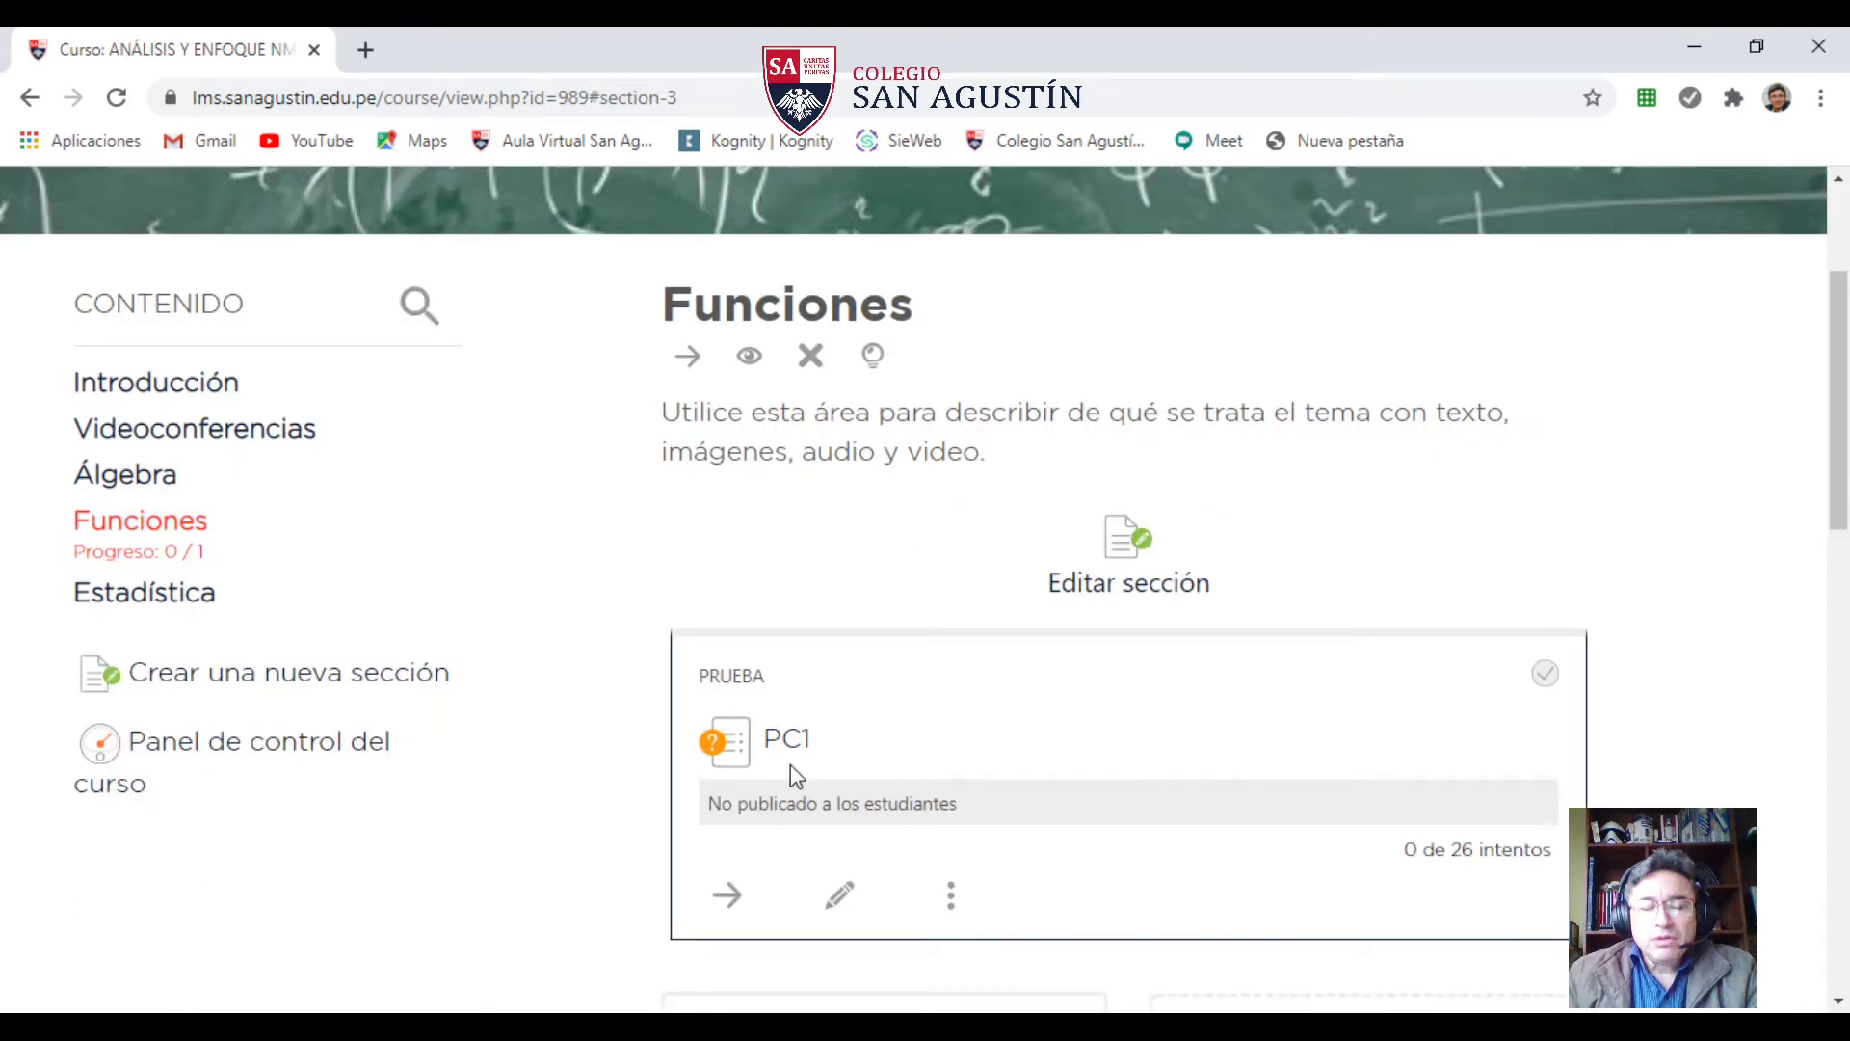
scroll(796, 775, down, 1)
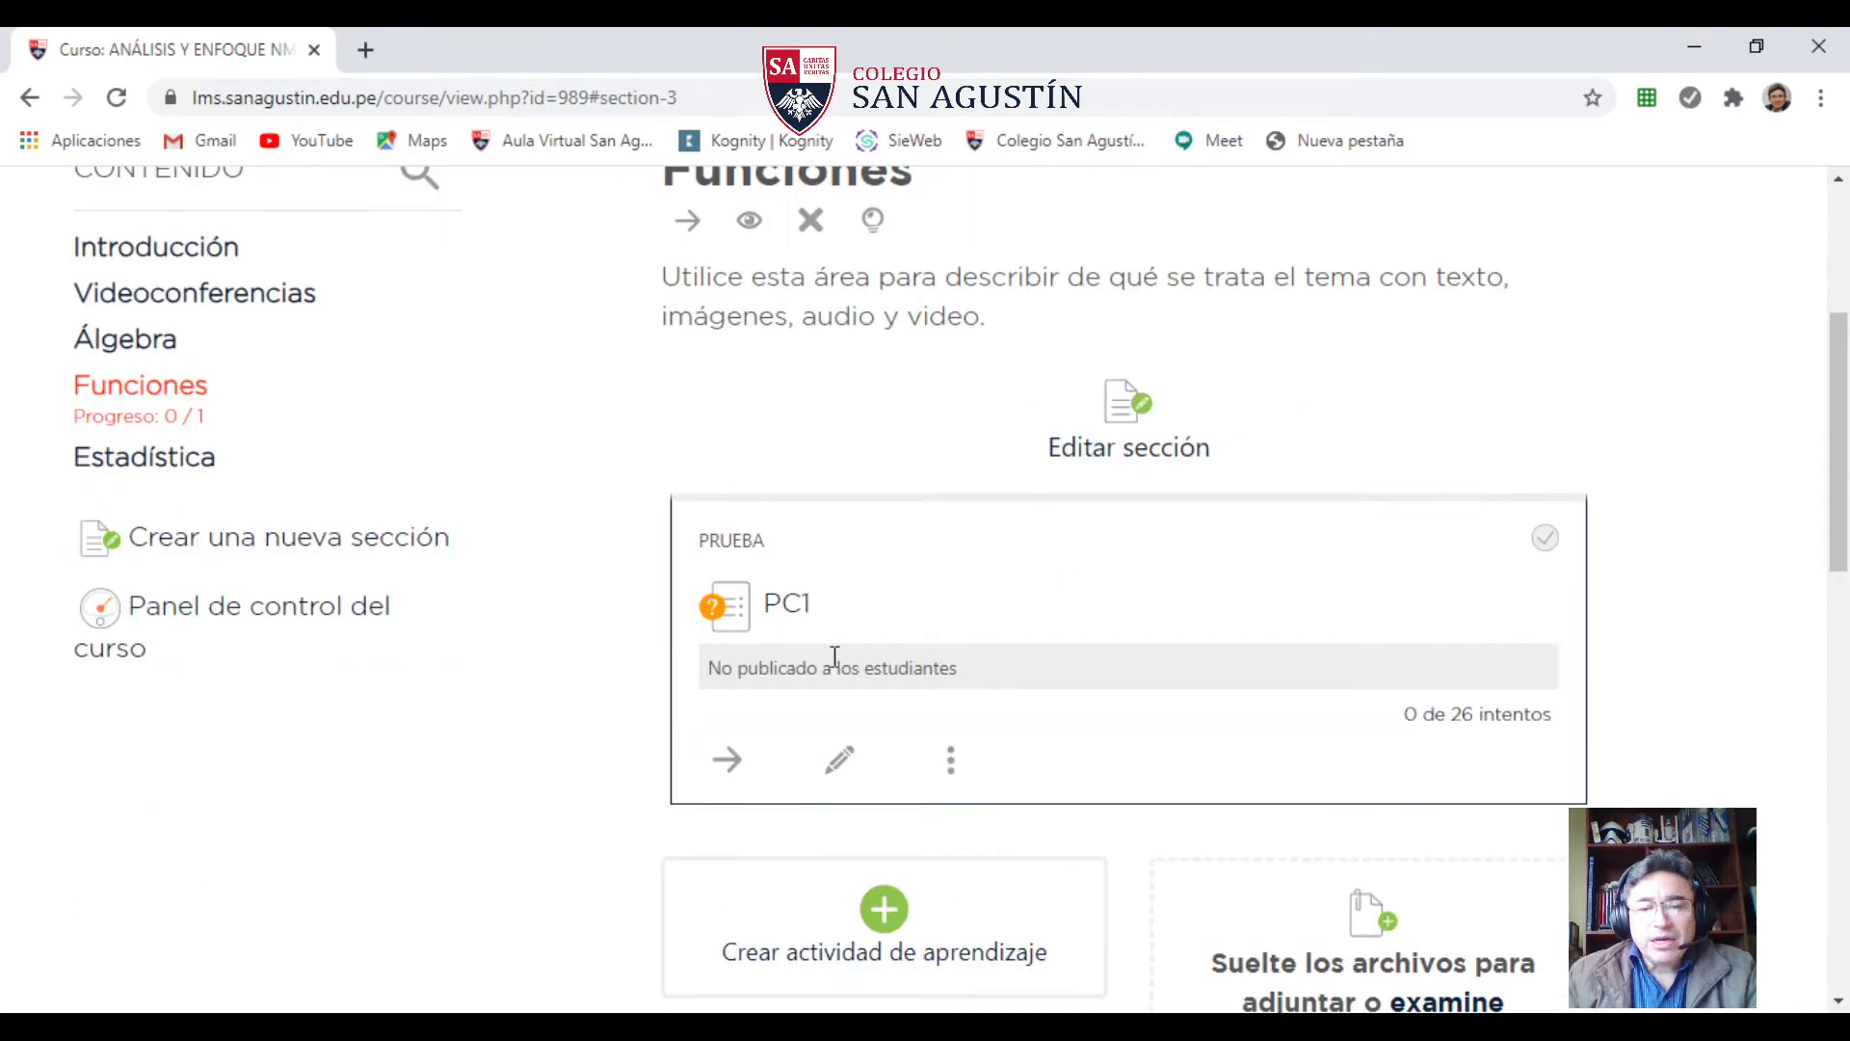
scroll(834, 657, down, 2)
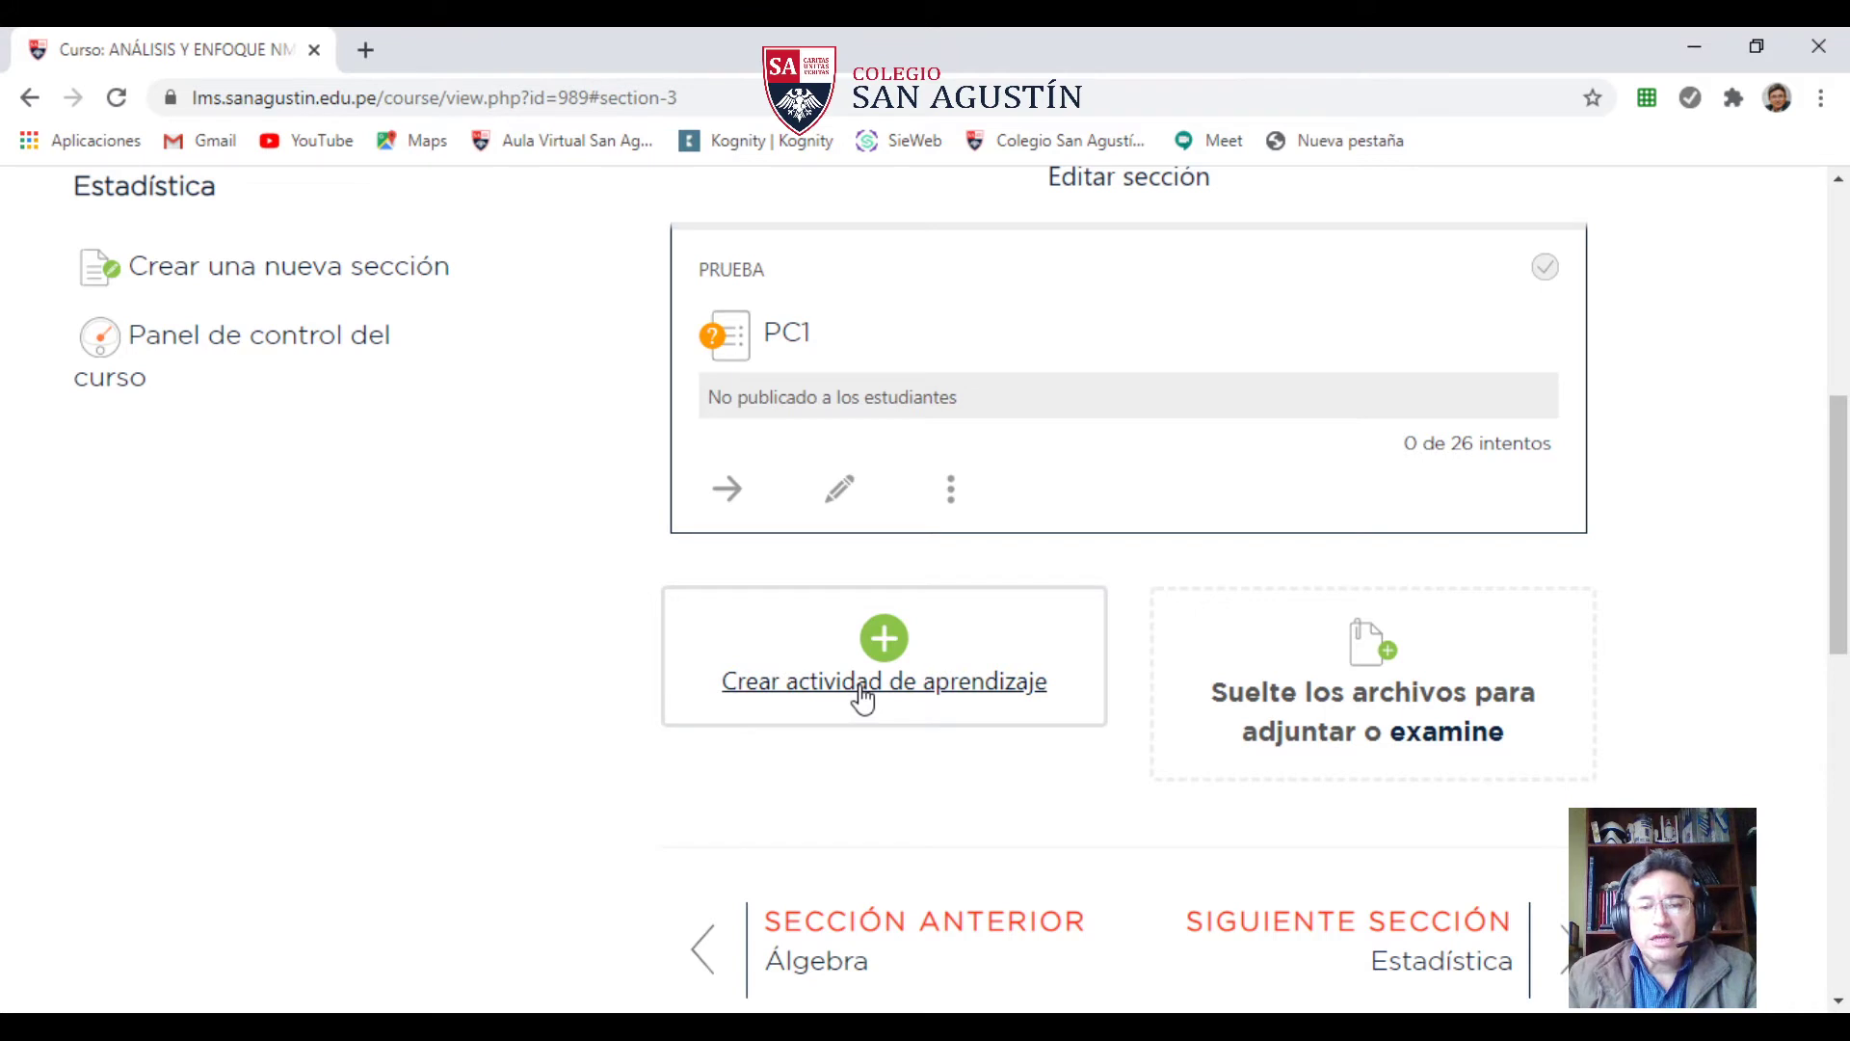
- Add a new Prueba activity to the Funciones section and name it PC2
click(862, 695)
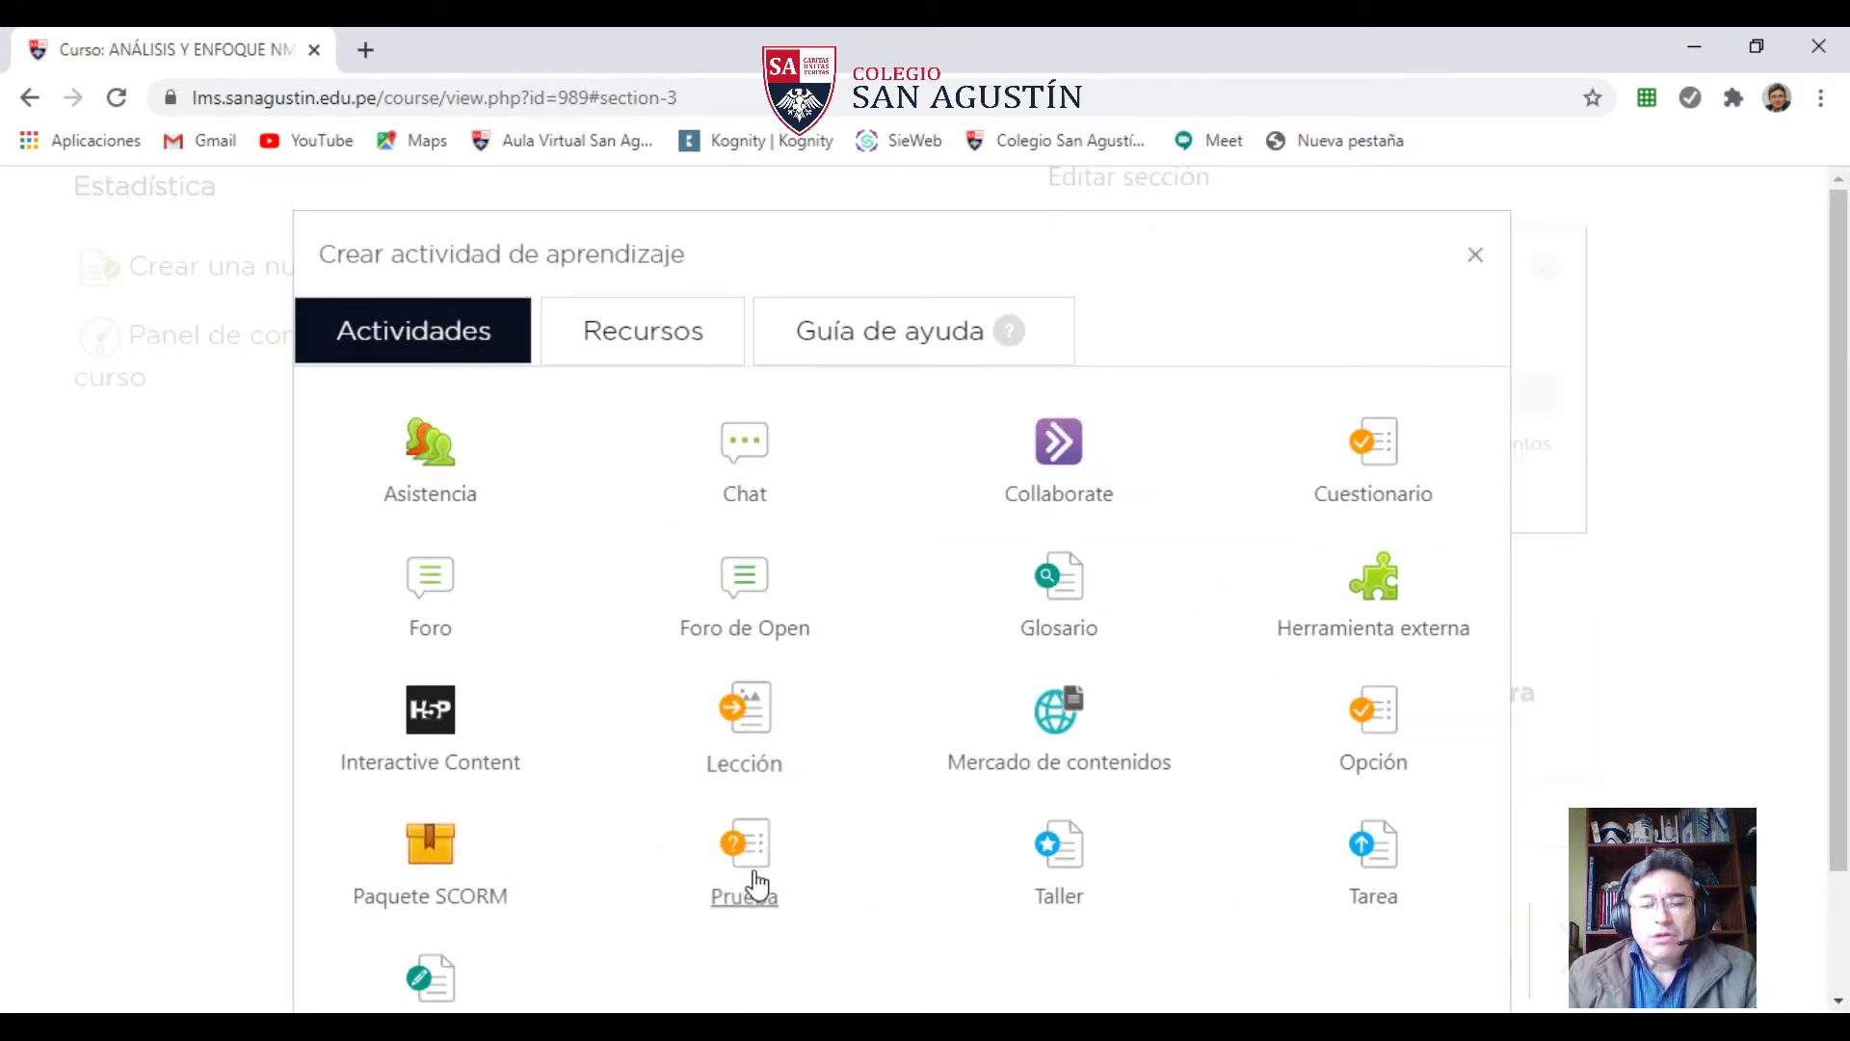
click(756, 896)
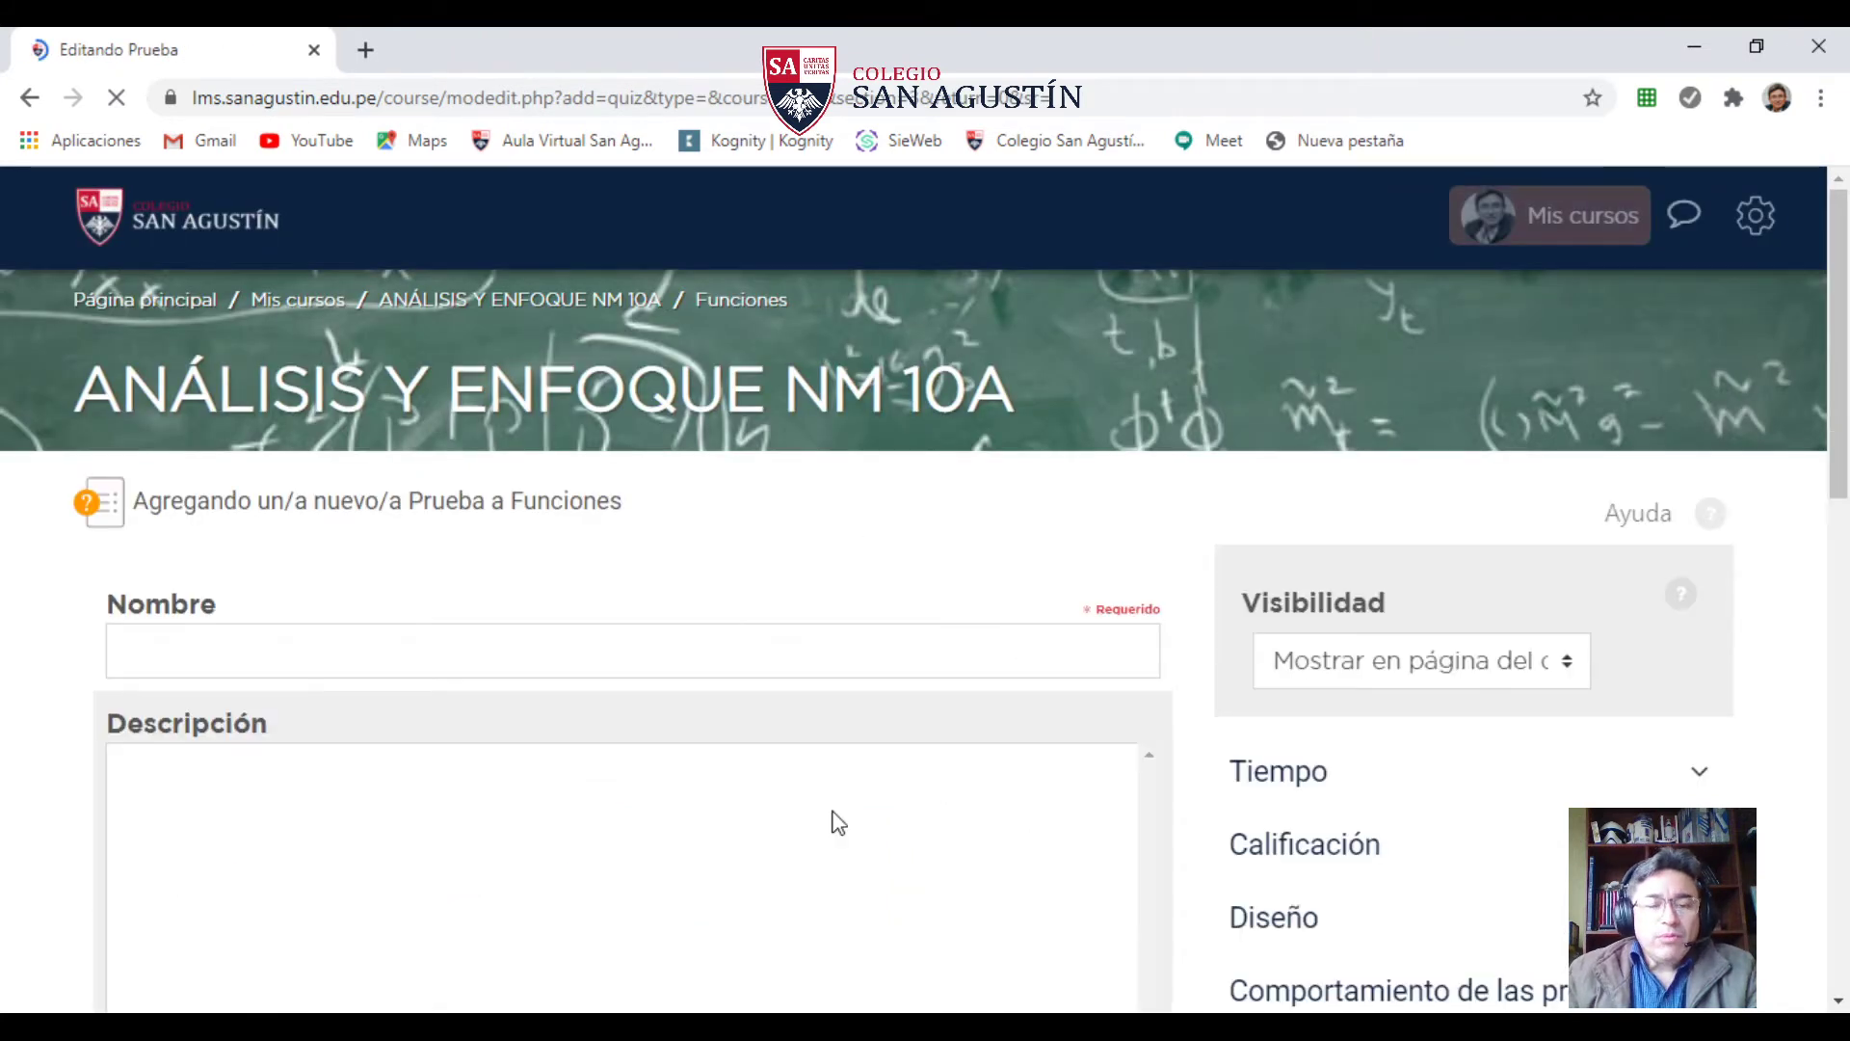
click(308, 660)
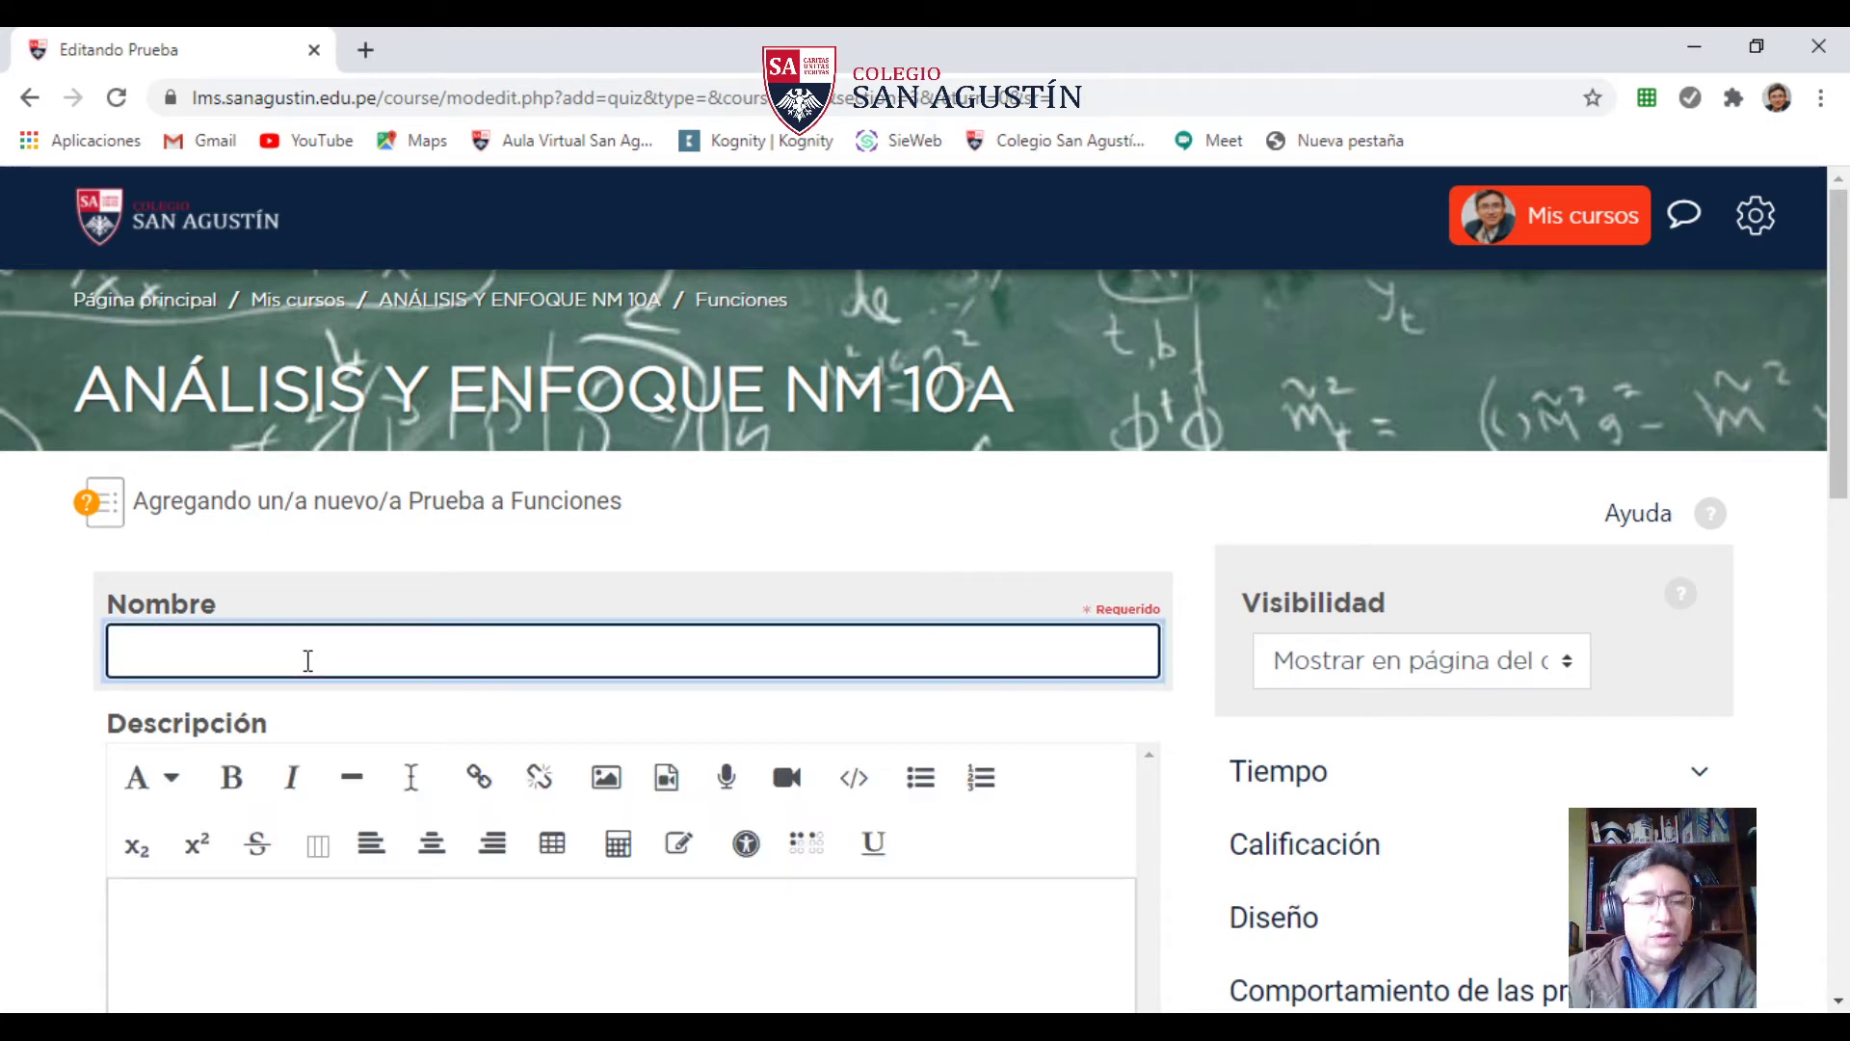
text(PC2)
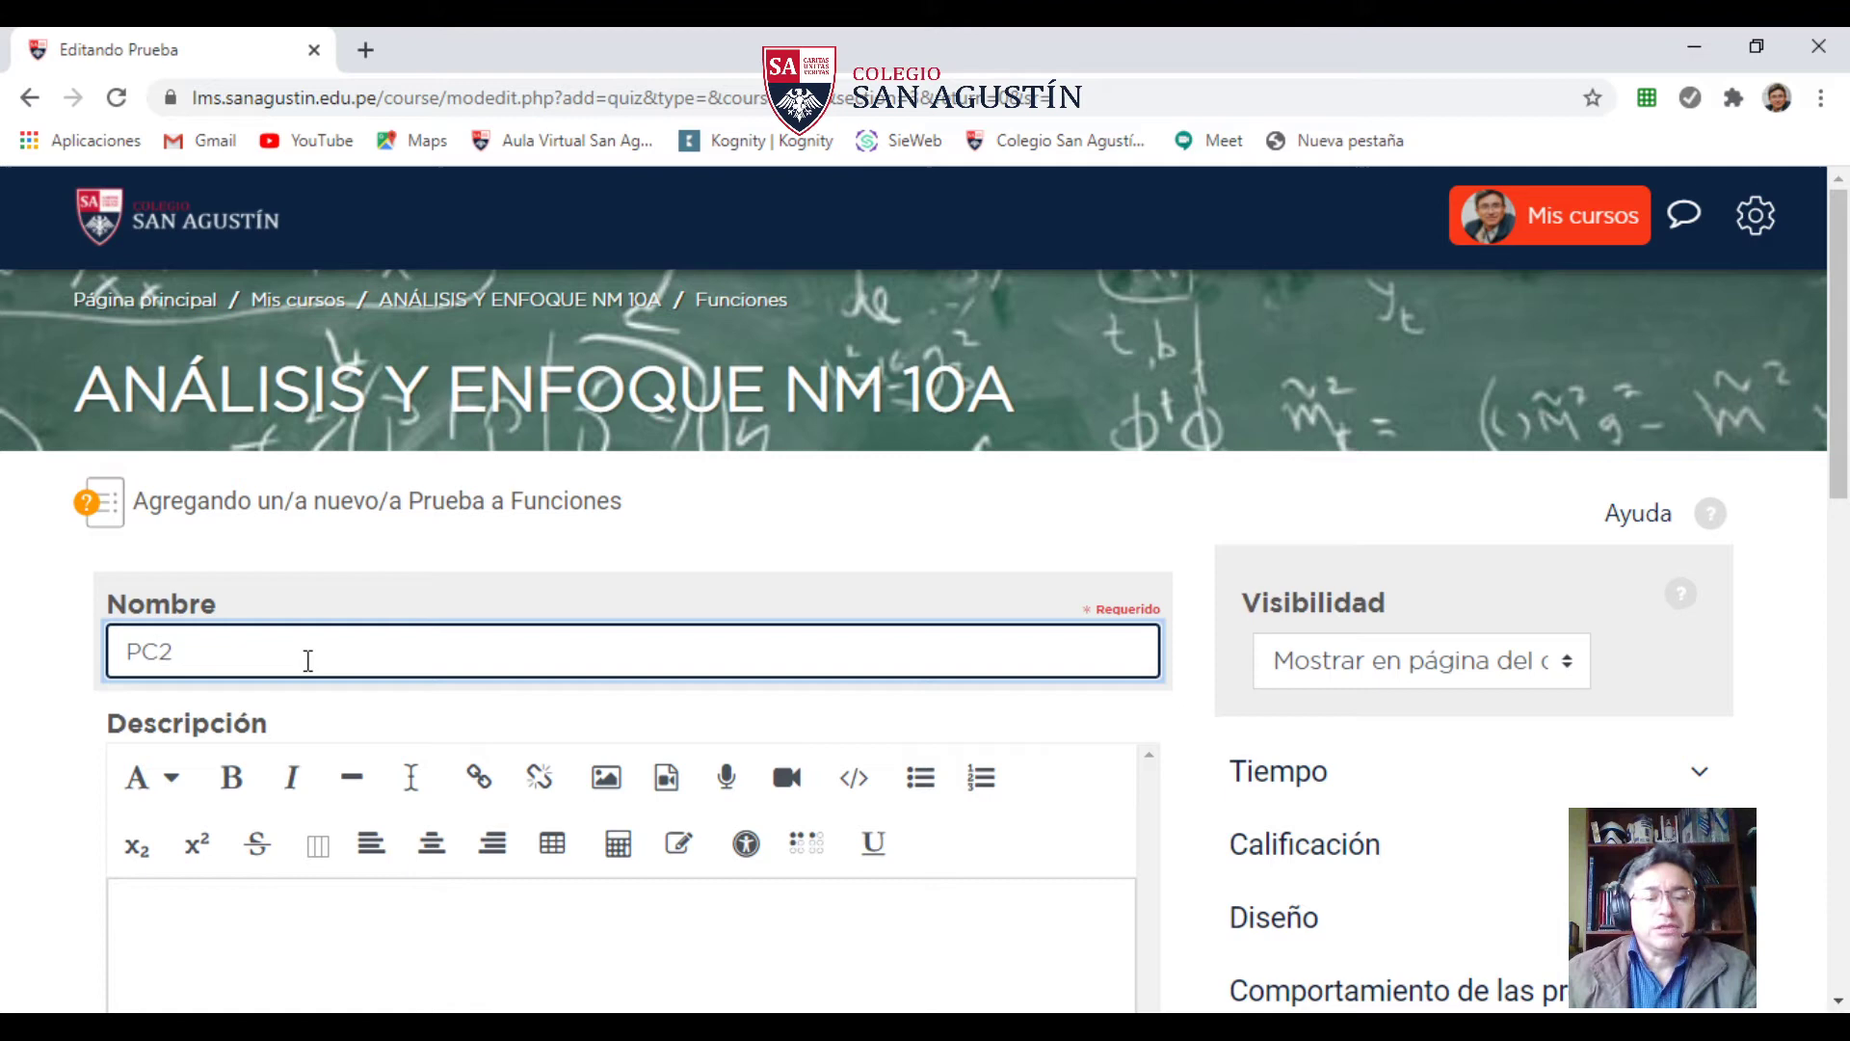
- Expand the Tiempo settings of the quiz and examine the opening, closing, time limit and time expiry options
scroll(308, 660, down, 4)
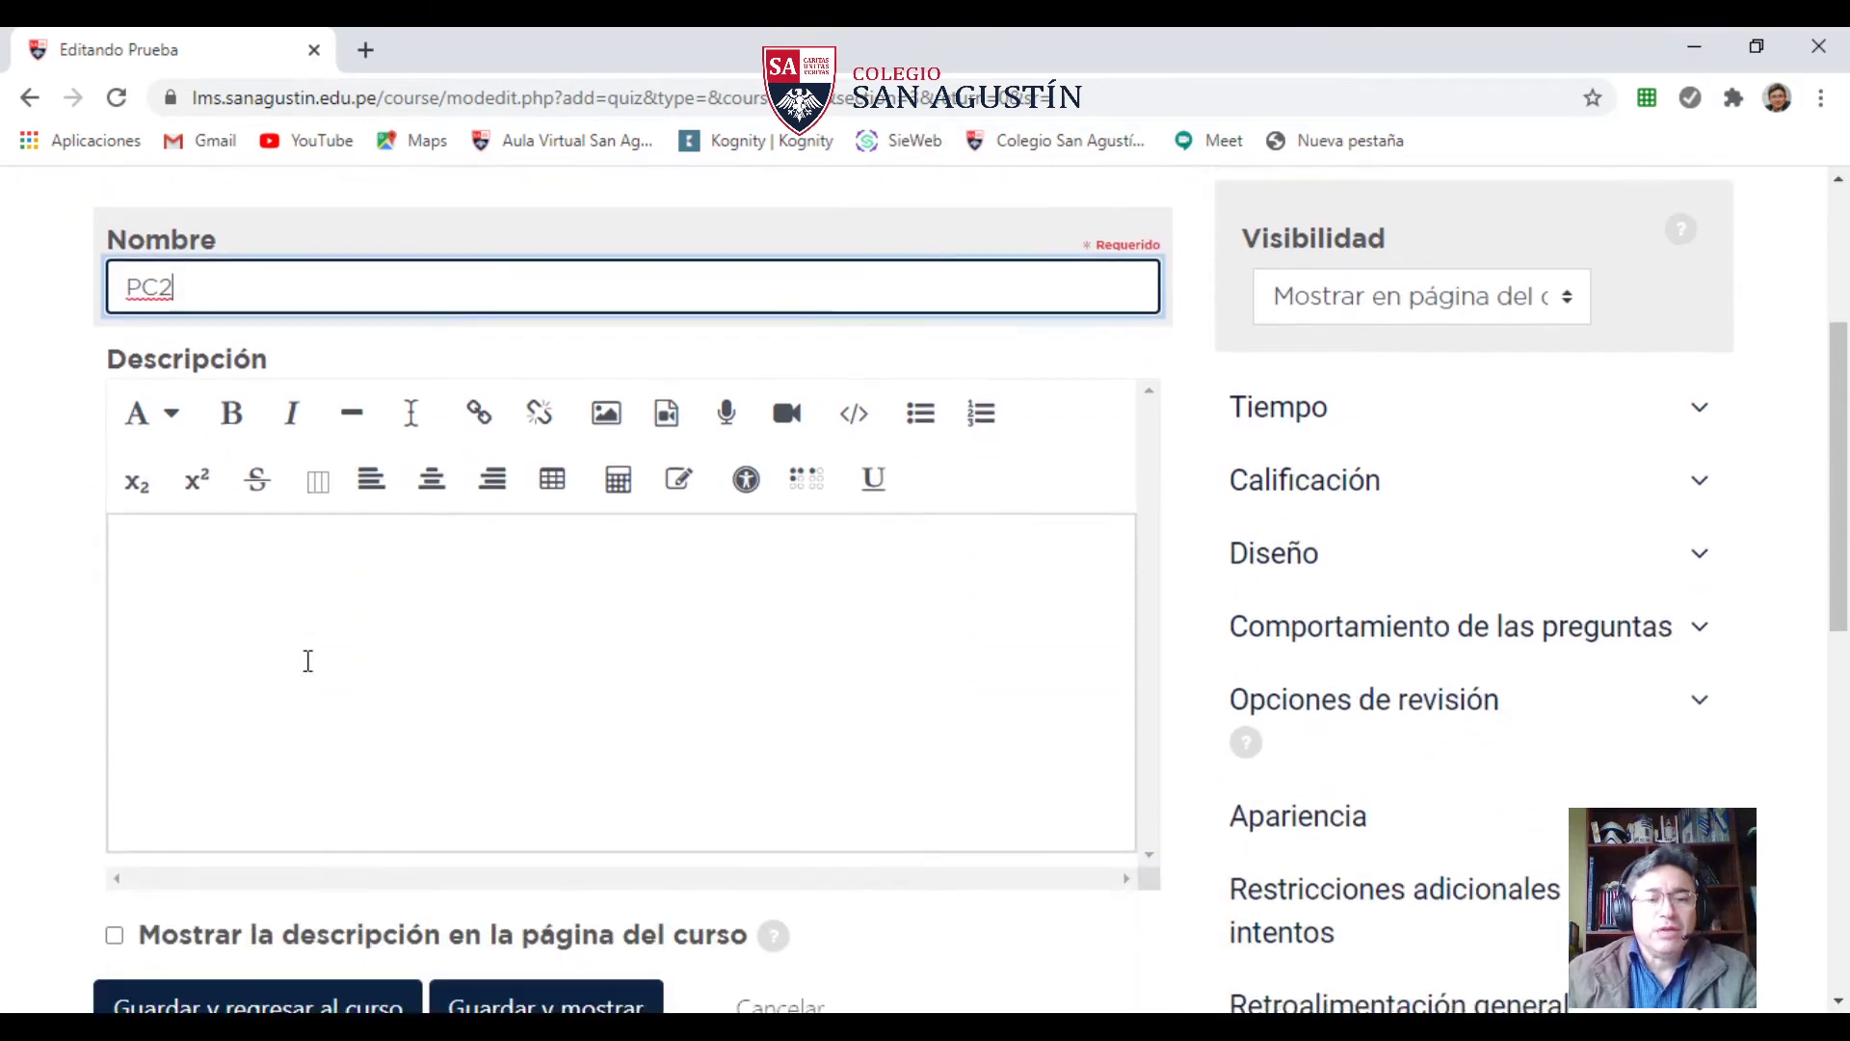
scroll(1454, 446, up, 3)
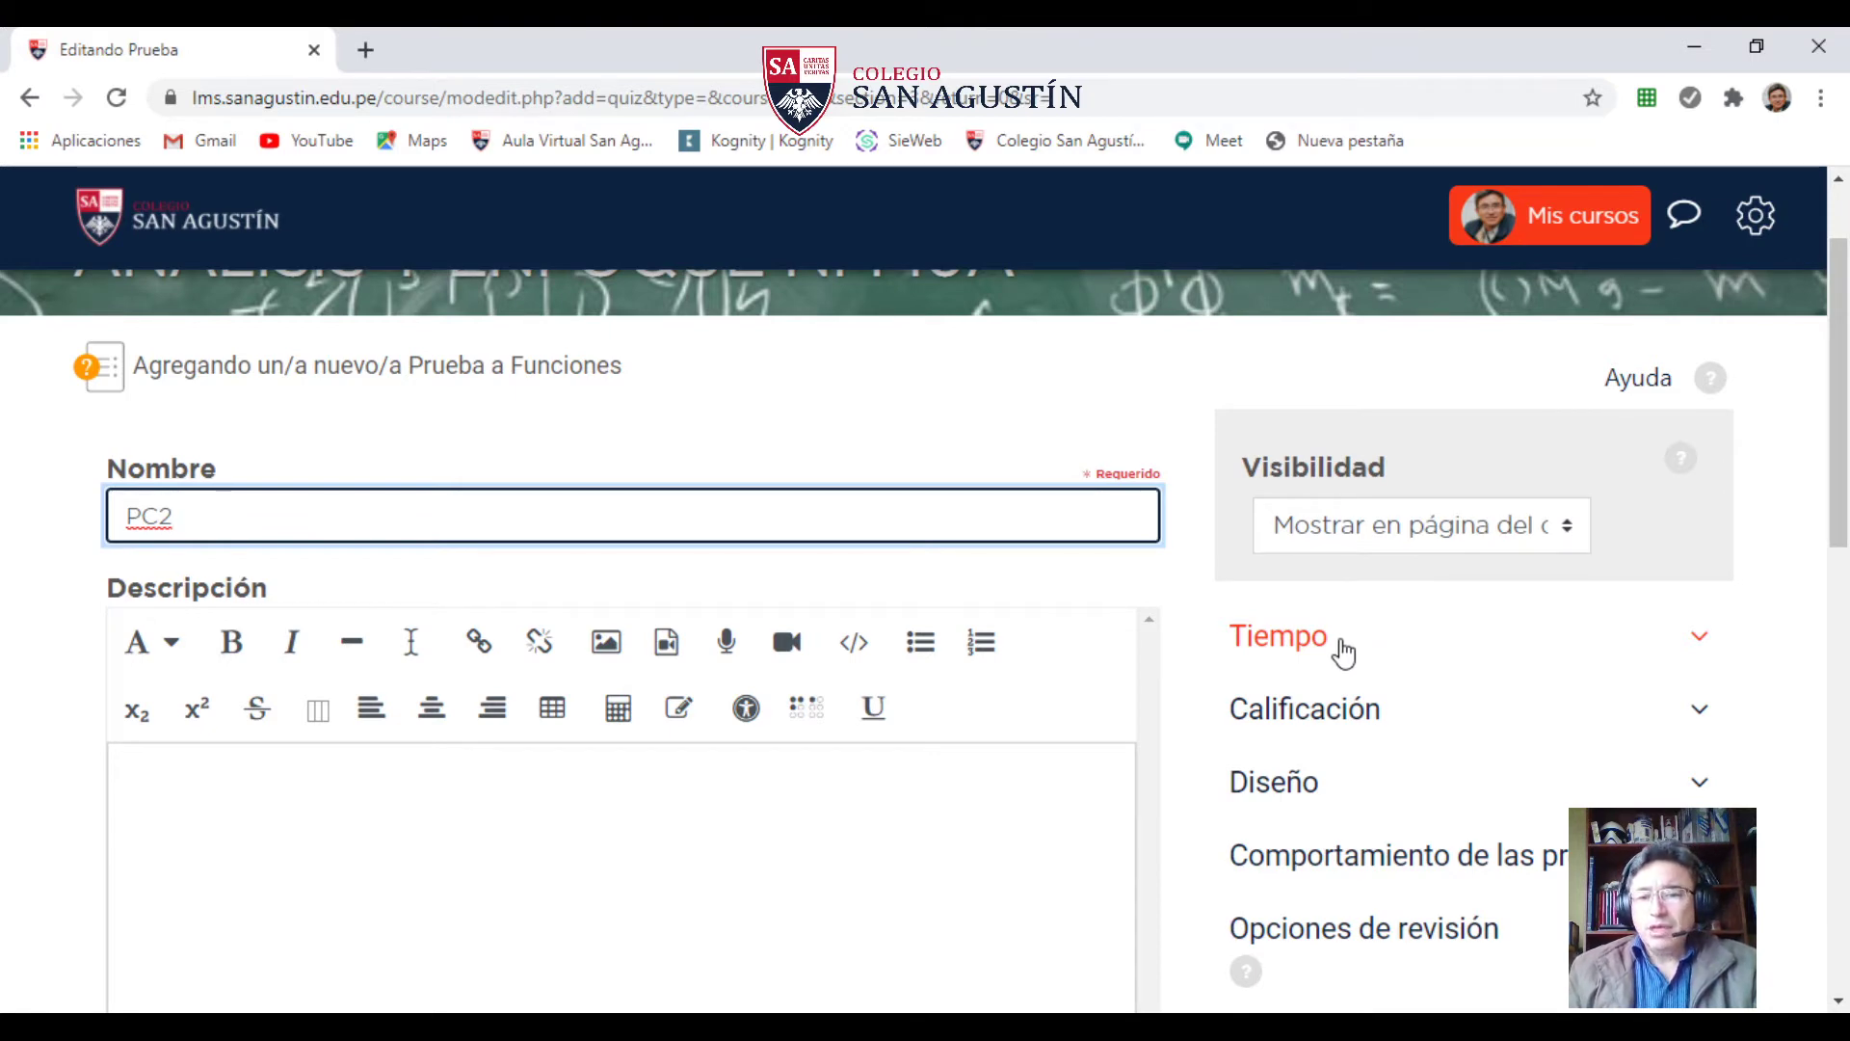
click(1343, 648)
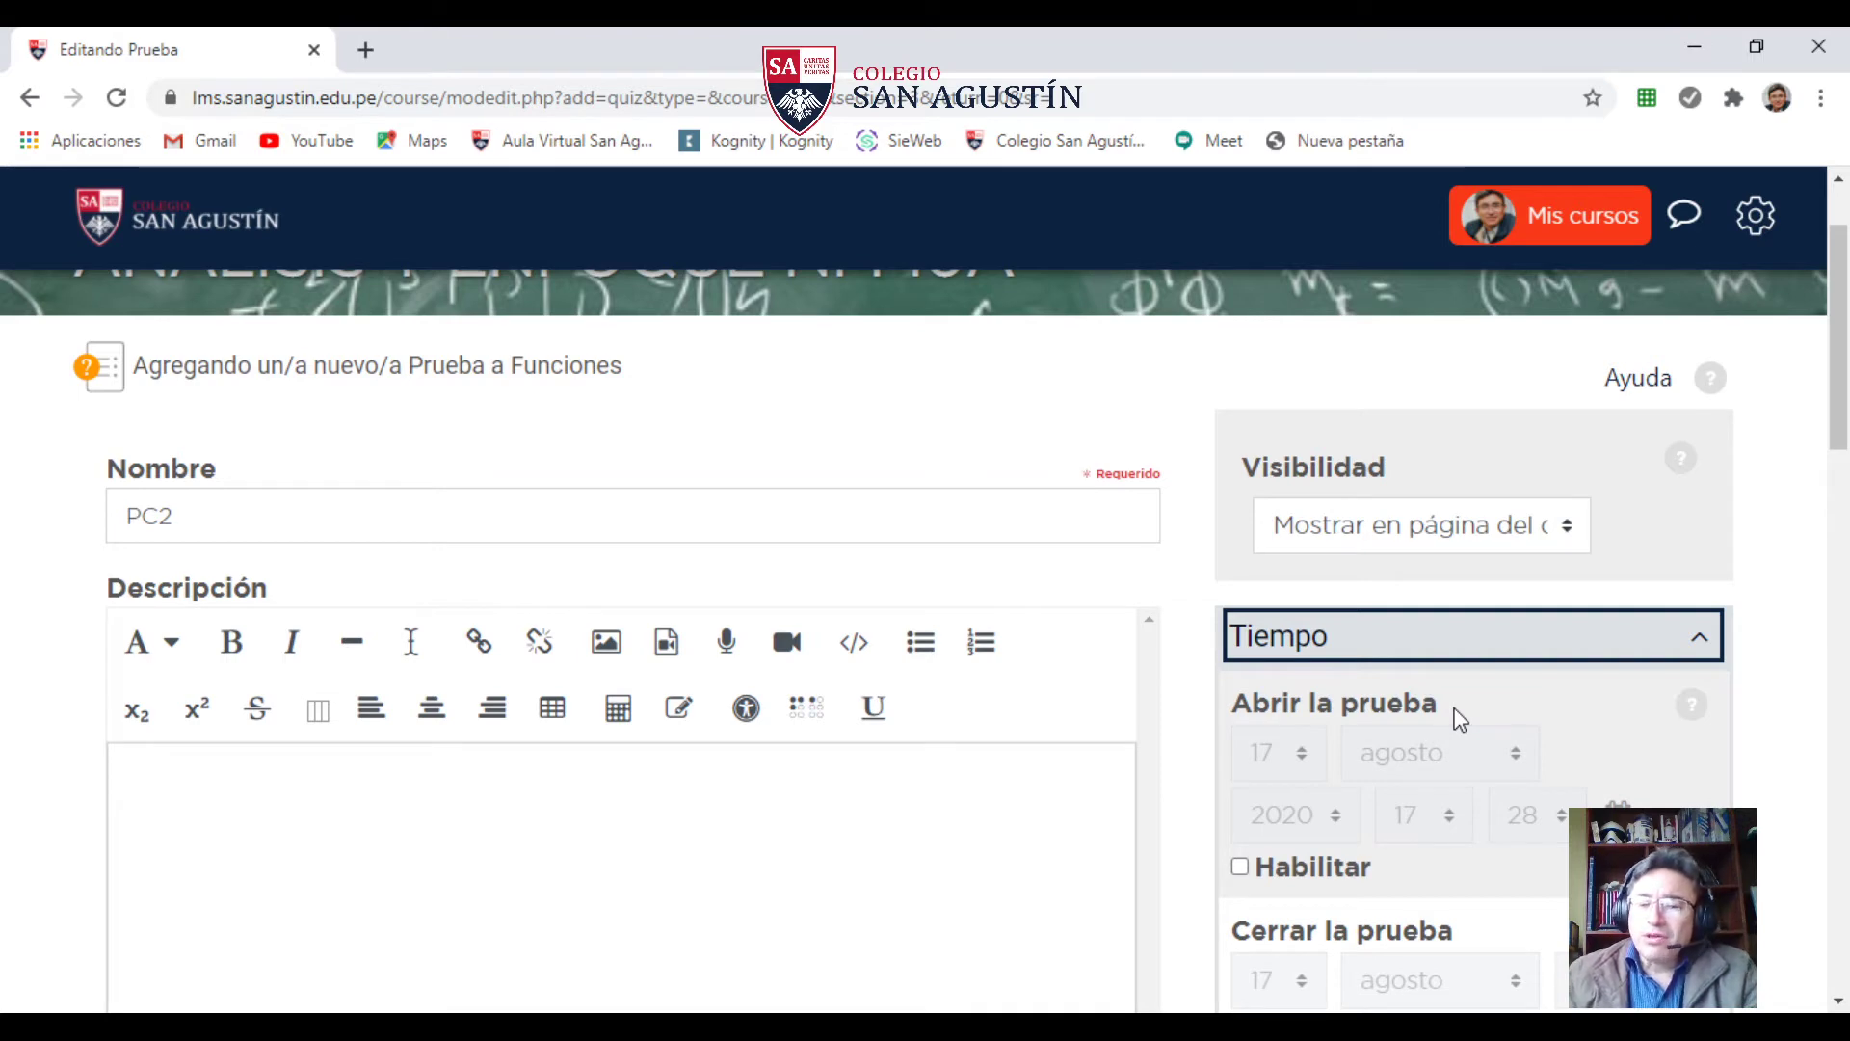
scroll(1460, 717, down, 3)
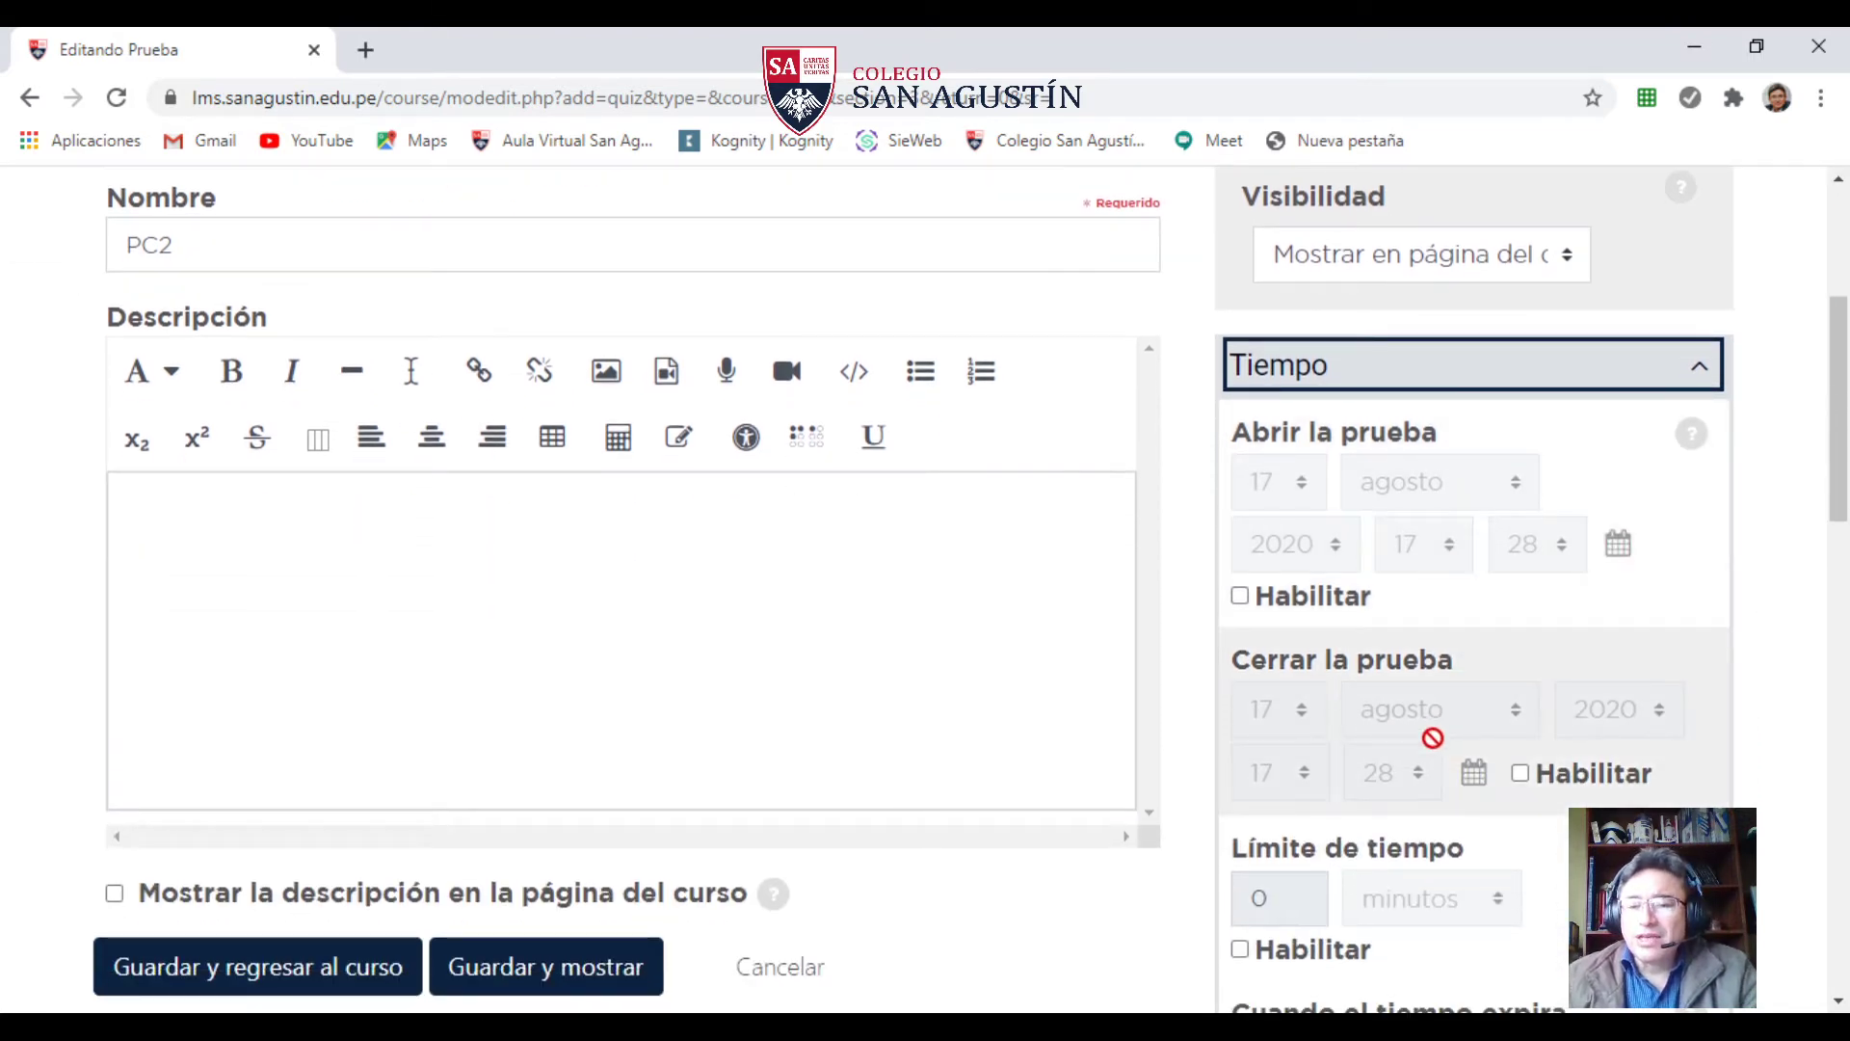
scroll(1436, 737, down, 3)
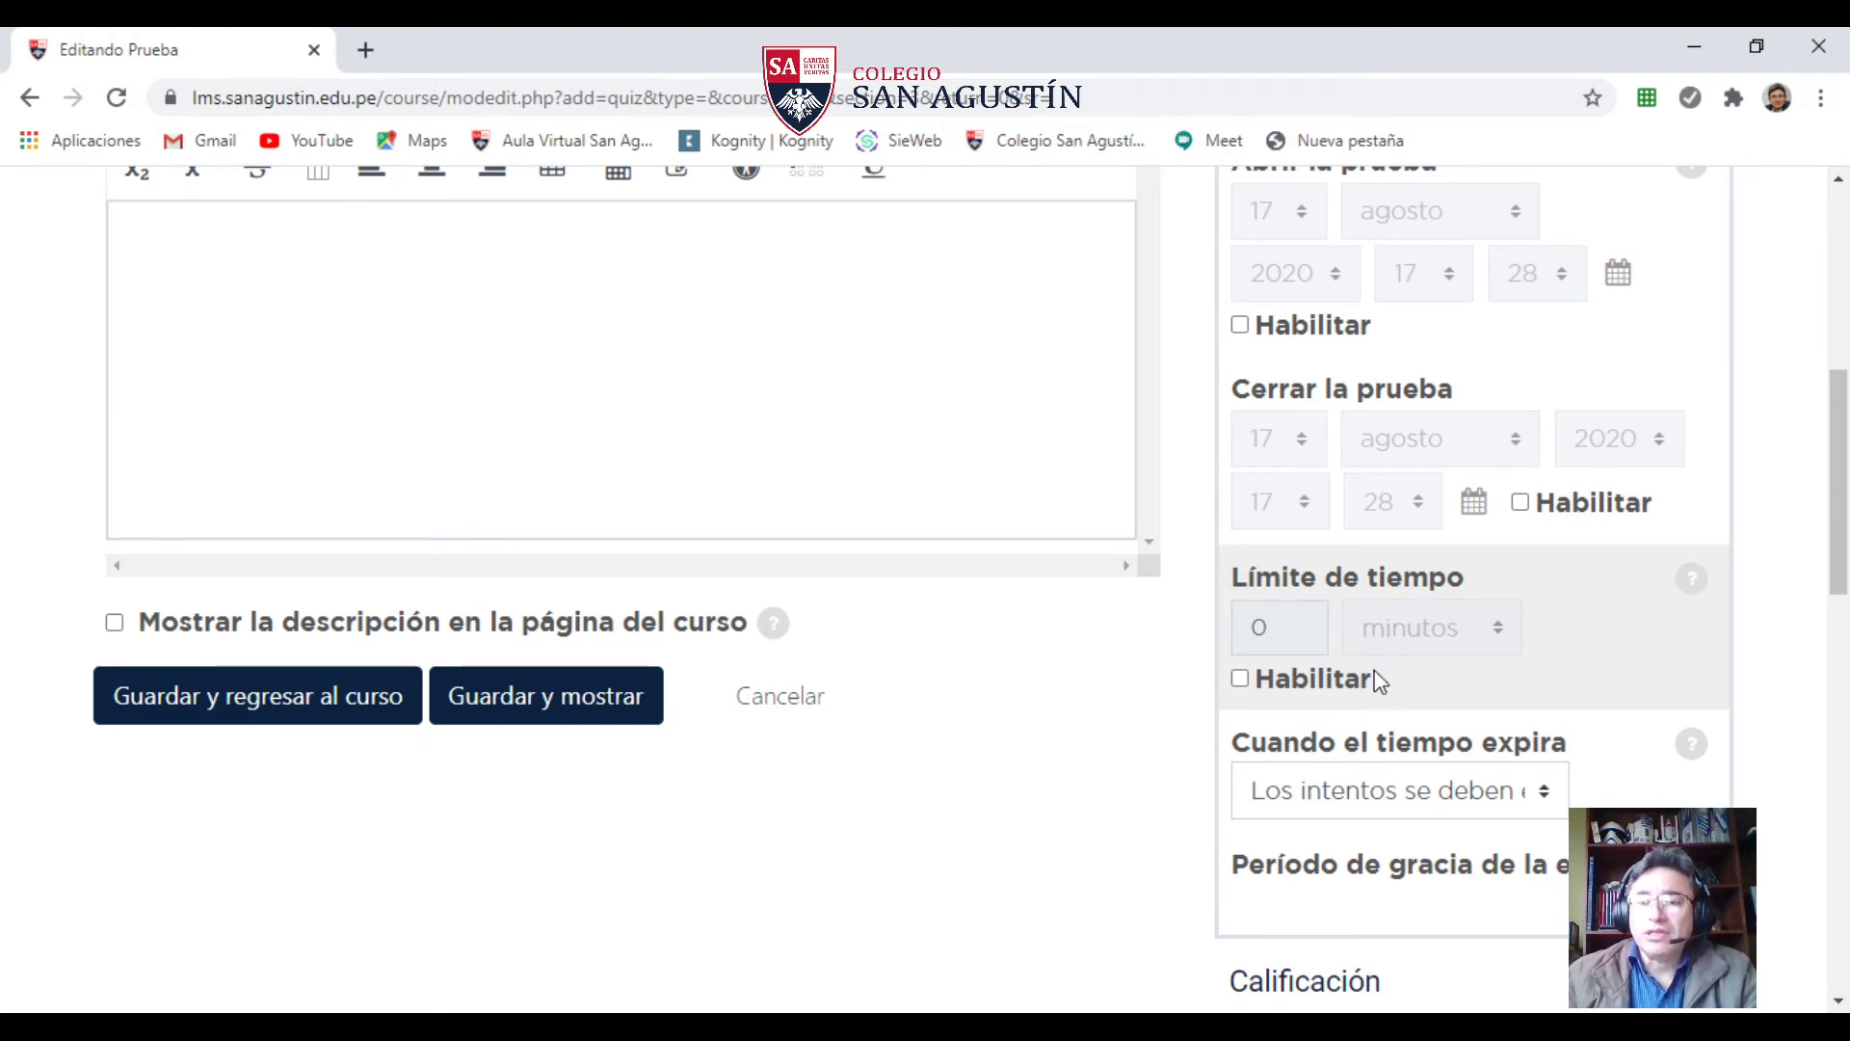
scroll(1330, 710, down, 3)
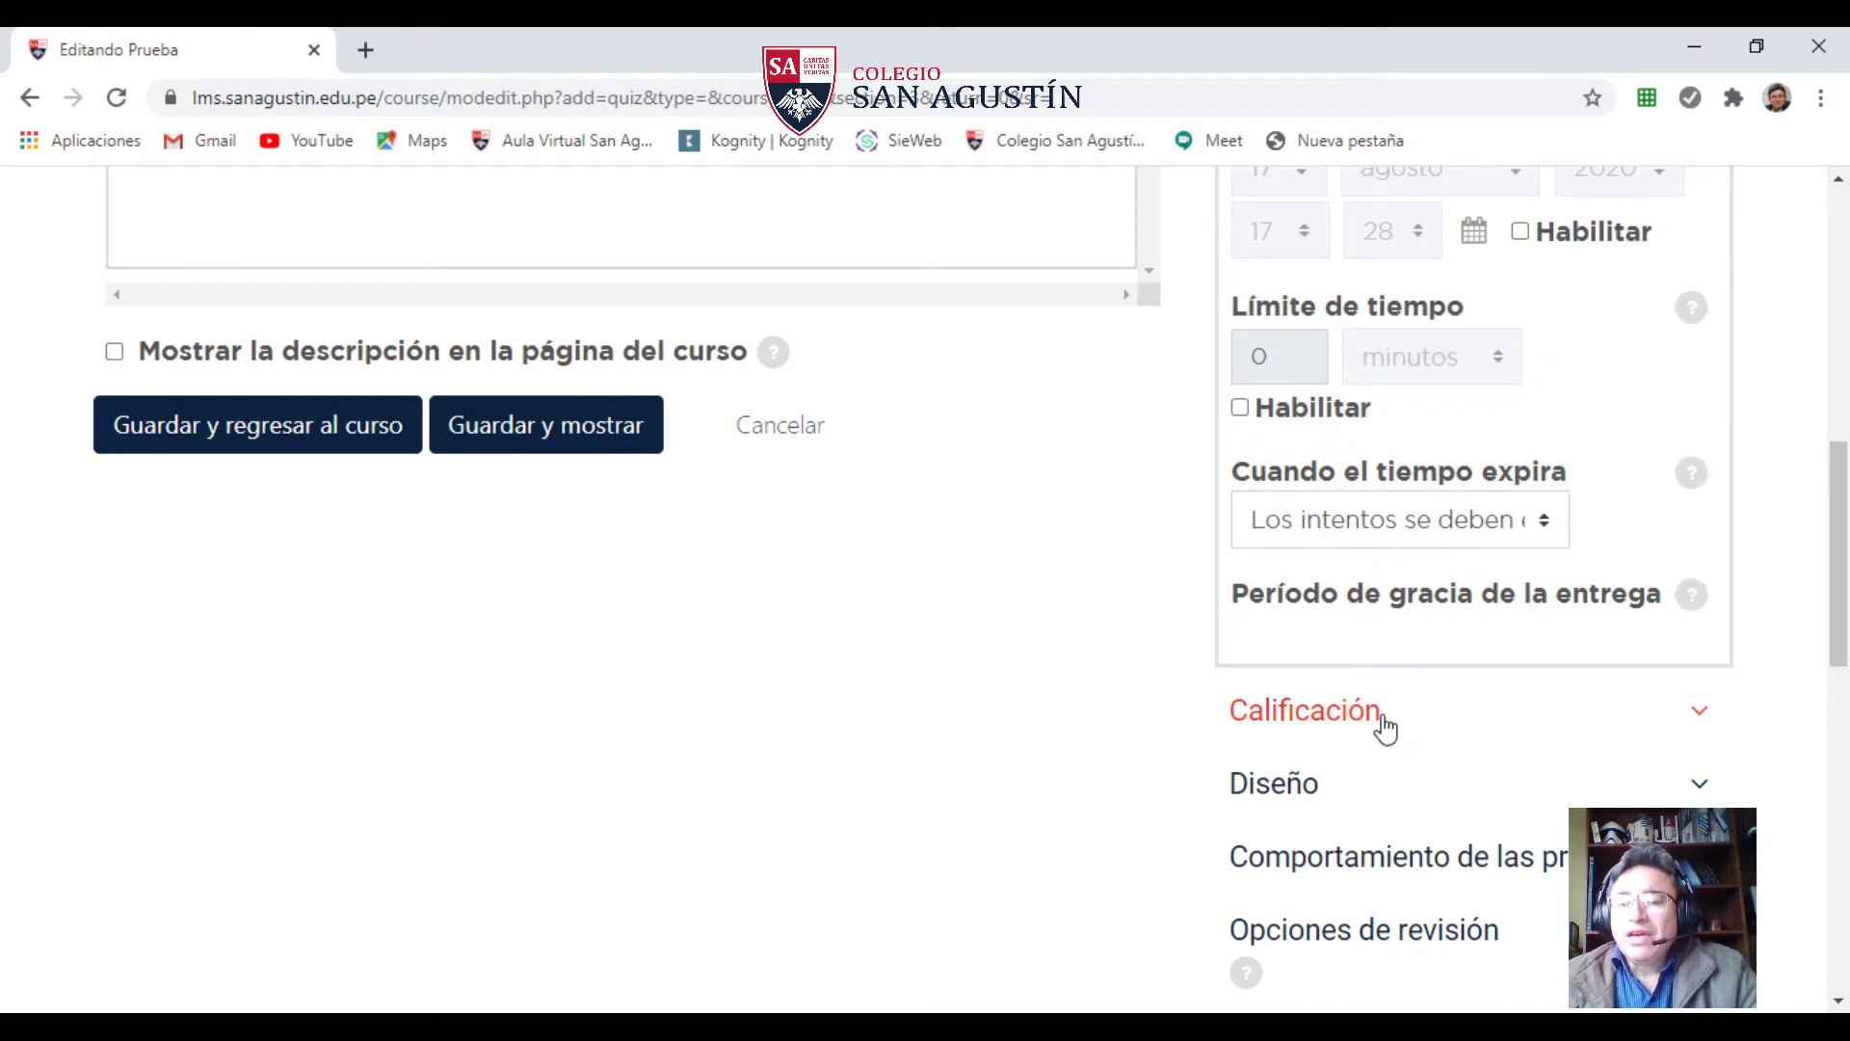
- Expand Opciones de revisión and clear El intento, Puntos and the final Retroalimentación general under Inmediatamente después del intento
scroll(1385, 730, down, 1)
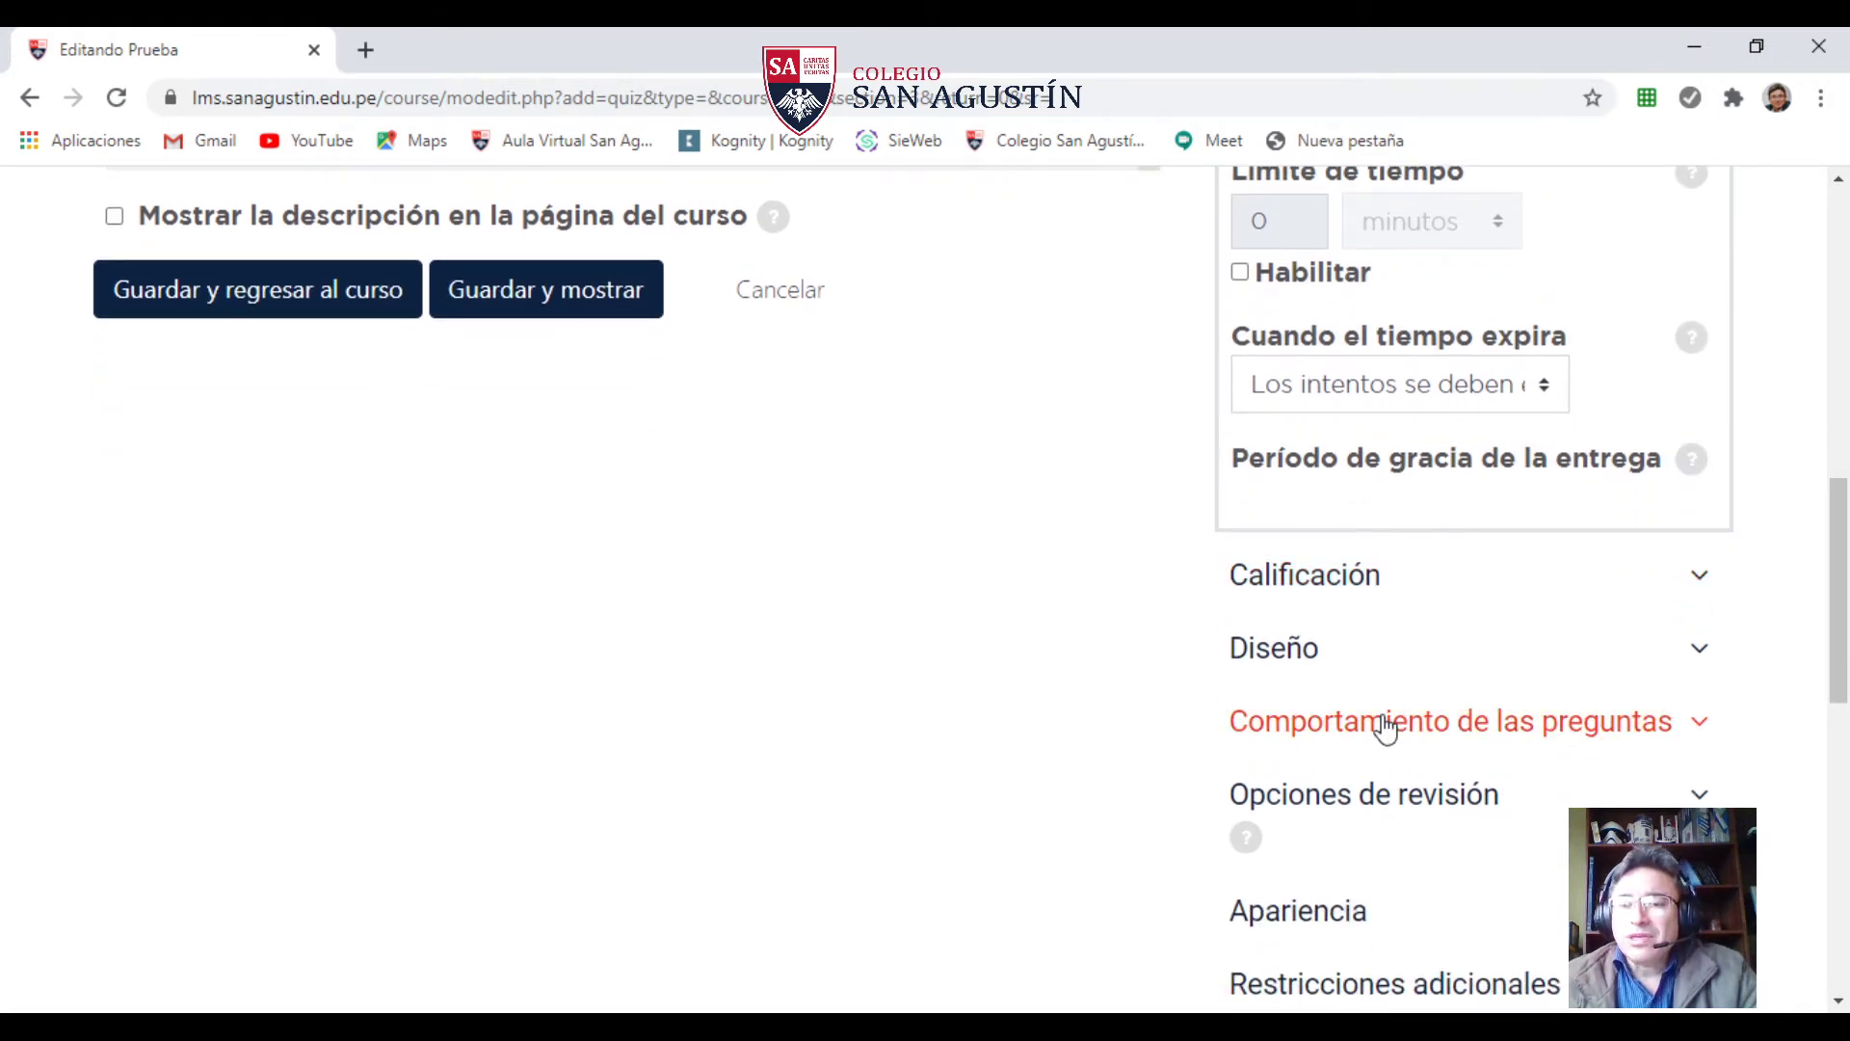
scroll(1384, 729, down, 2)
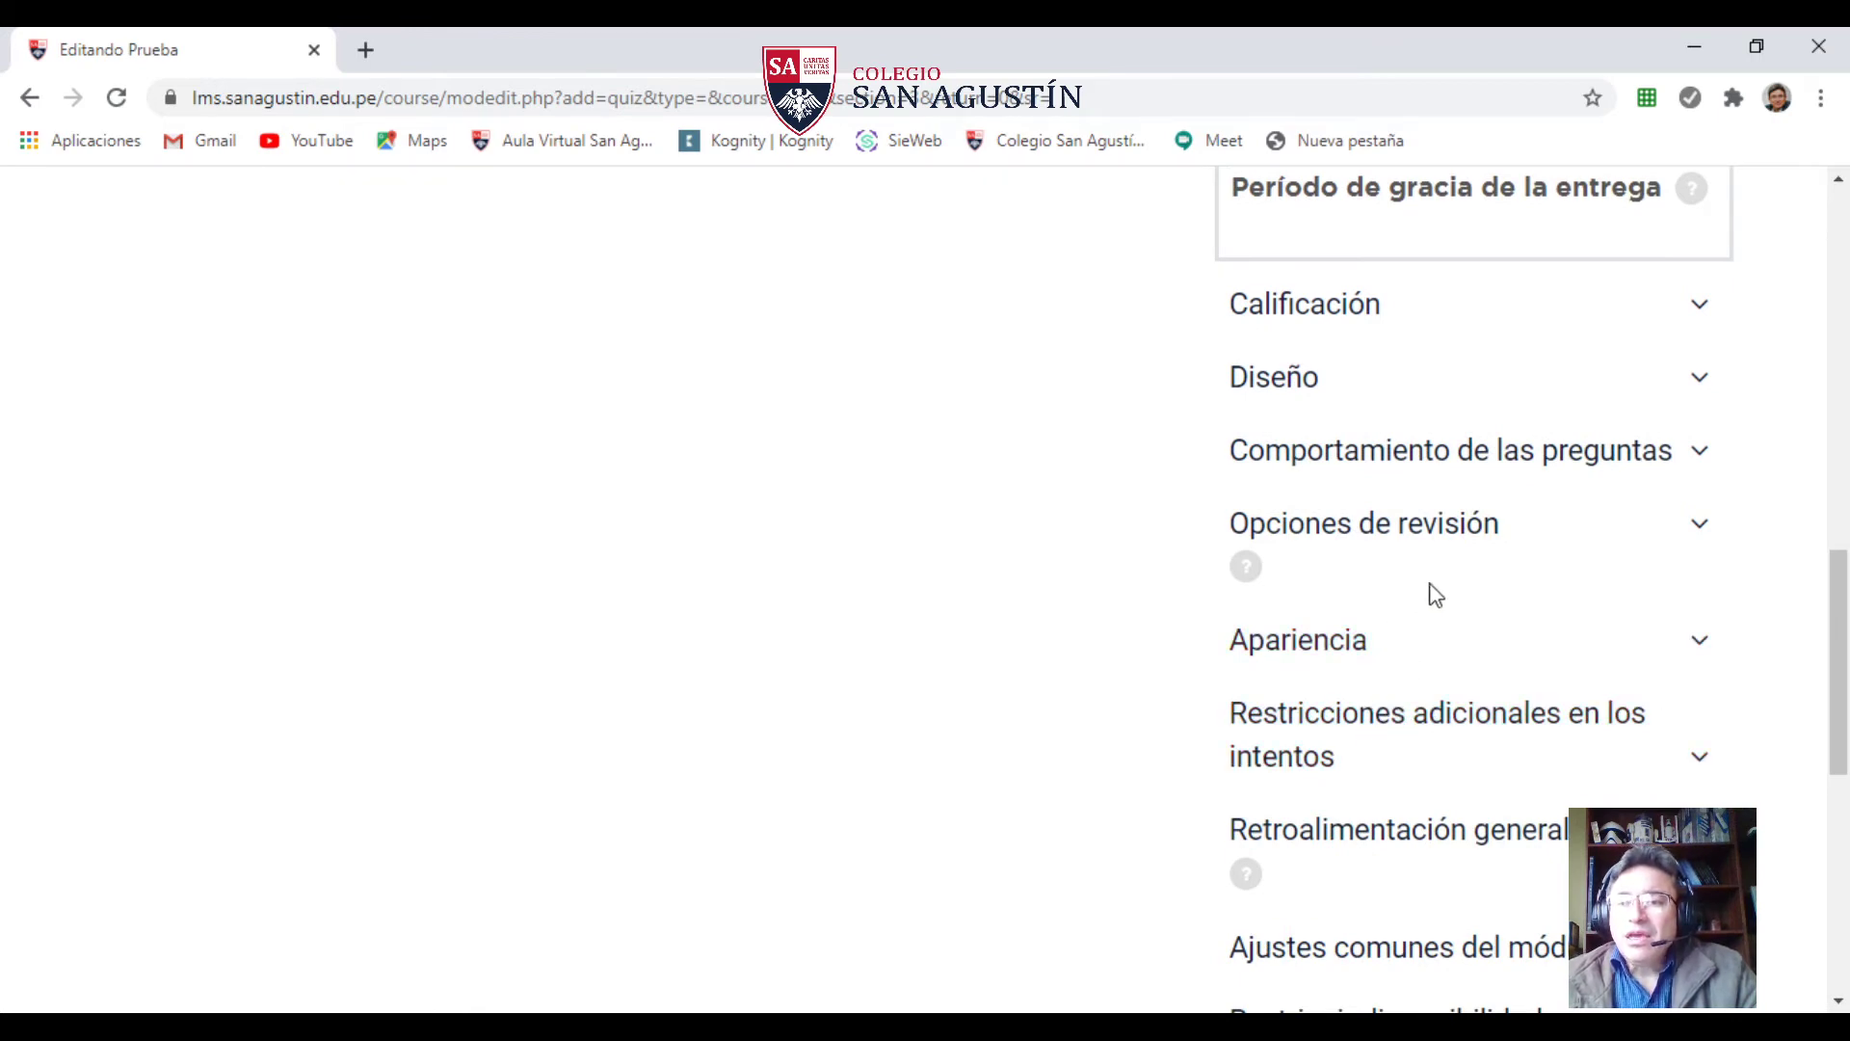
click(1390, 536)
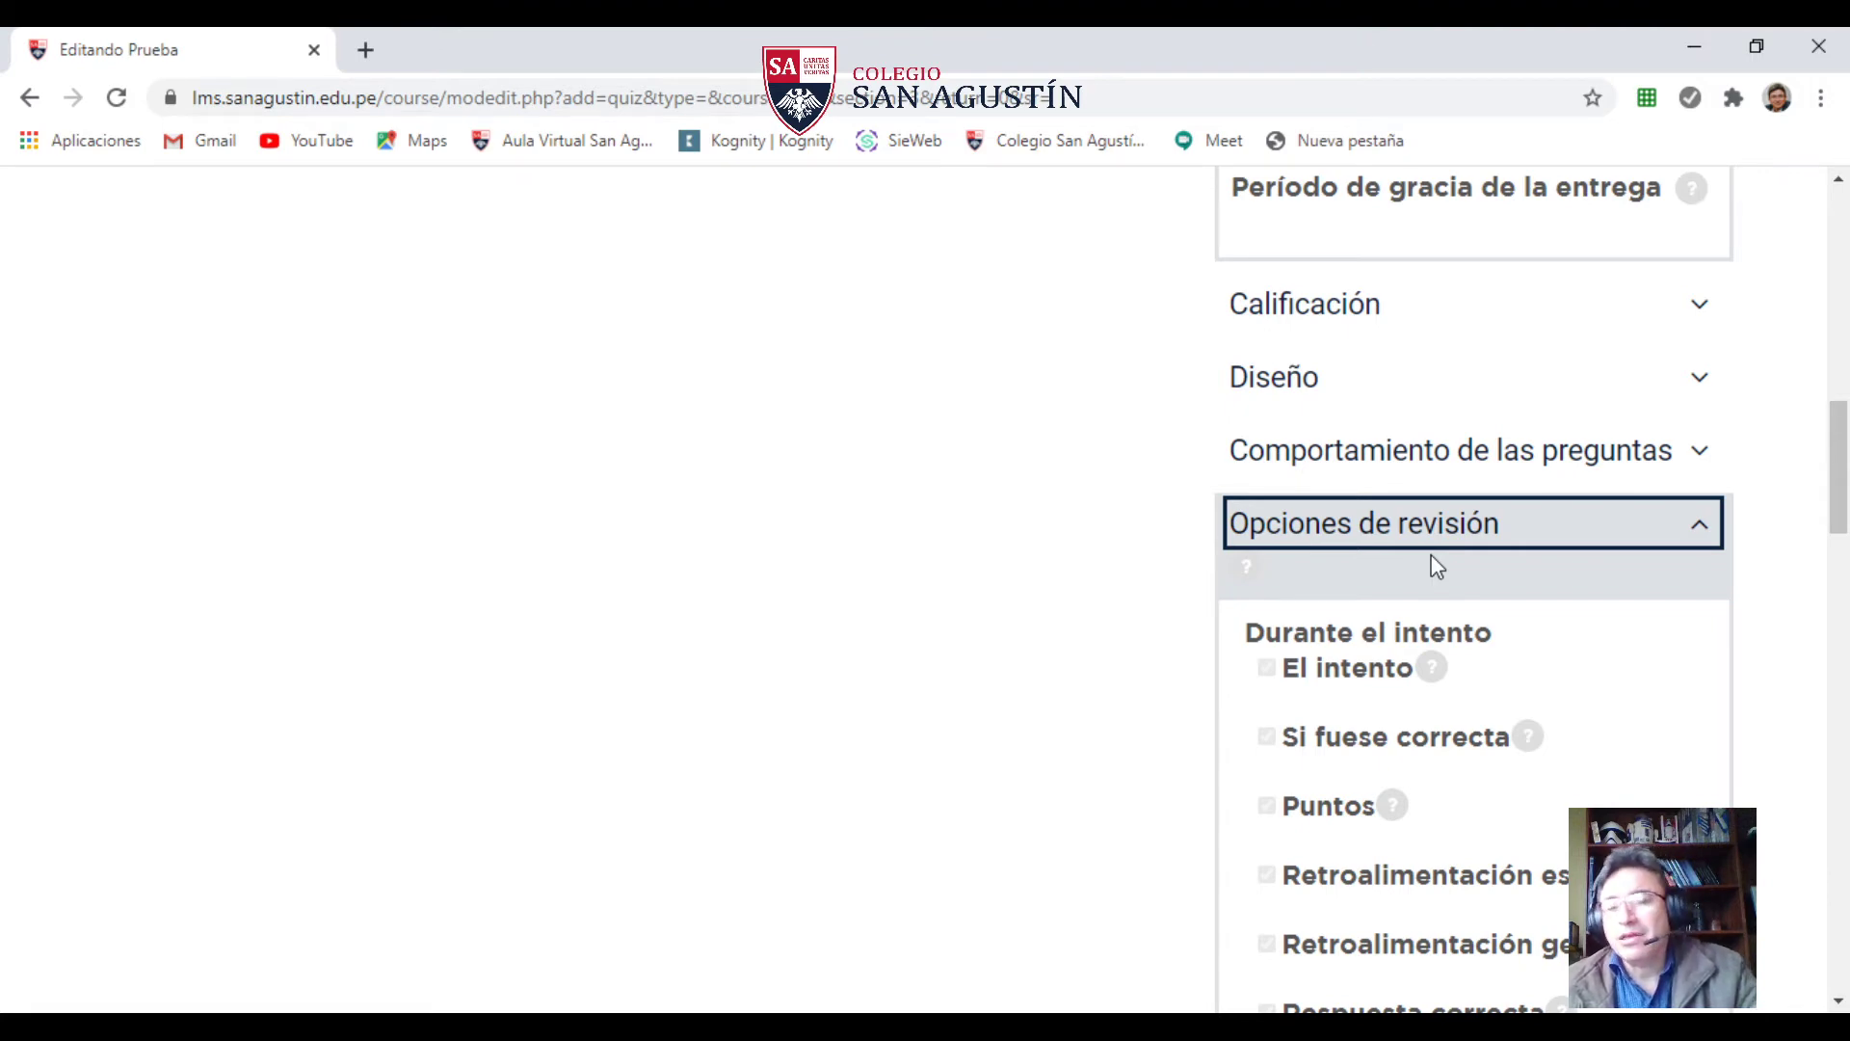
scroll(1326, 718, down, 4)
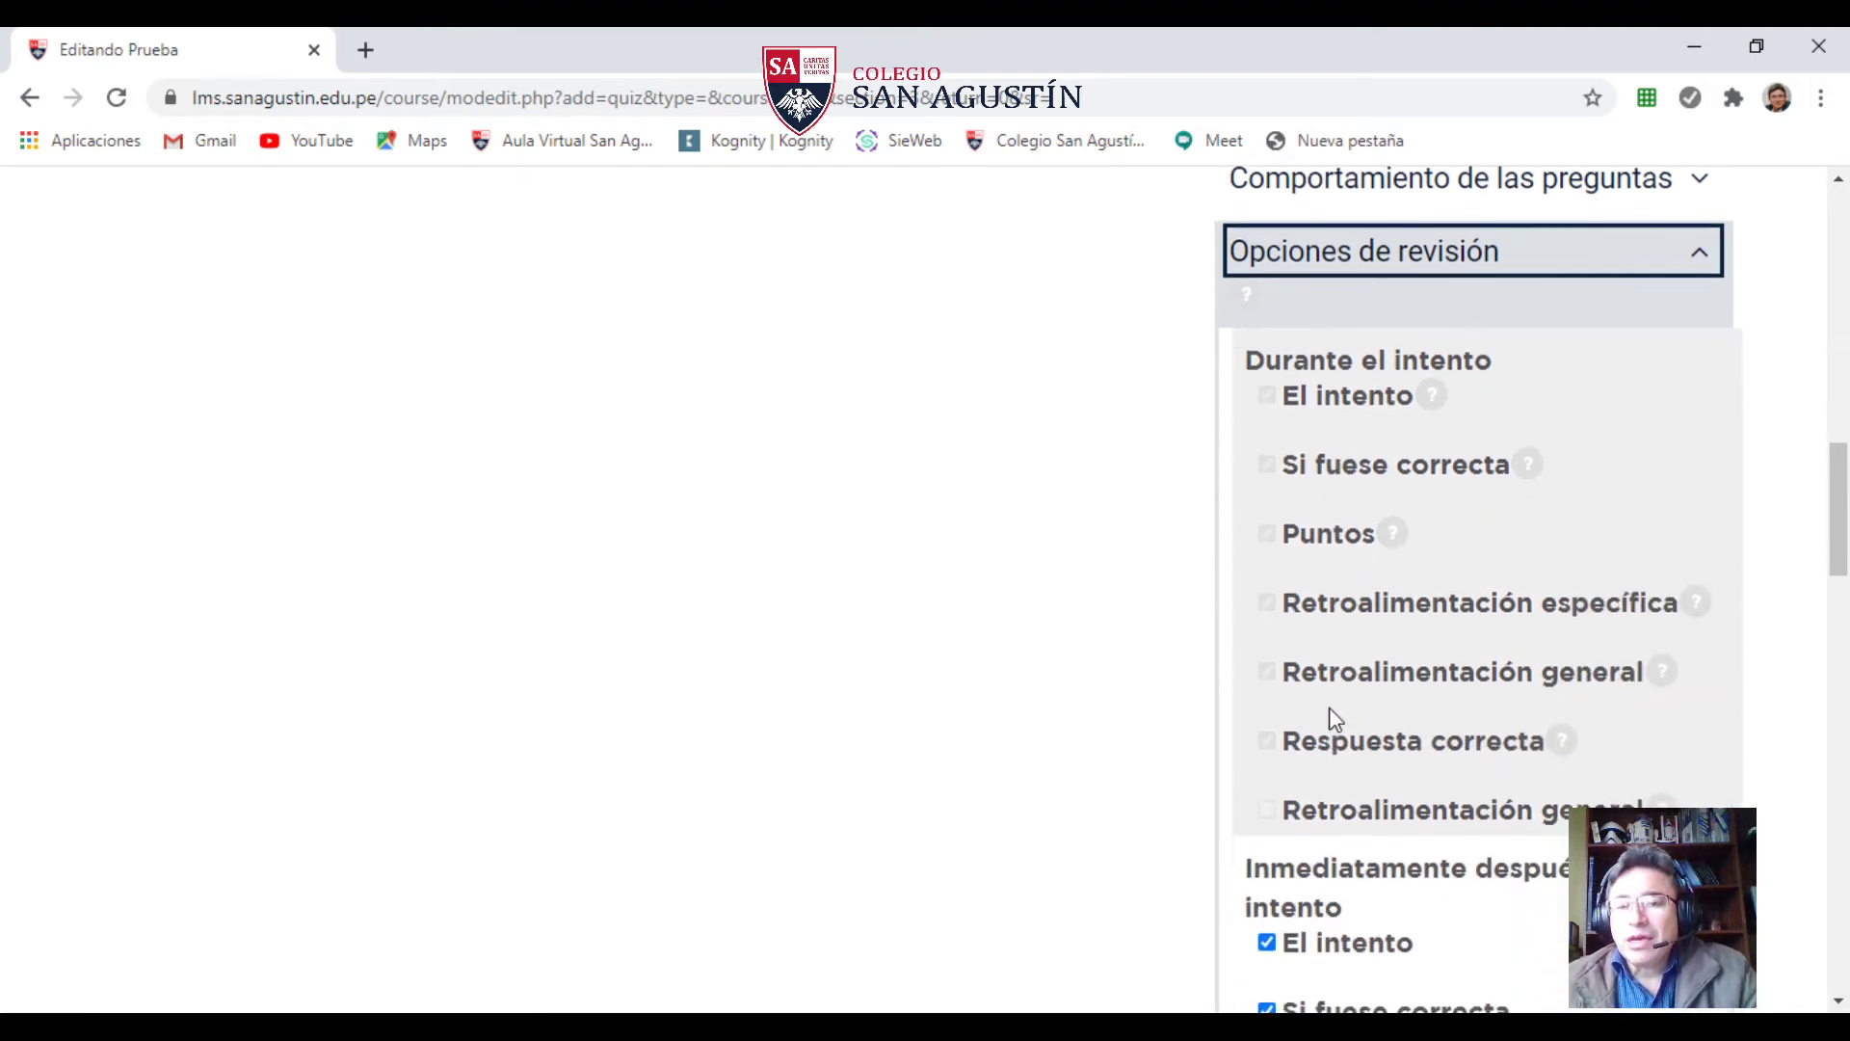
scroll(1357, 540, up, 2)
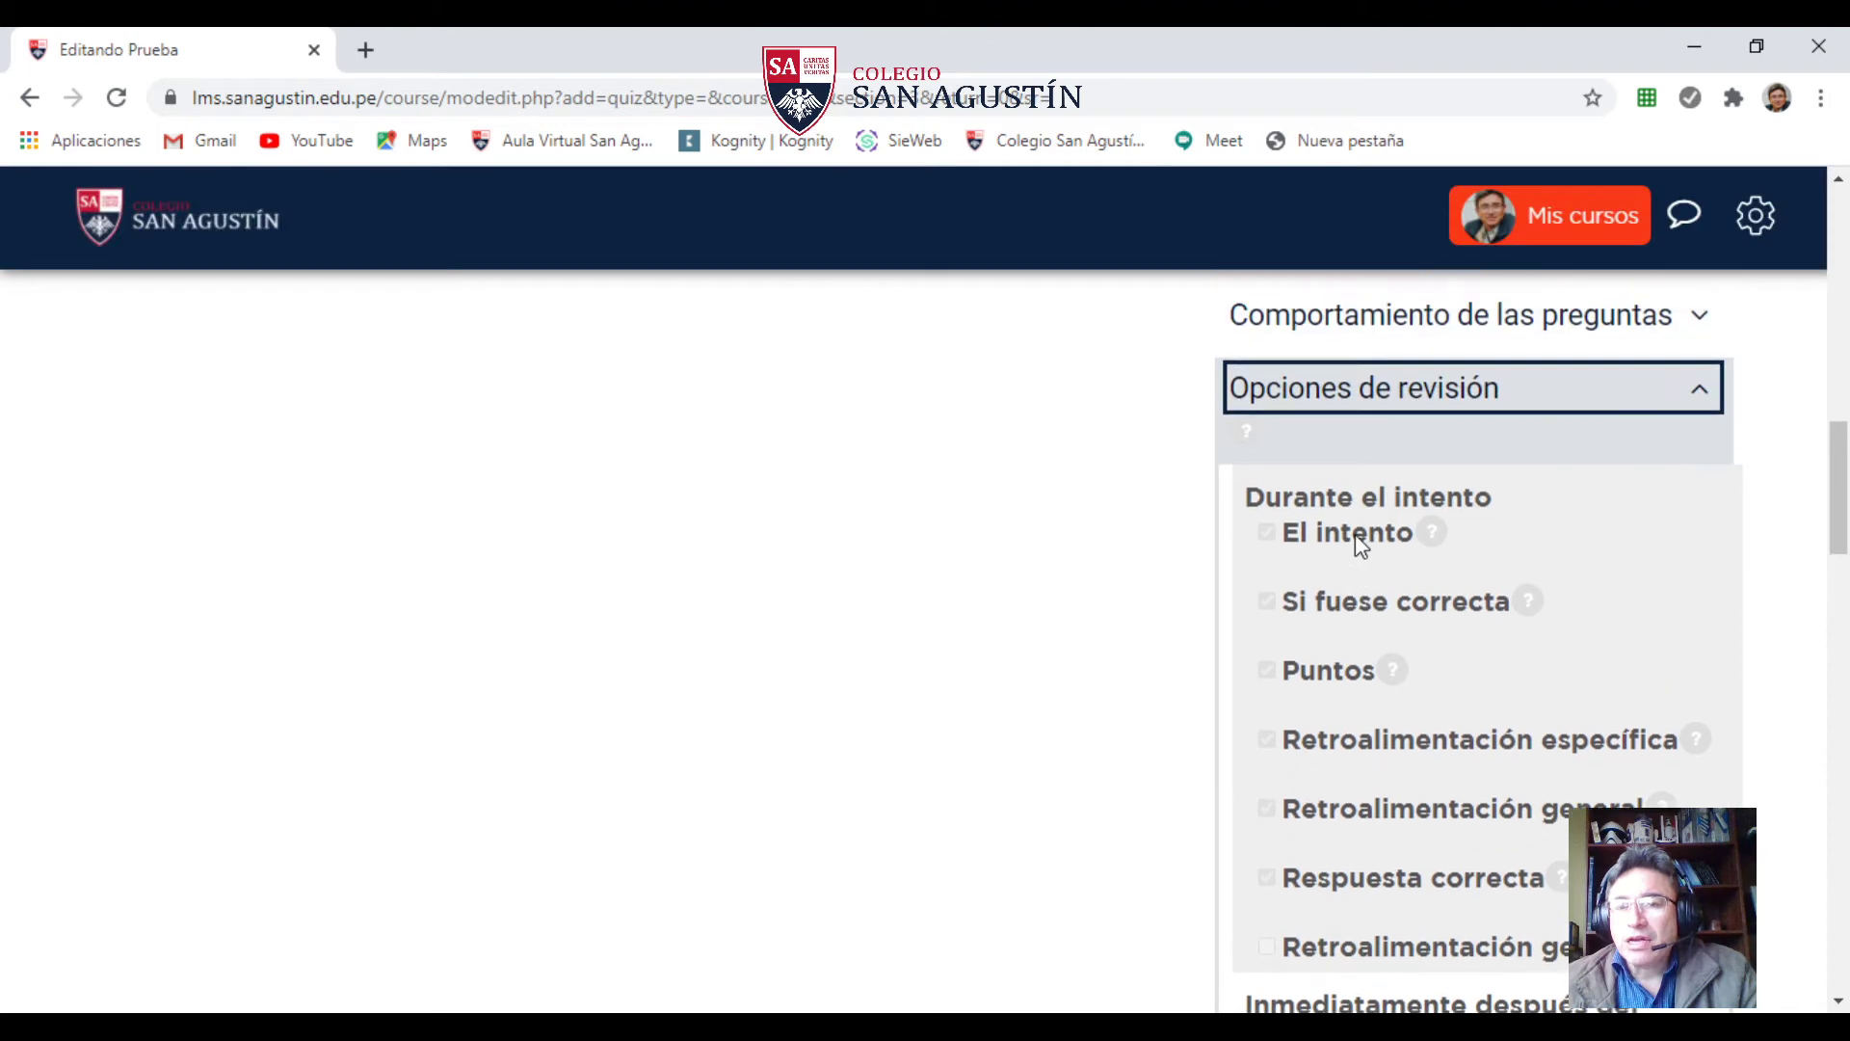
scroll(1399, 482, down, 5)
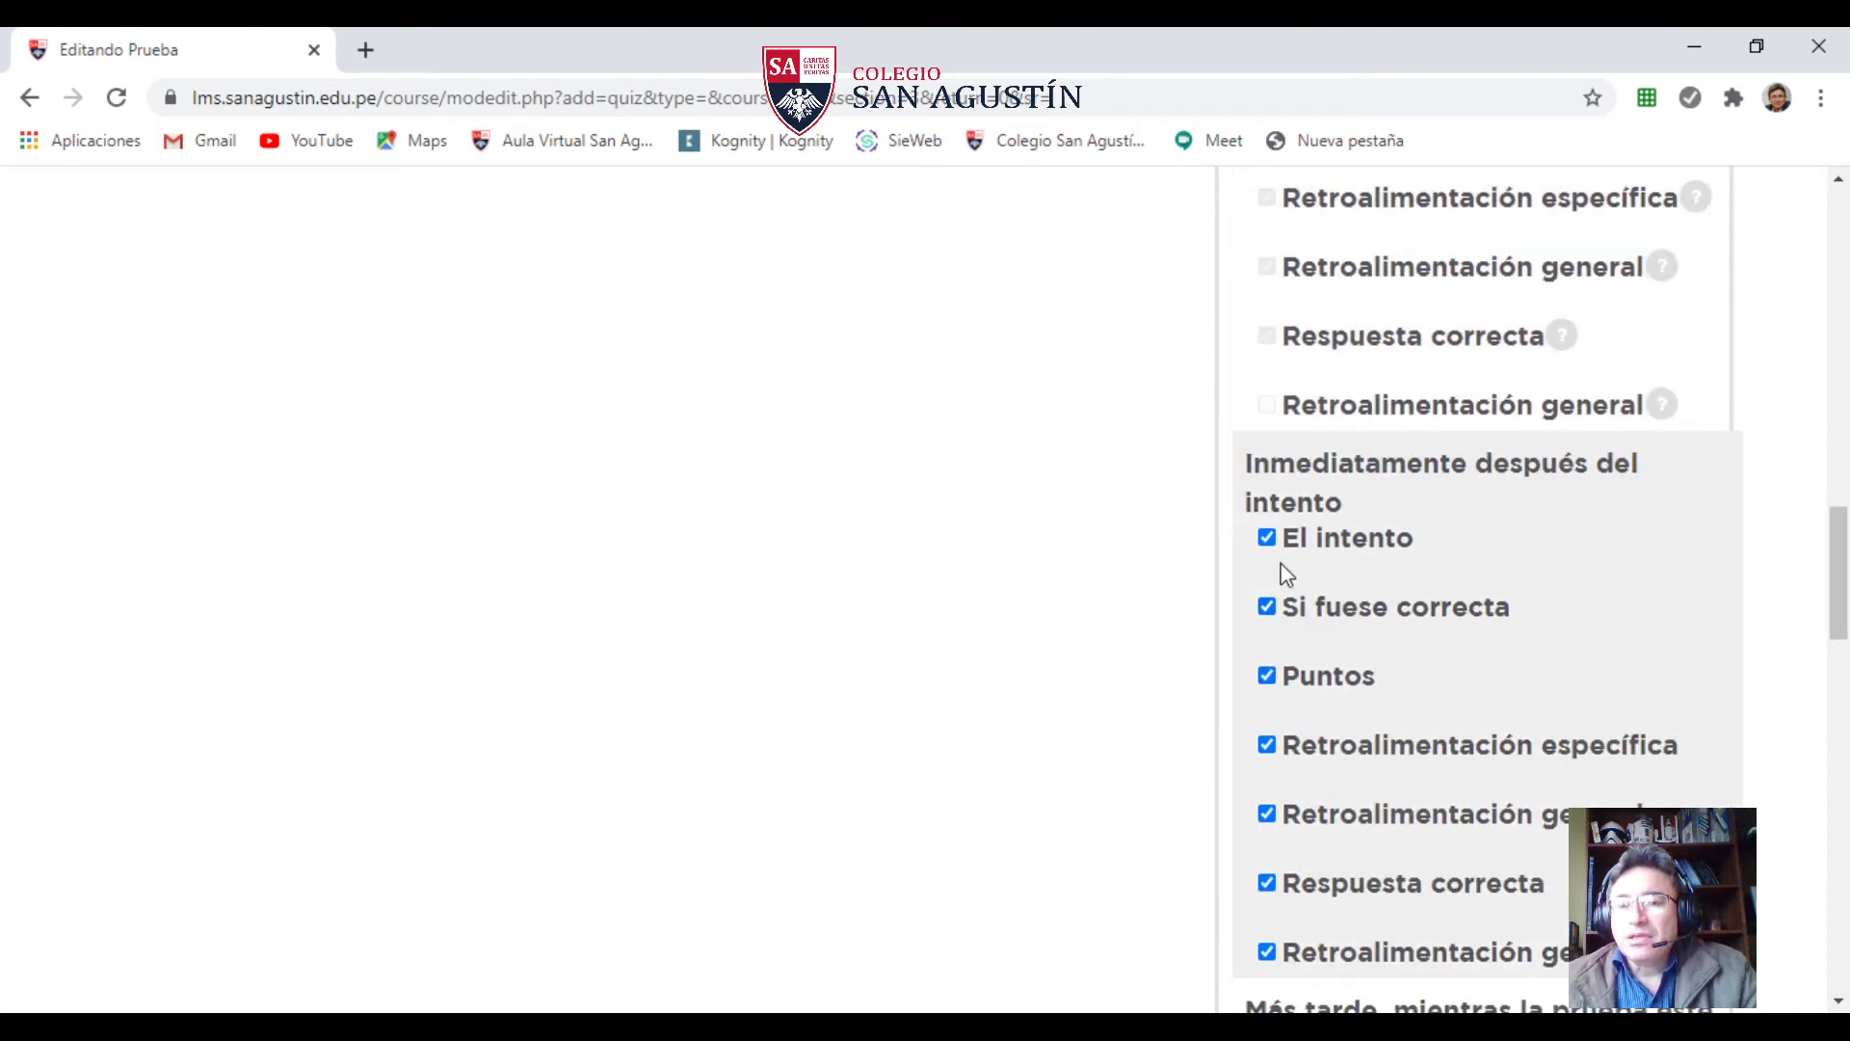
click(1268, 539)
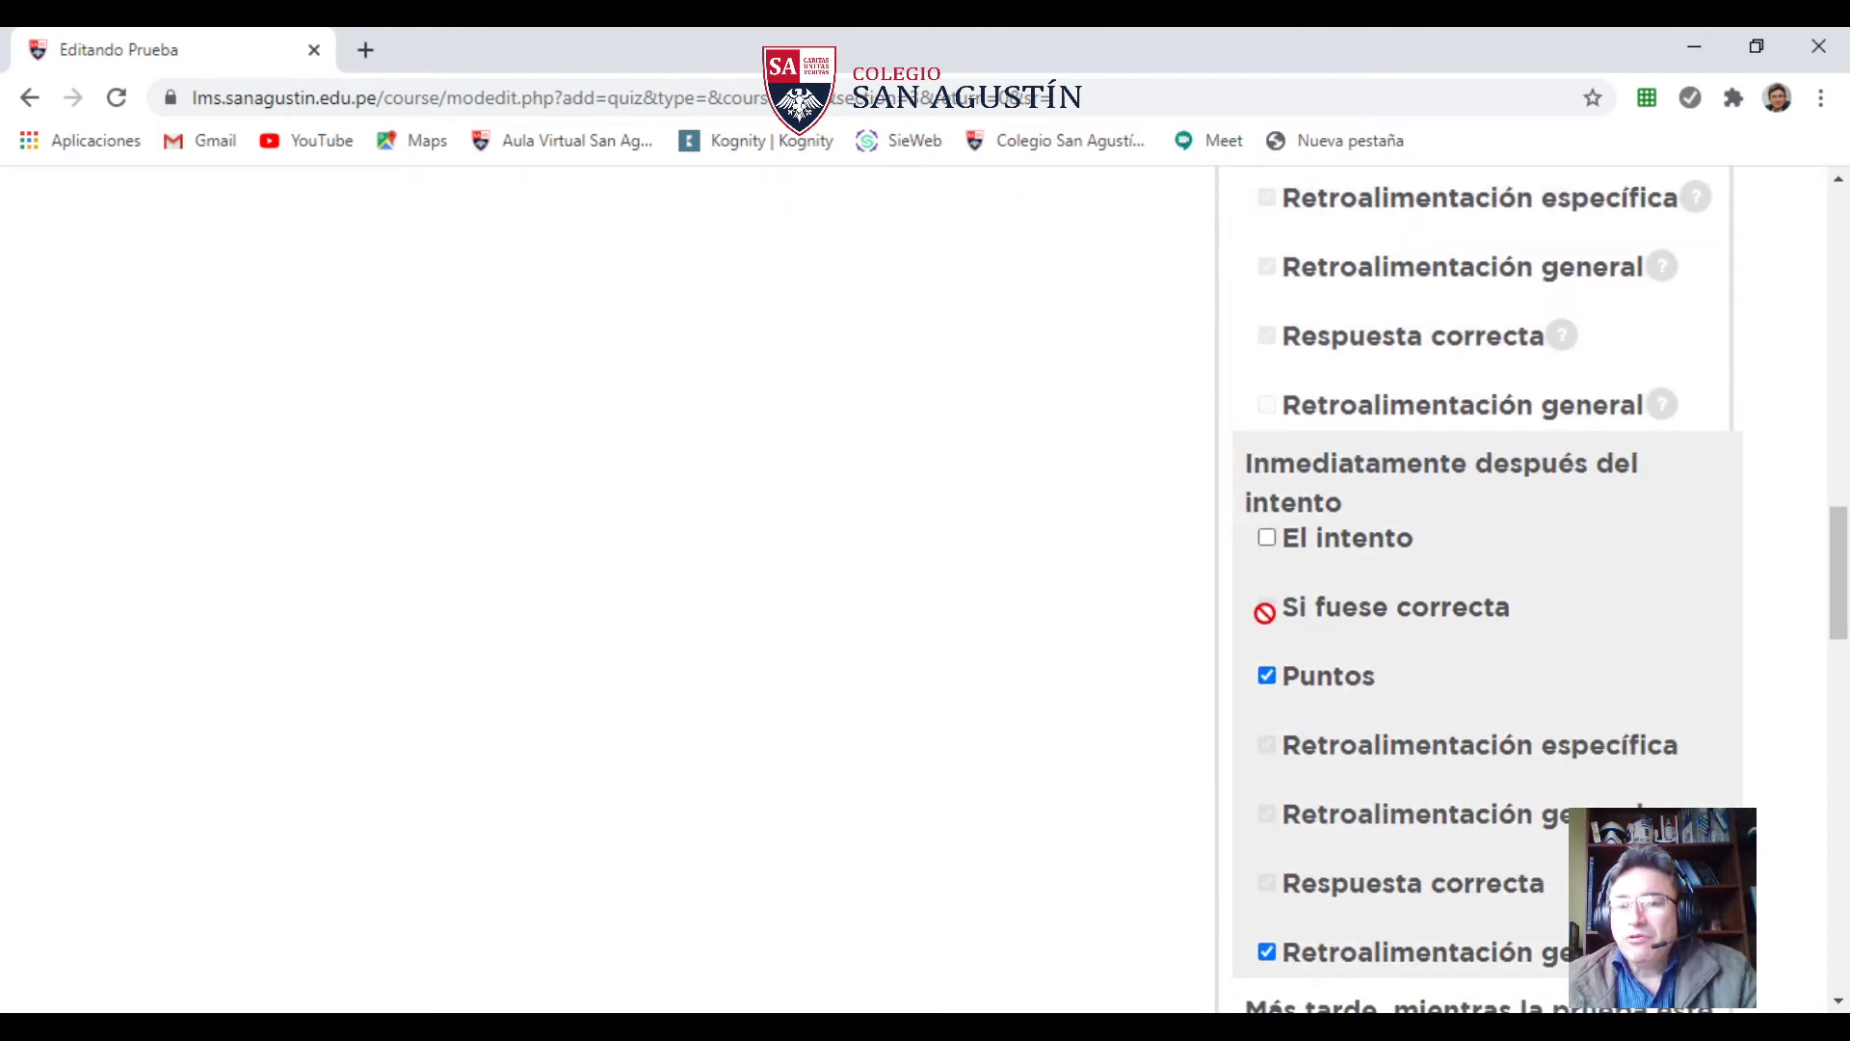
click(1267, 677)
click(1267, 952)
- Clear El intento, Puntos and the final Retroalimentación general under Más tarde, mientras la prueba esté aún abierta
scroll(1338, 829, down, 3)
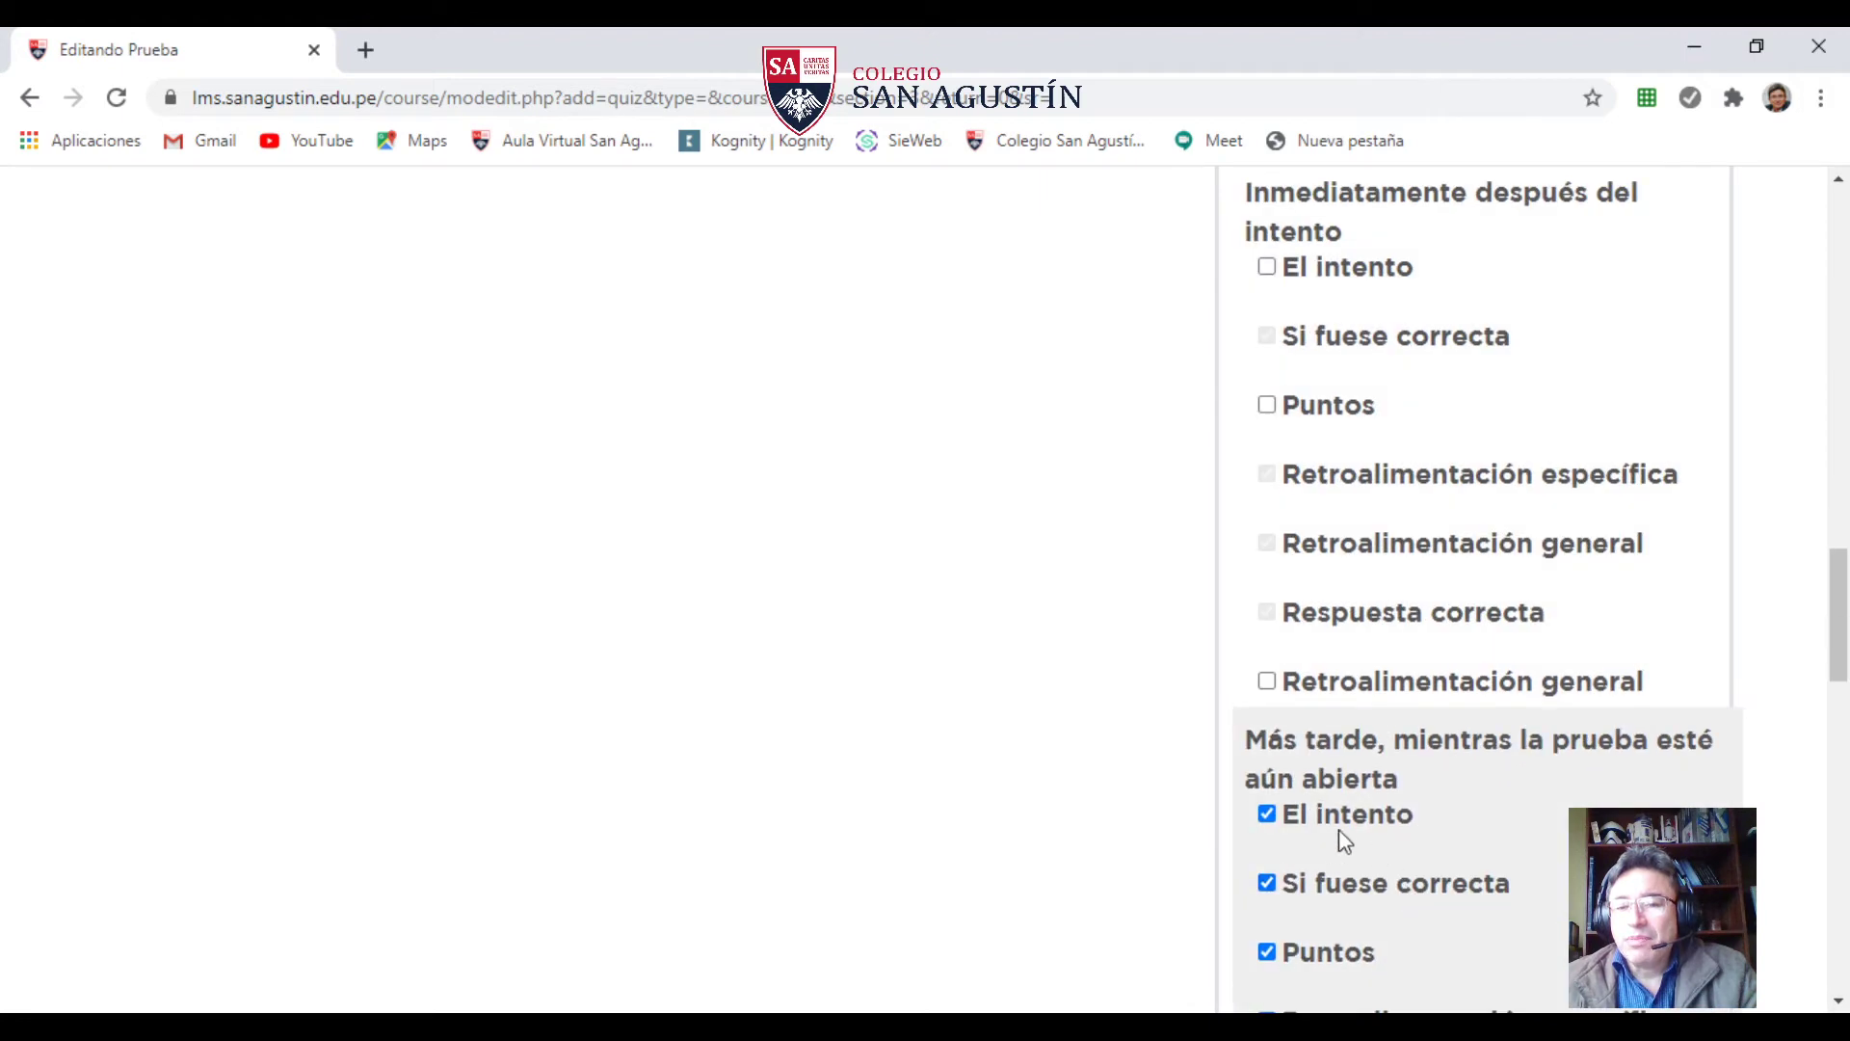
click(1267, 952)
scroll(1375, 900, down, 4)
click(1270, 824)
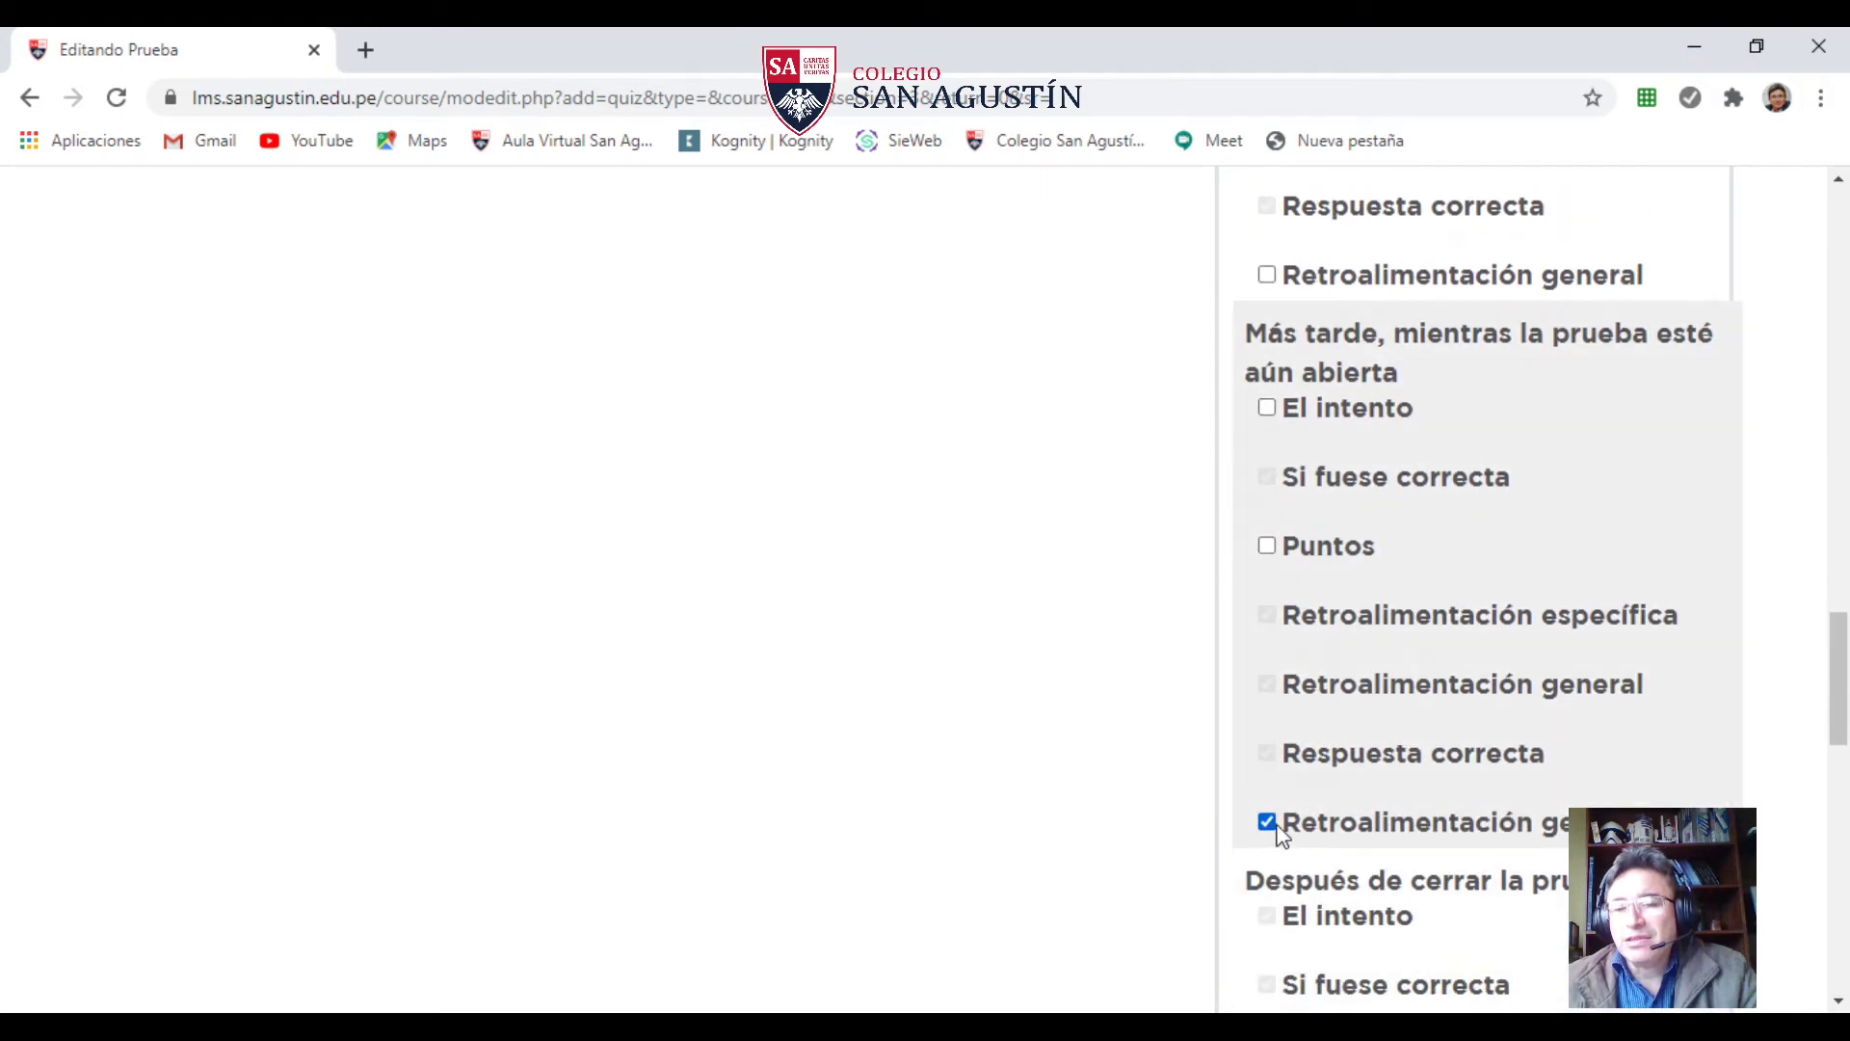
click(1268, 822)
- Check the remaining quiz settings, including Después de cerrar la prueba, and save PC2, returning to the course
scroll(1291, 819, down, 6)
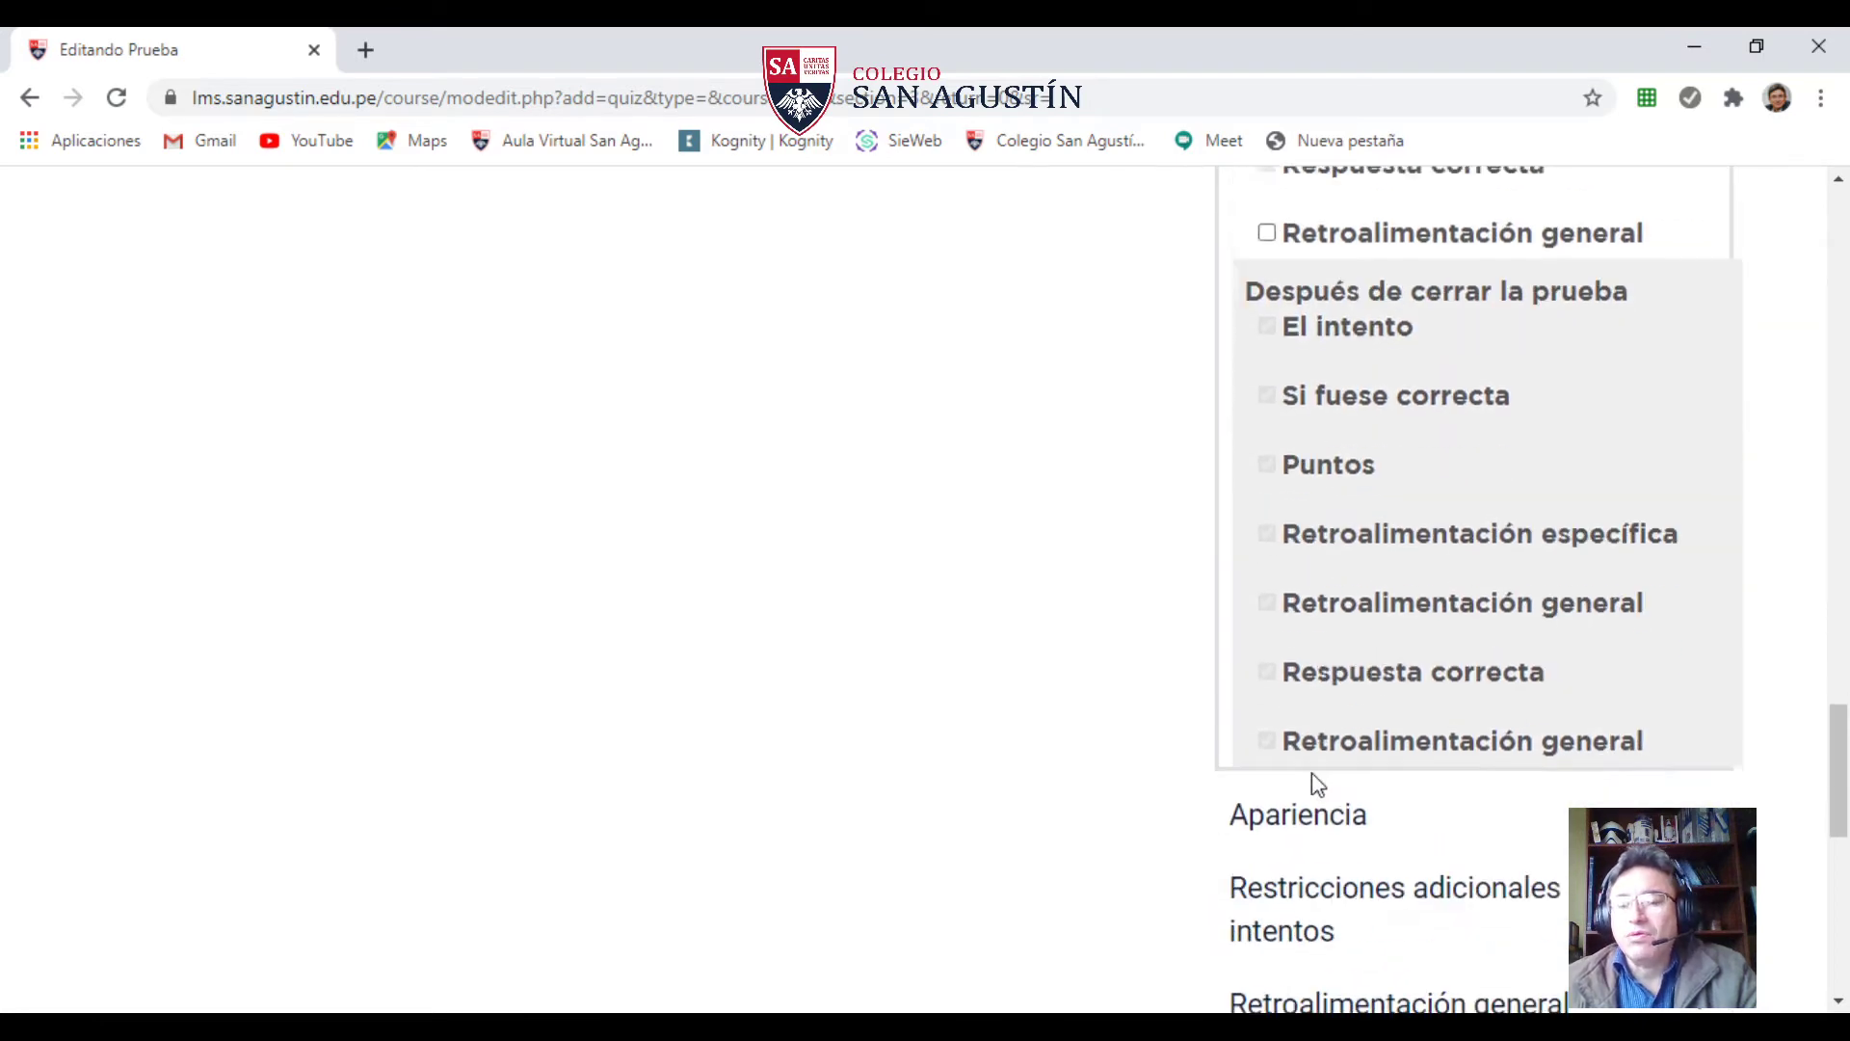
scroll(1311, 774, down, 1)
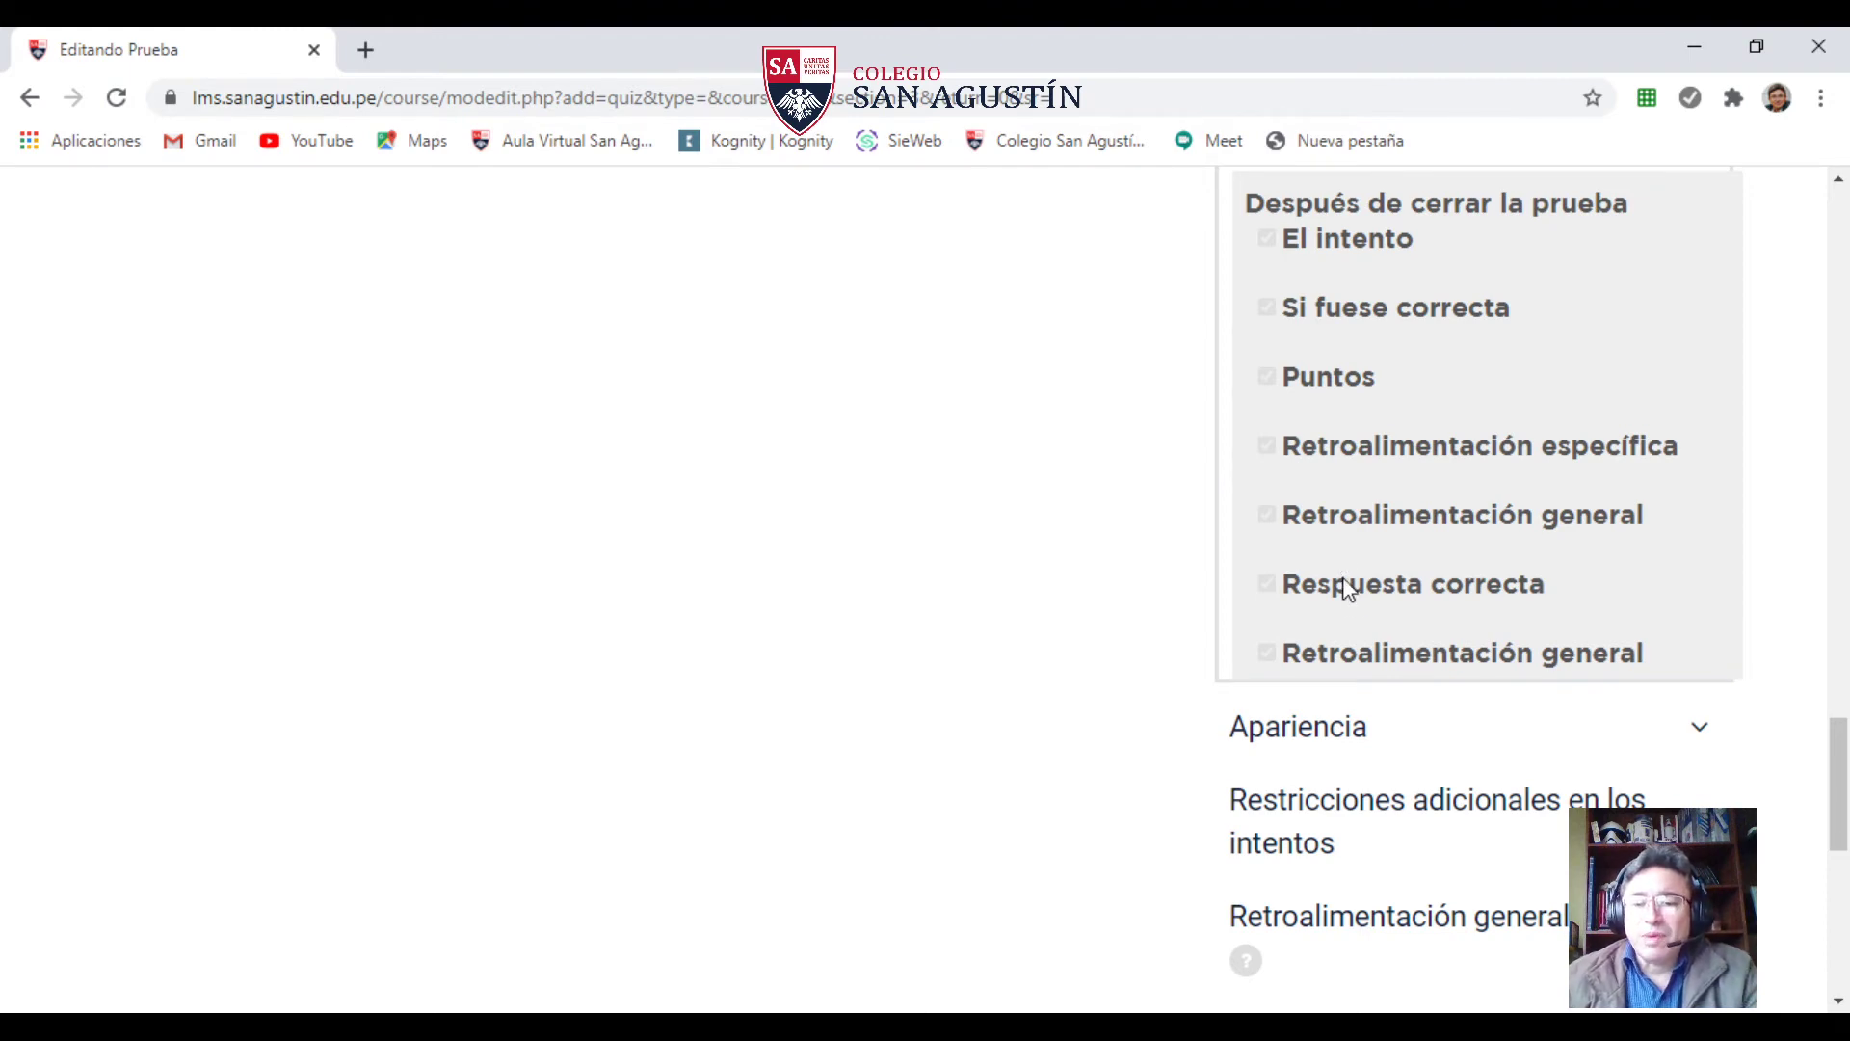
scroll(1344, 578, down, 4)
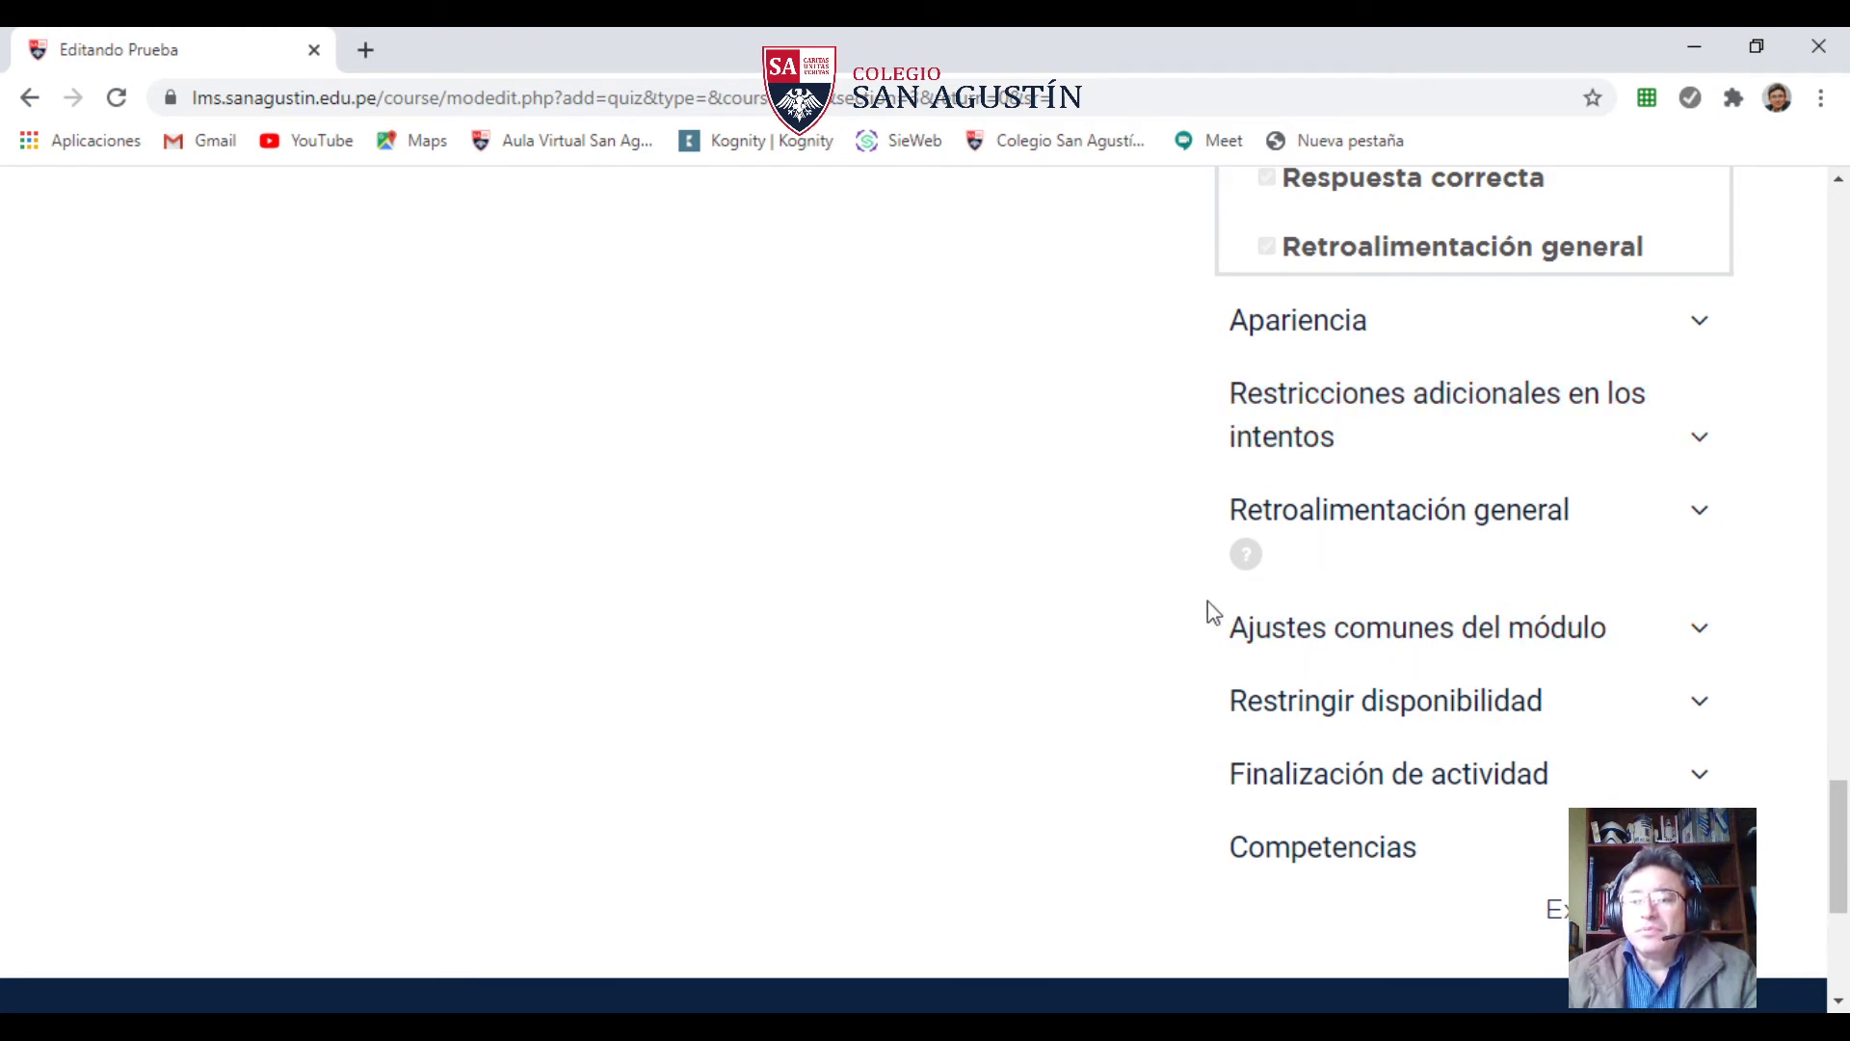
scroll(876, 822, up, 10)
scroll(878, 826, up, 12)
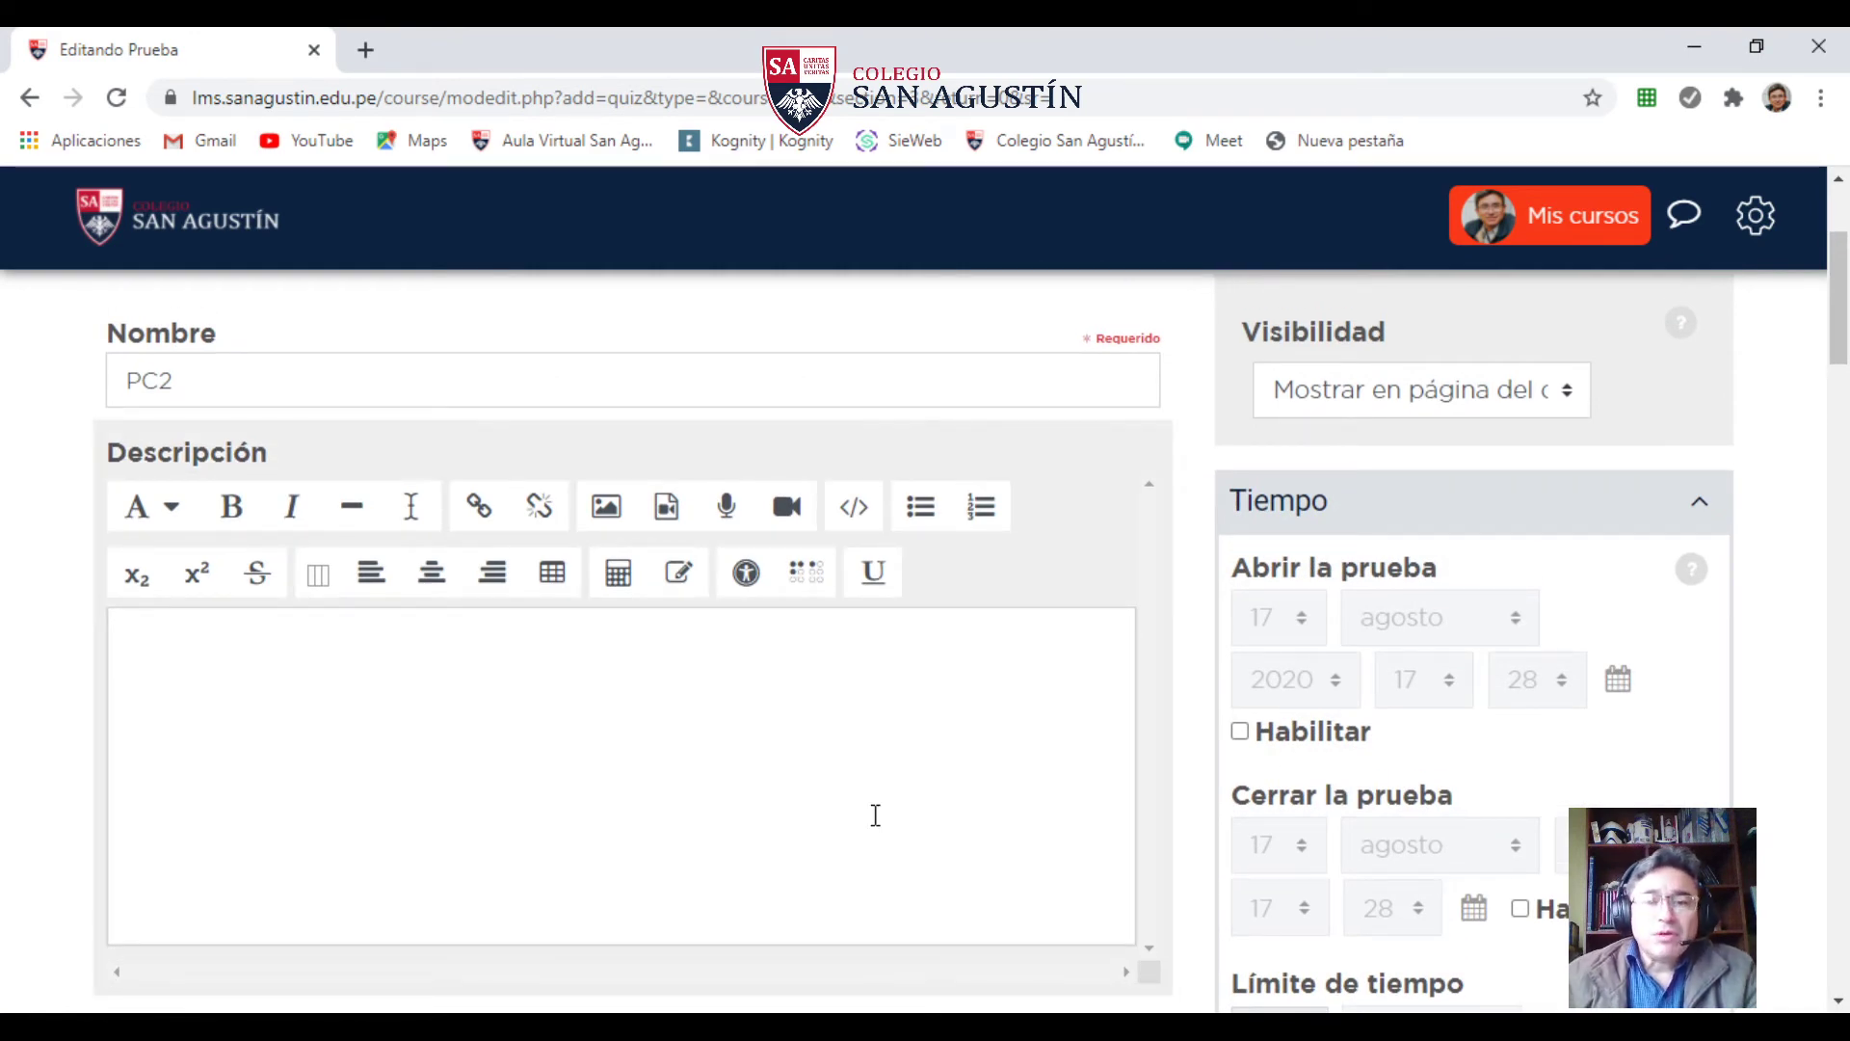
scroll(875, 815, down, 4)
scroll(876, 815, up, 6)
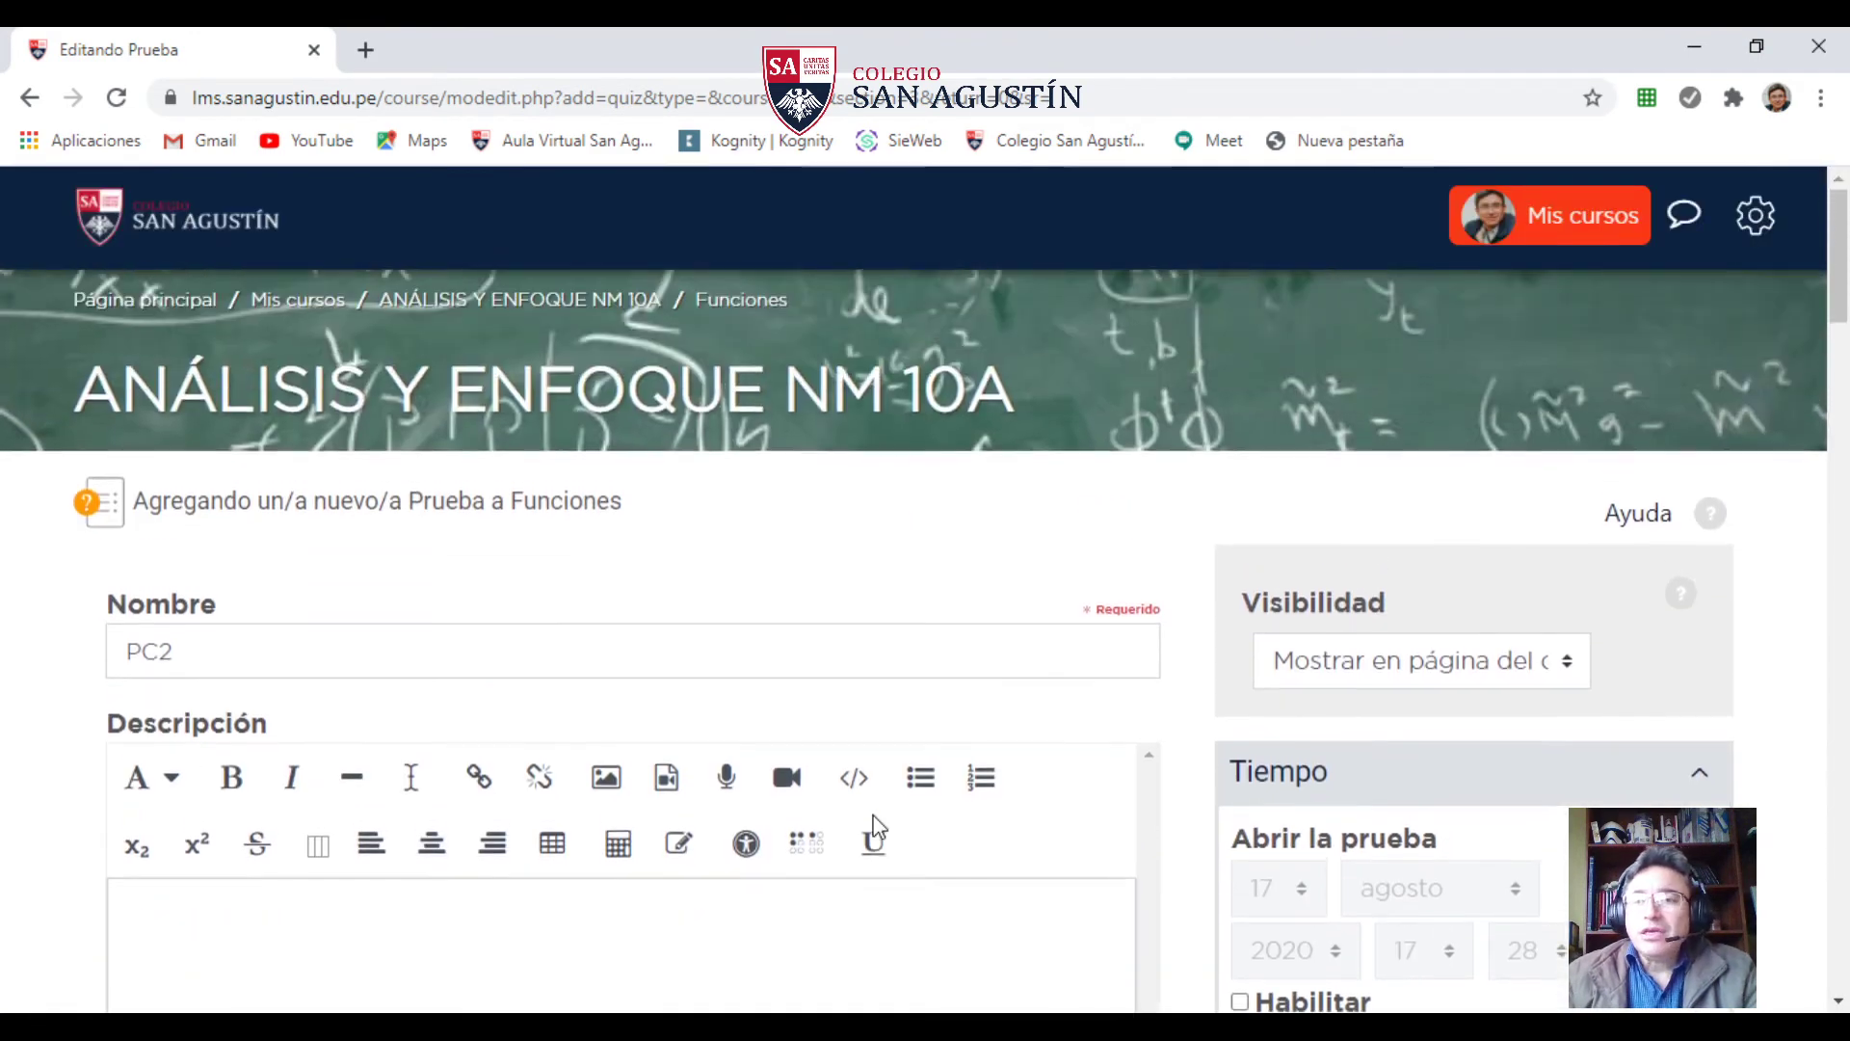
scroll(873, 824, down, 5)
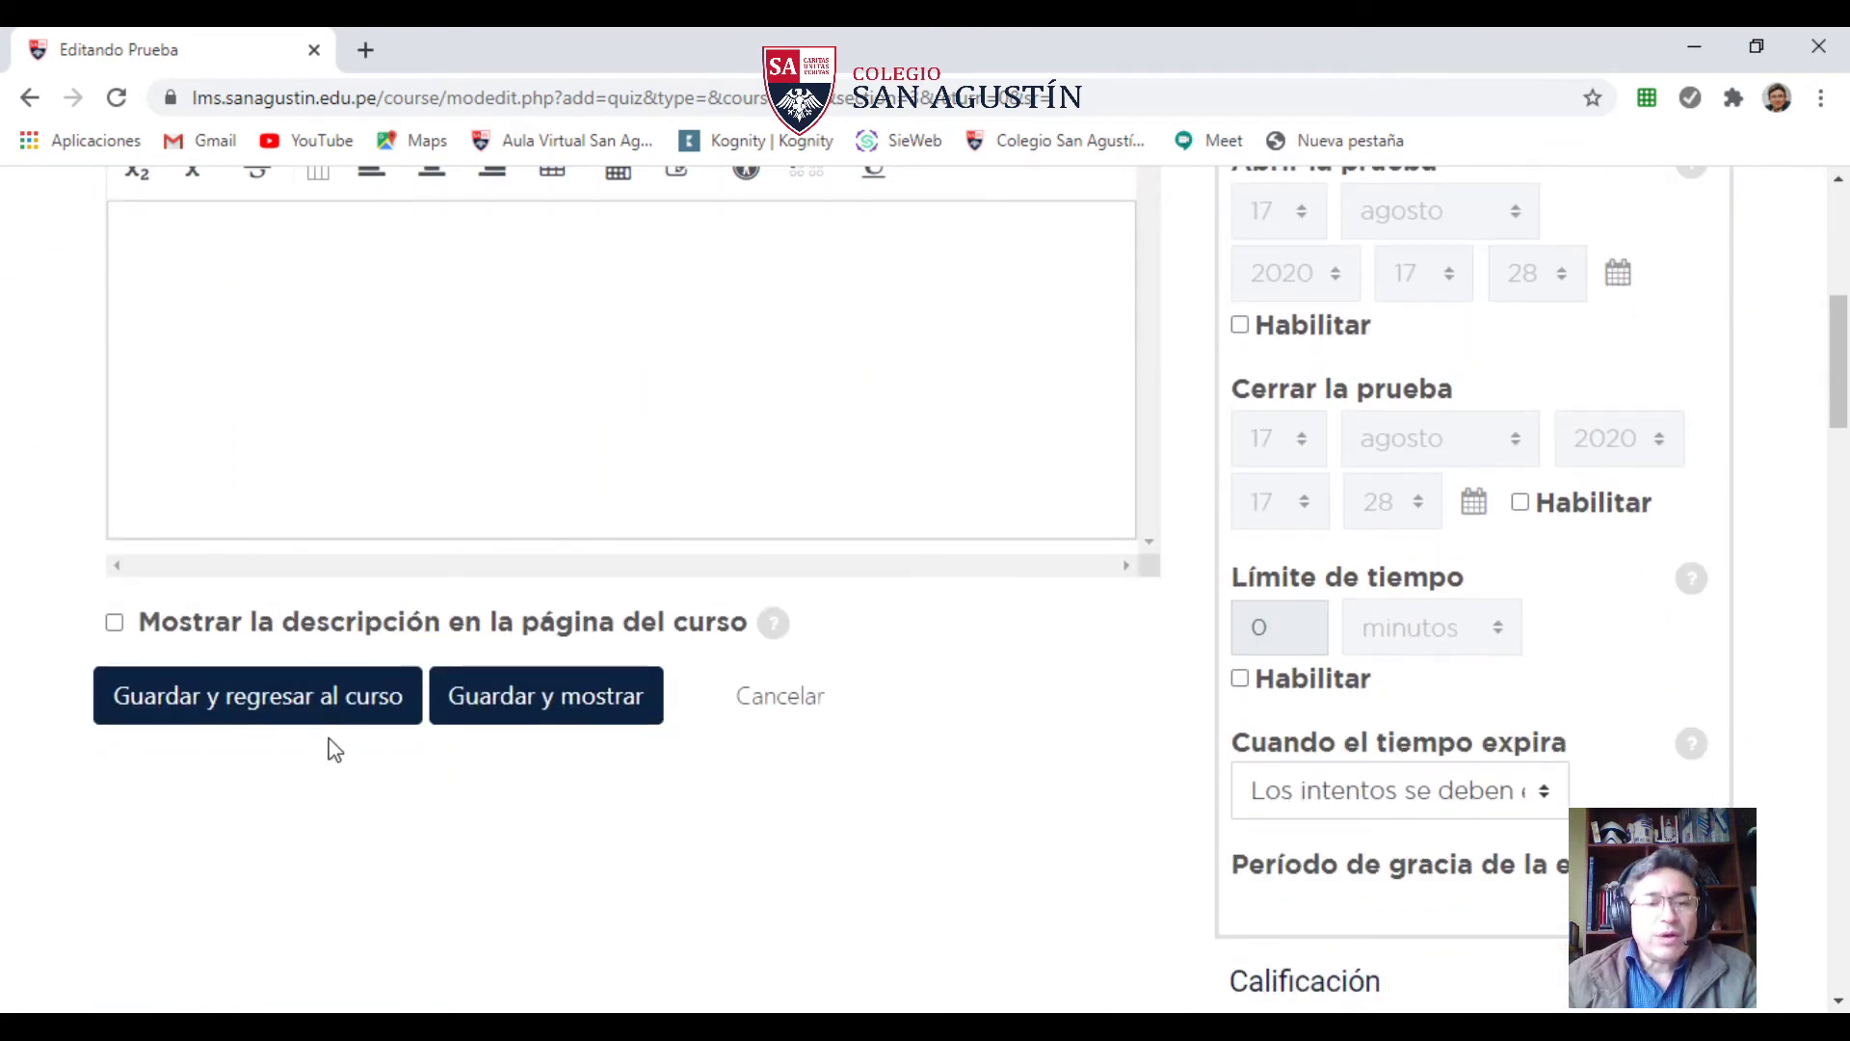
click(226, 700)
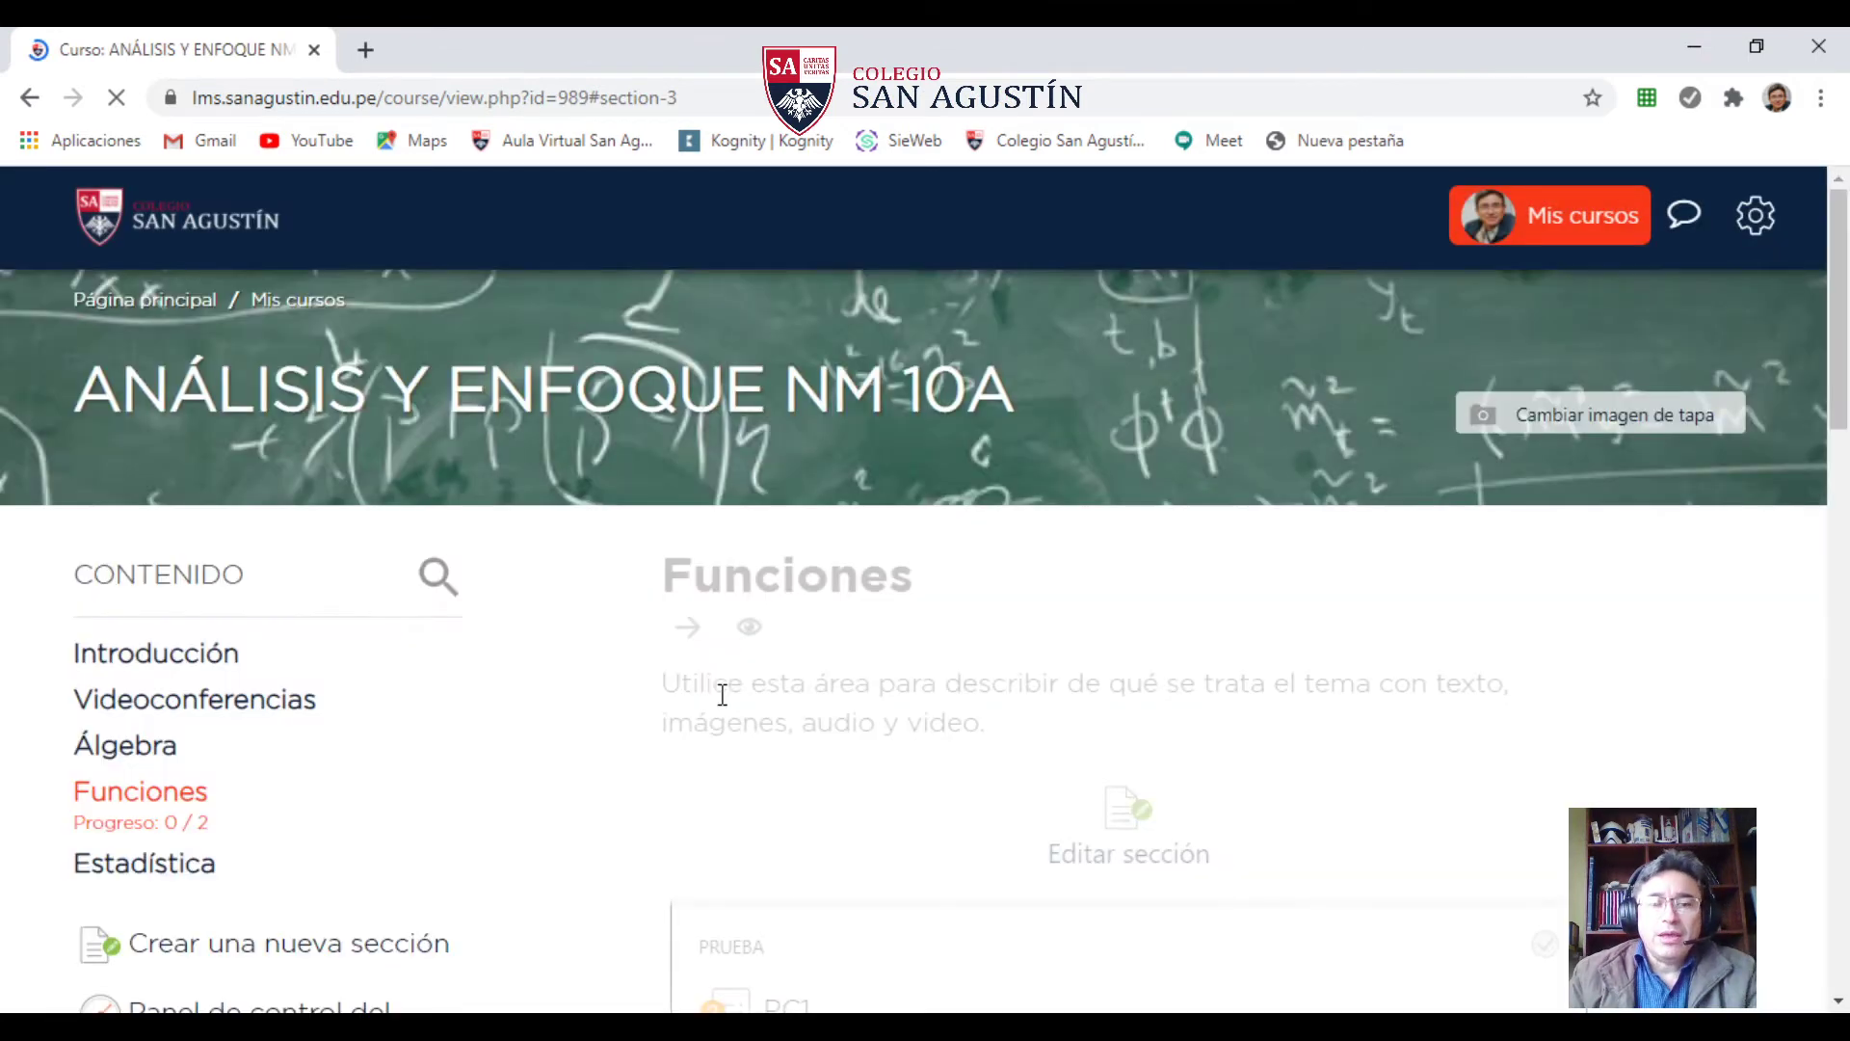
- Open the PC2 quiz from the Funciones section and start editing its questions
scroll(997, 806, down, 4)
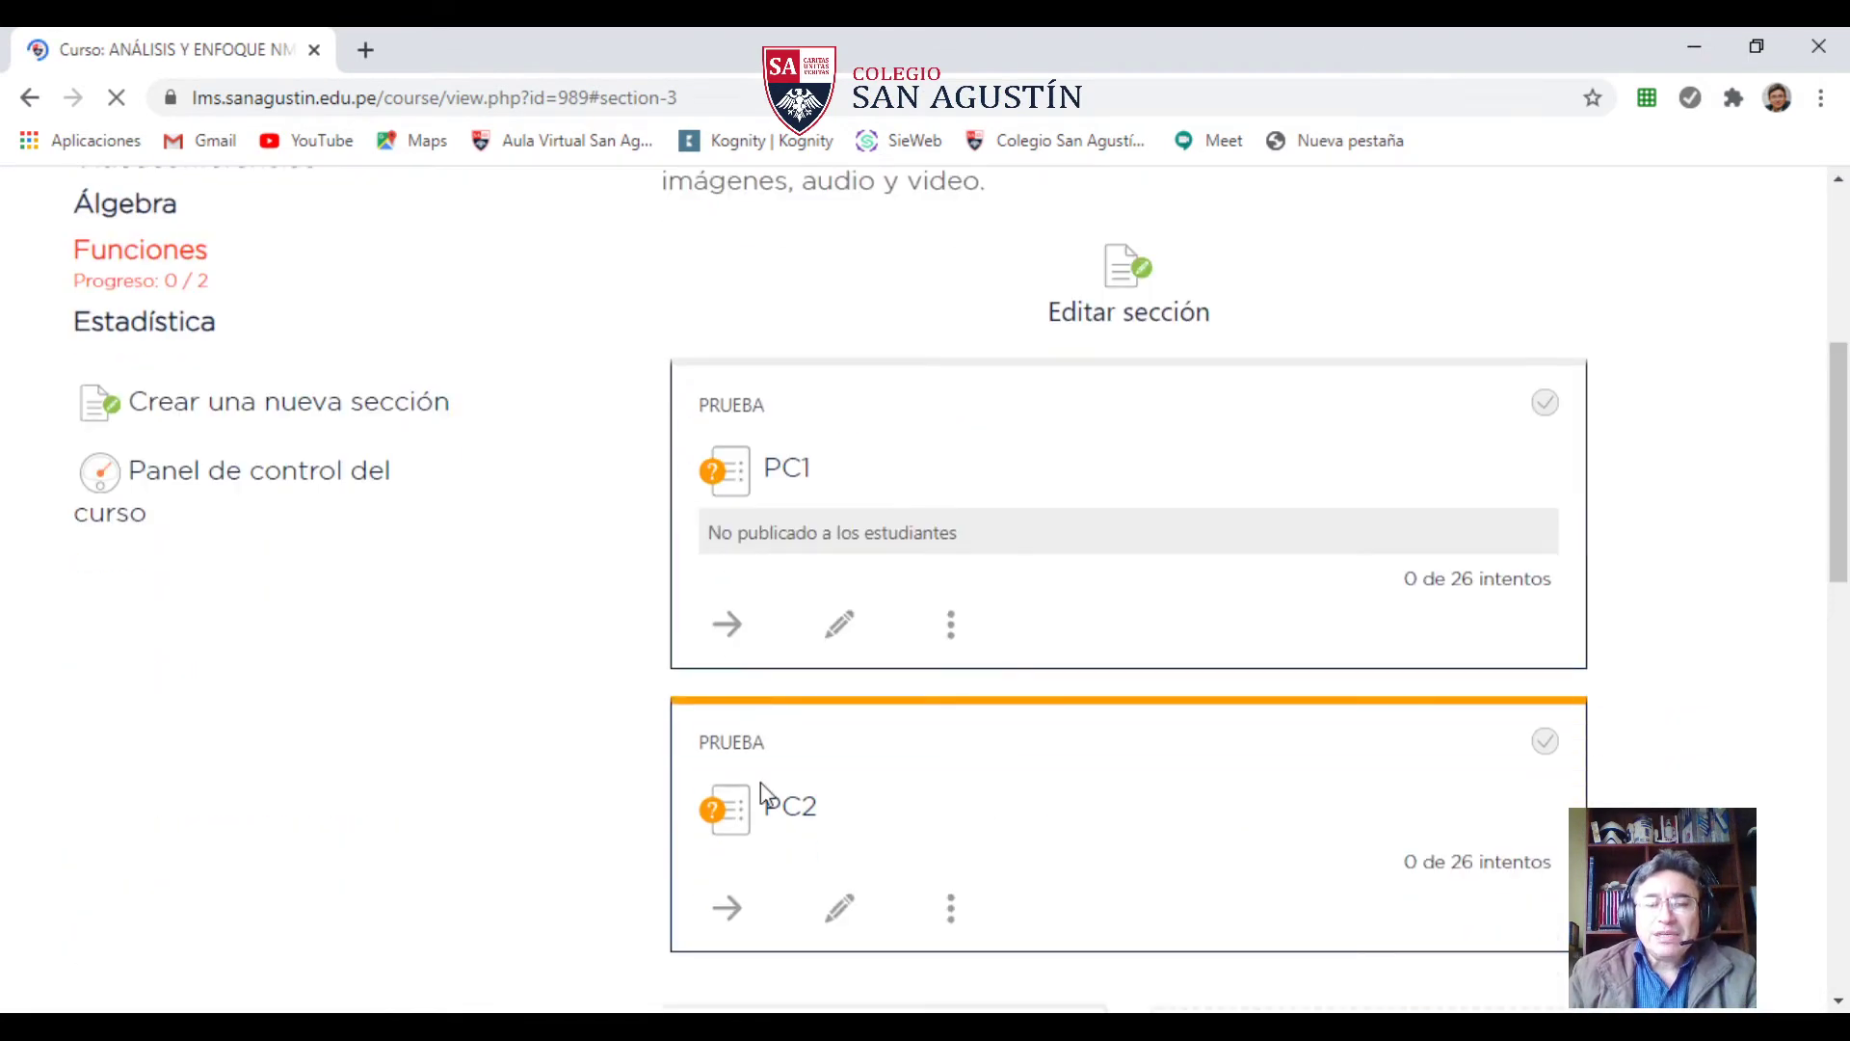
scroll(767, 814, up, 2)
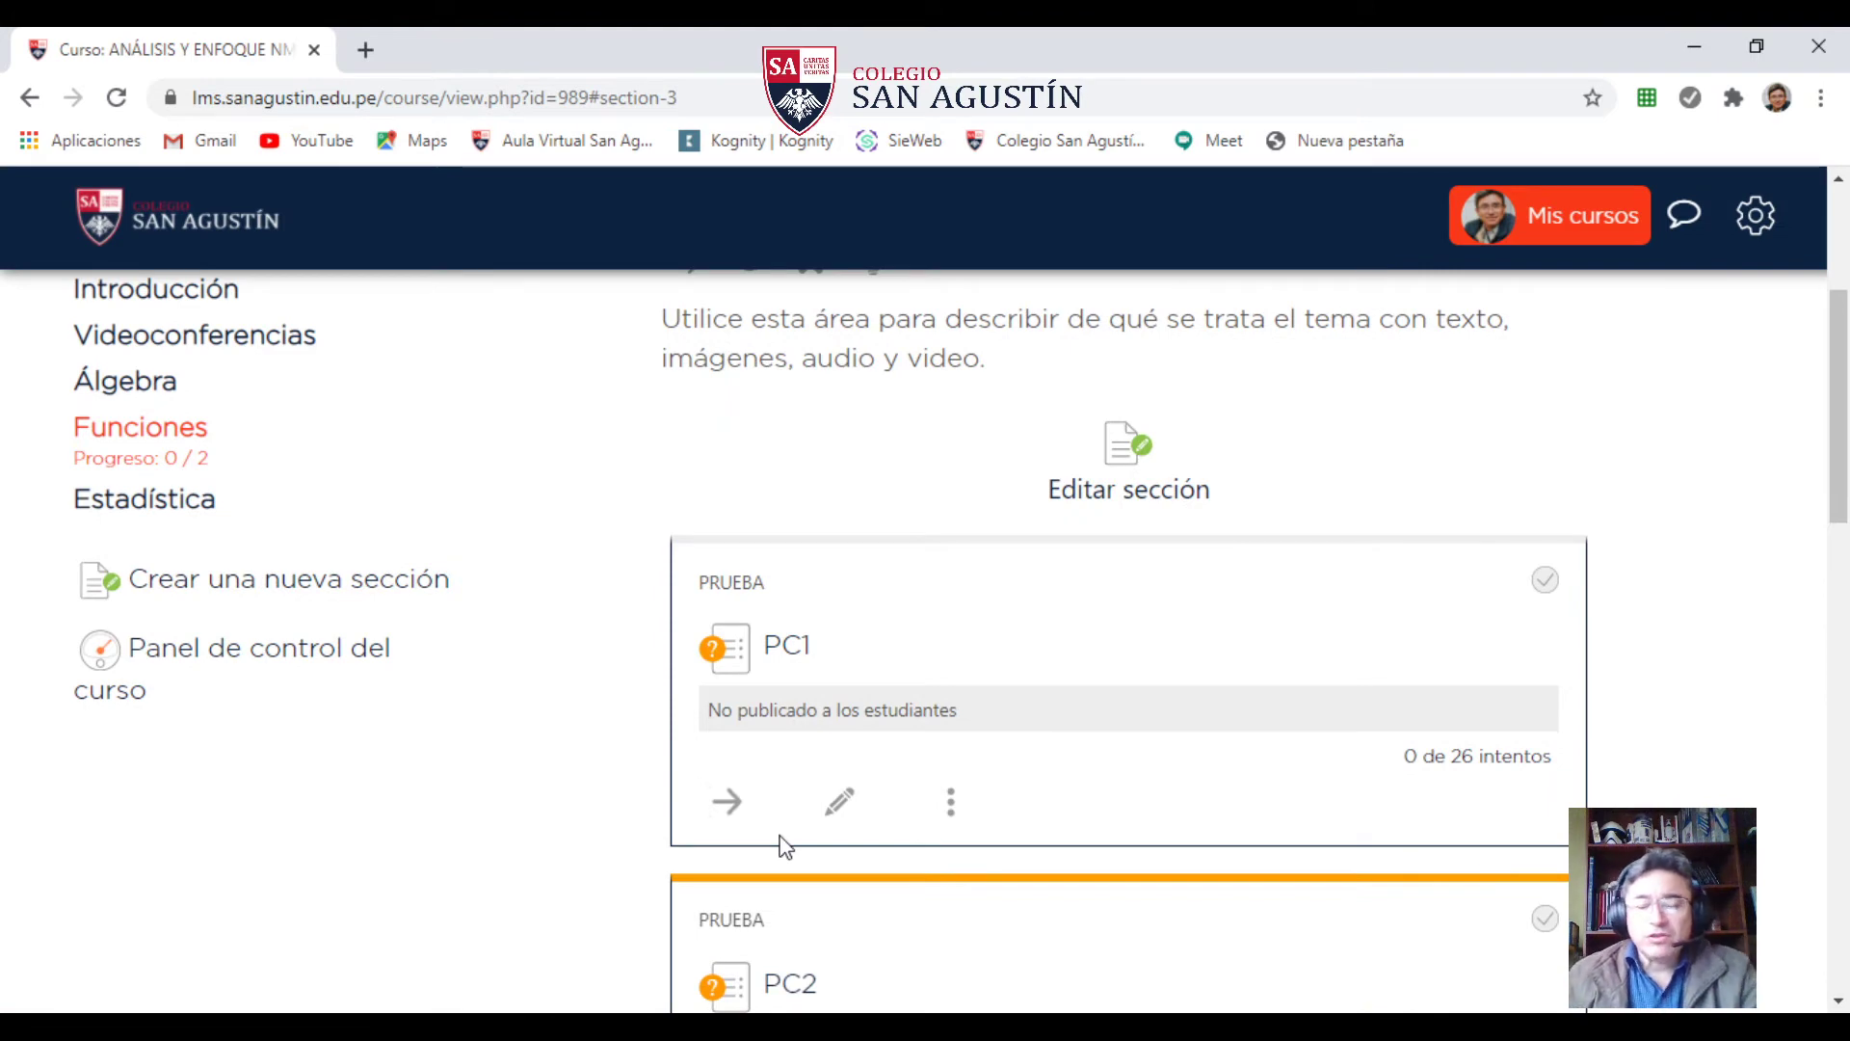
scroll(782, 845, down, 1)
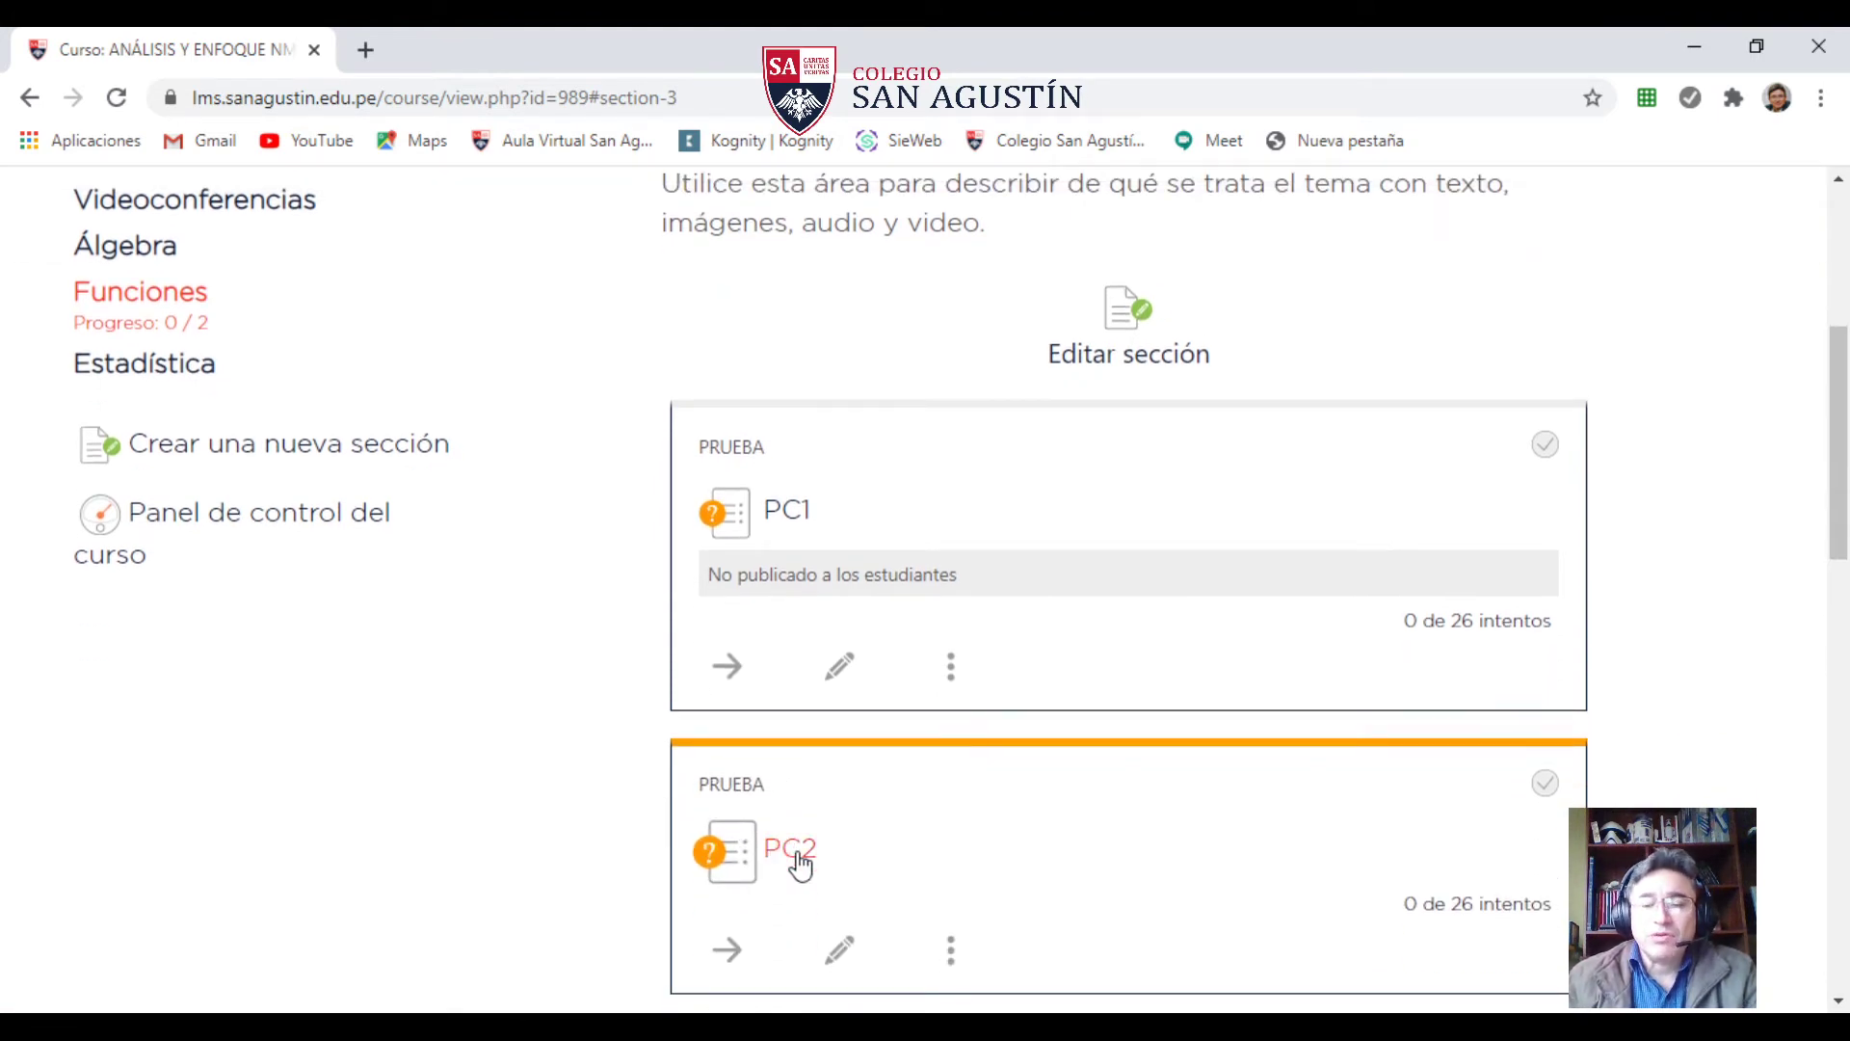
click(790, 850)
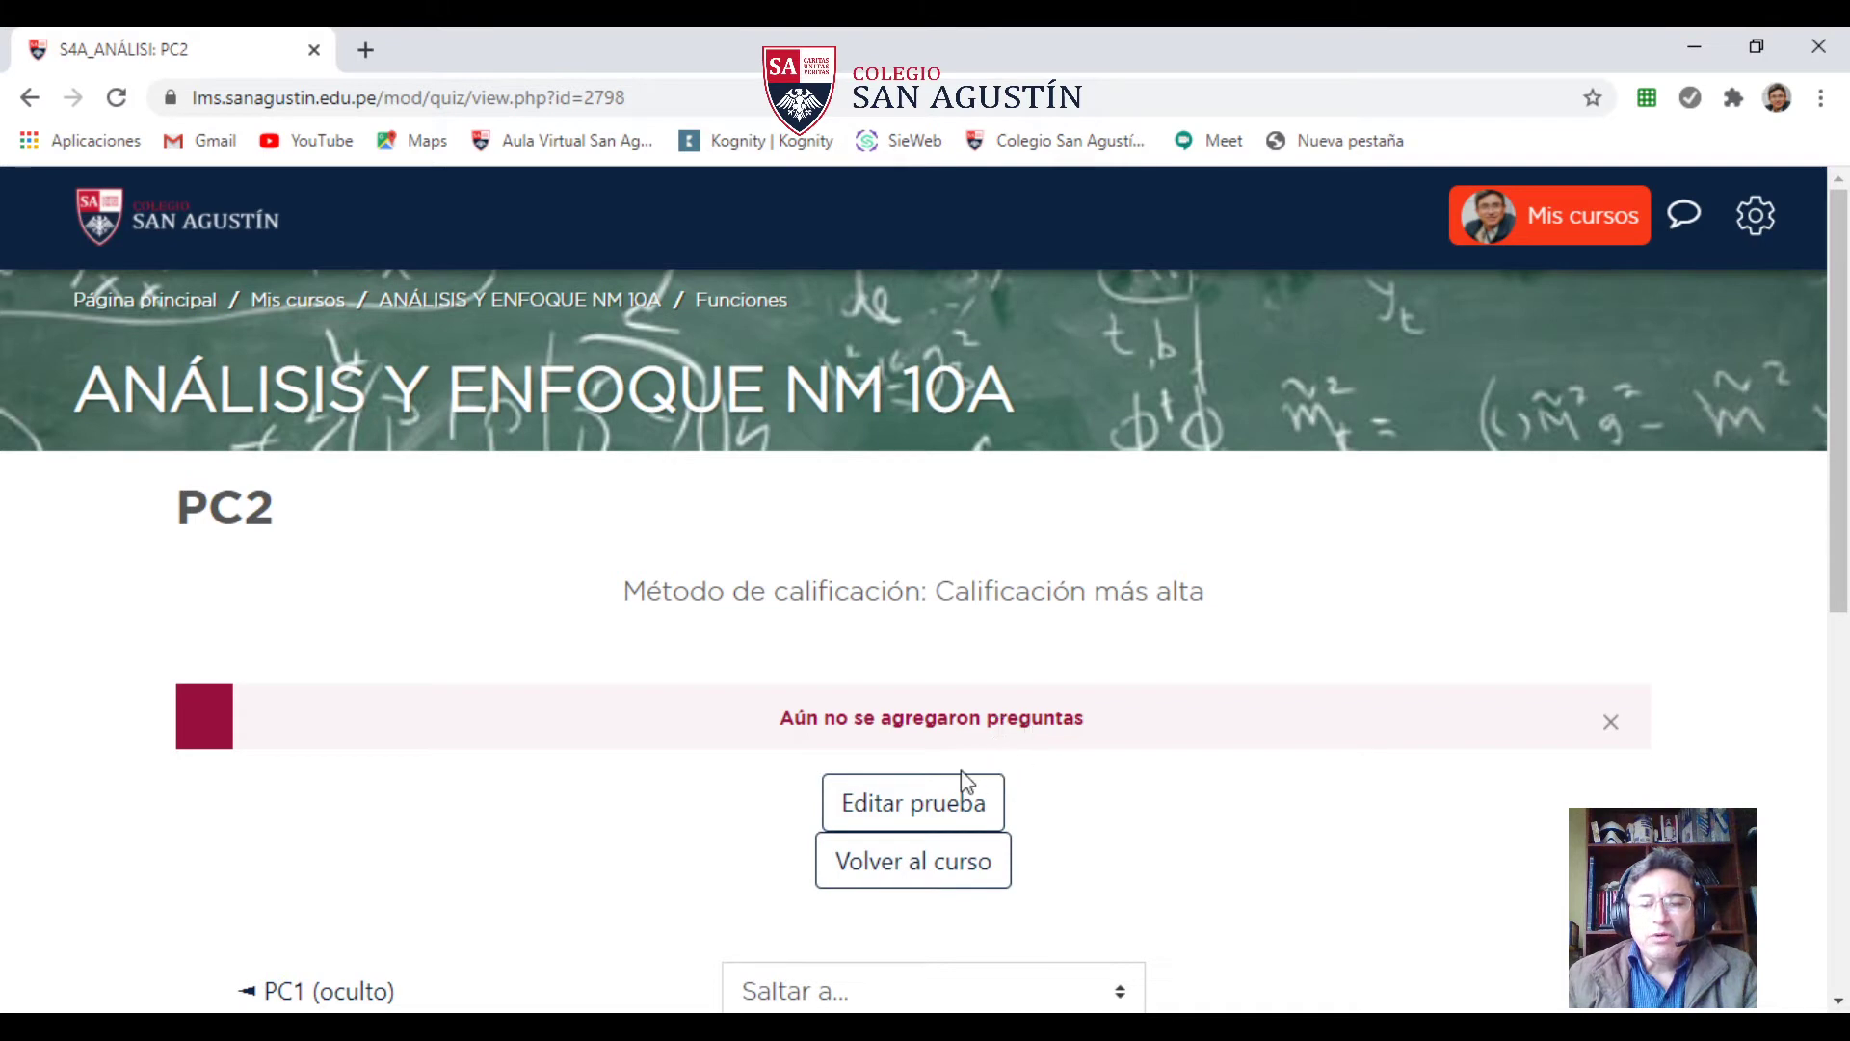
click(899, 822)
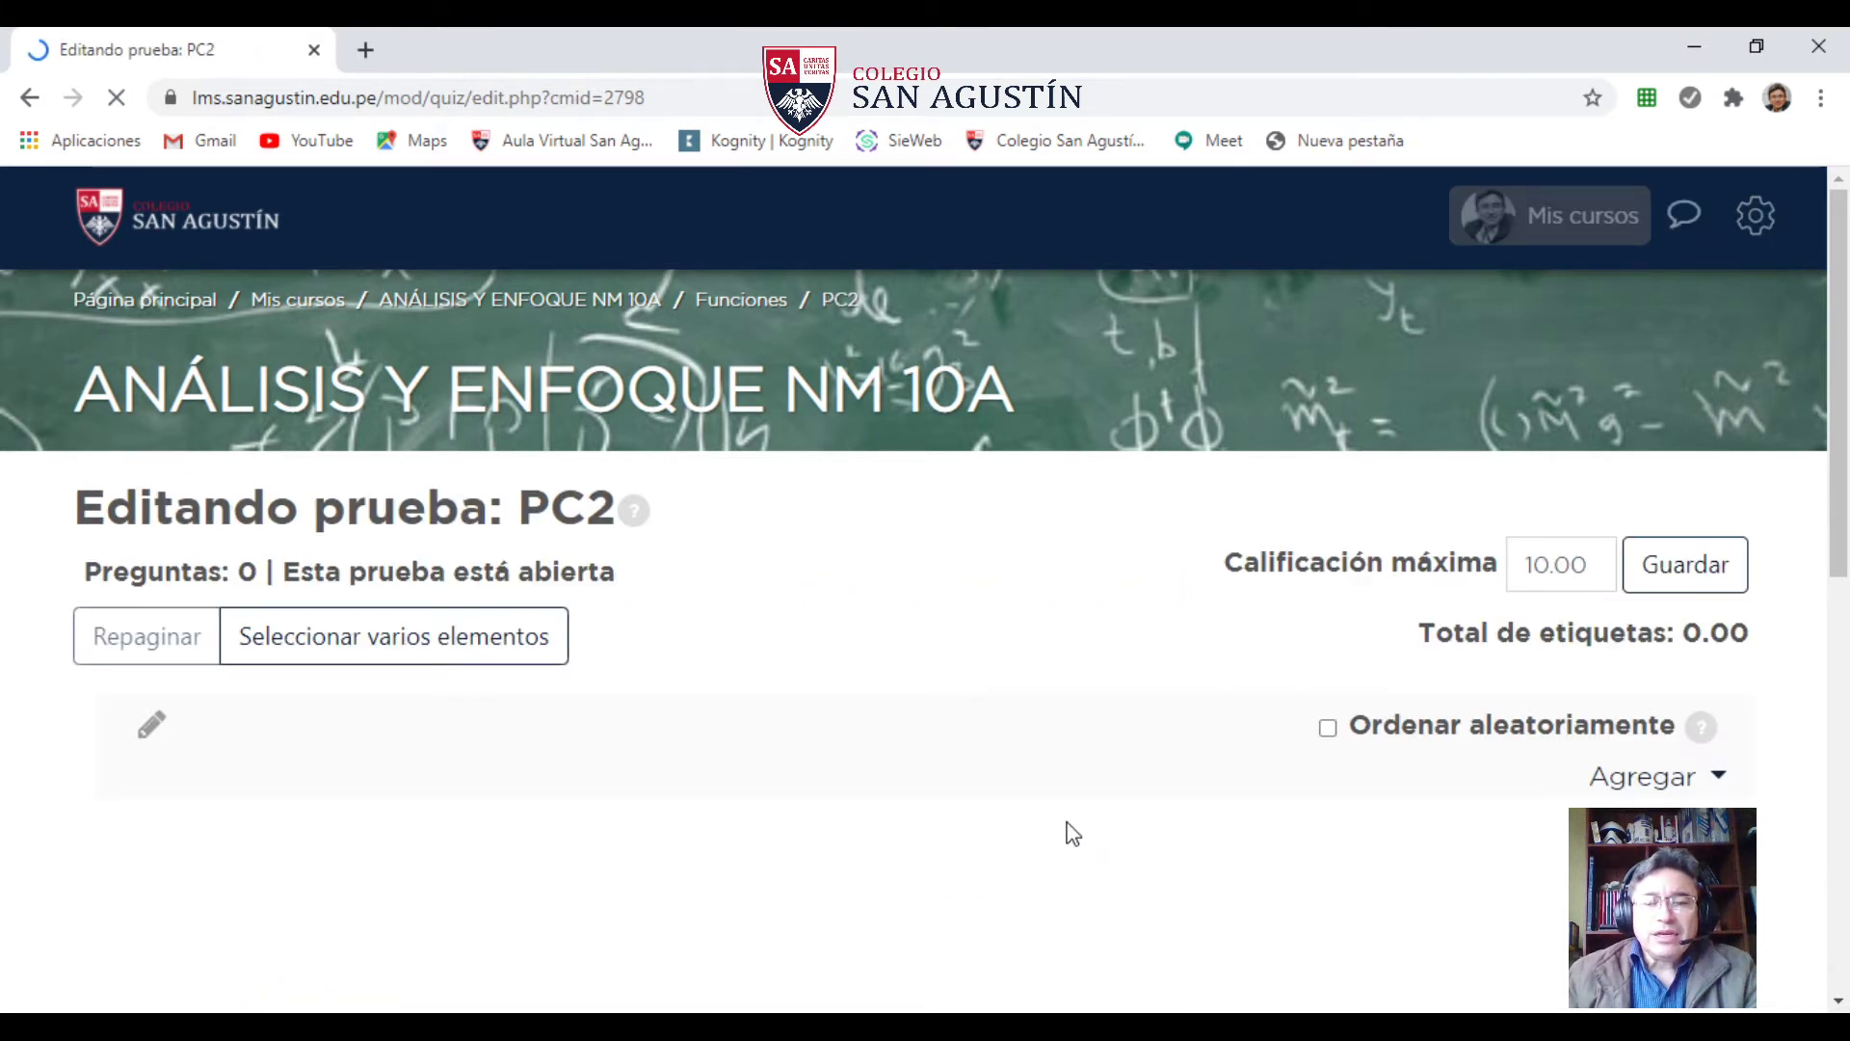
- Examine the question types offered when adding a new question to PC2 and leave the chooser without adding one
scroll(590, 661, down, 2)
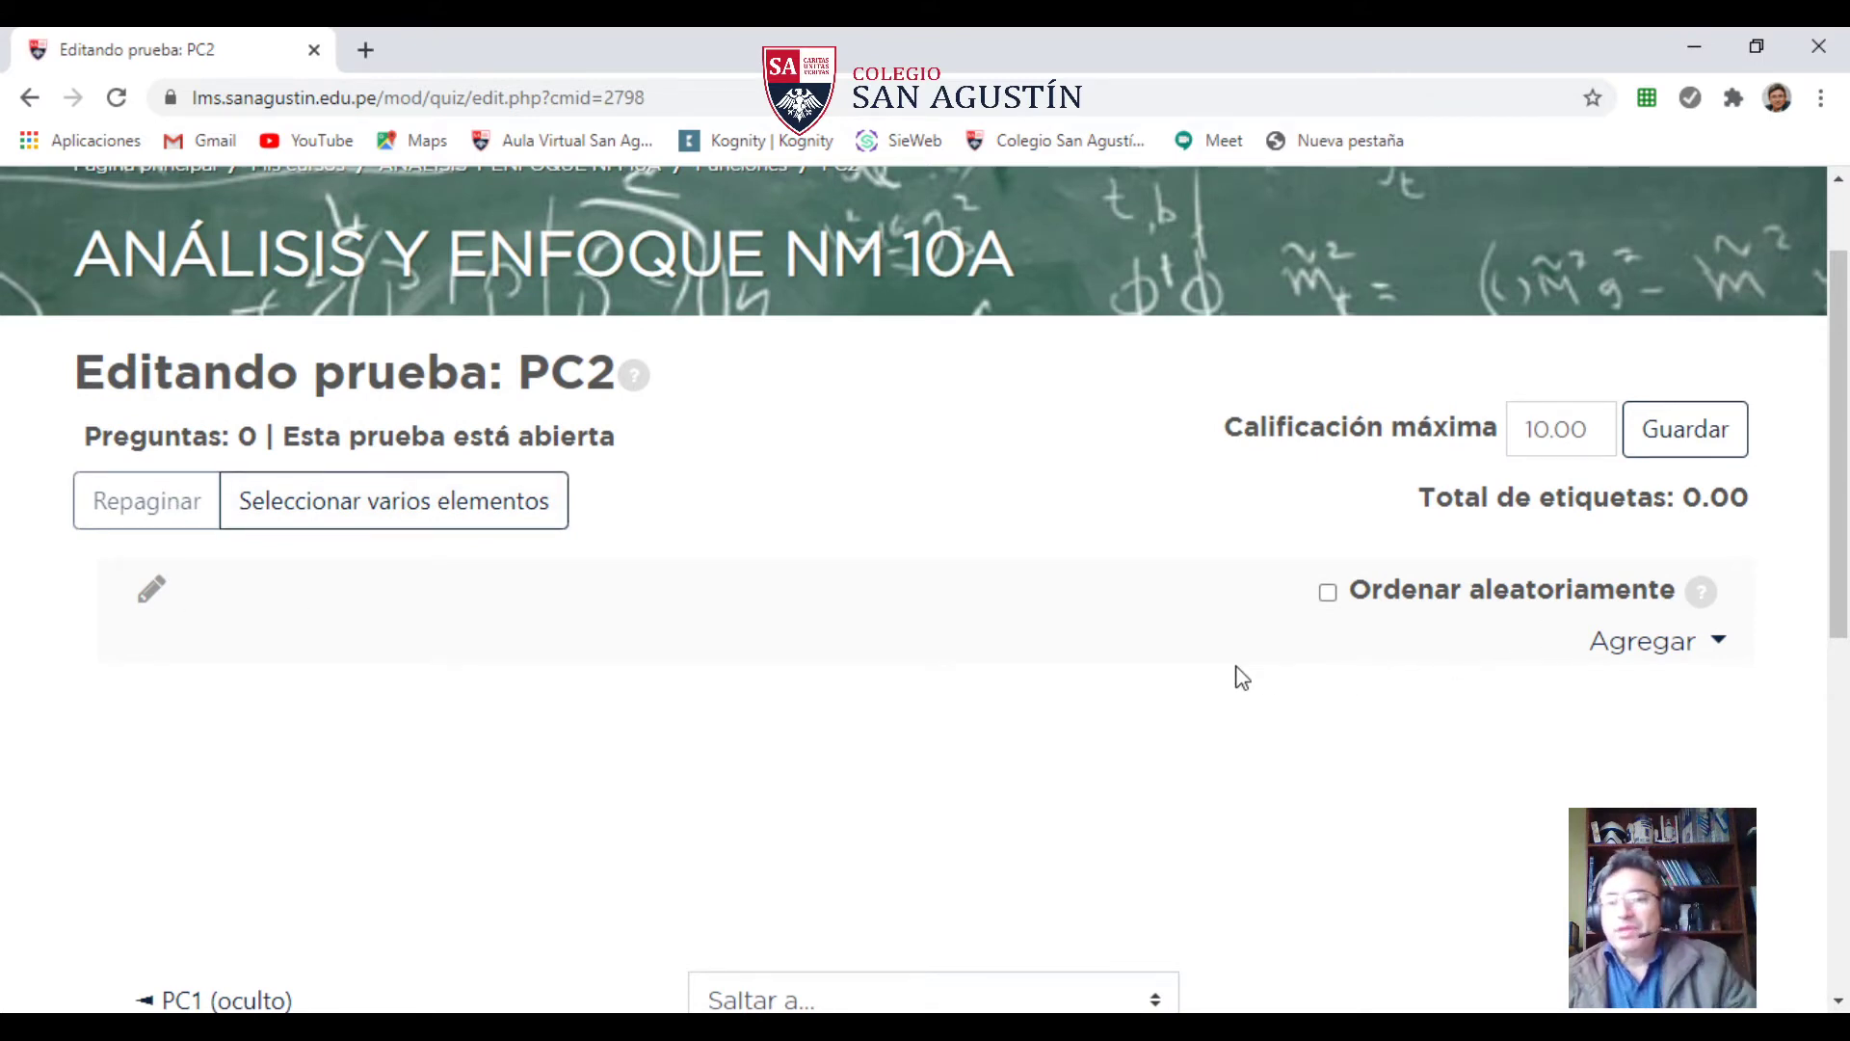
click(1646, 661)
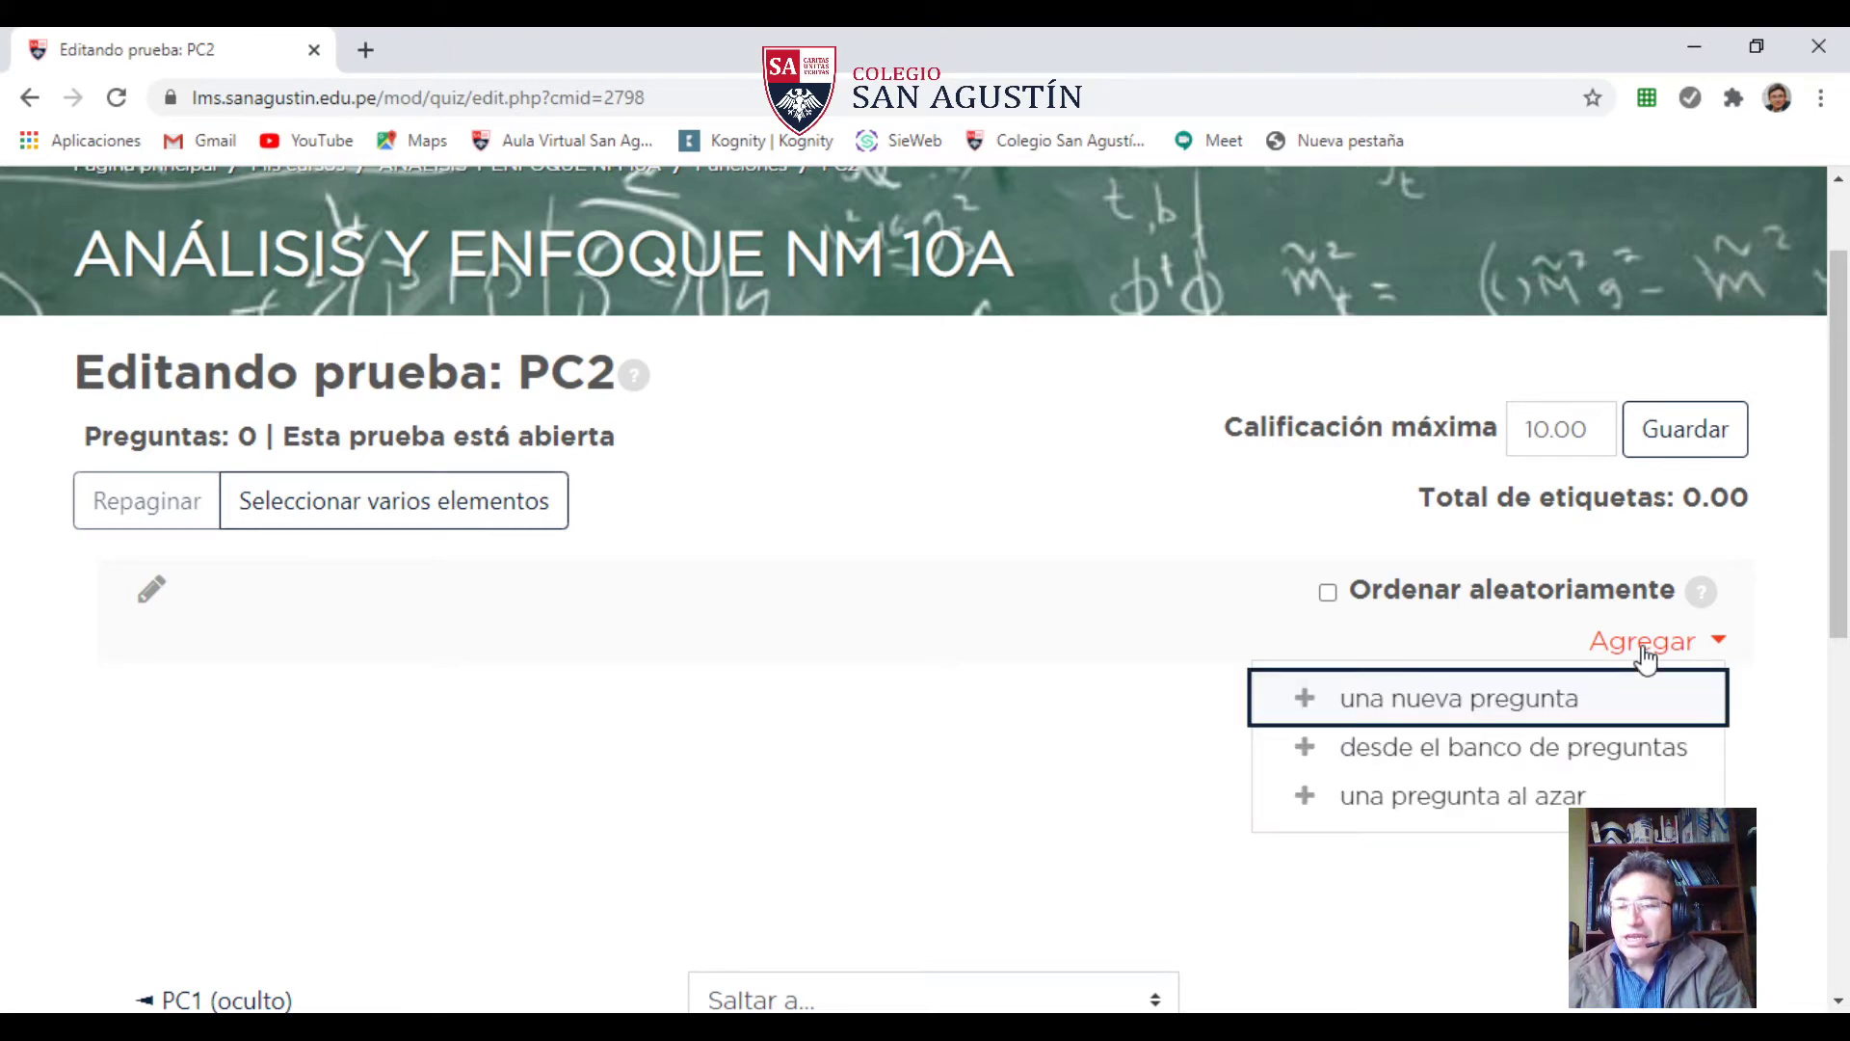
click(1373, 703)
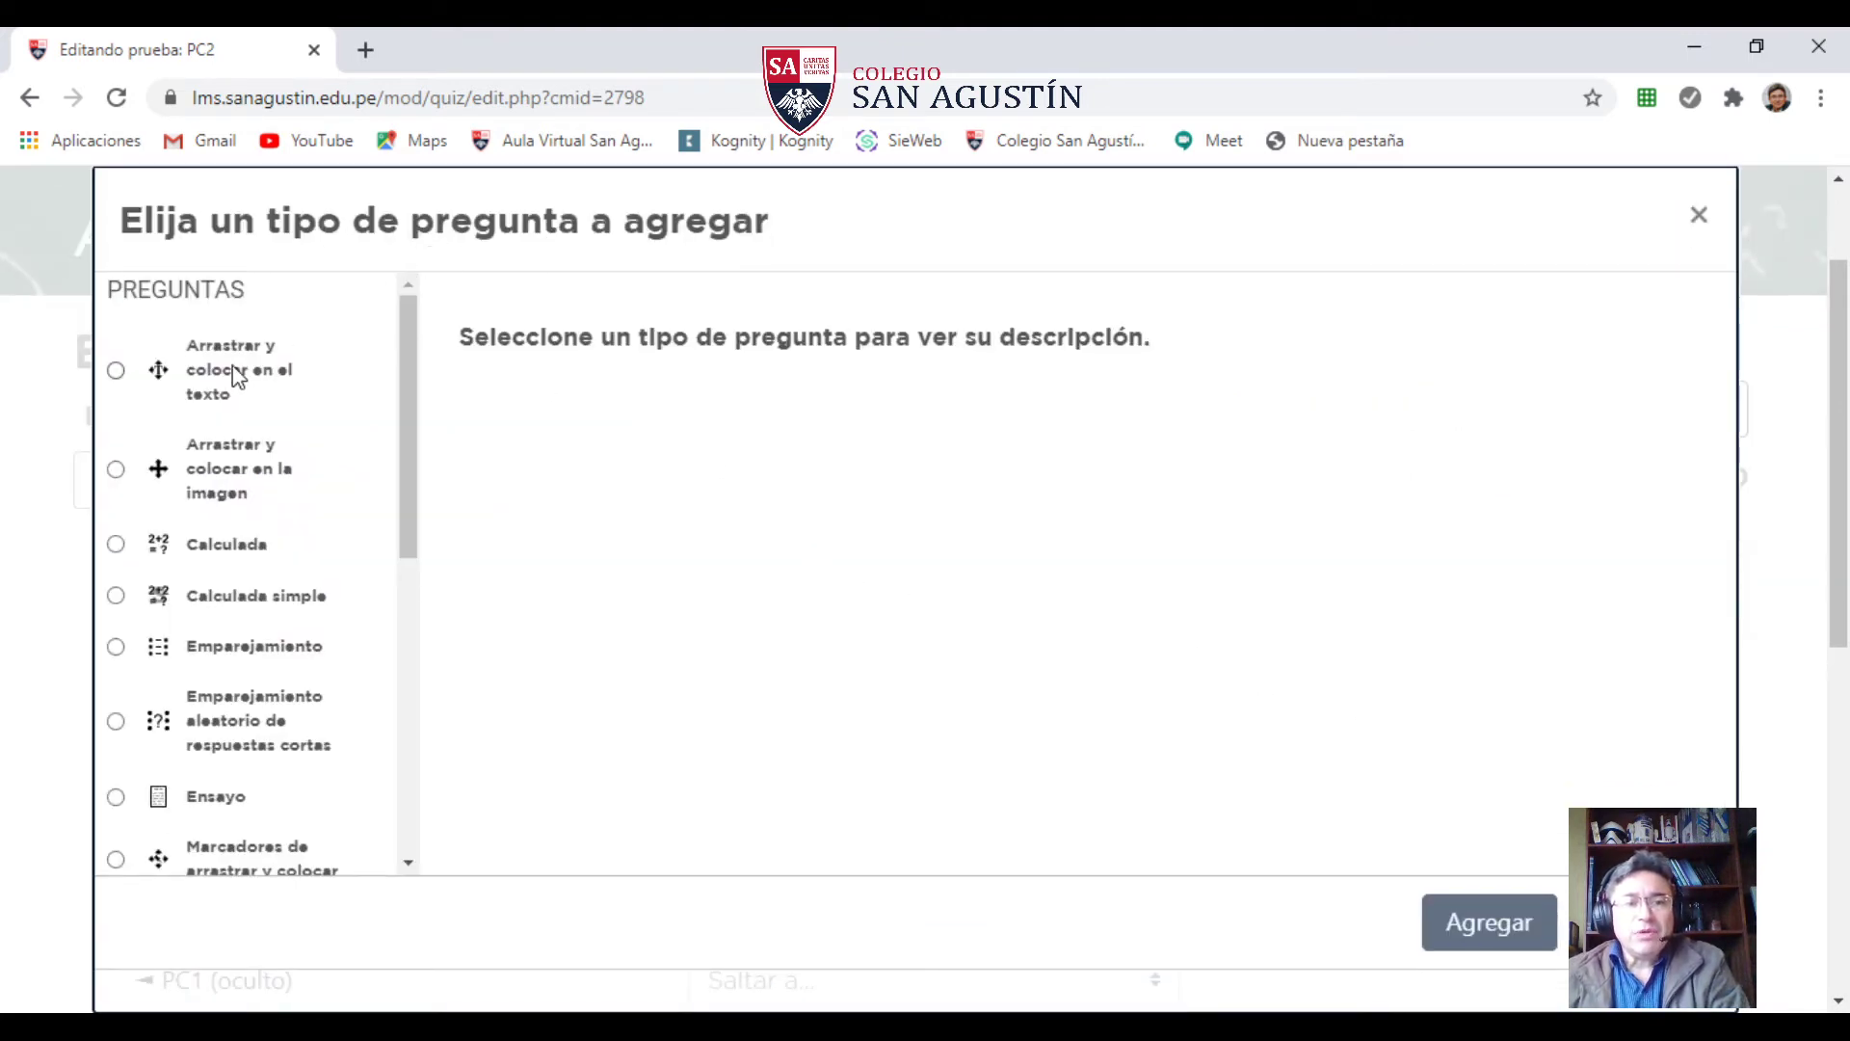
scroll(217, 401, down, 8)
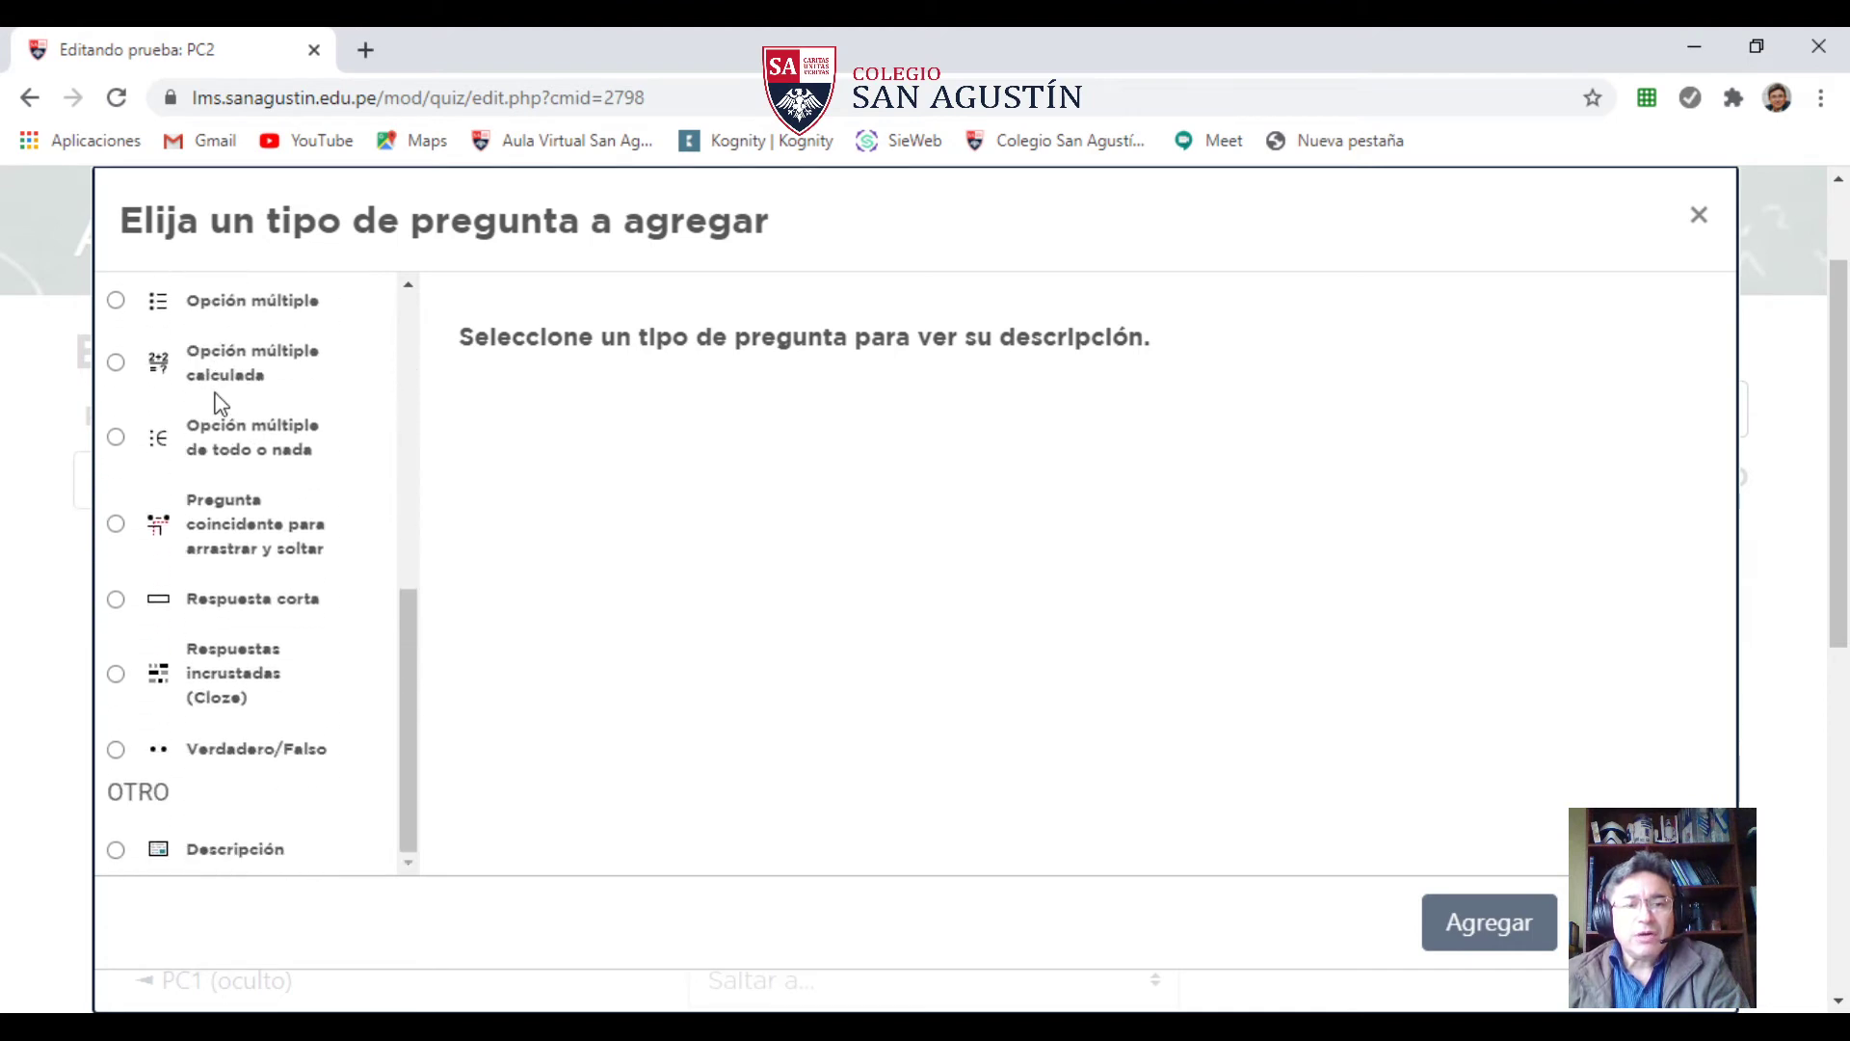
scroll(211, 525, up, 5)
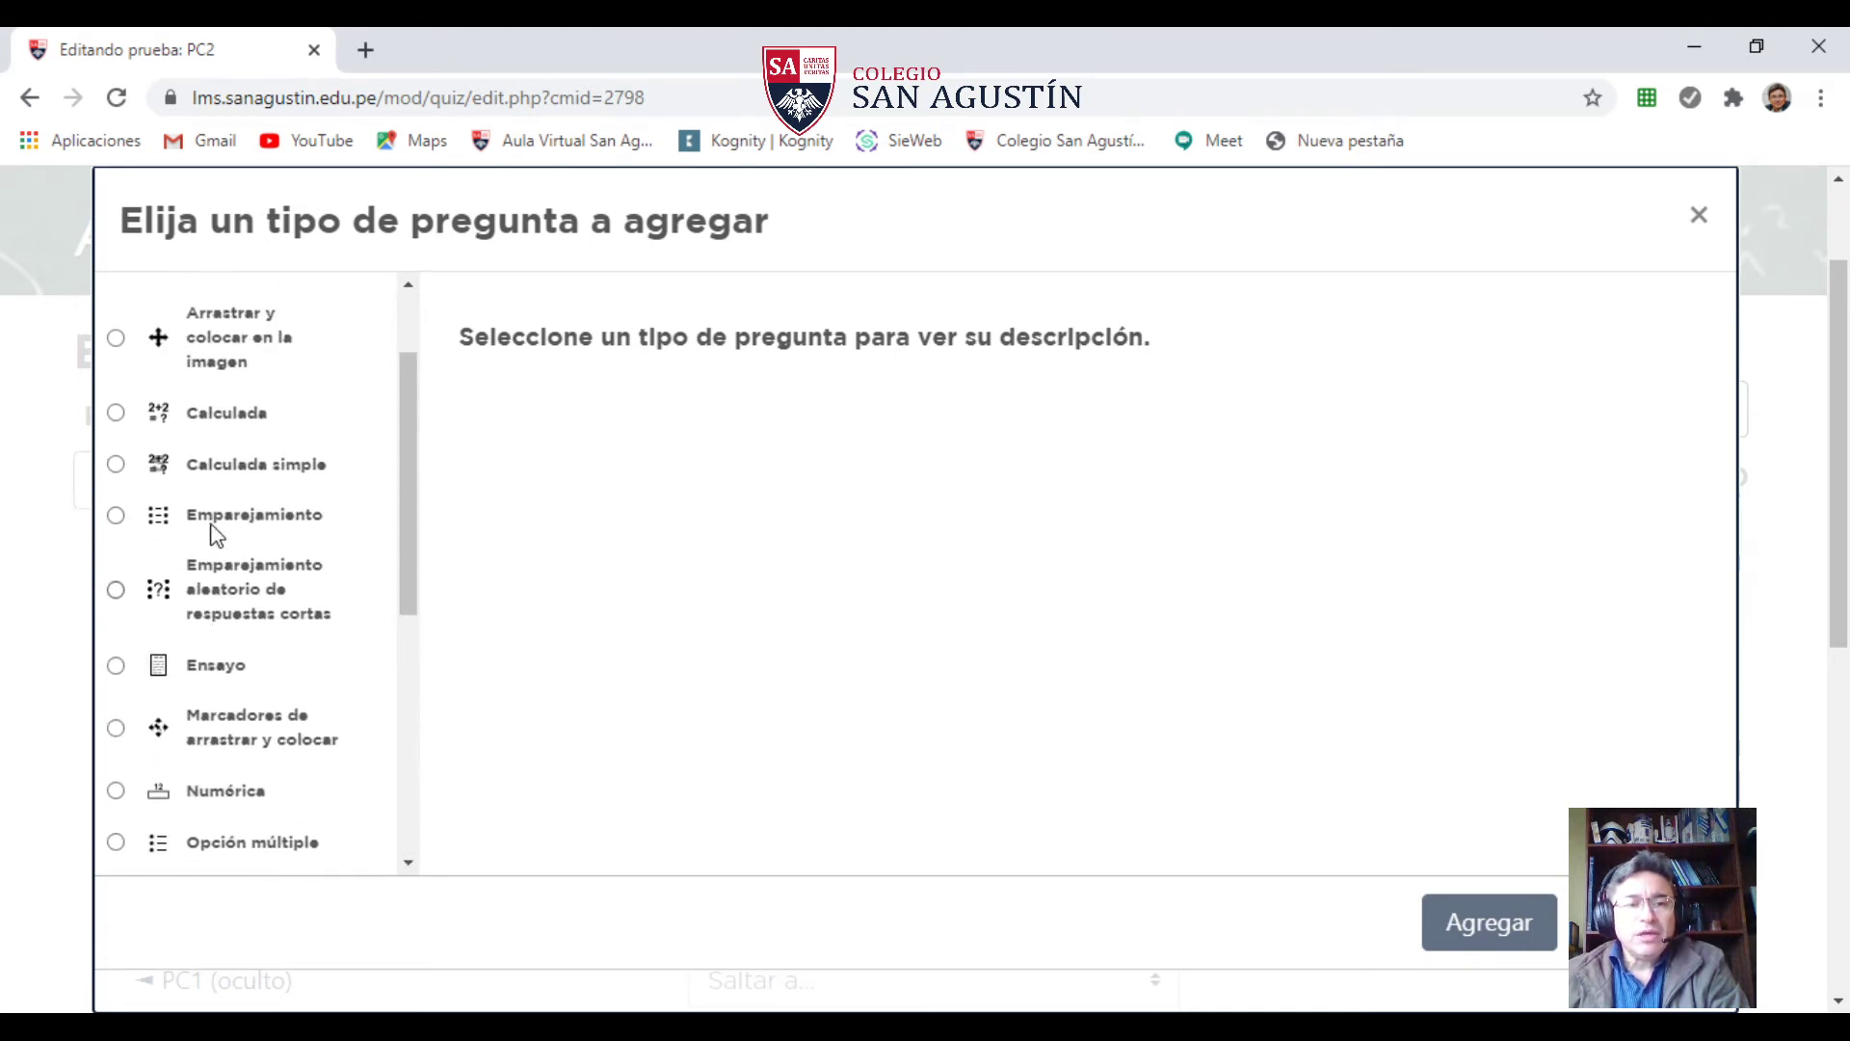
scroll(221, 520, up, 3)
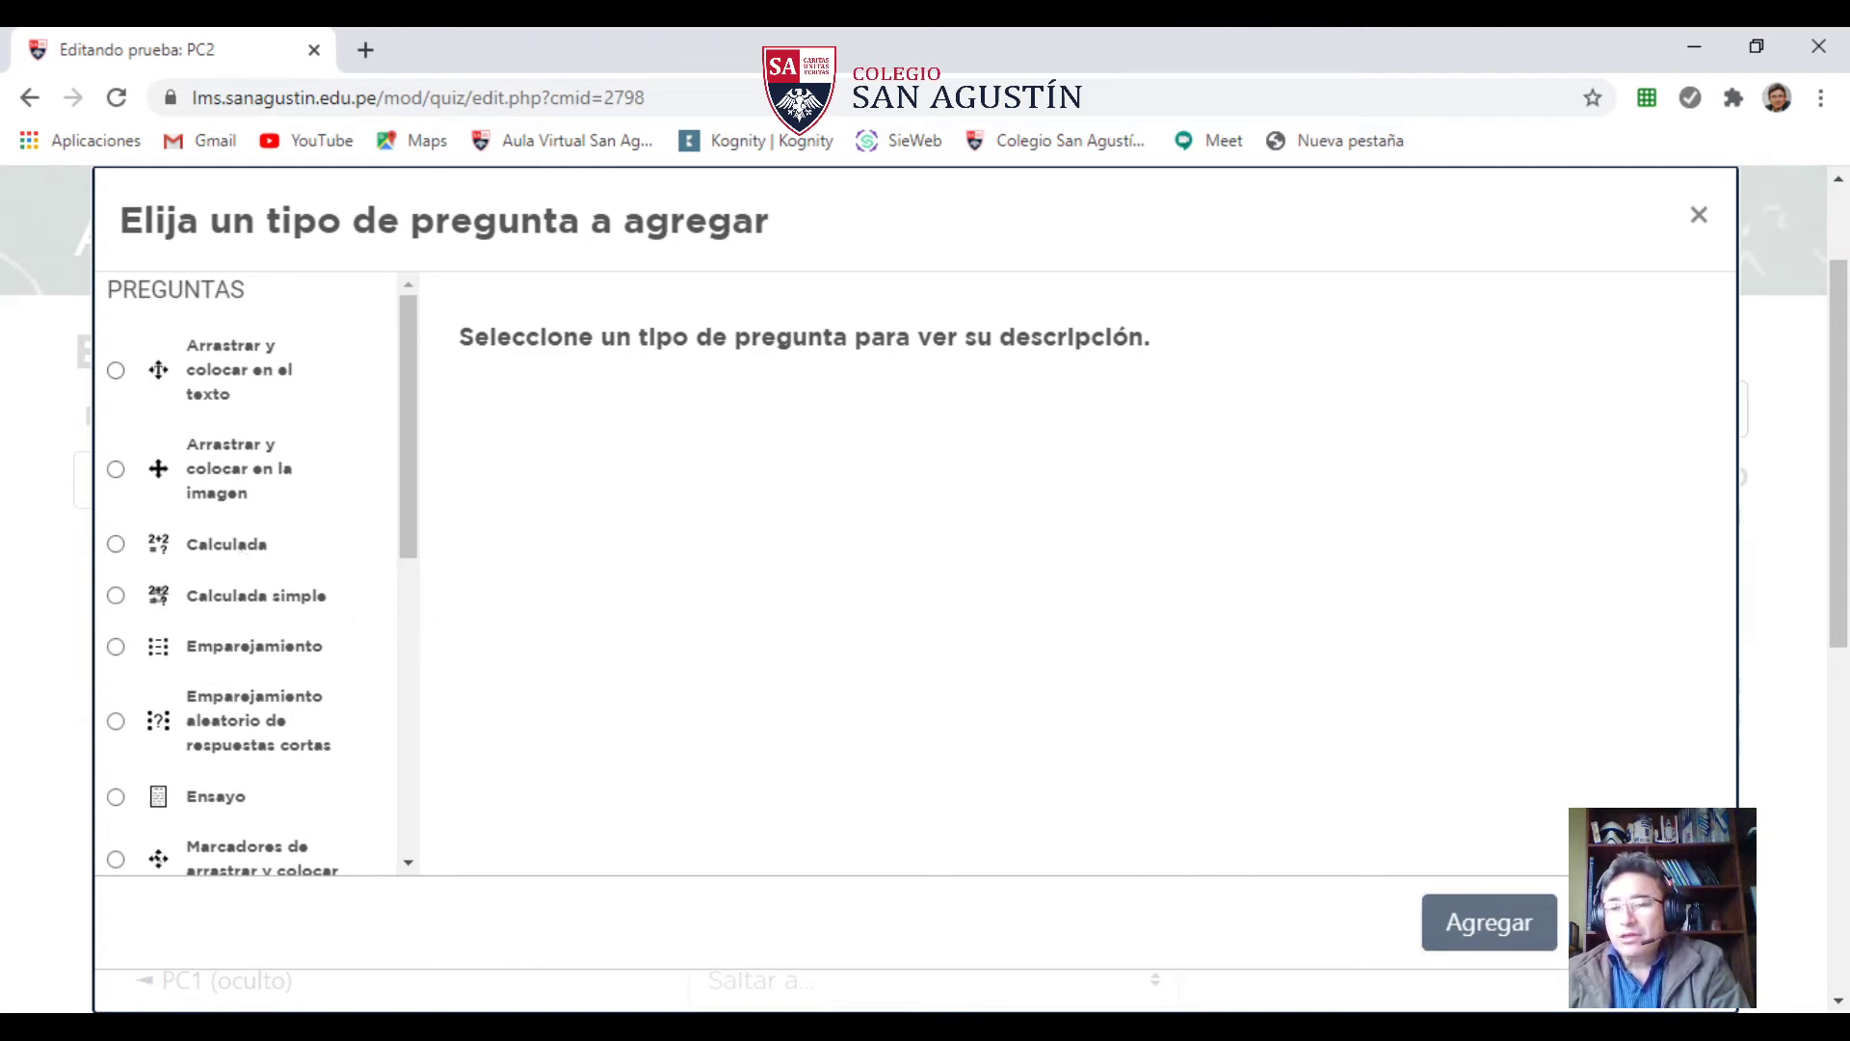
key(Escape)
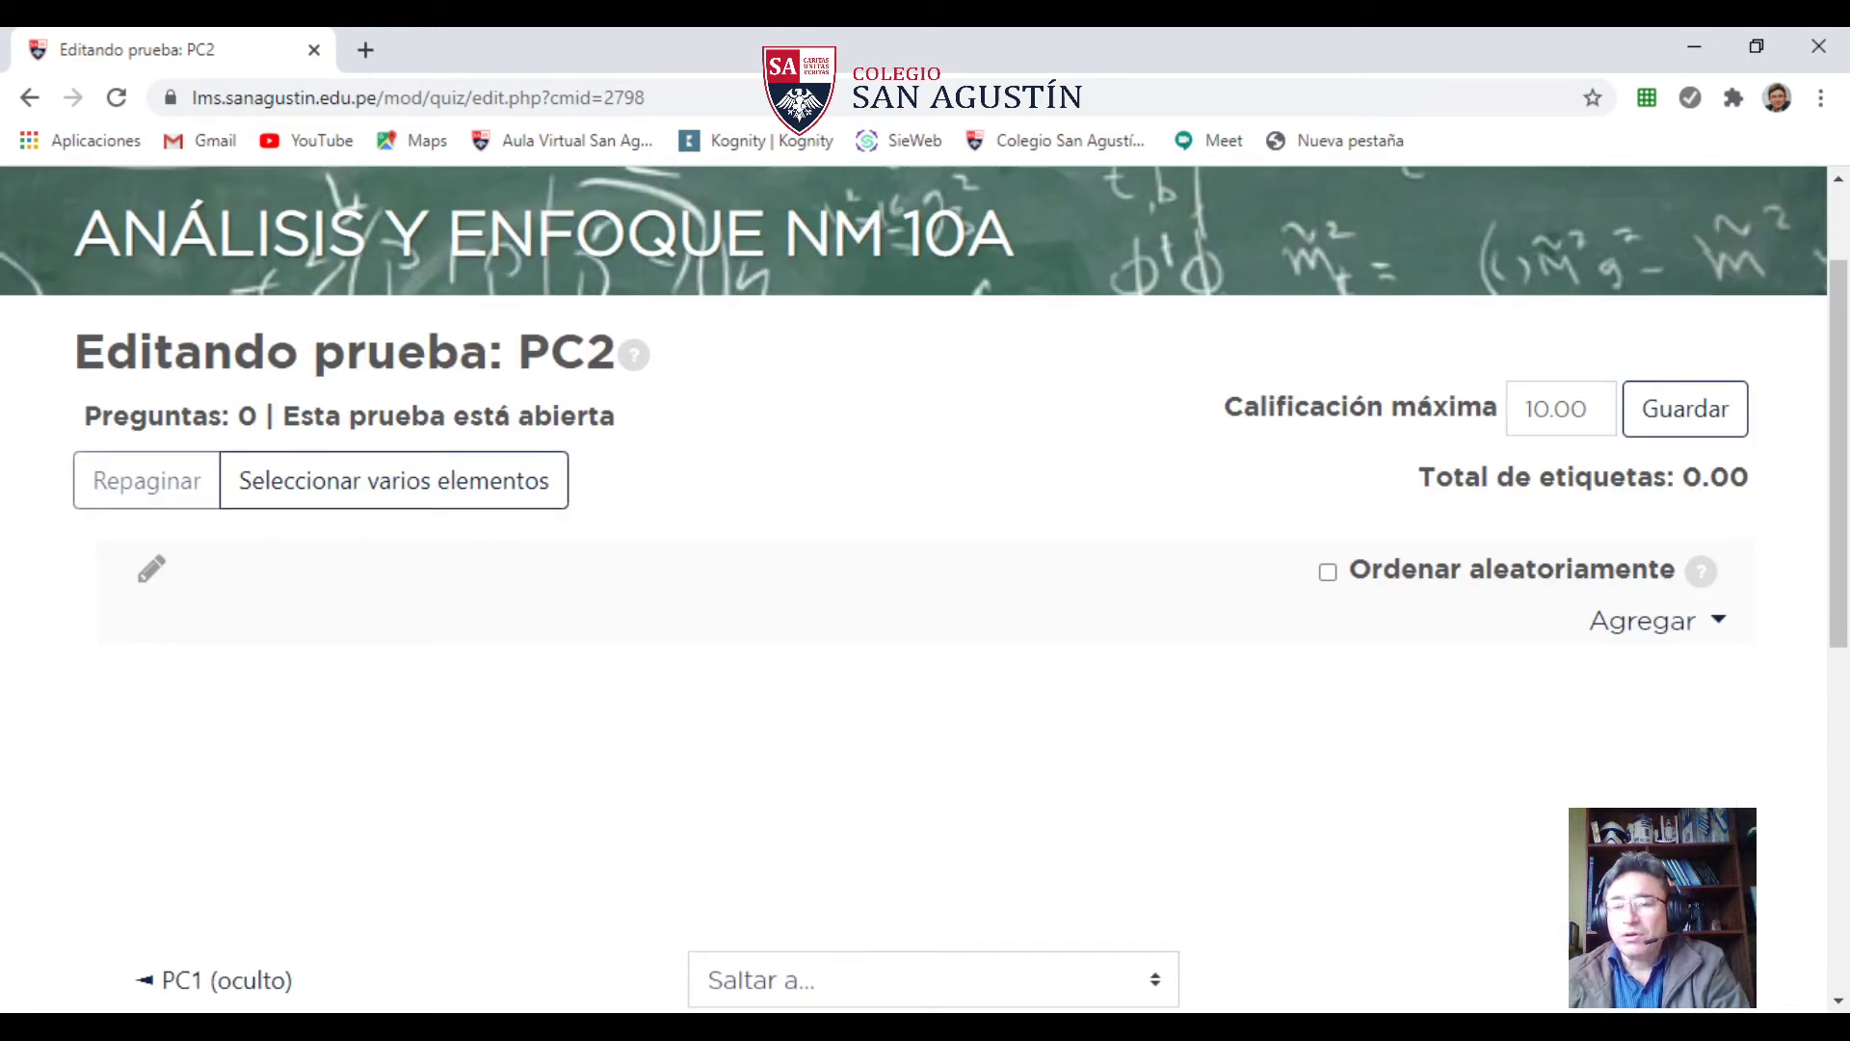
click(1721, 626)
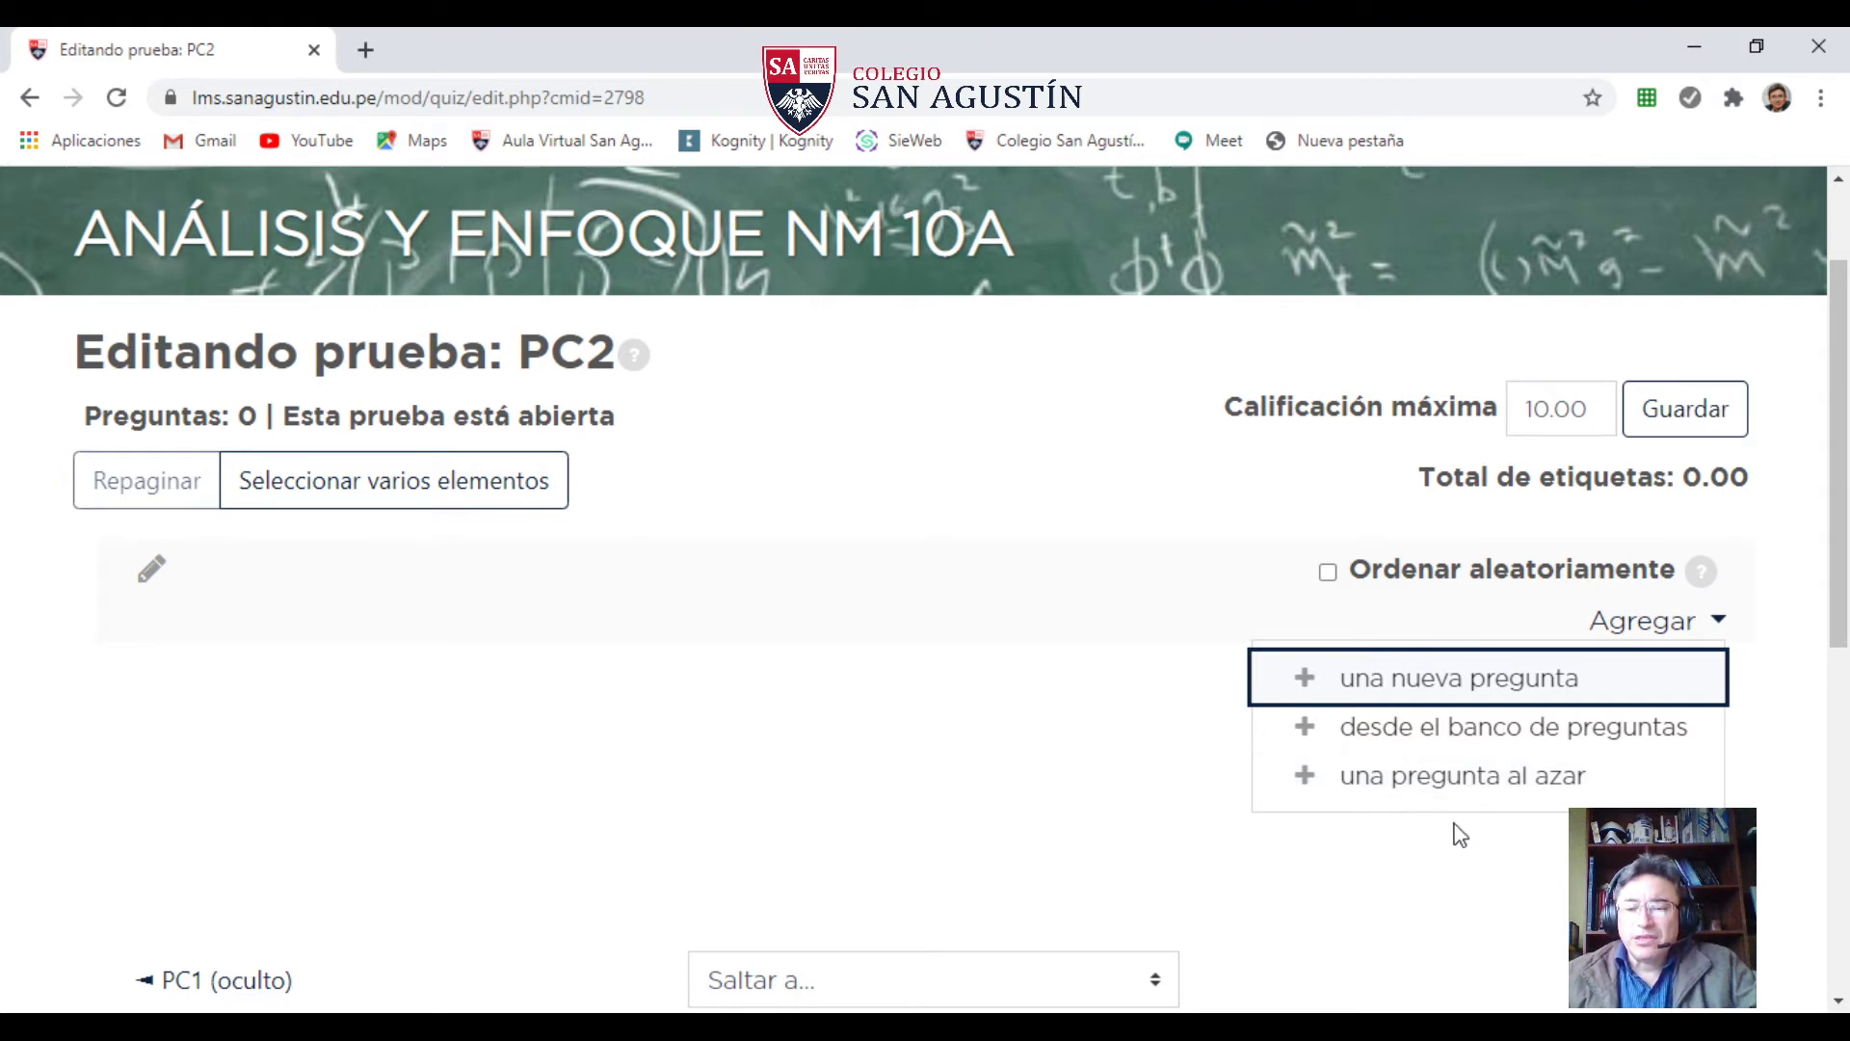
click(1430, 682)
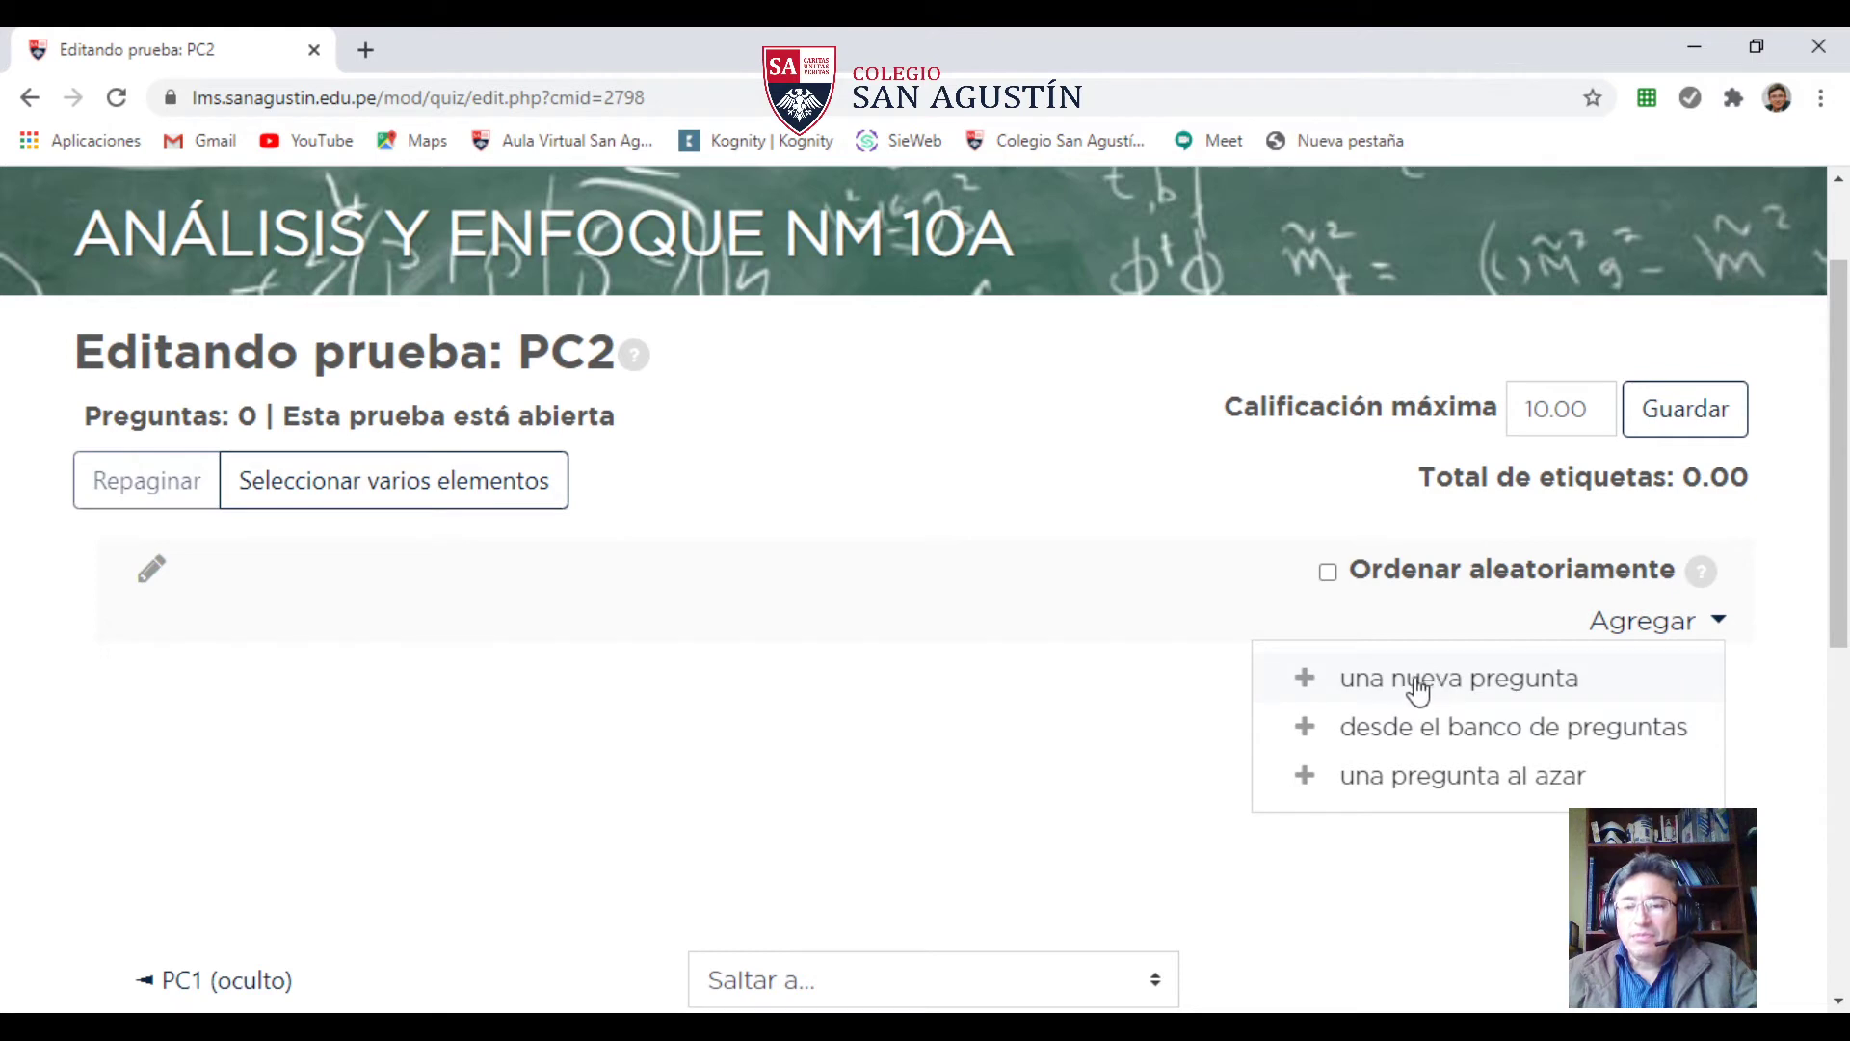
click(1407, 695)
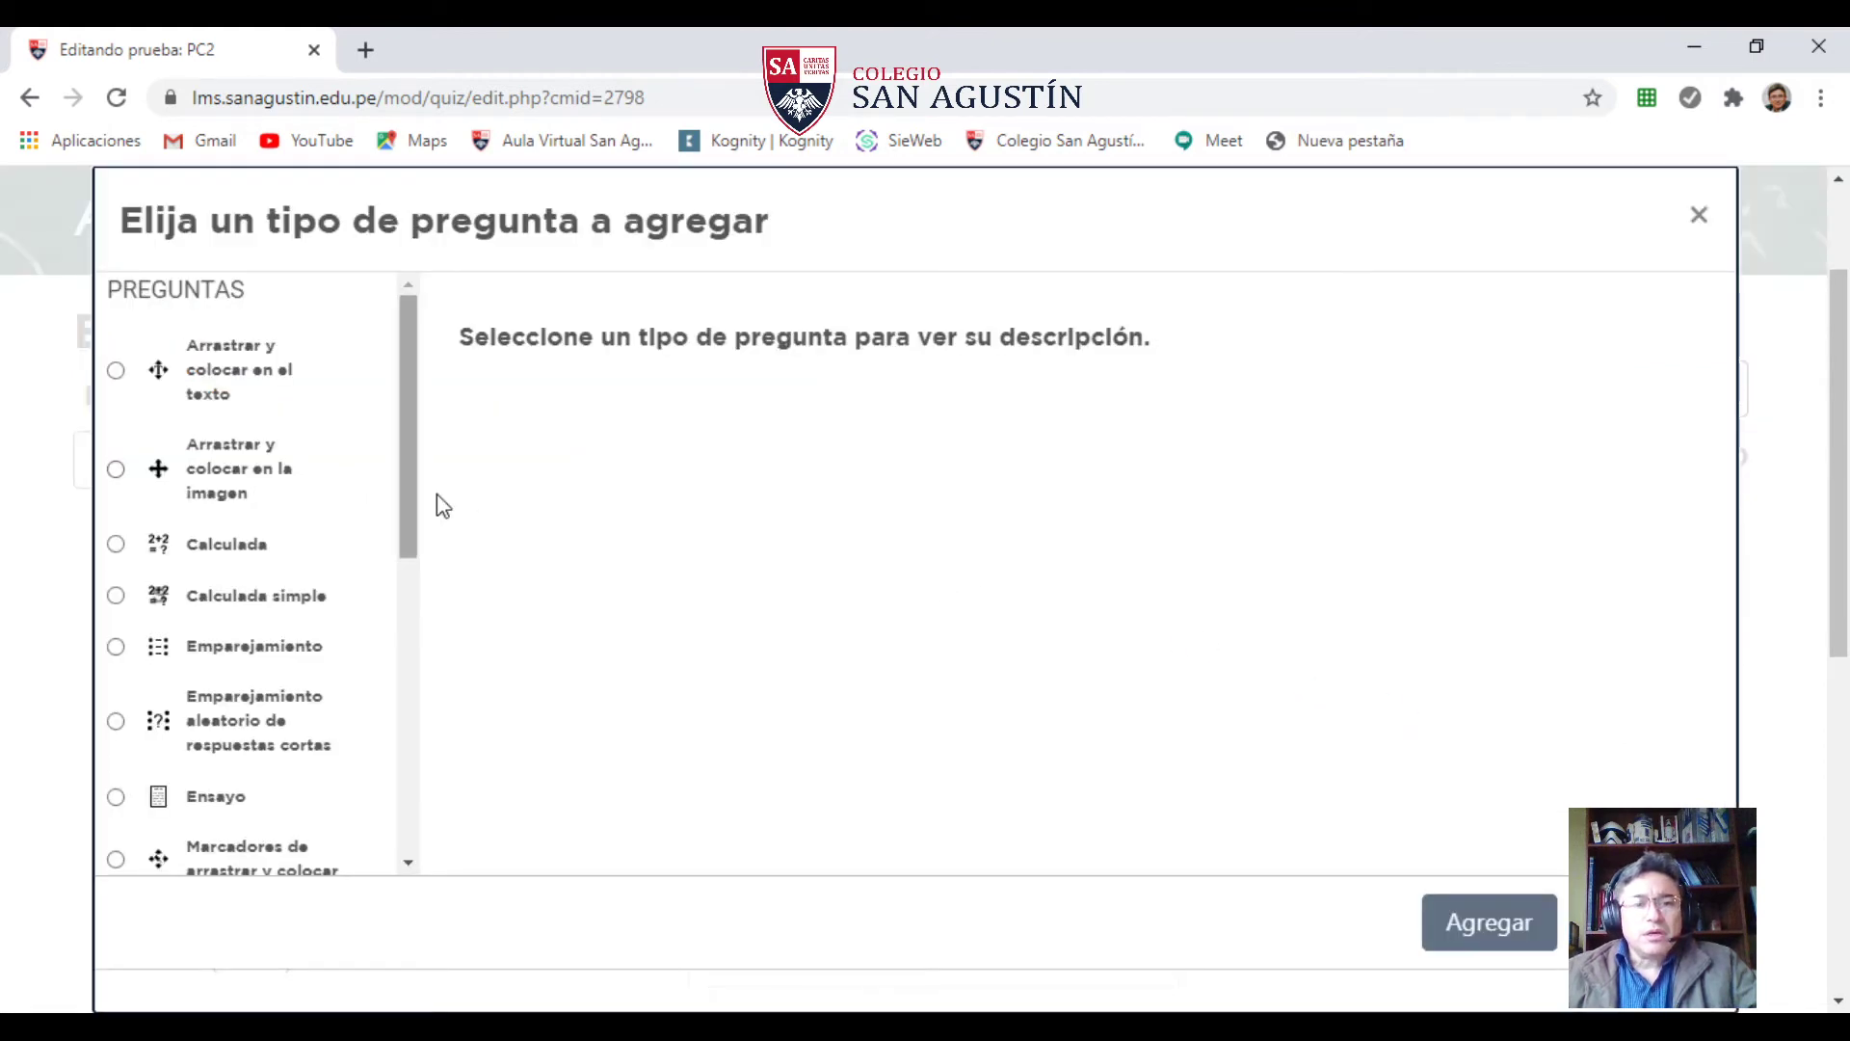
click(1701, 216)
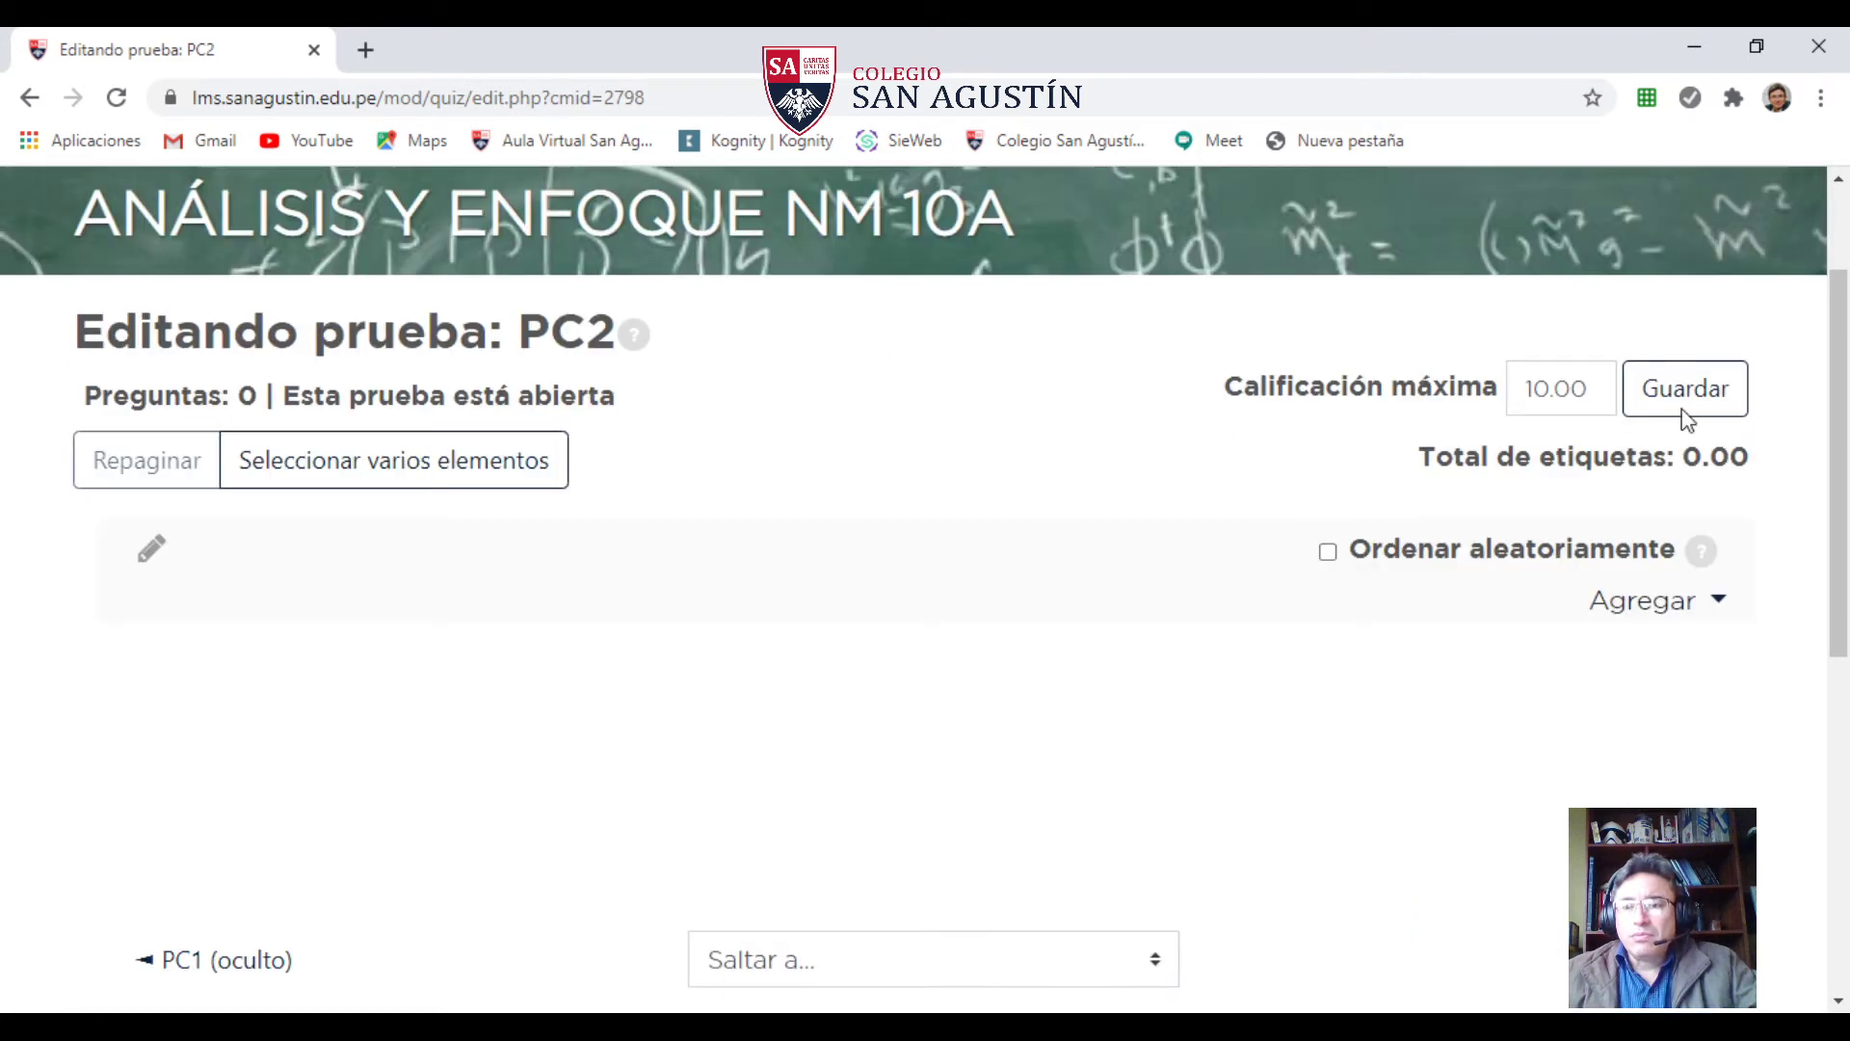
- Add the question Dominio Rango 2 from the question bank category Funciones Dominio y Rango to PC2
click(1662, 604)
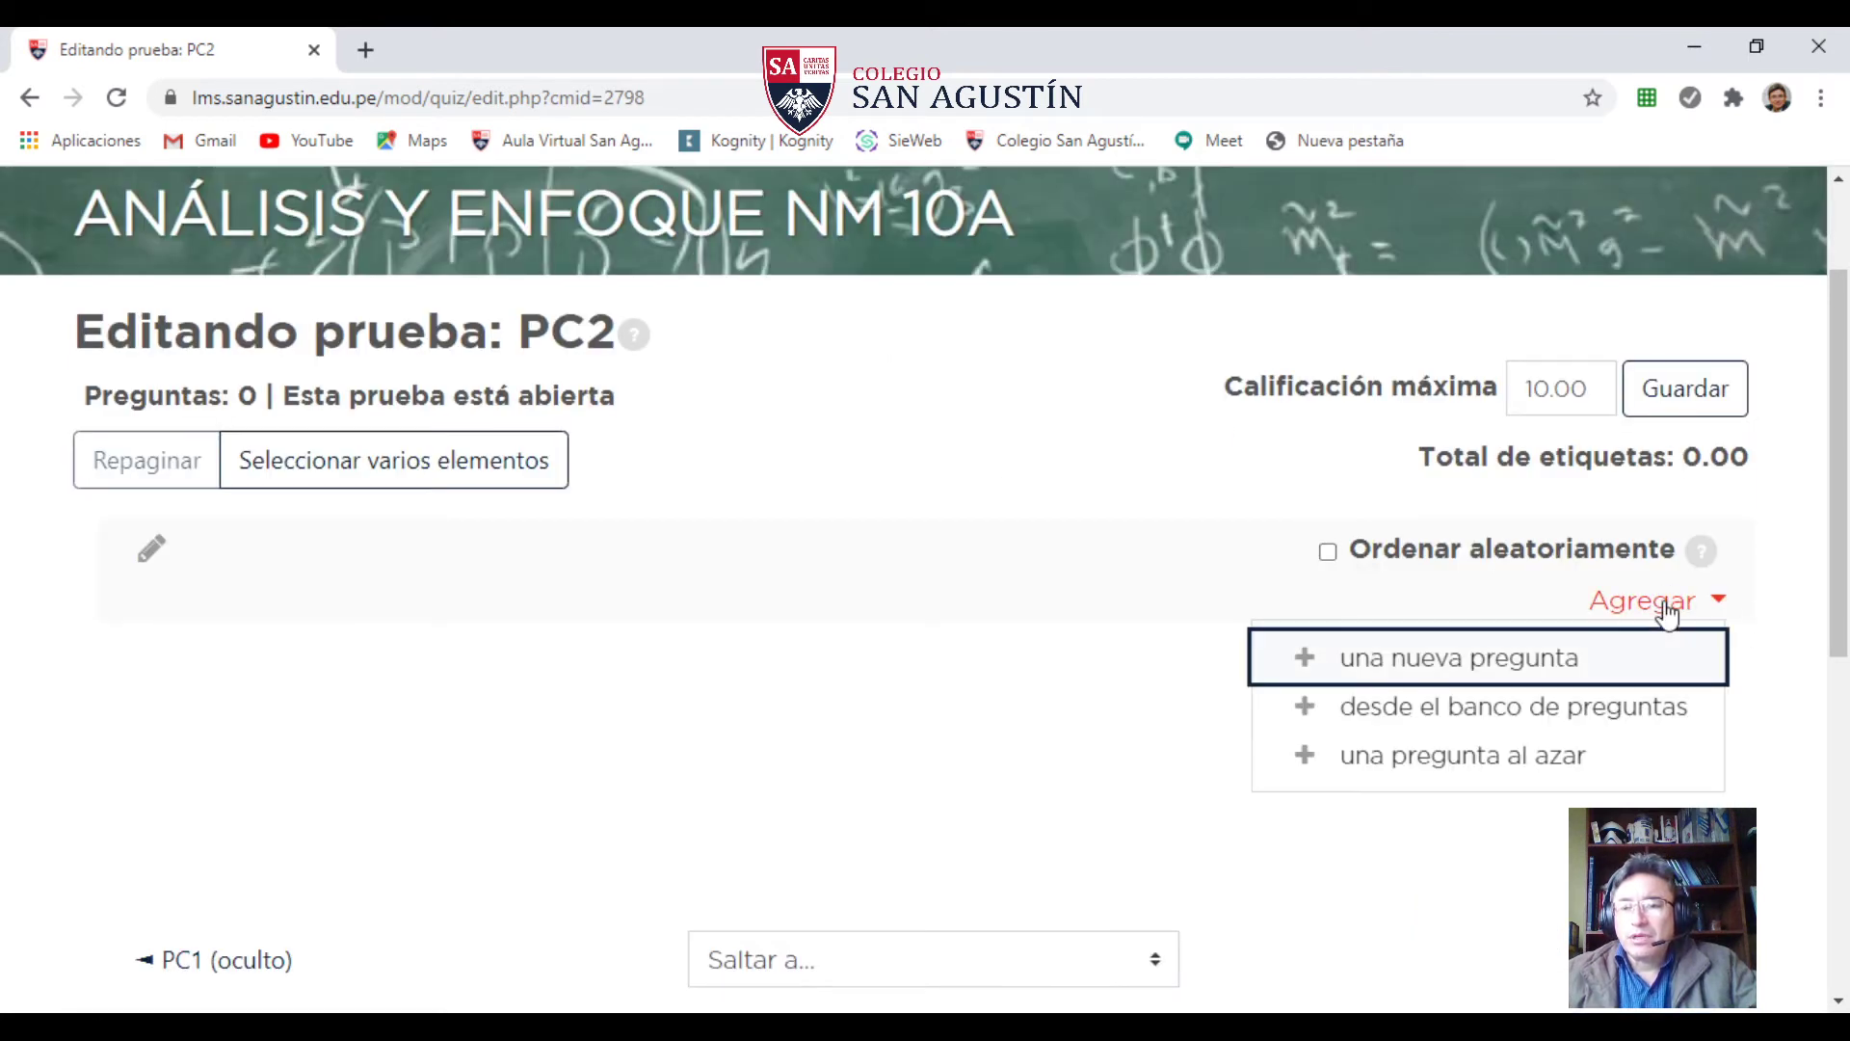
click(1512, 723)
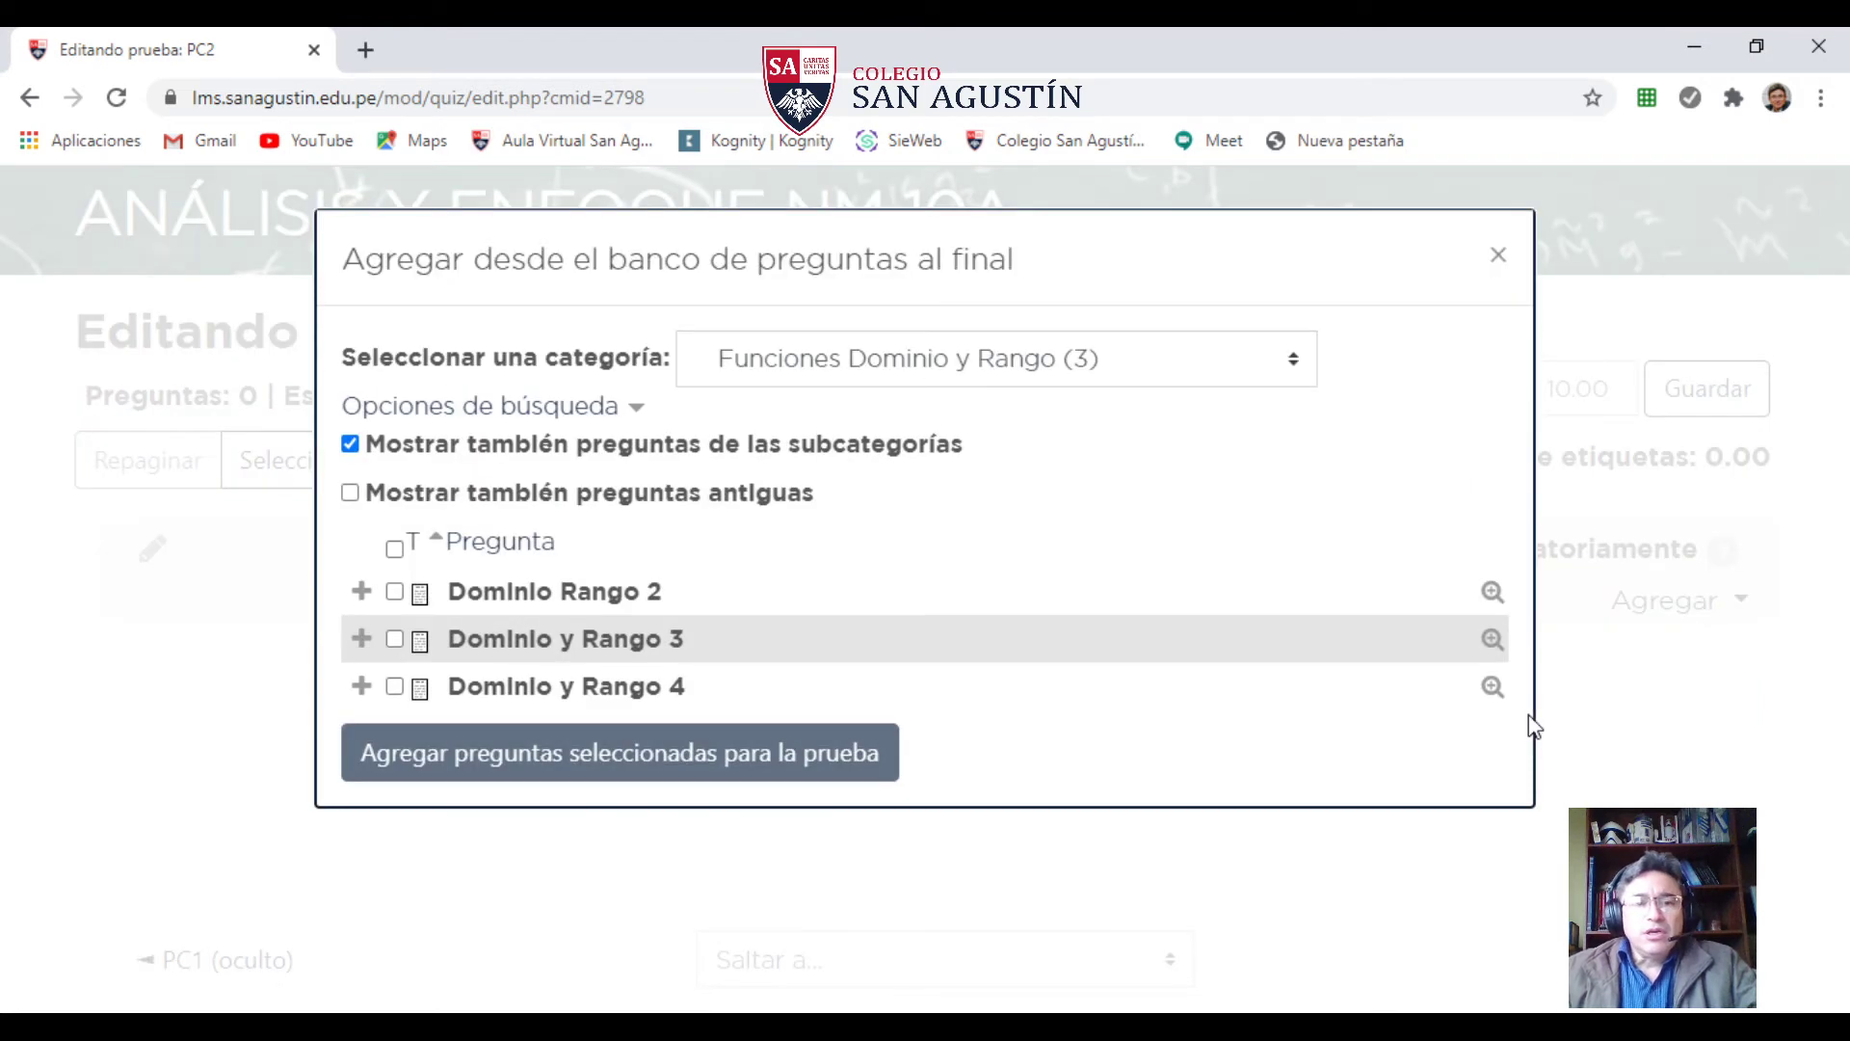
click(397, 593)
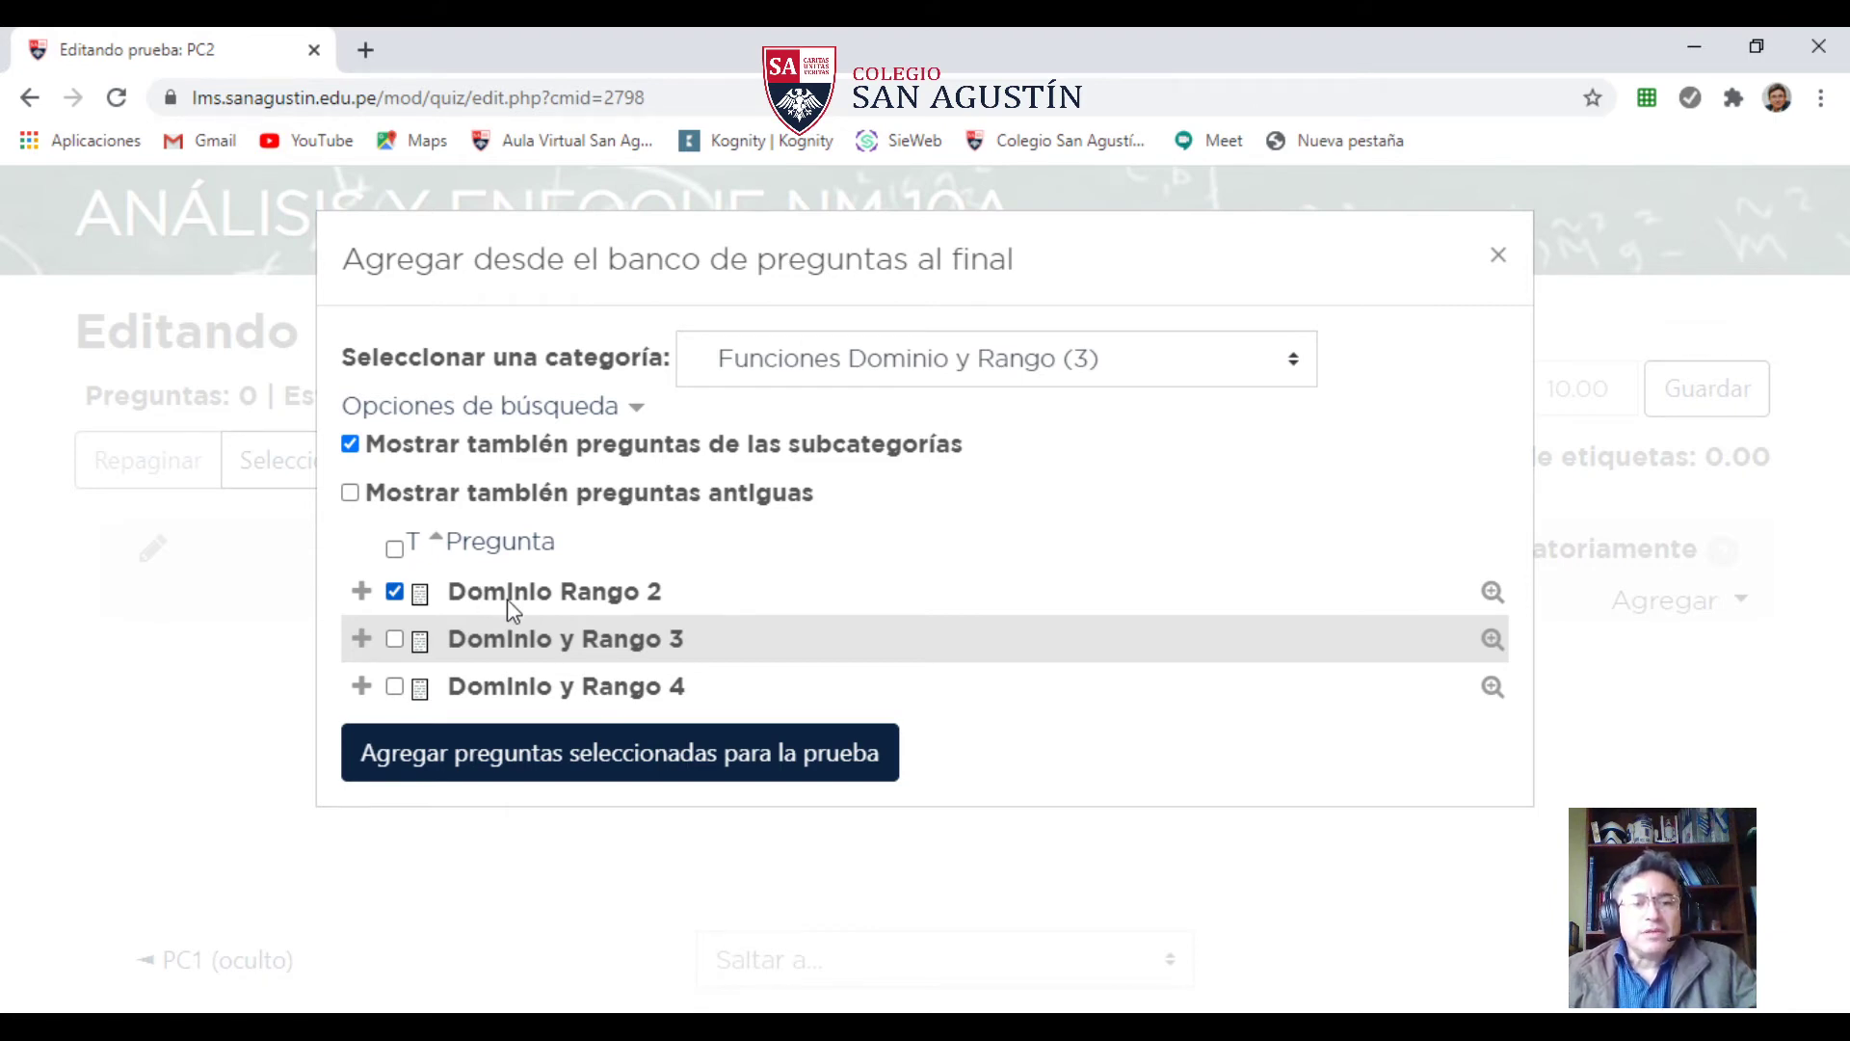
click(572, 754)
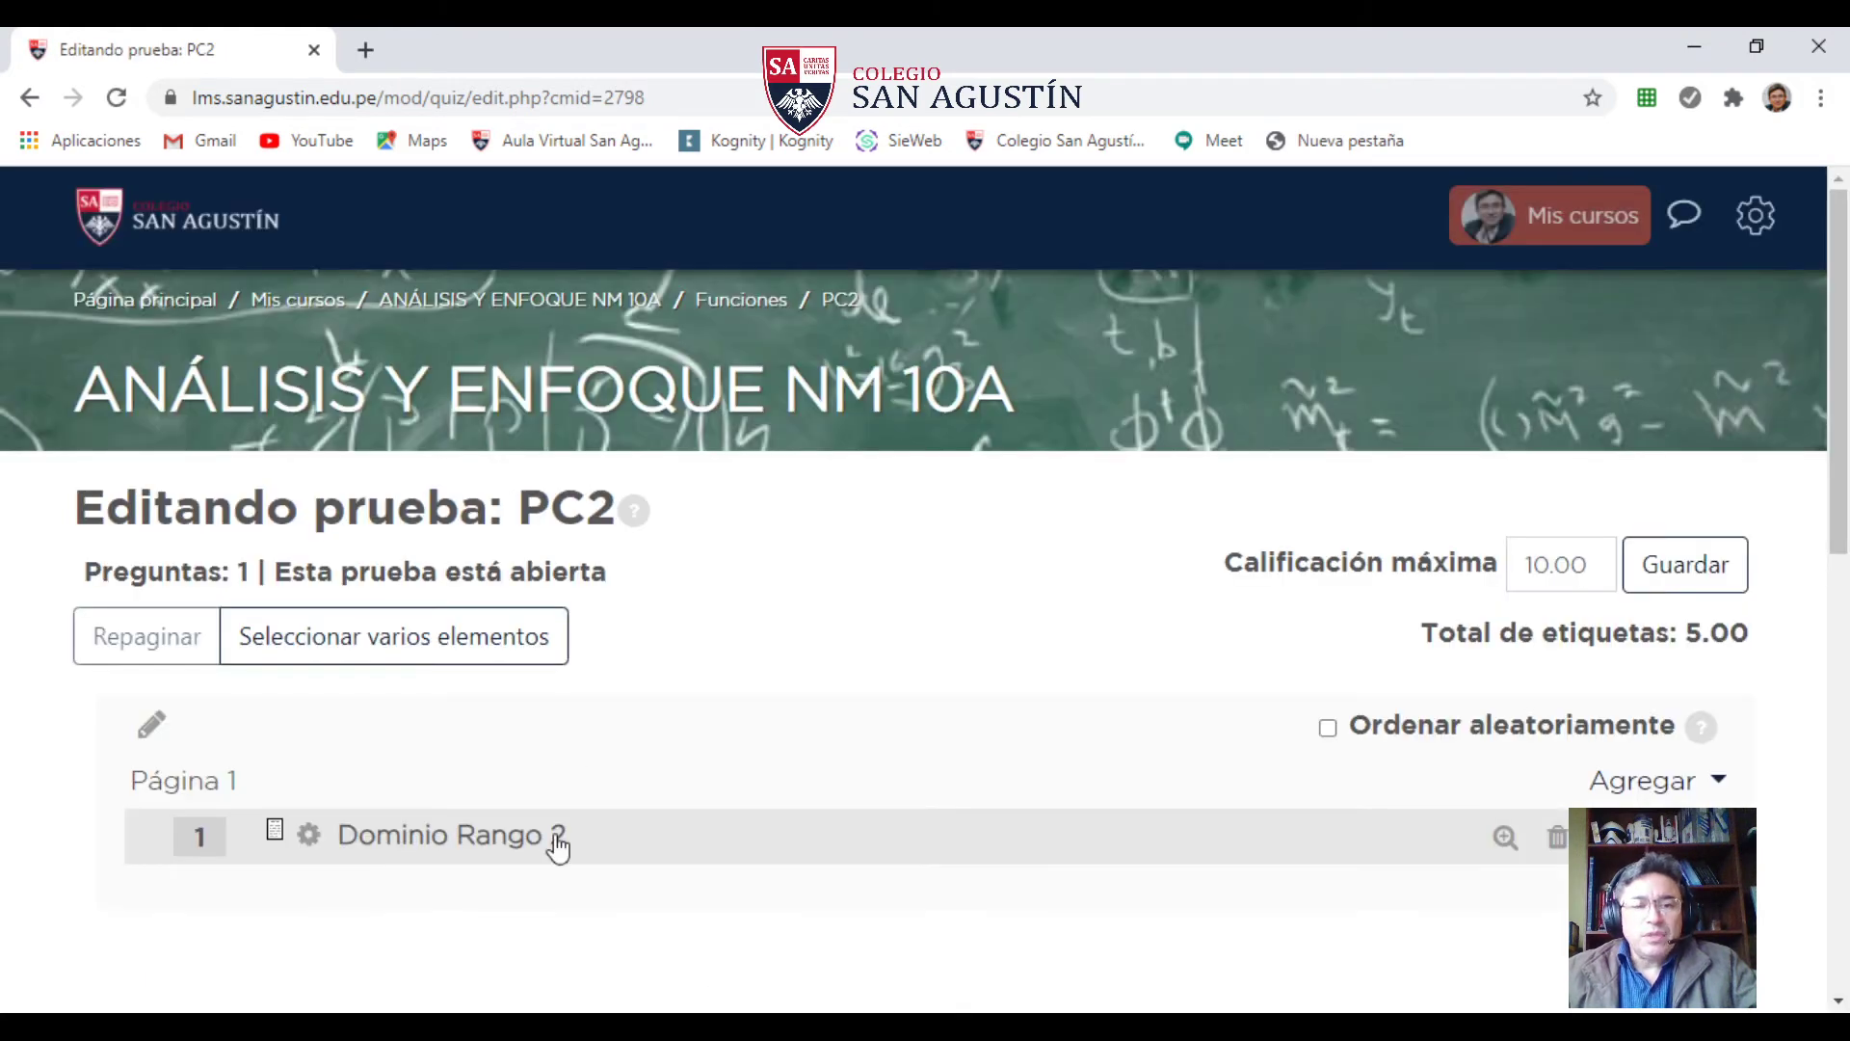
- Add question E1 from the question bank category Transformación de funciones after Dominio Rango 2
scroll(809, 838, down, 1)
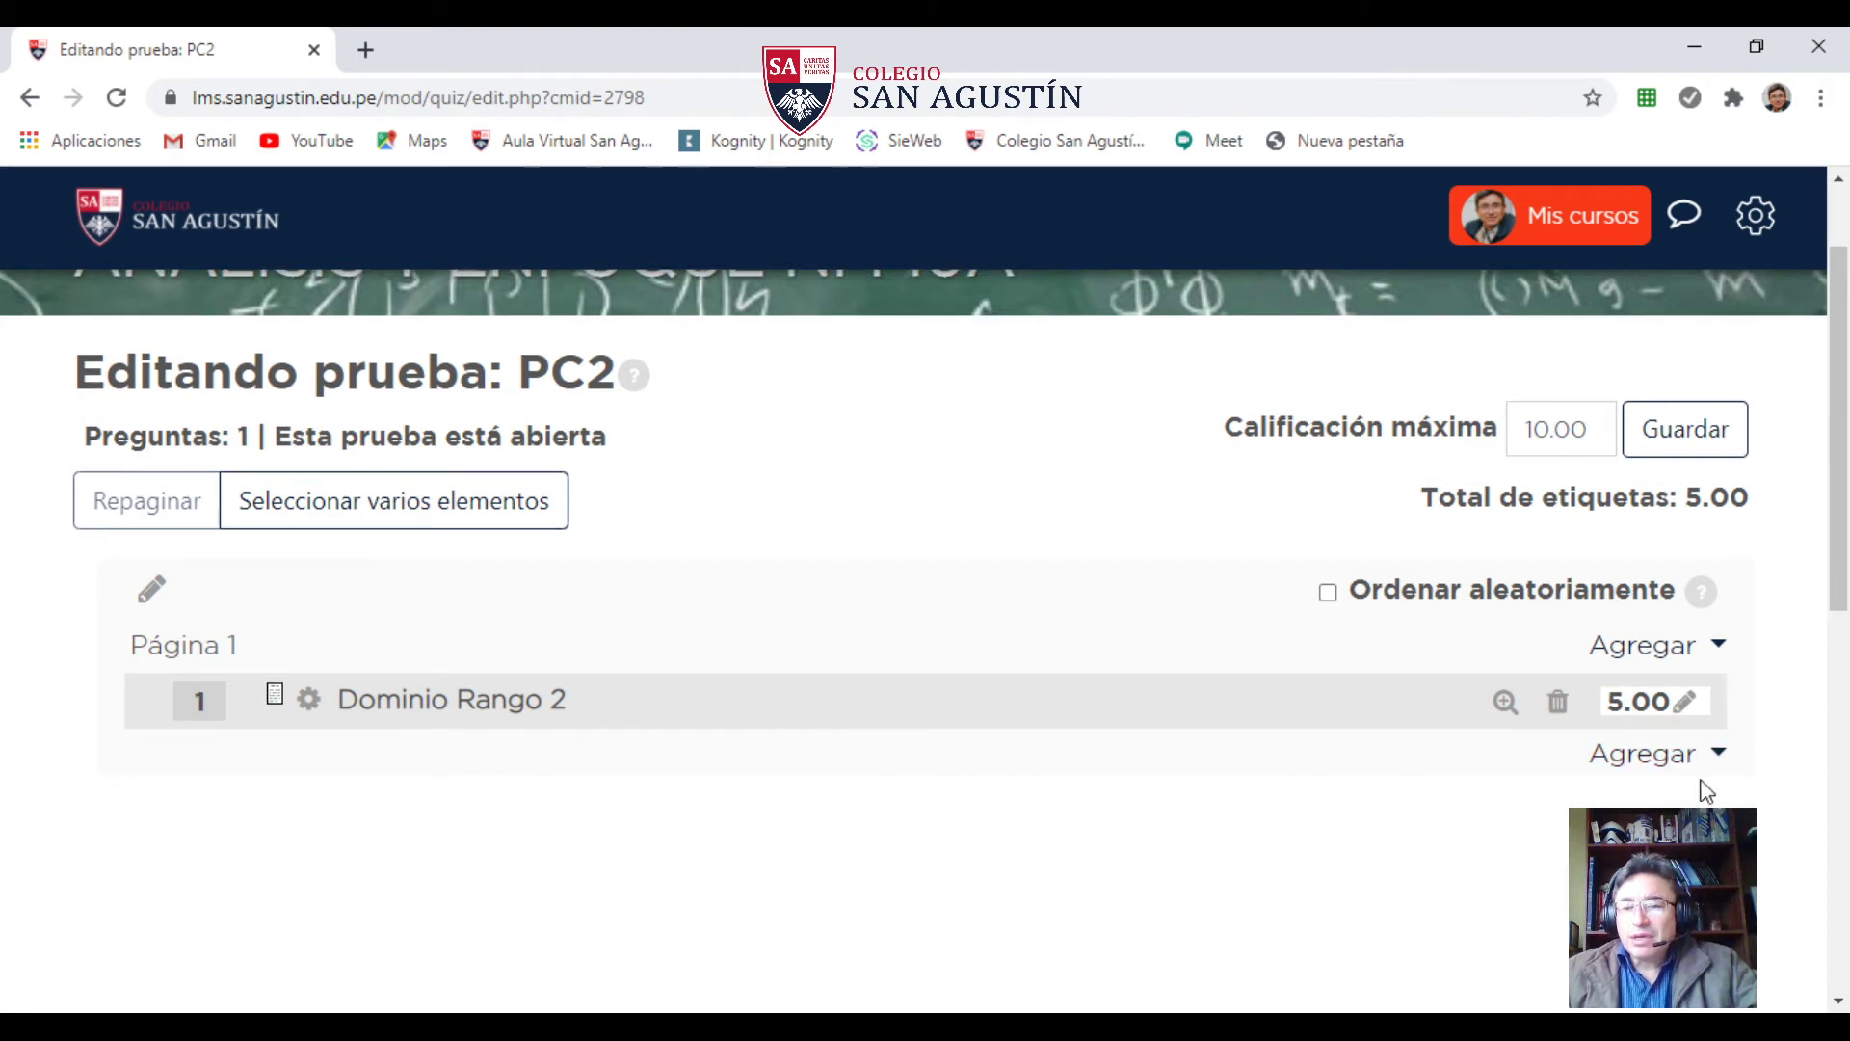
click(1718, 755)
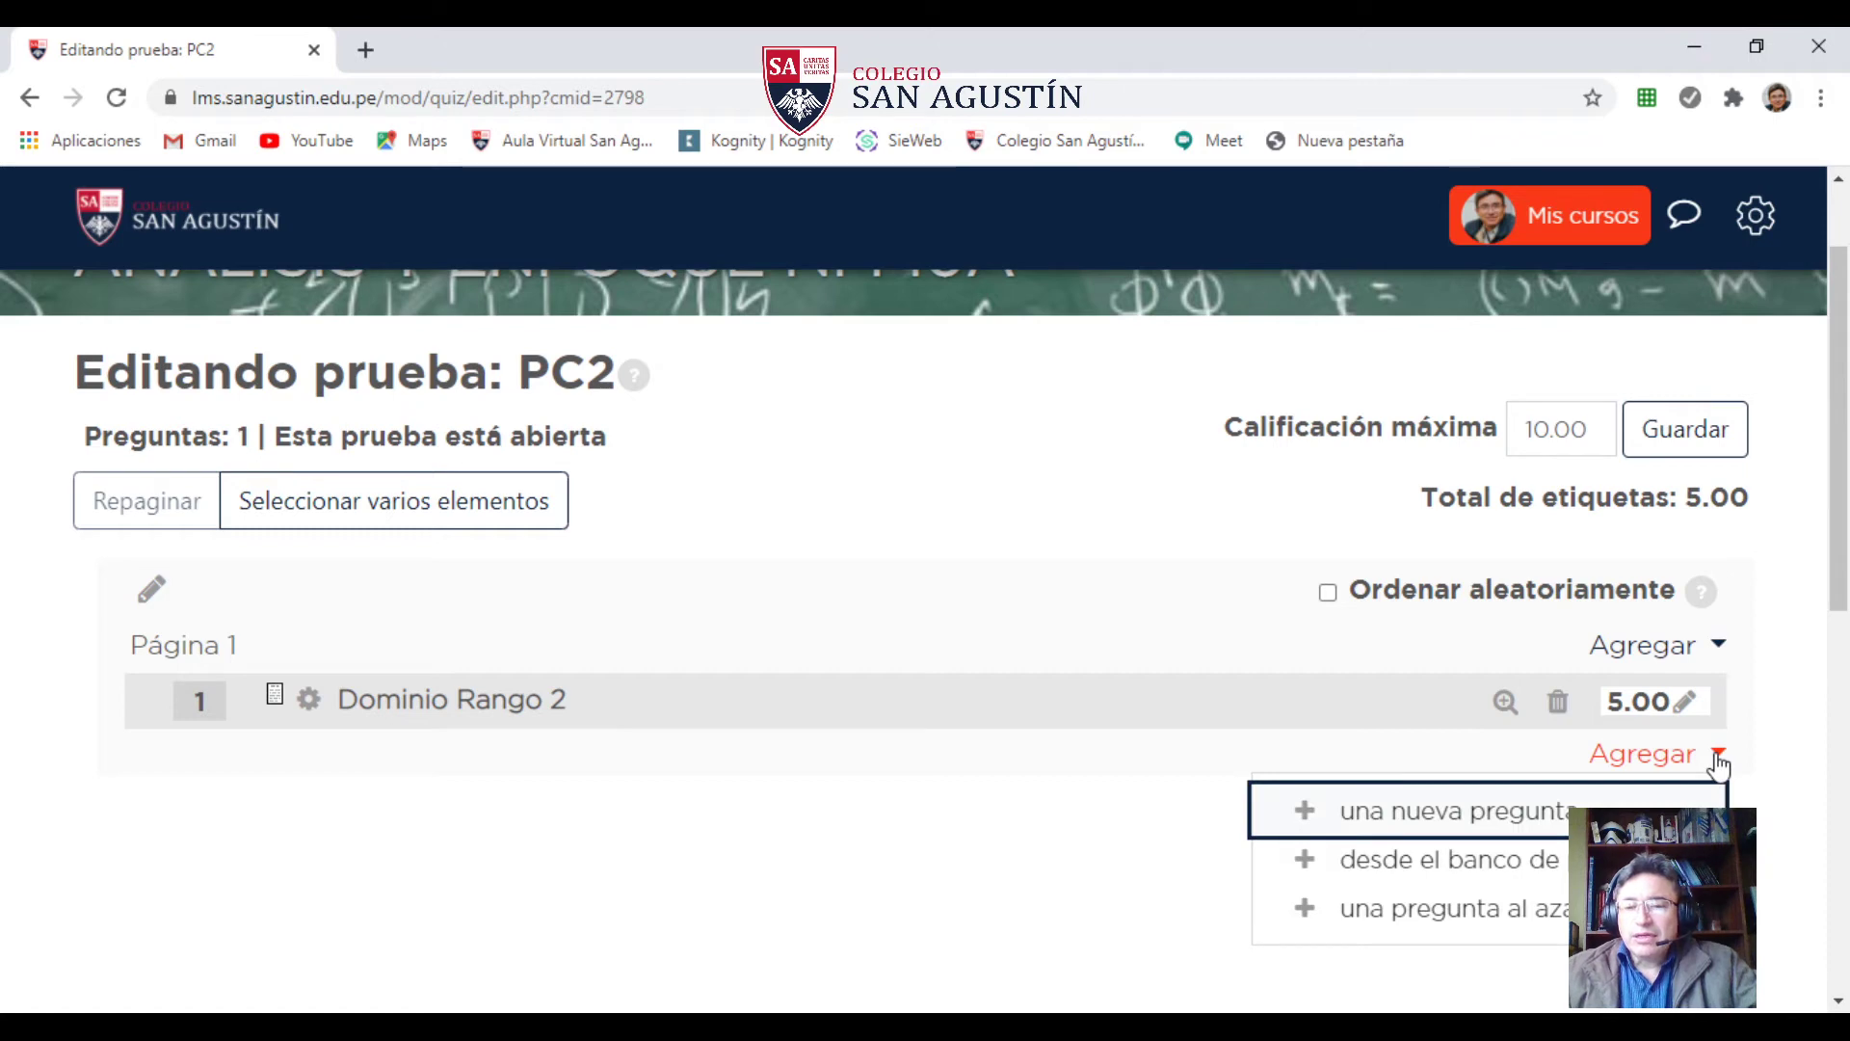
click(1402, 877)
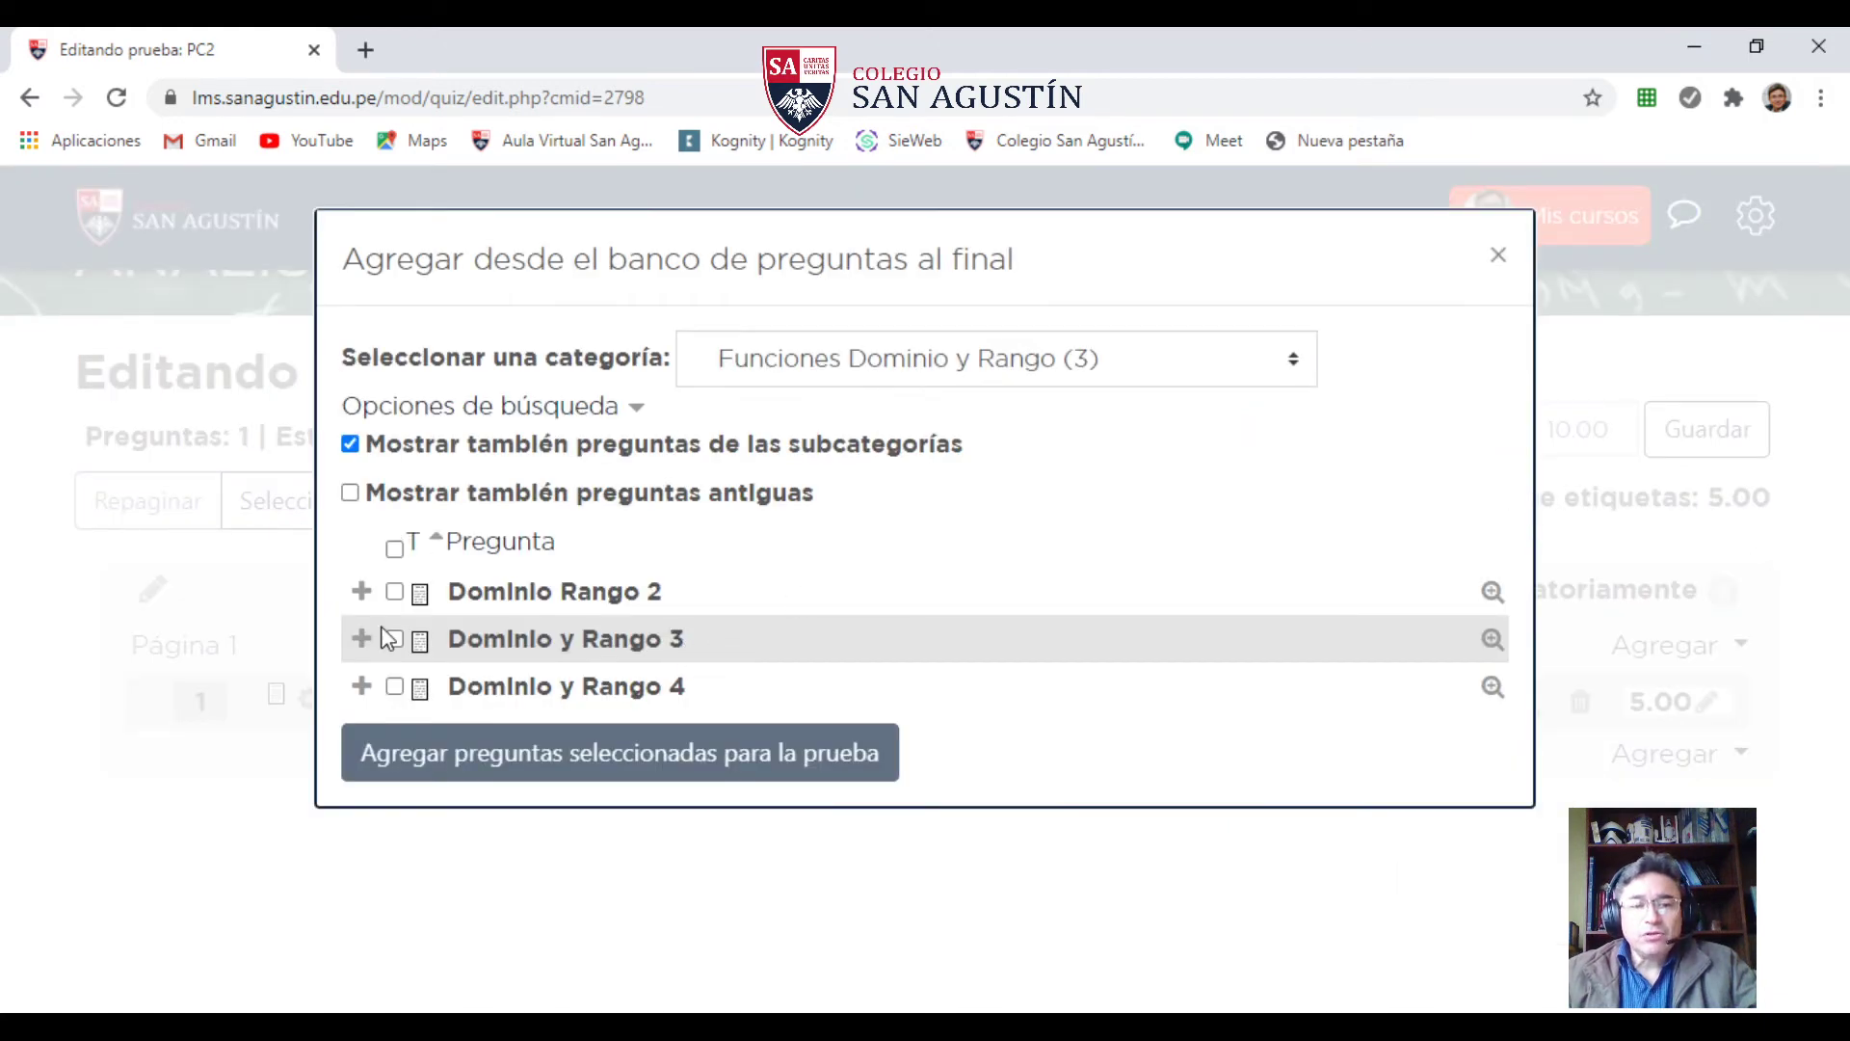
click(833, 369)
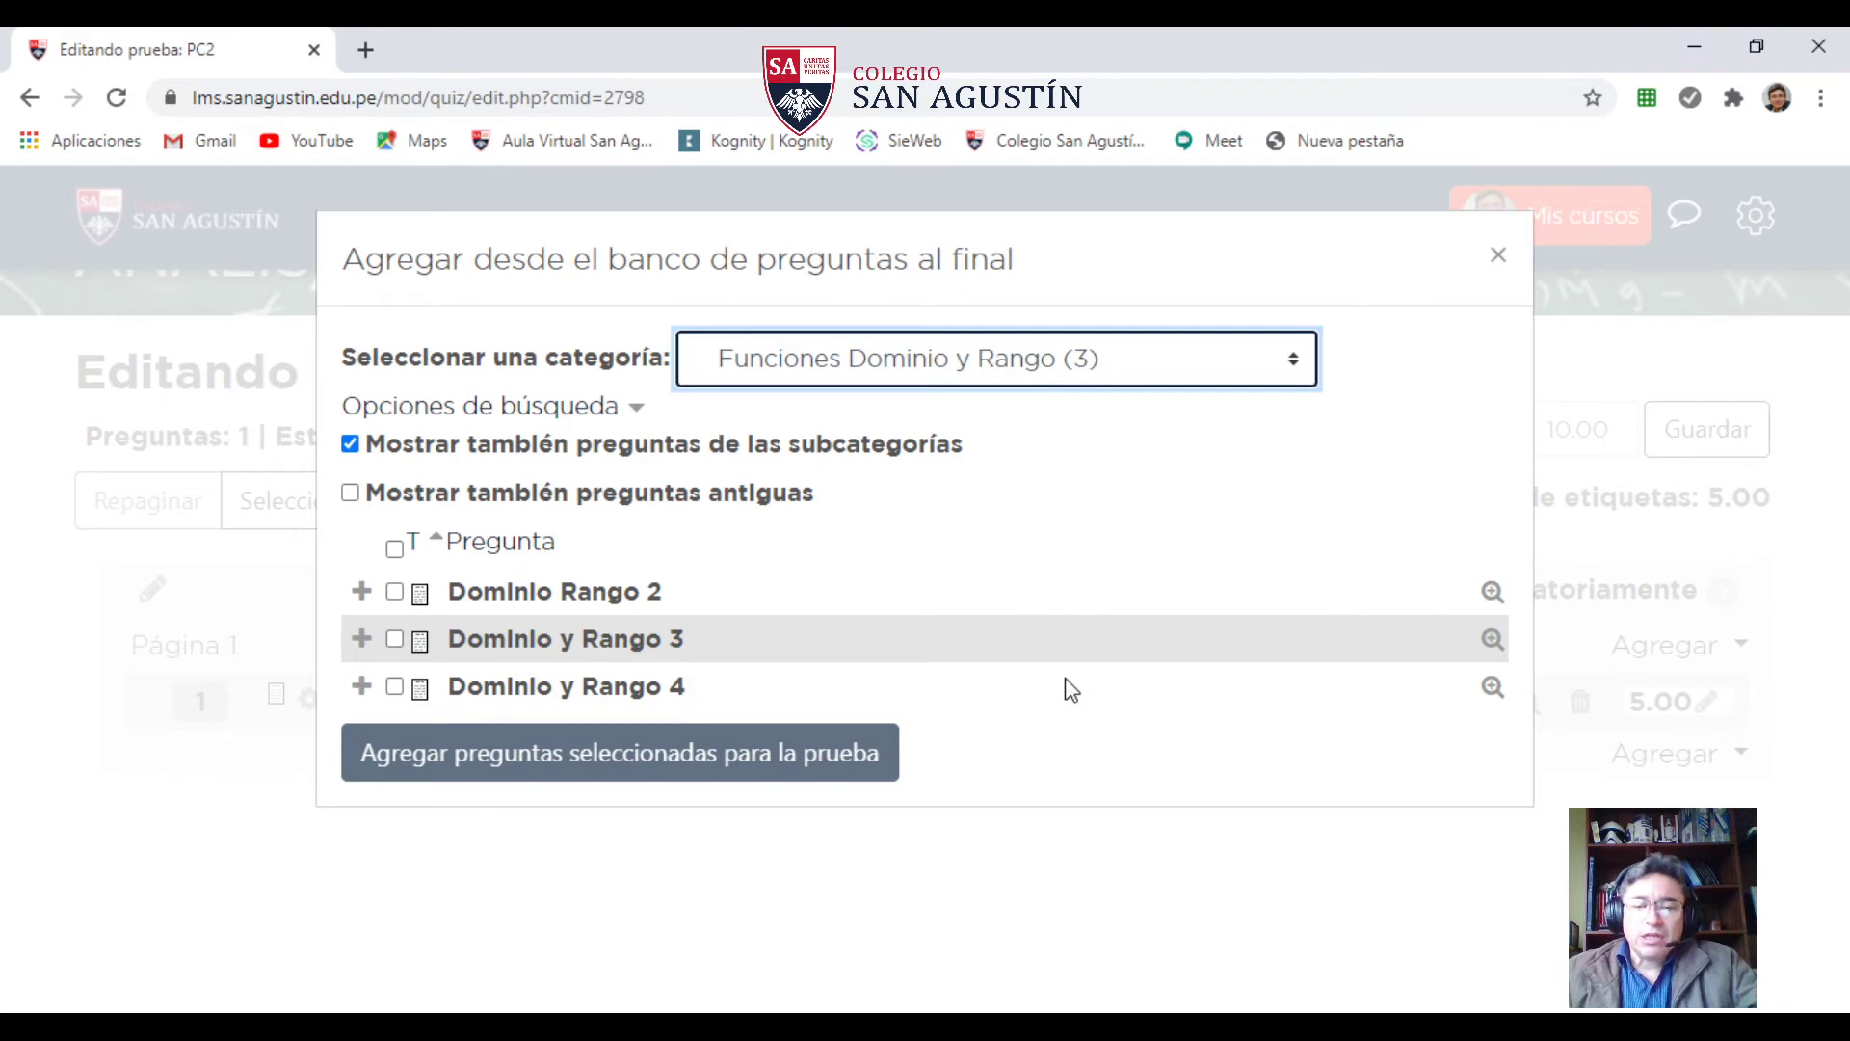
key(Down)
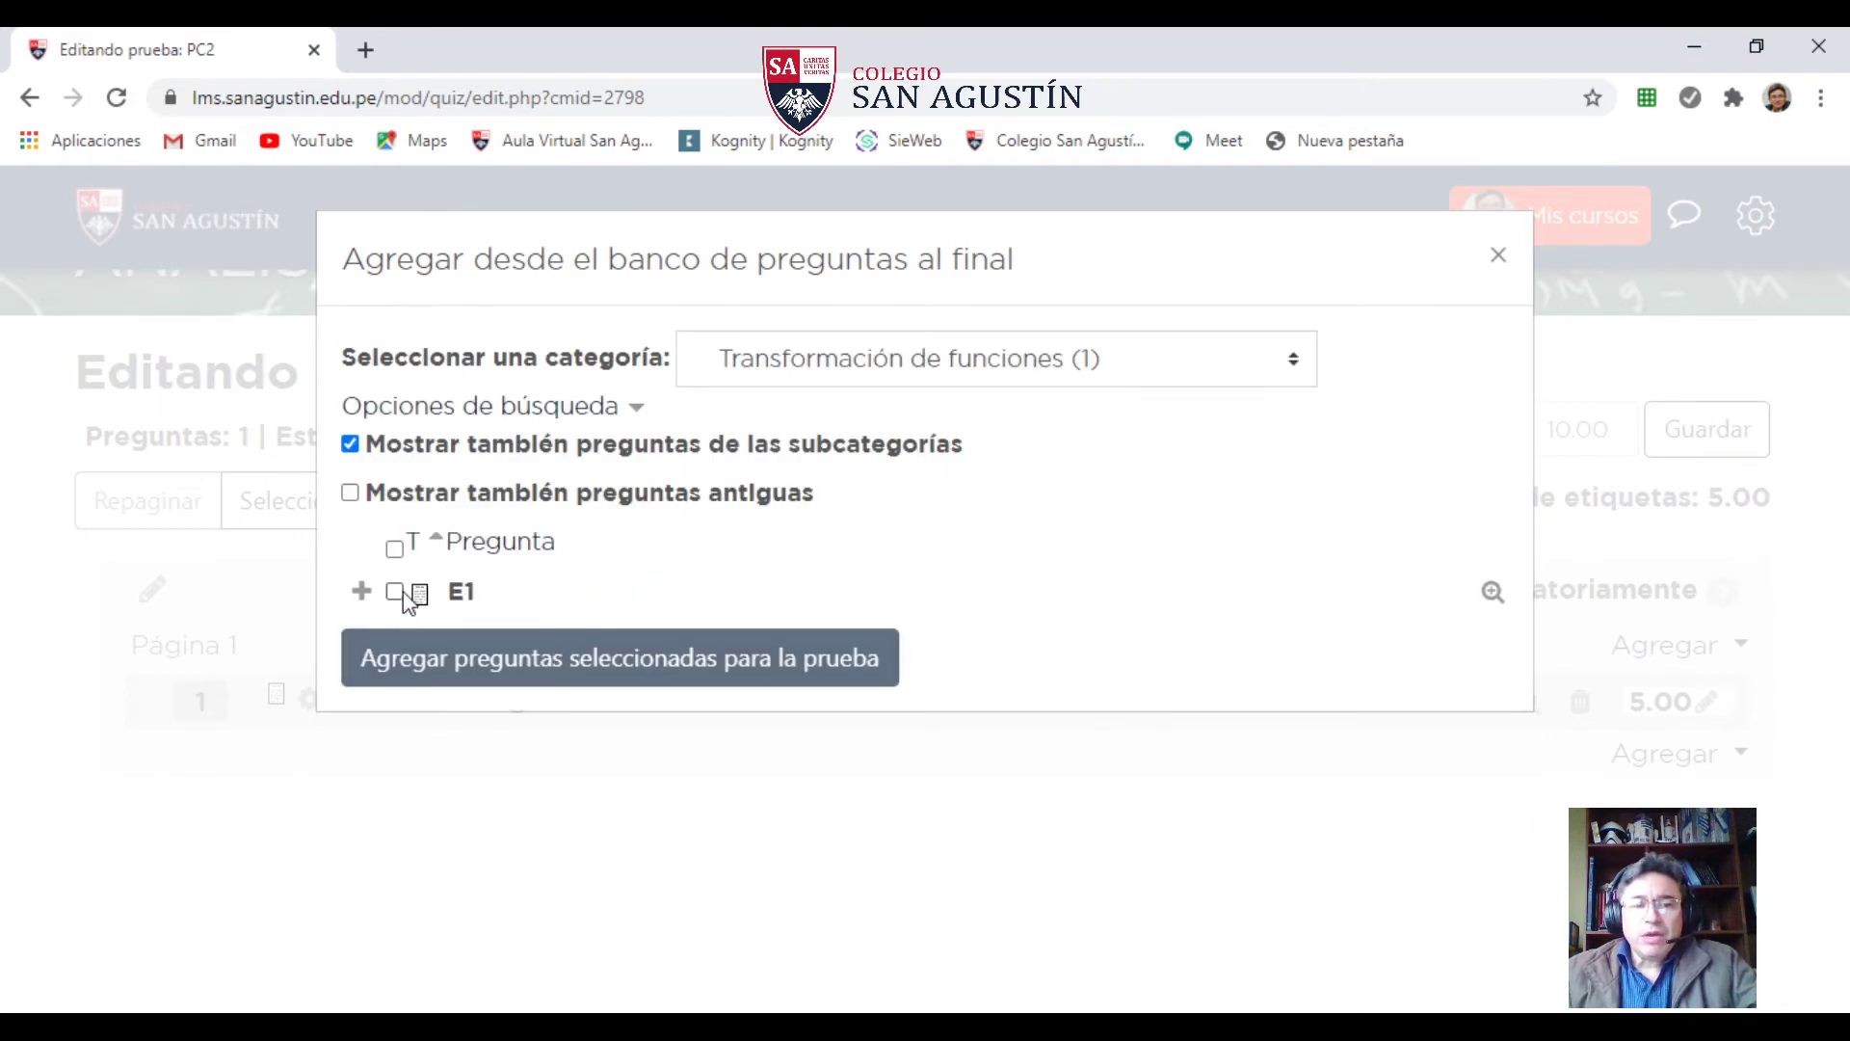
click(395, 591)
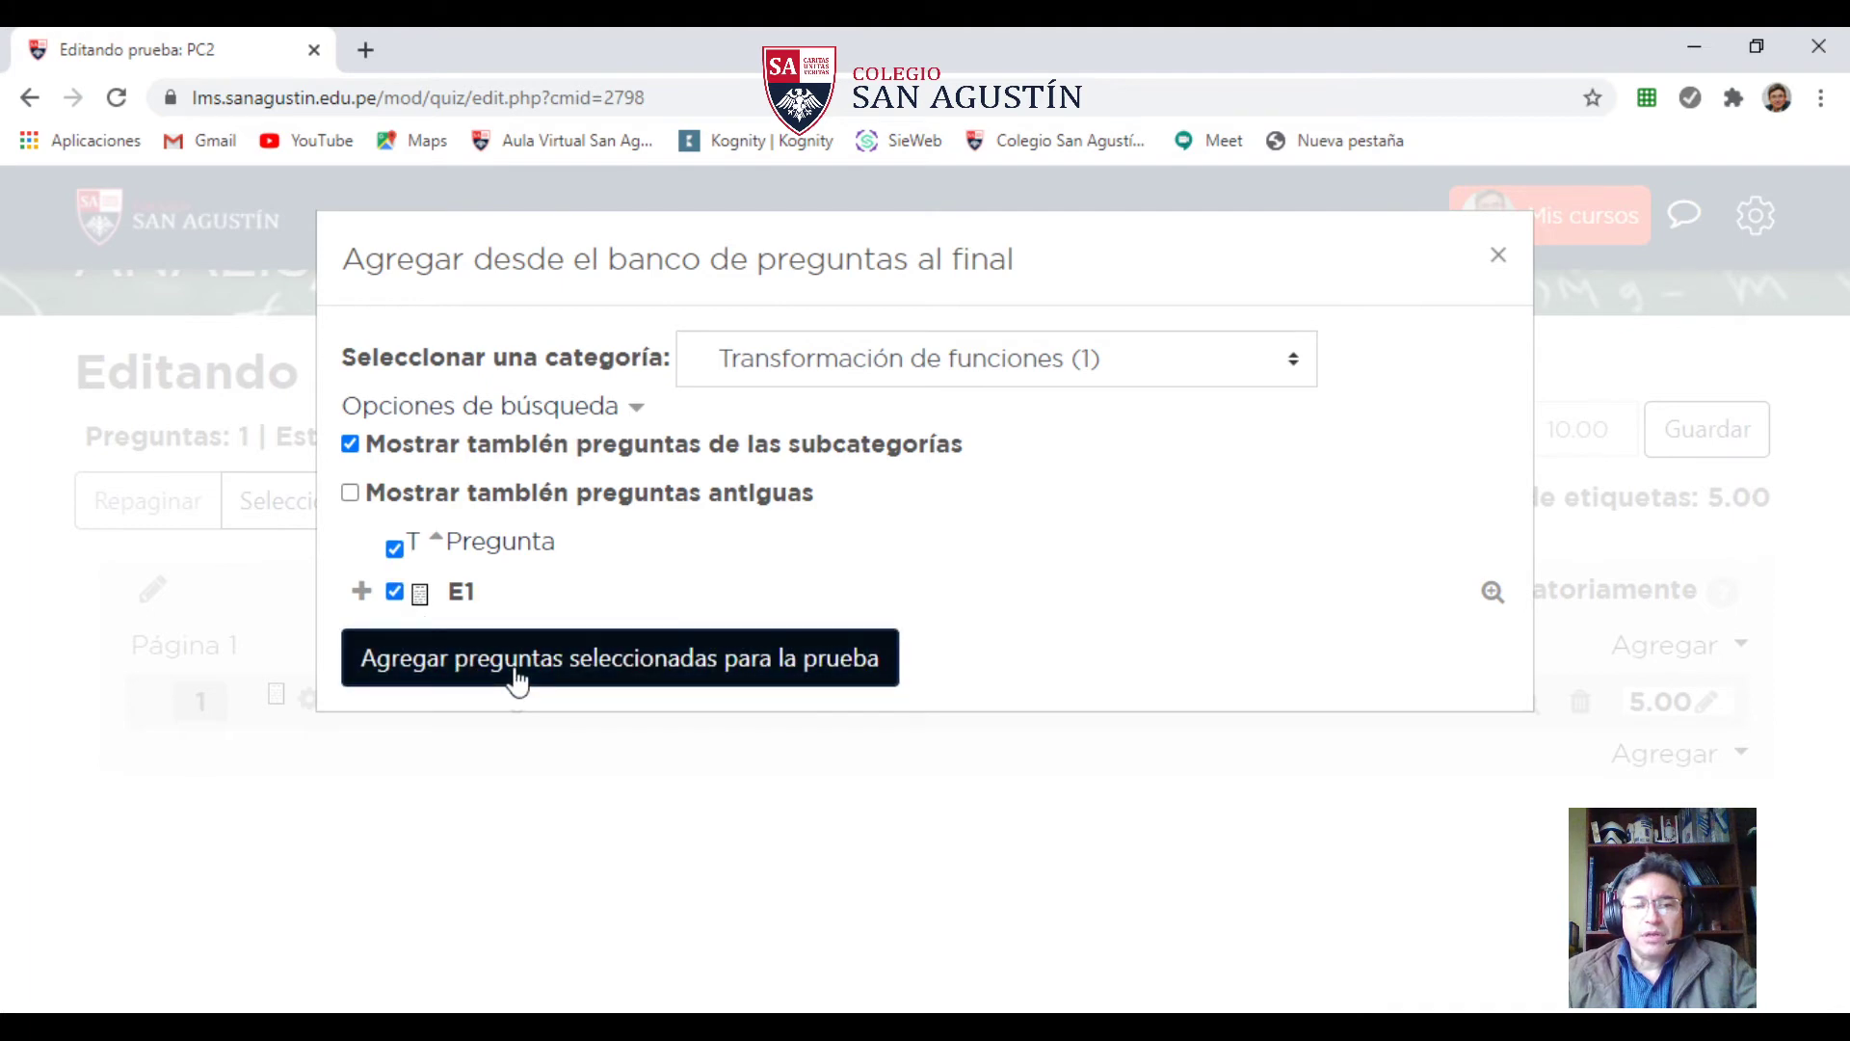
click(517, 681)
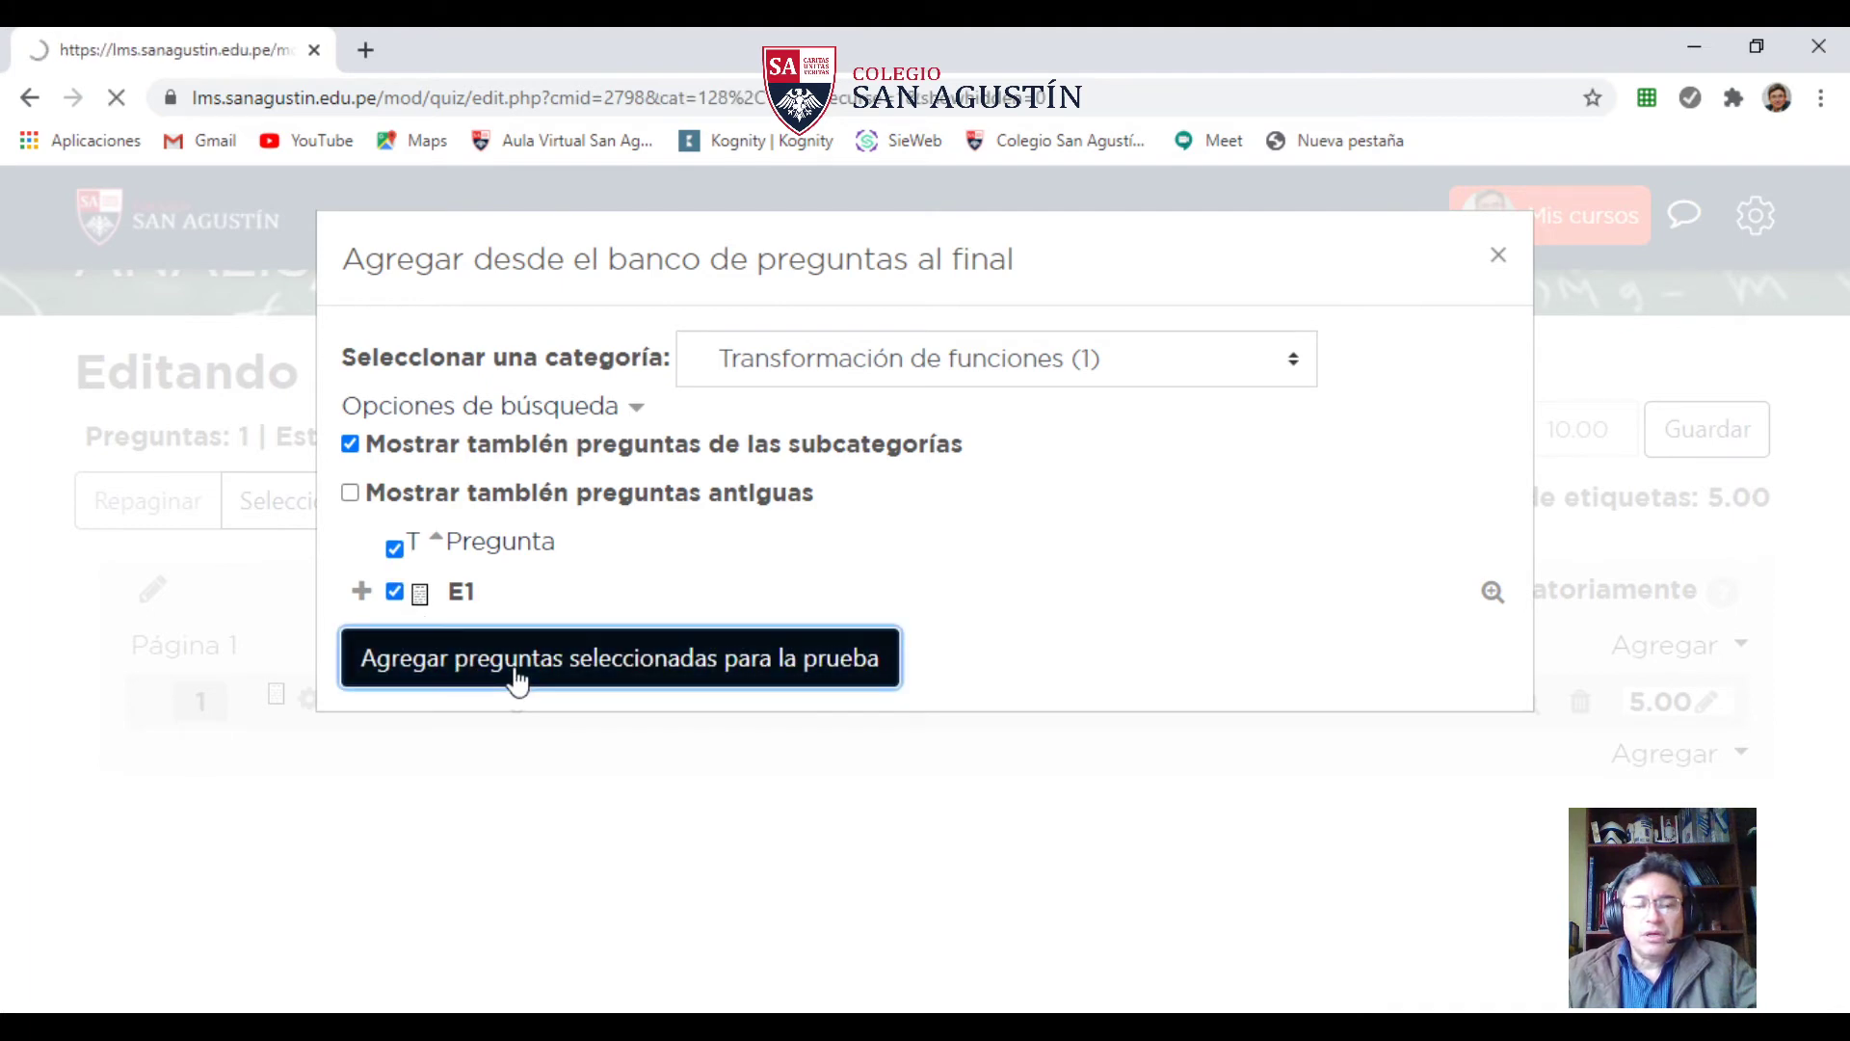
- Add 1 random question from the existing category Función inversa at the end of PC2
scroll(792, 770, down, 1)
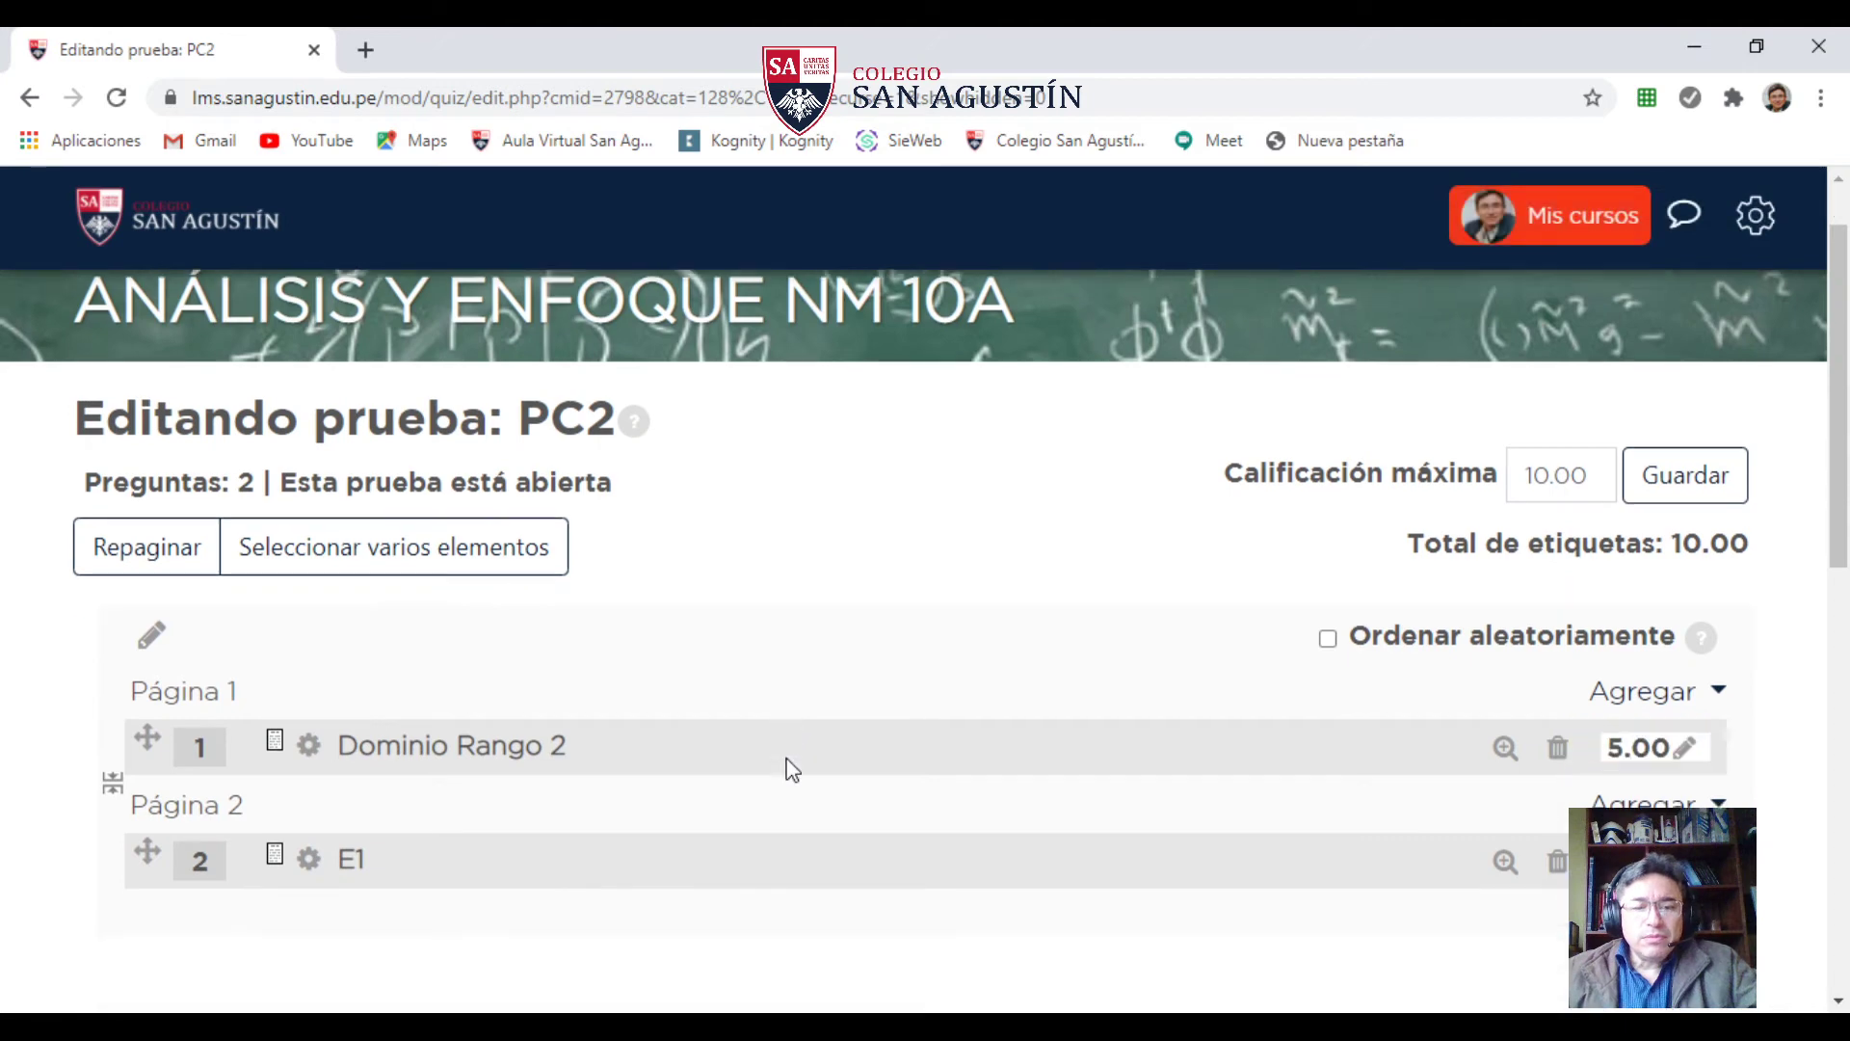
scroll(1368, 873, down, 2)
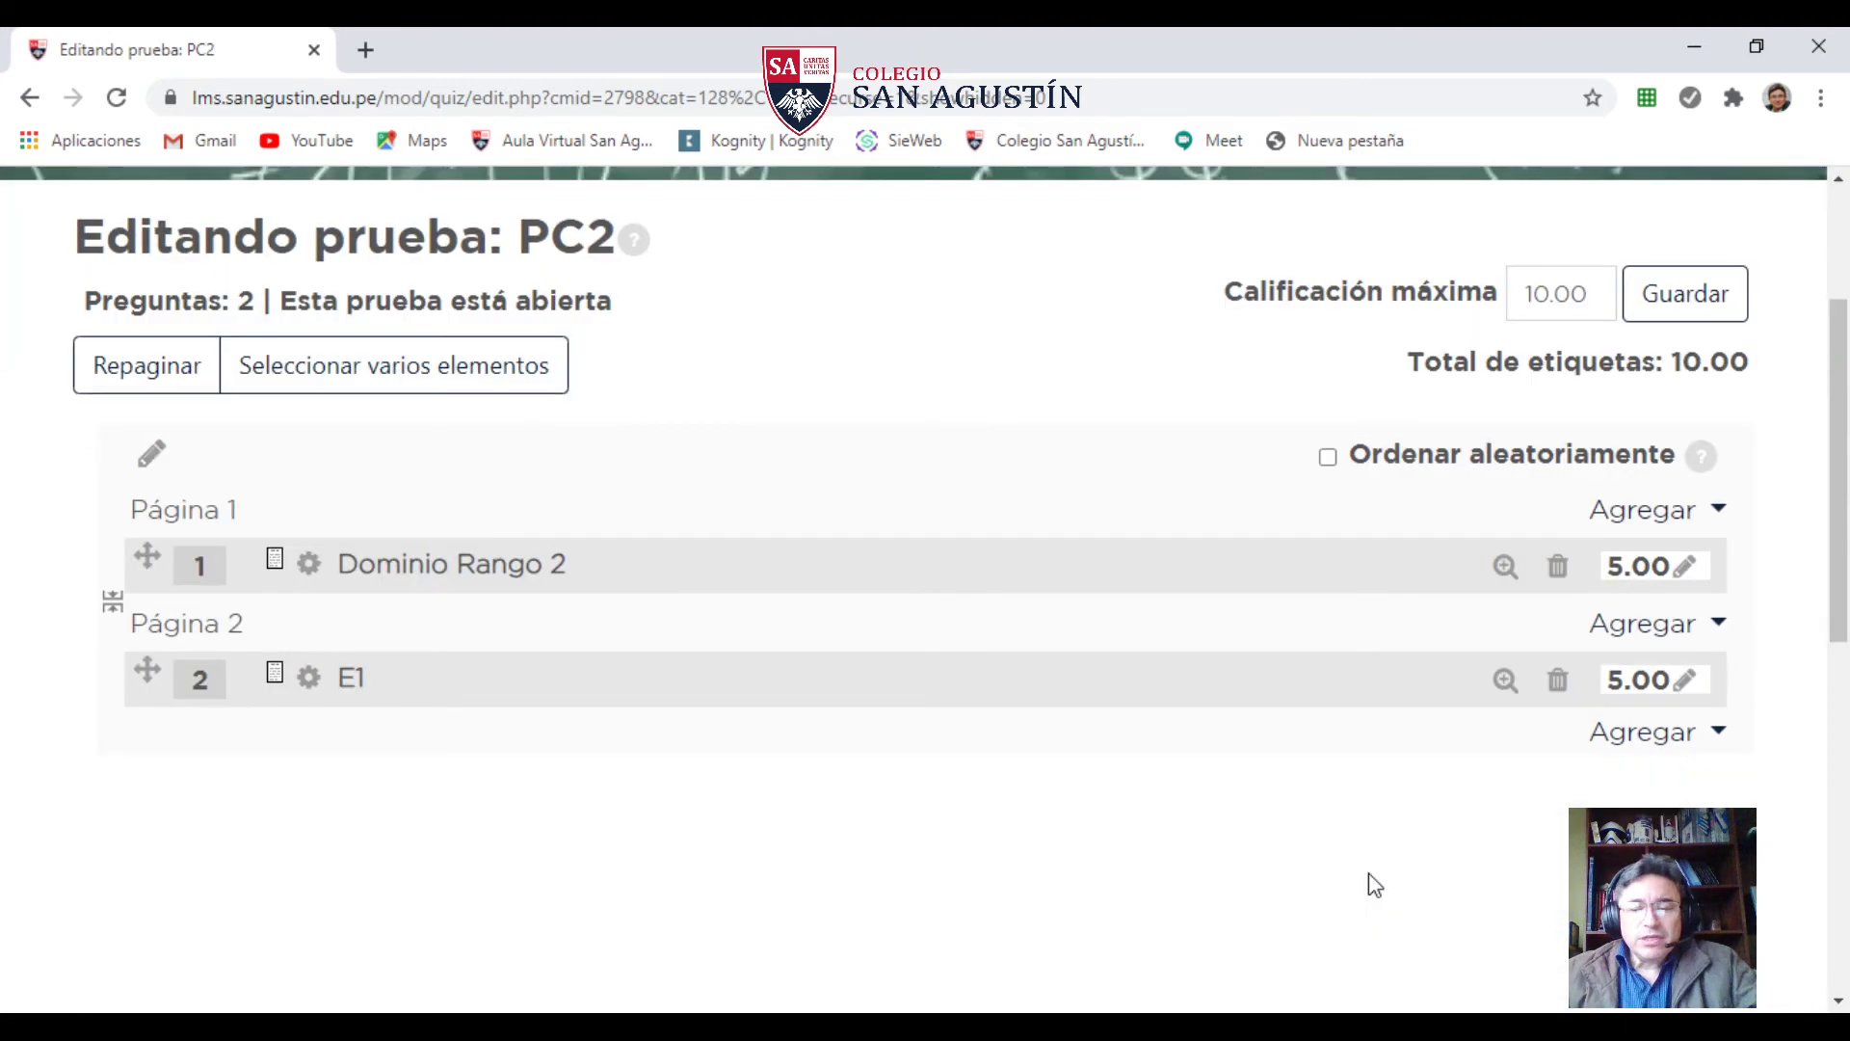
click(1670, 750)
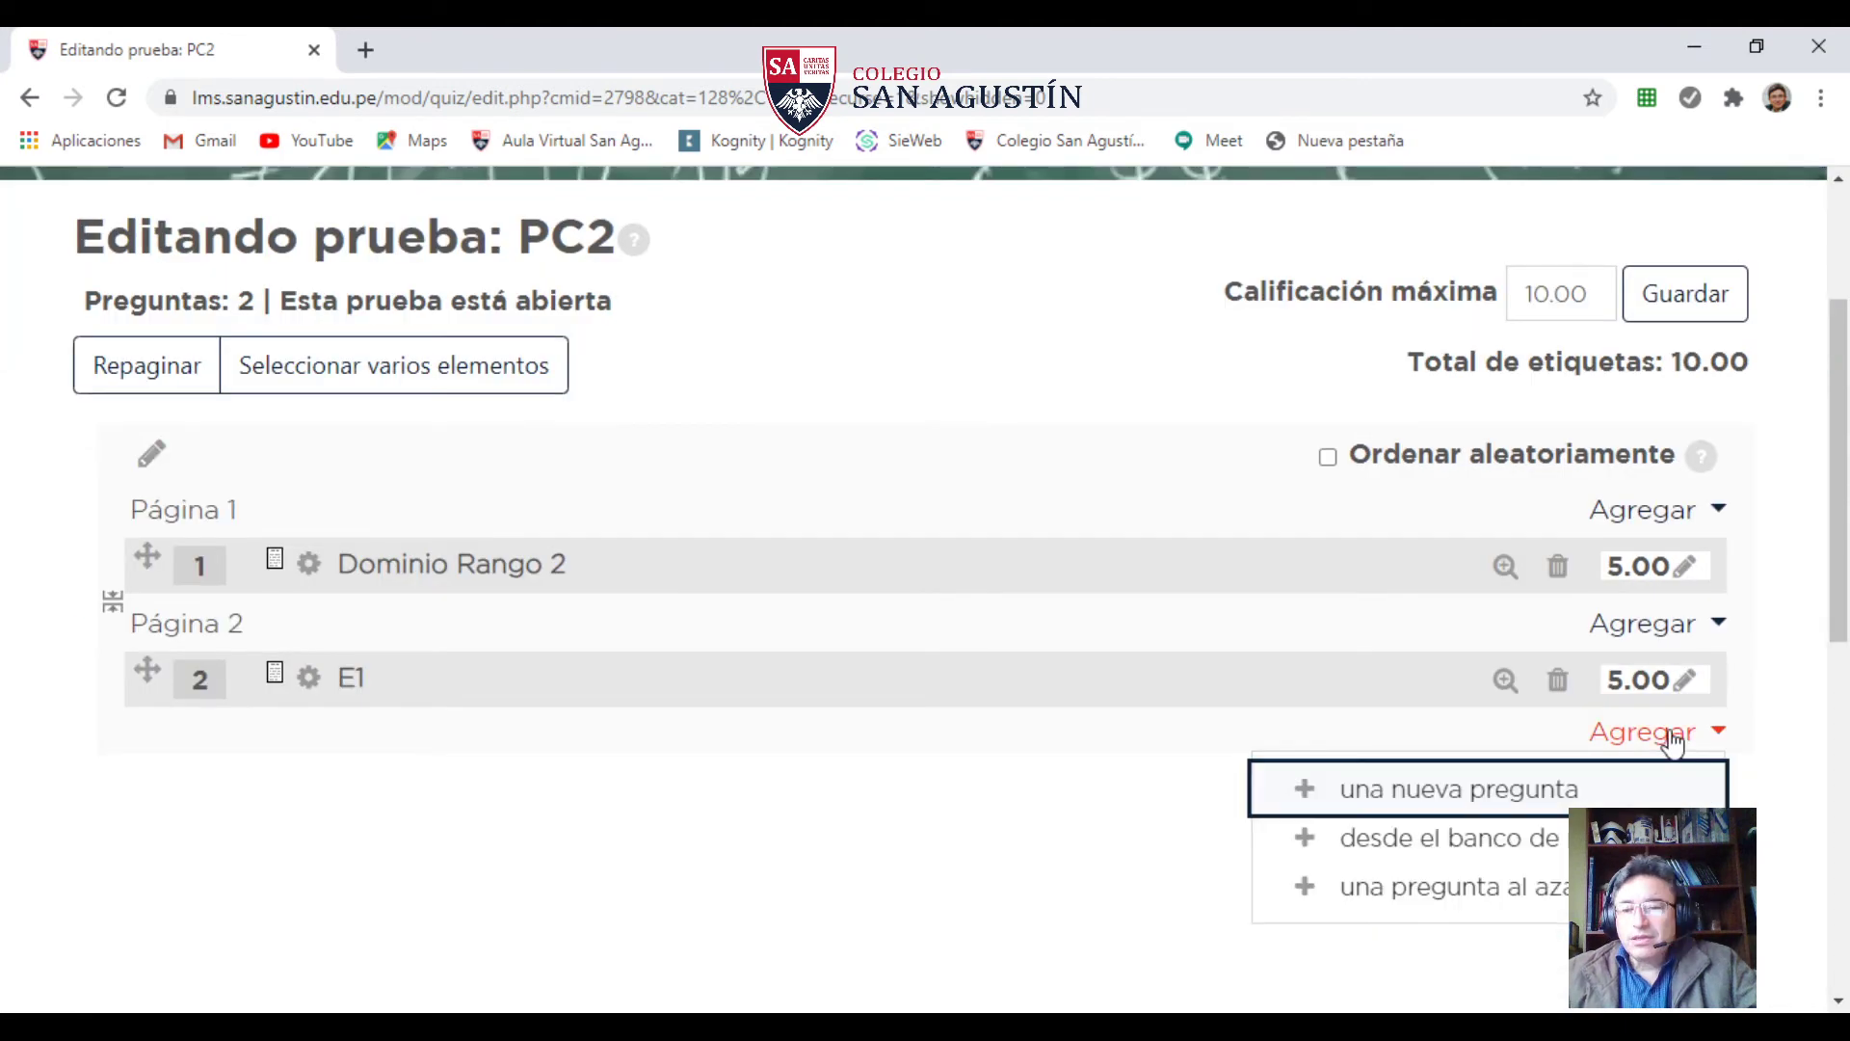
click(1511, 901)
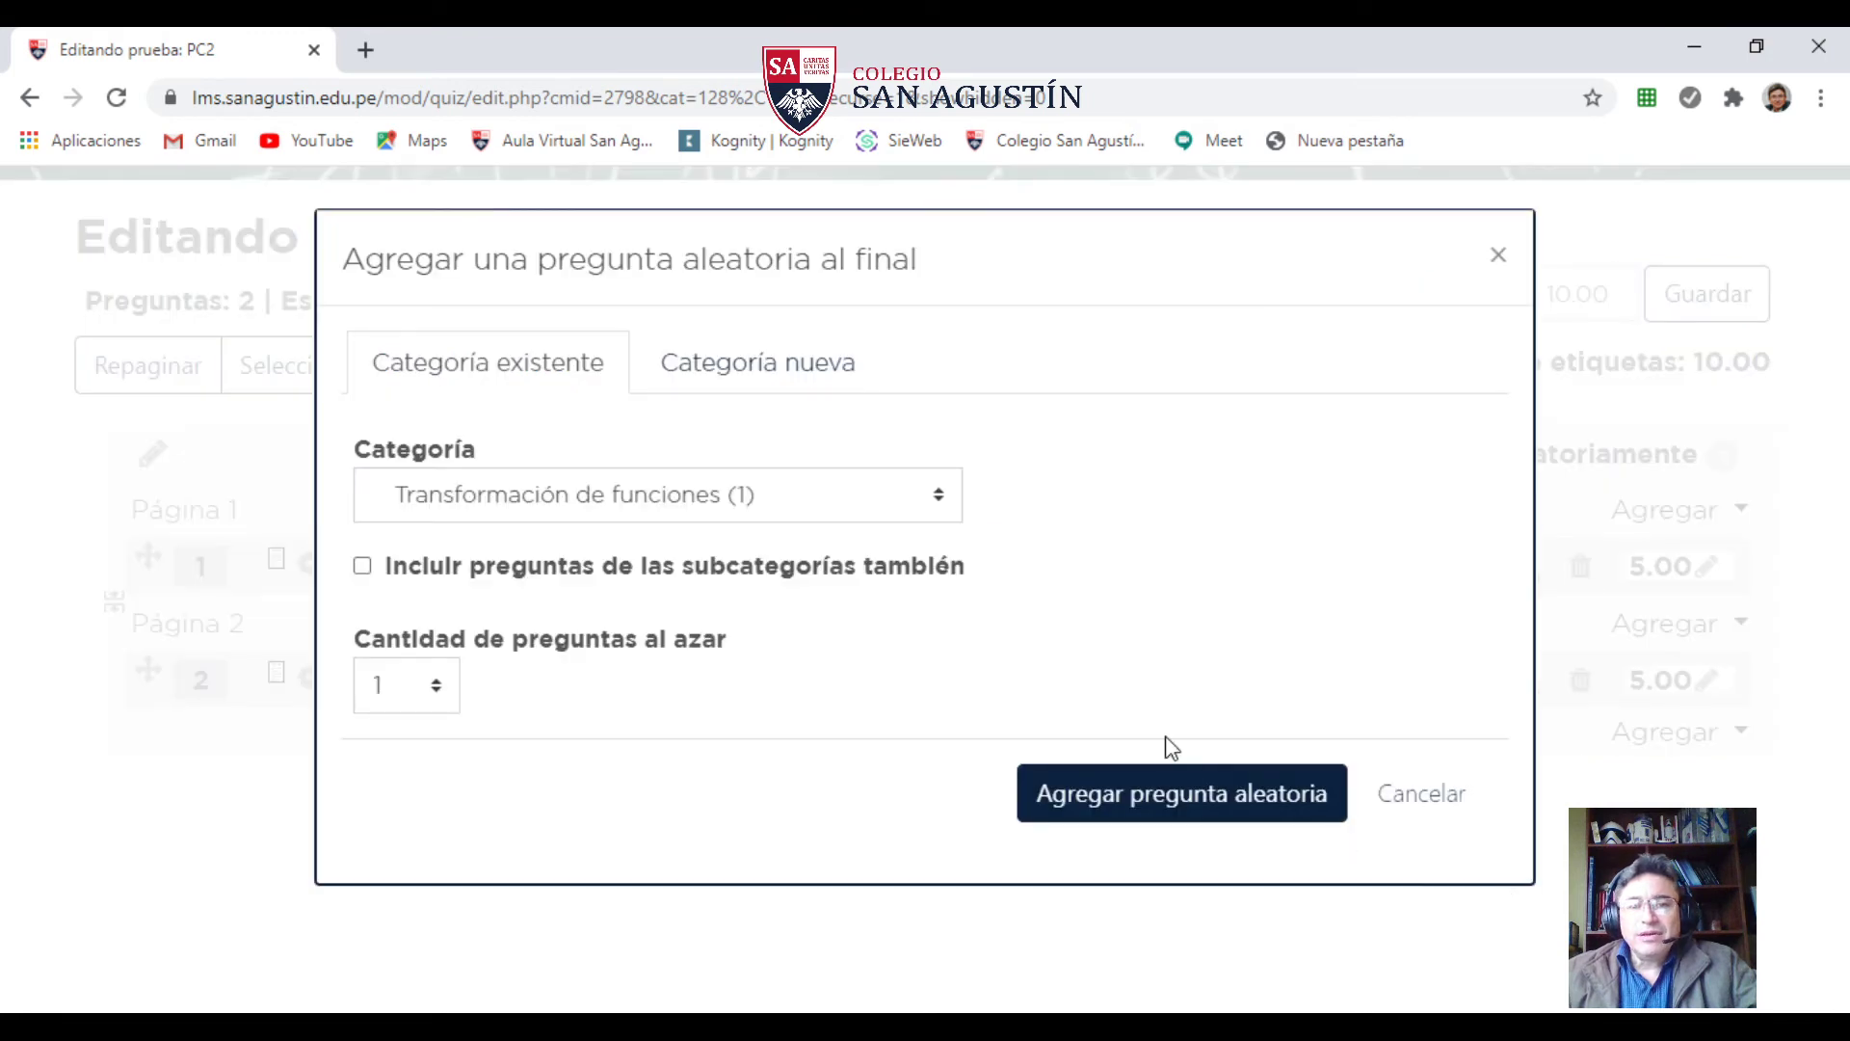
click(788, 503)
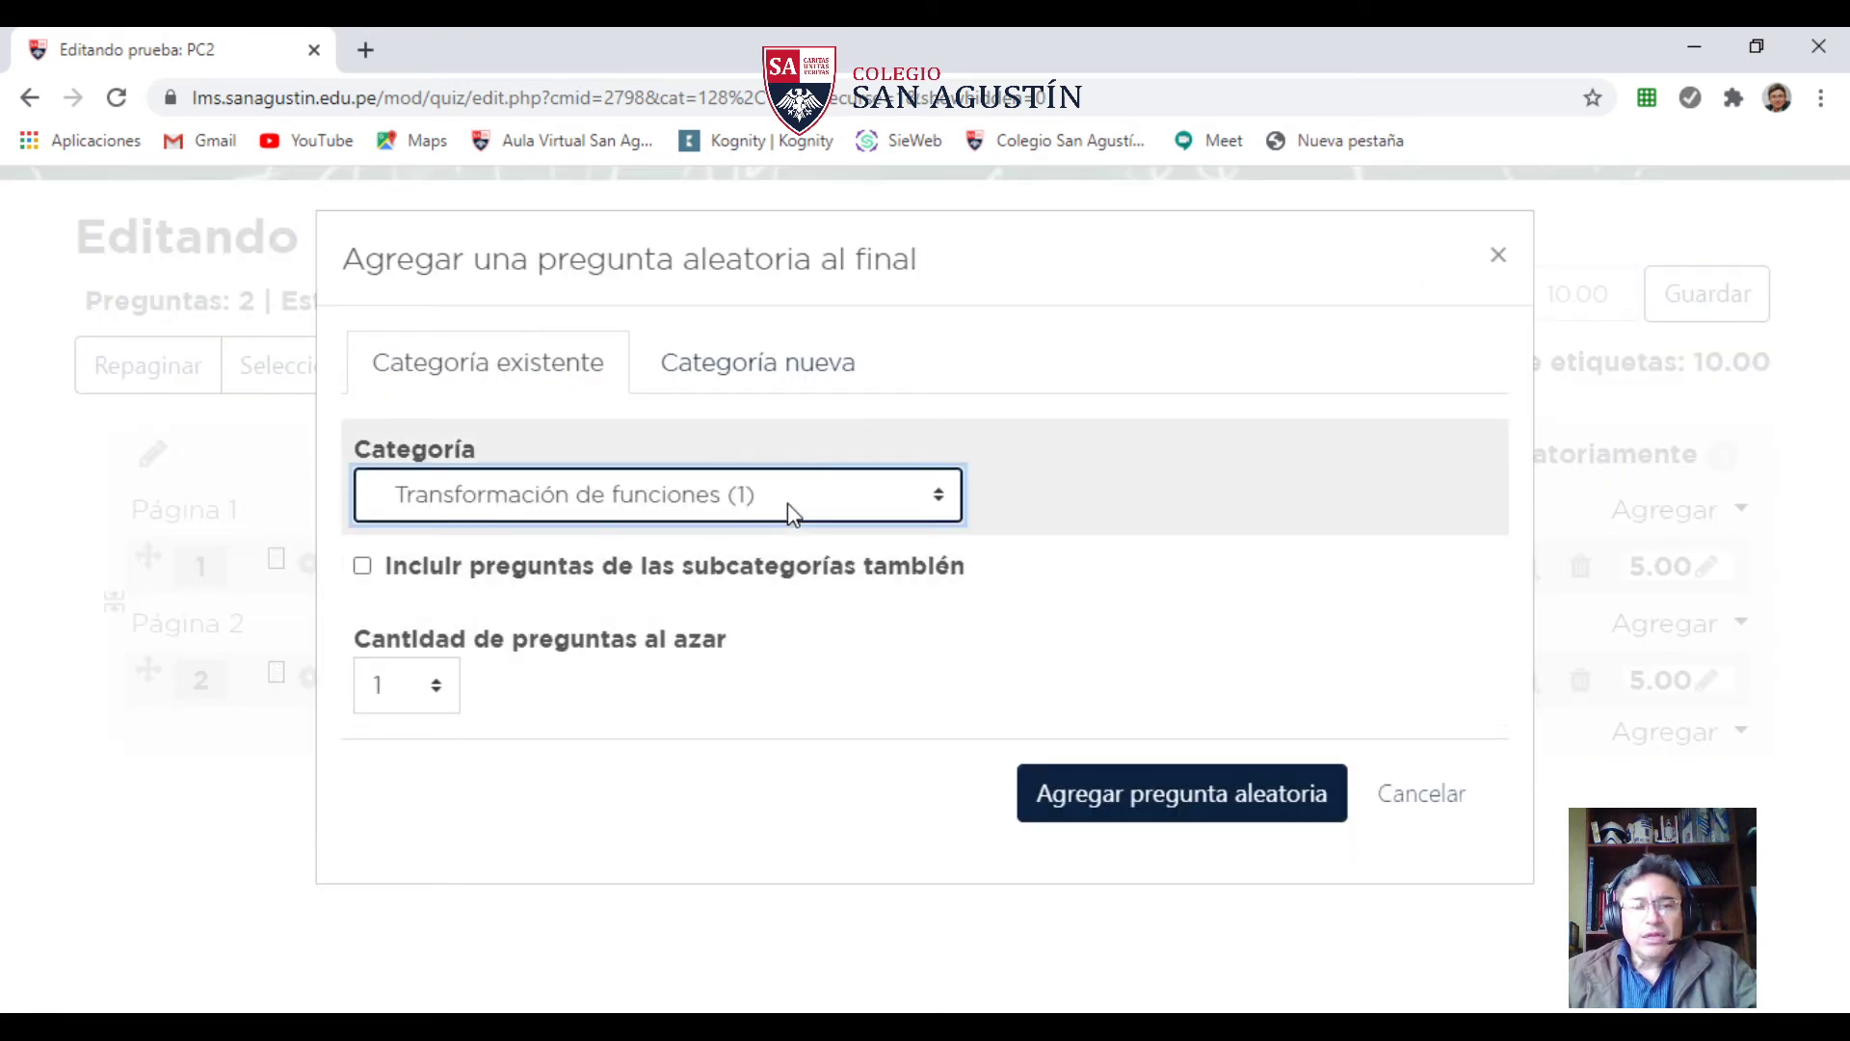
click(603, 707)
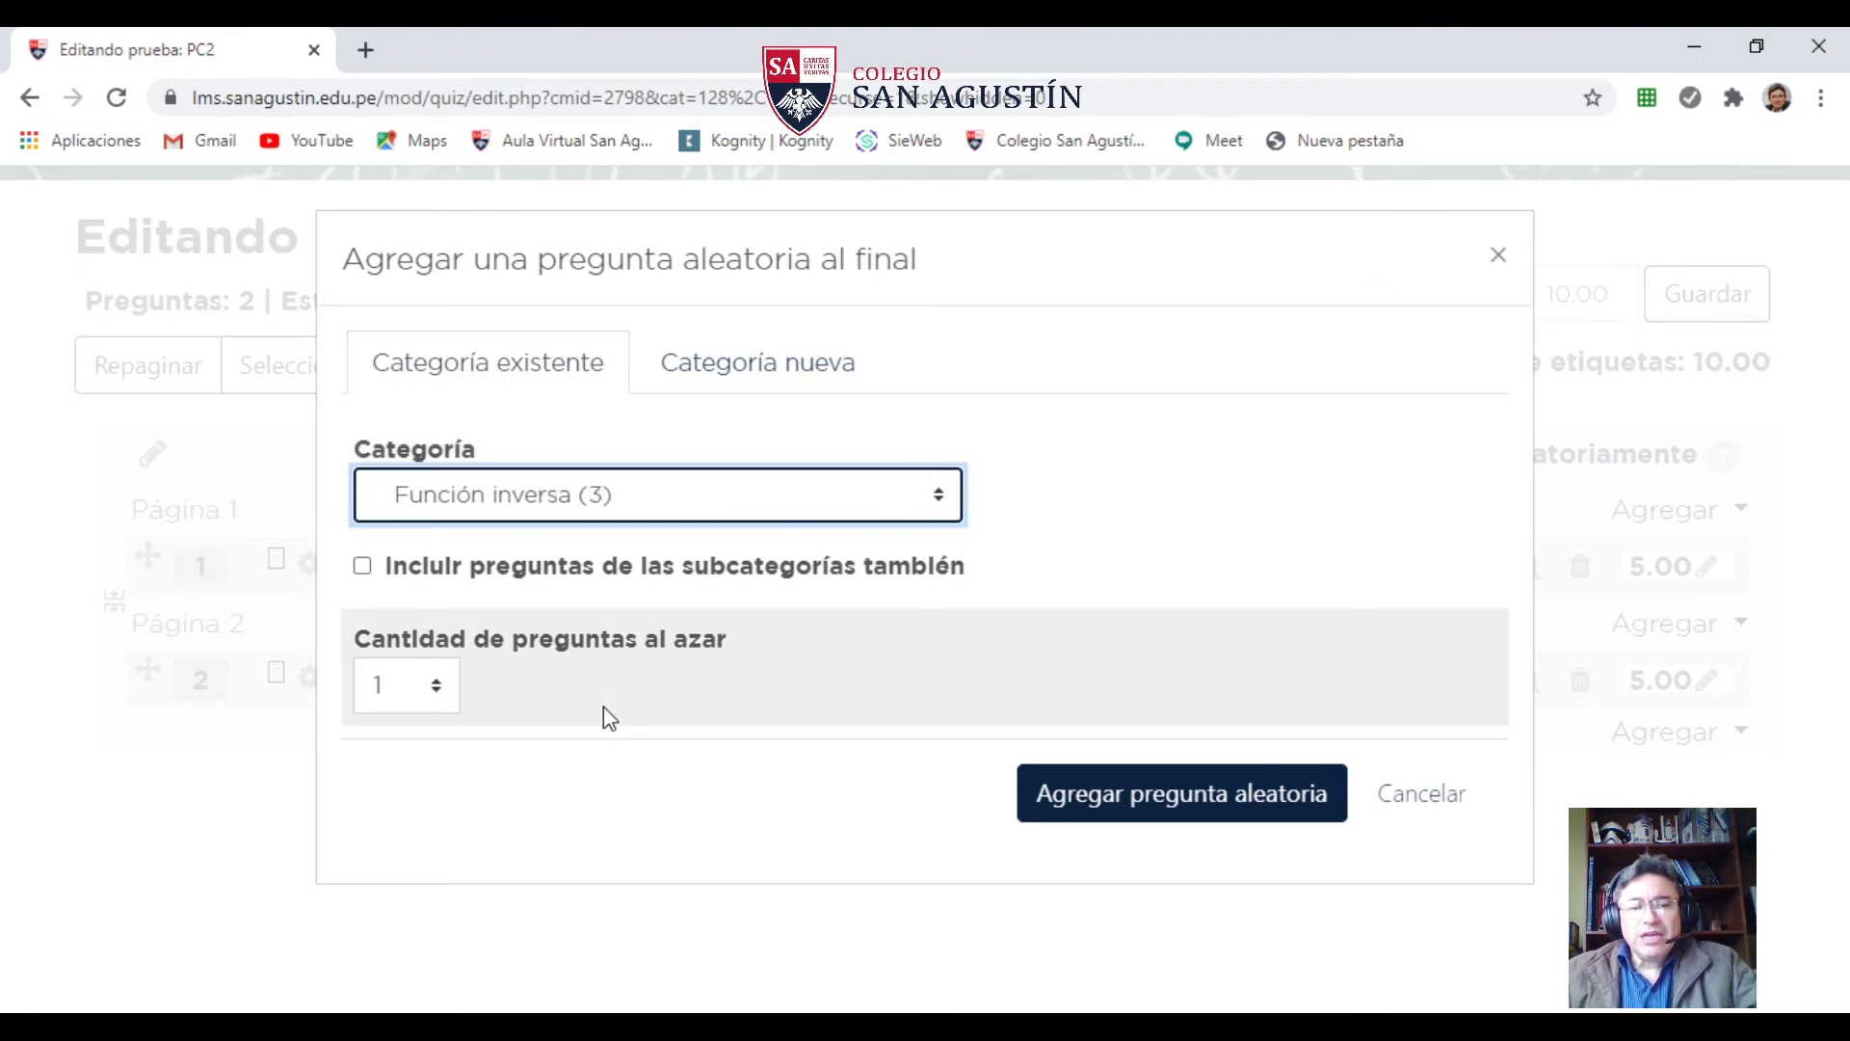
click(445, 693)
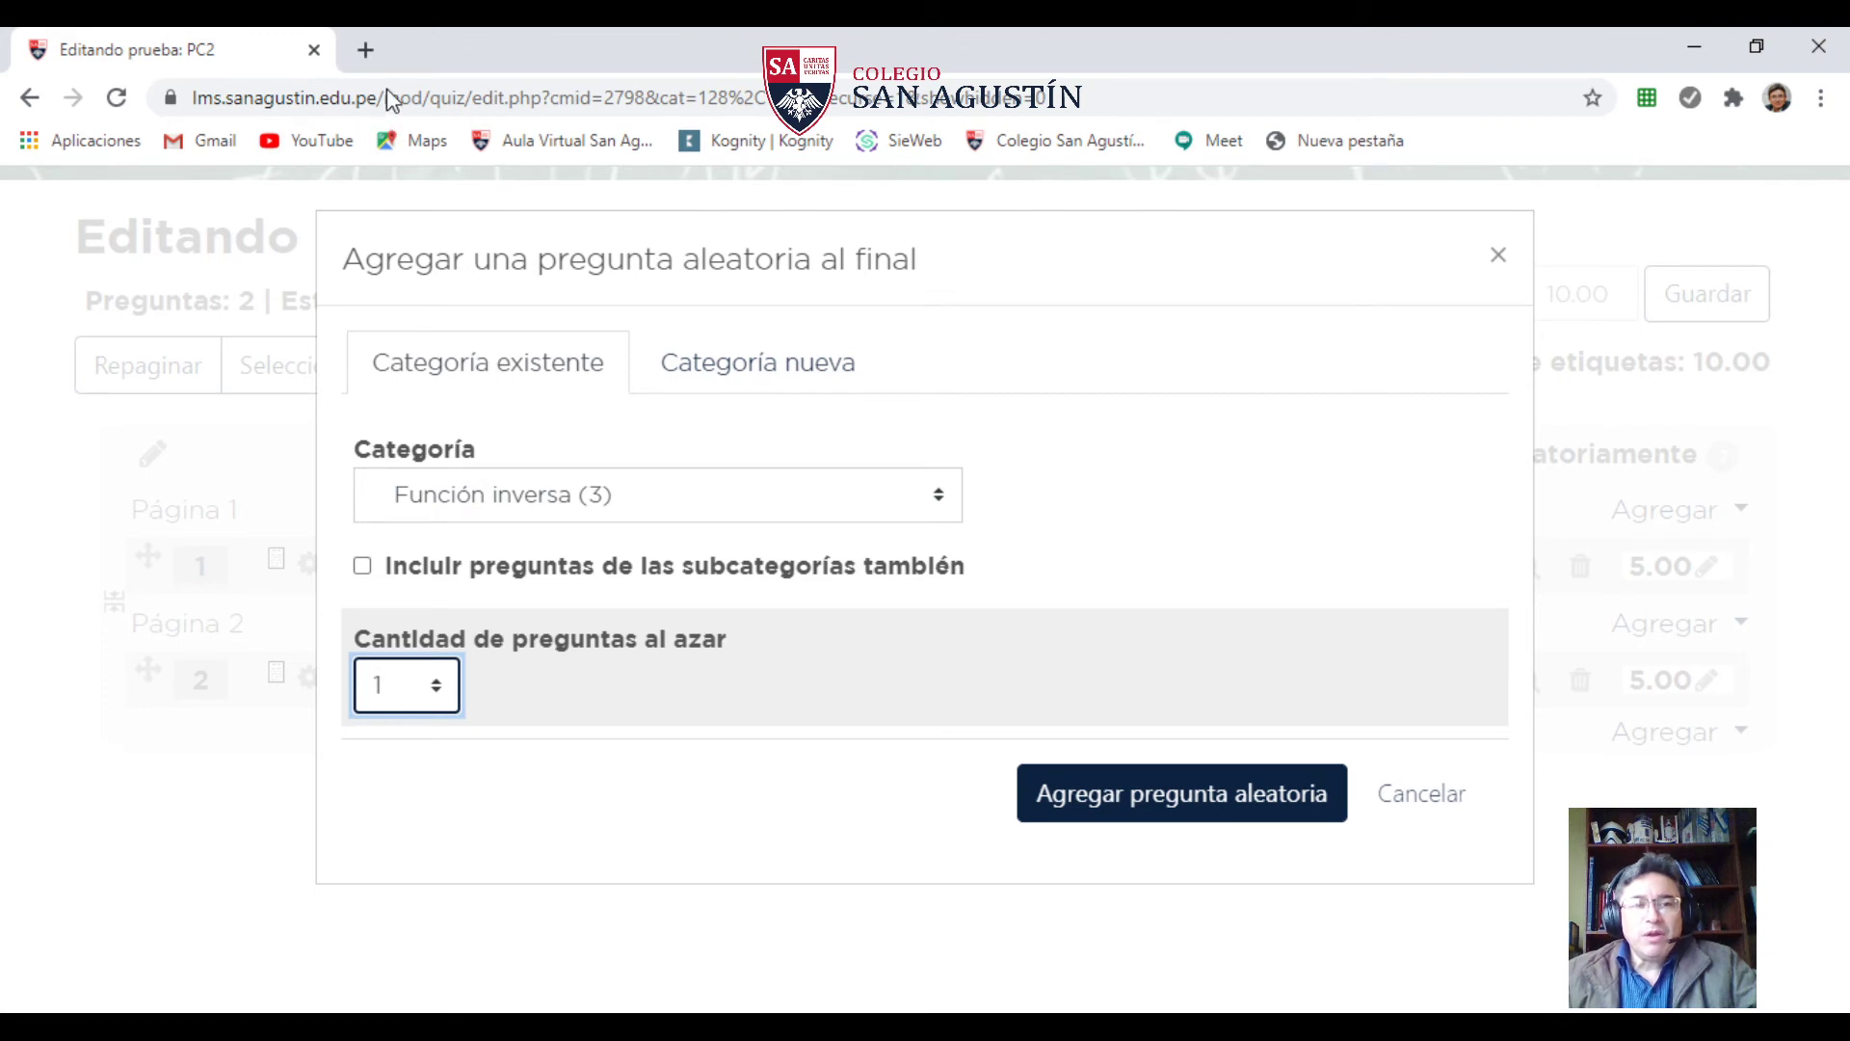
click(1146, 807)
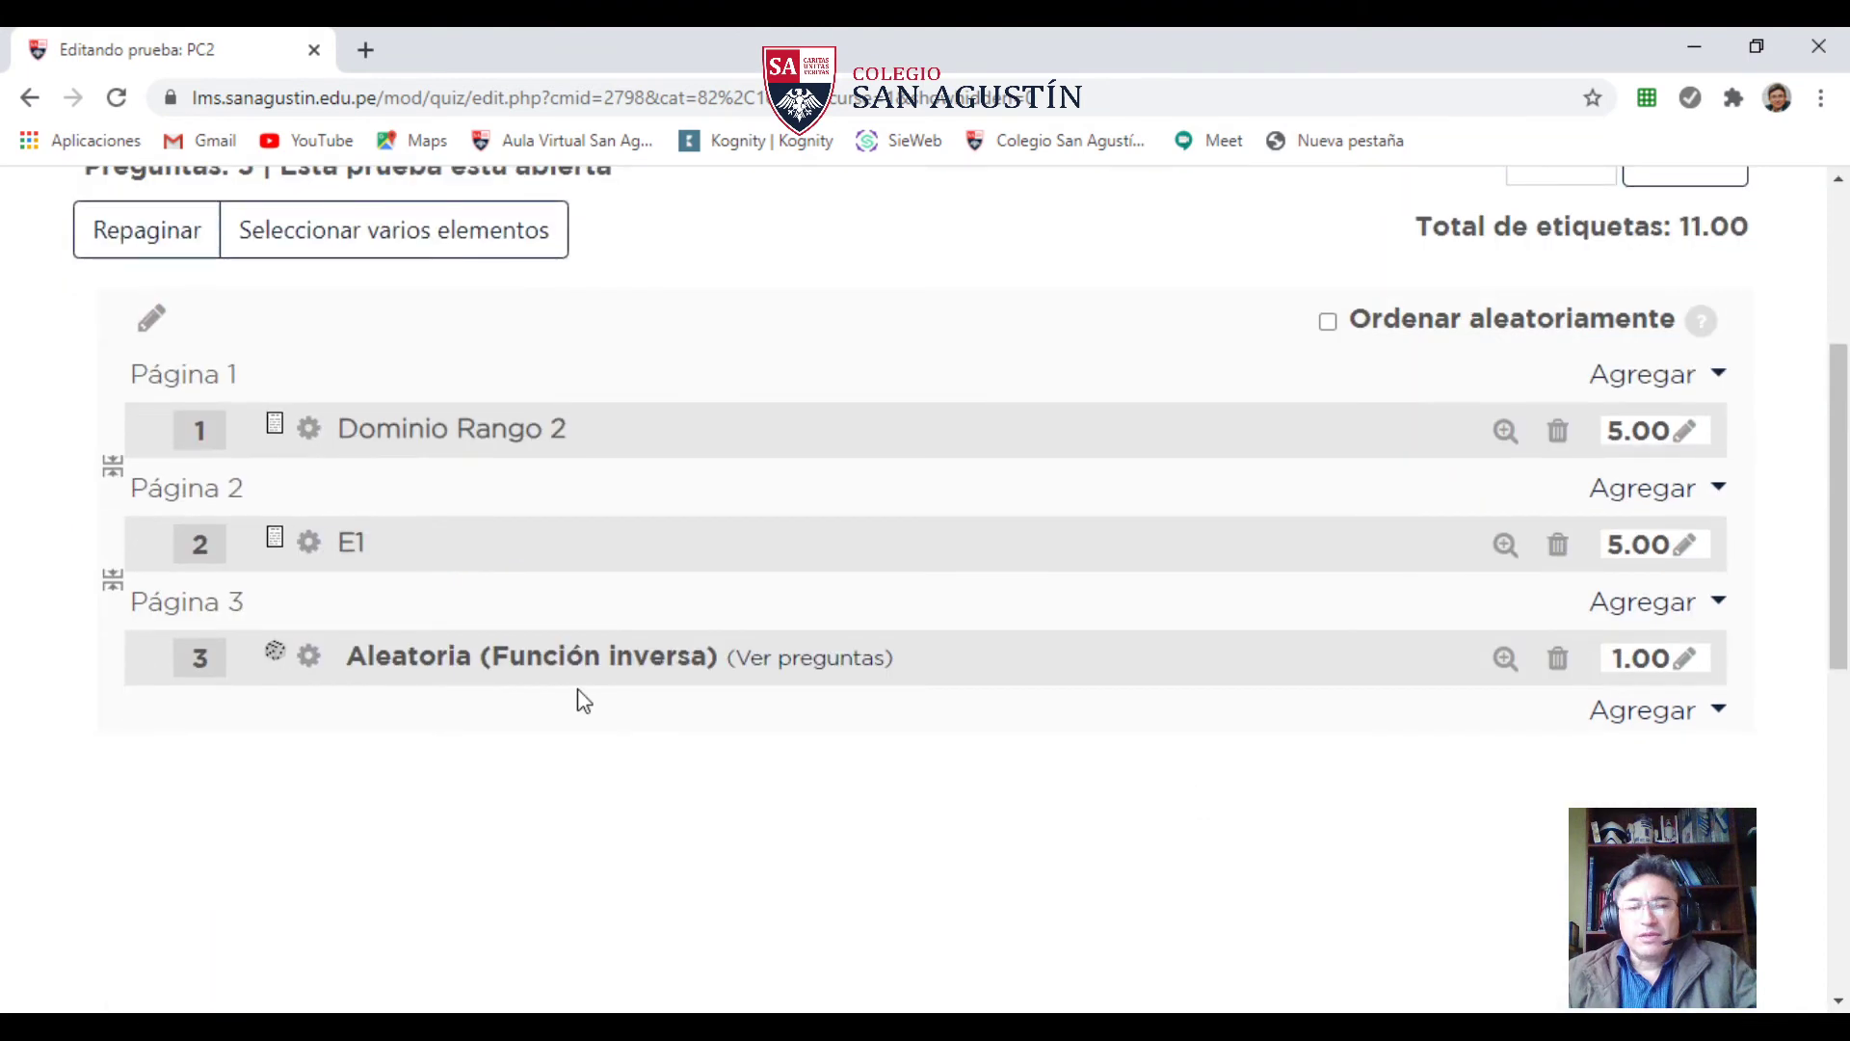
click(1686, 663)
text(10)
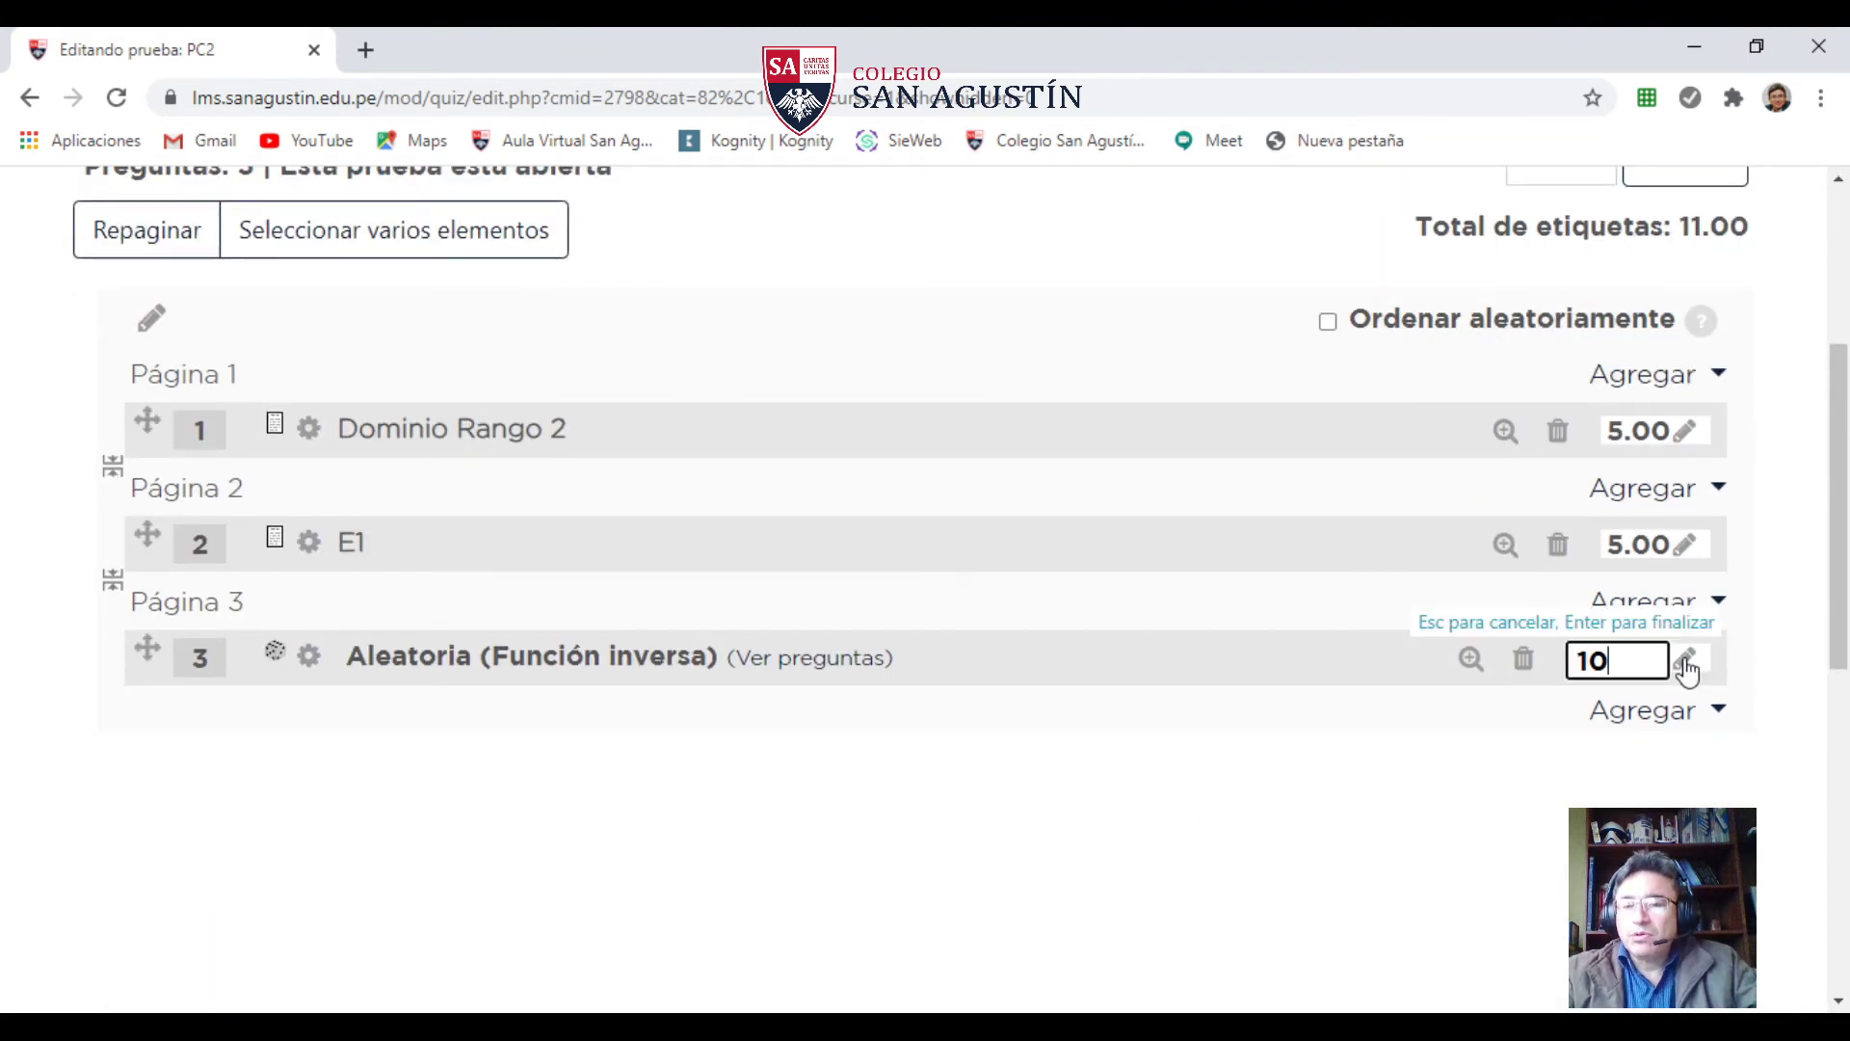
key(Escape)
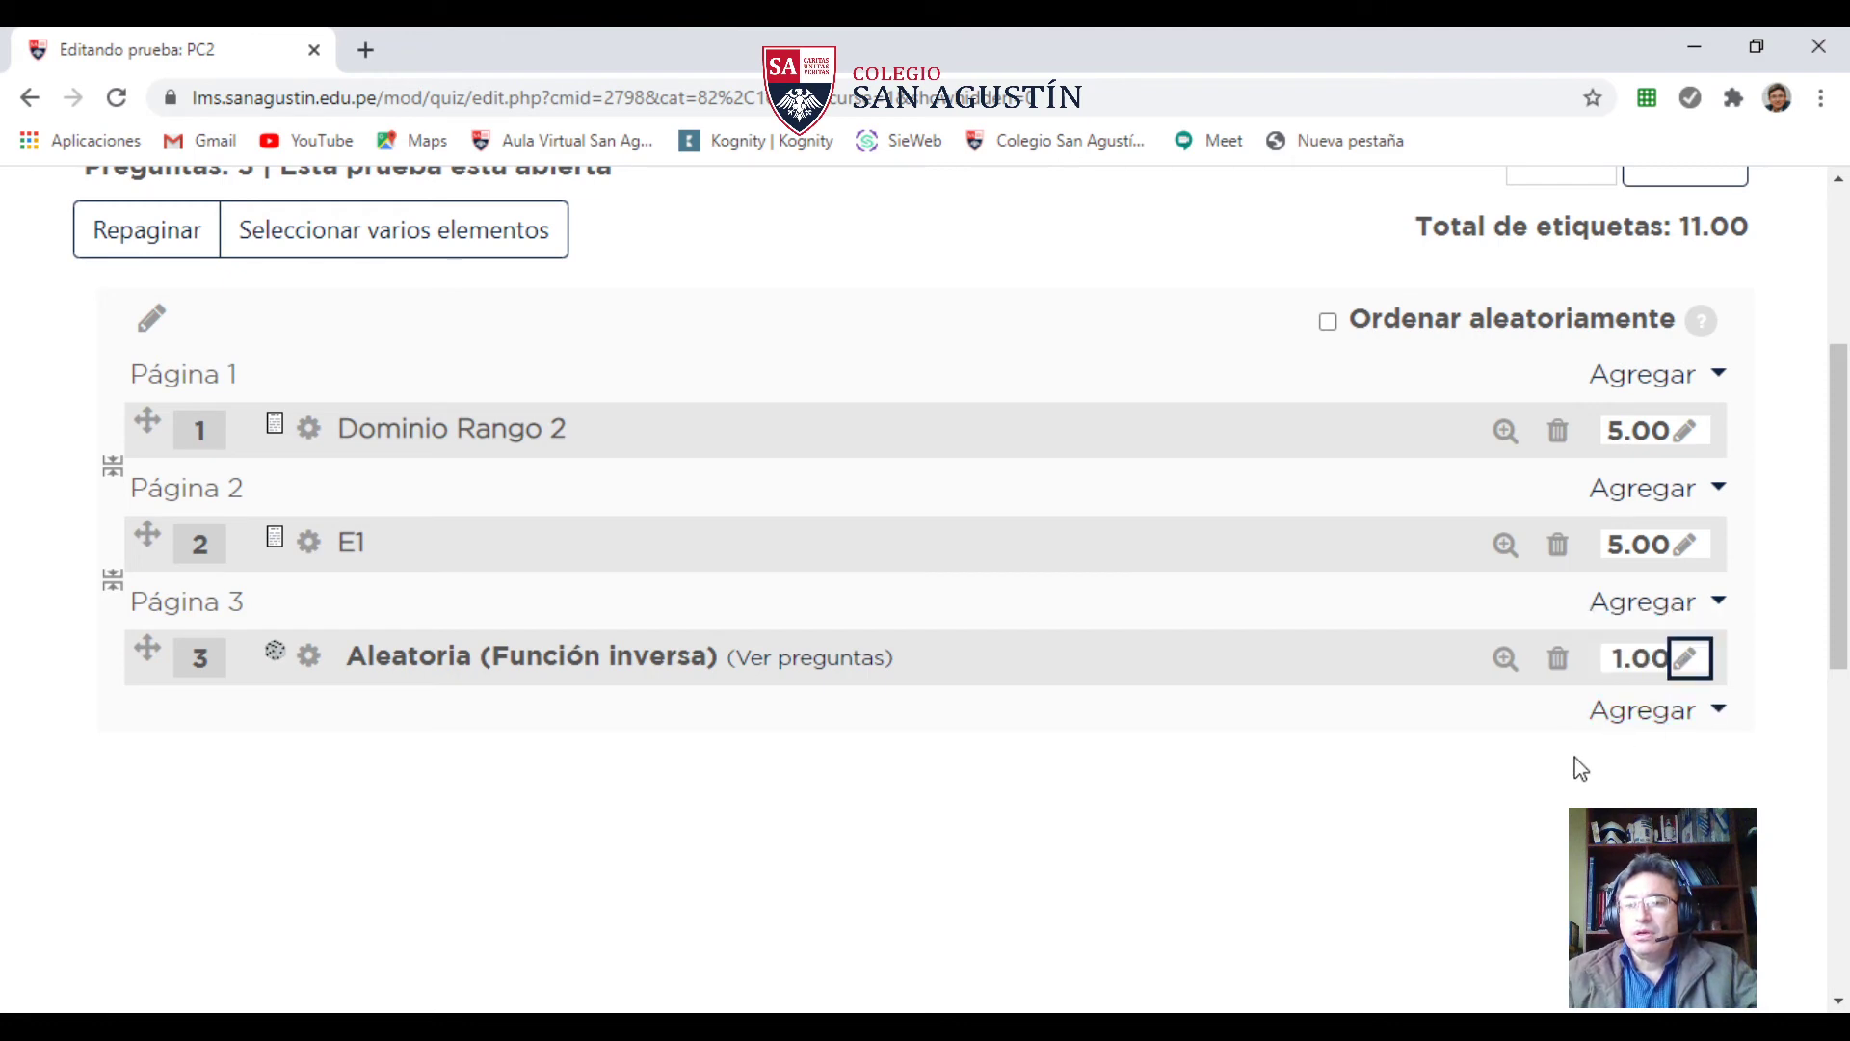
- Set the mark of the random Función inversa question to 10
click(1686, 665)
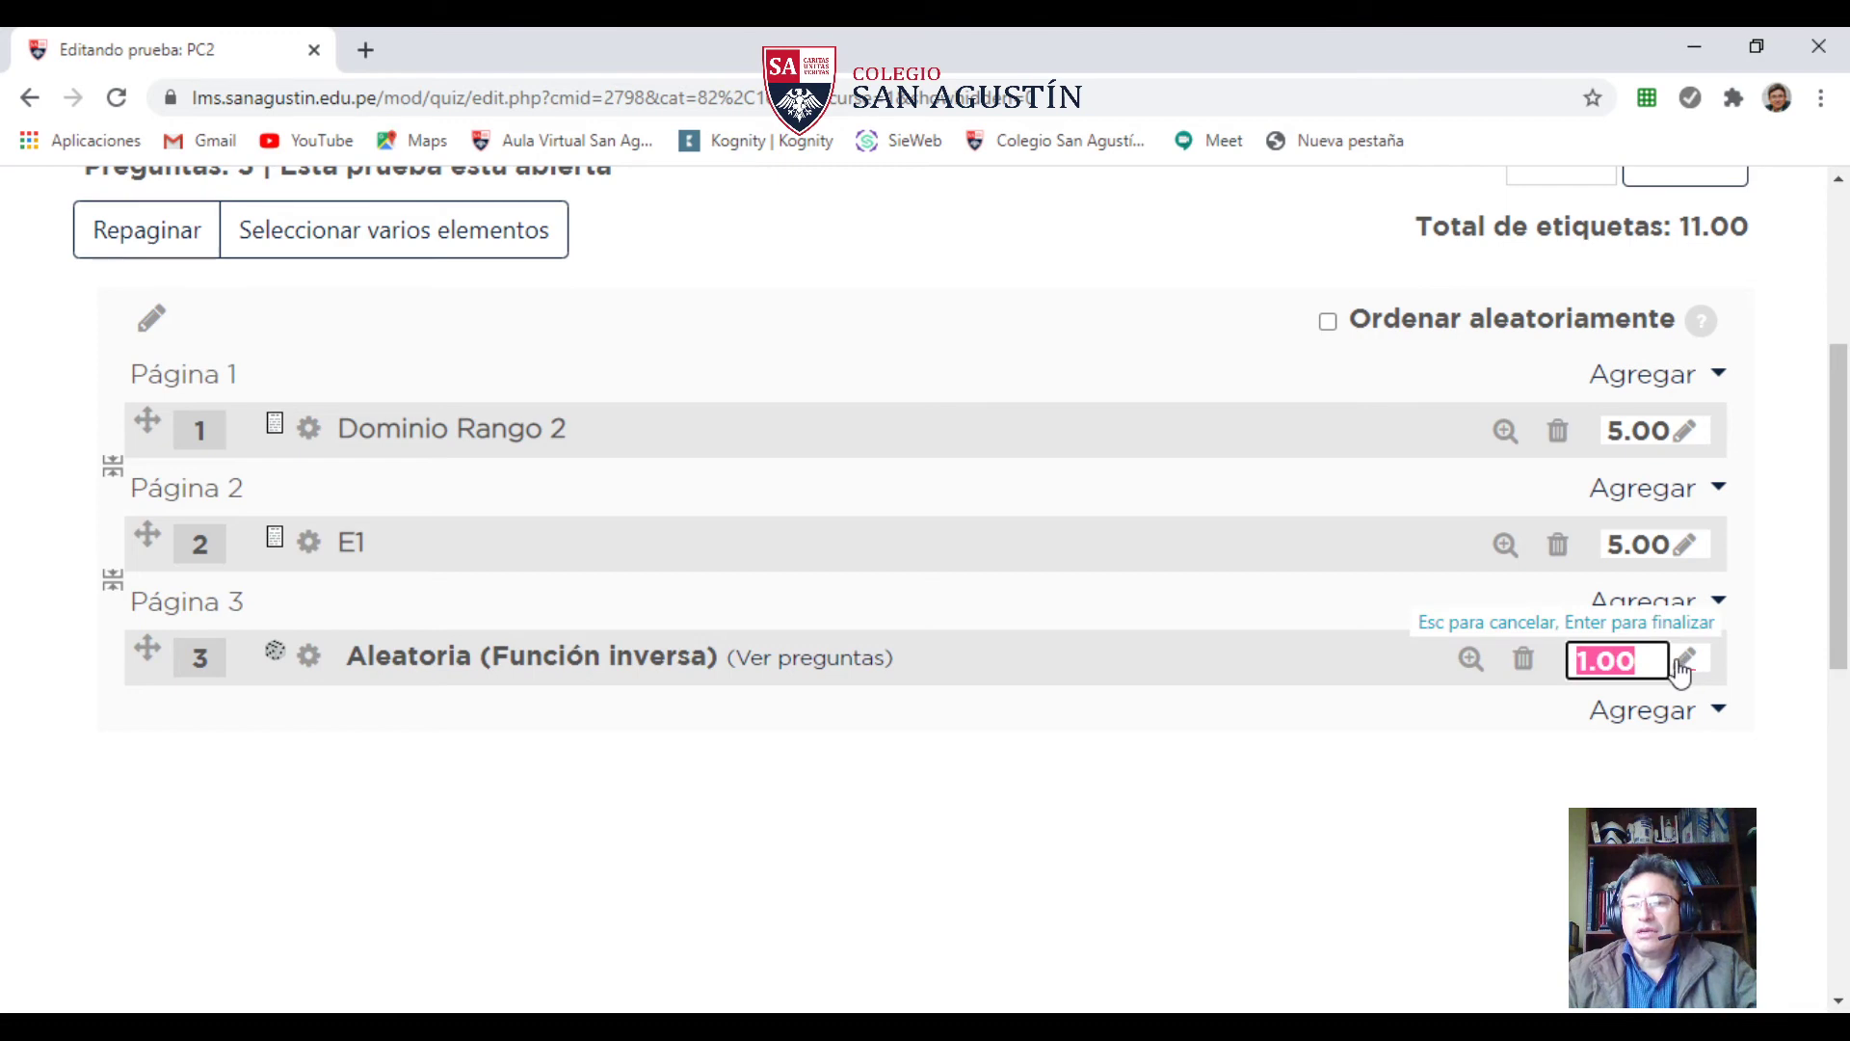
text(10)
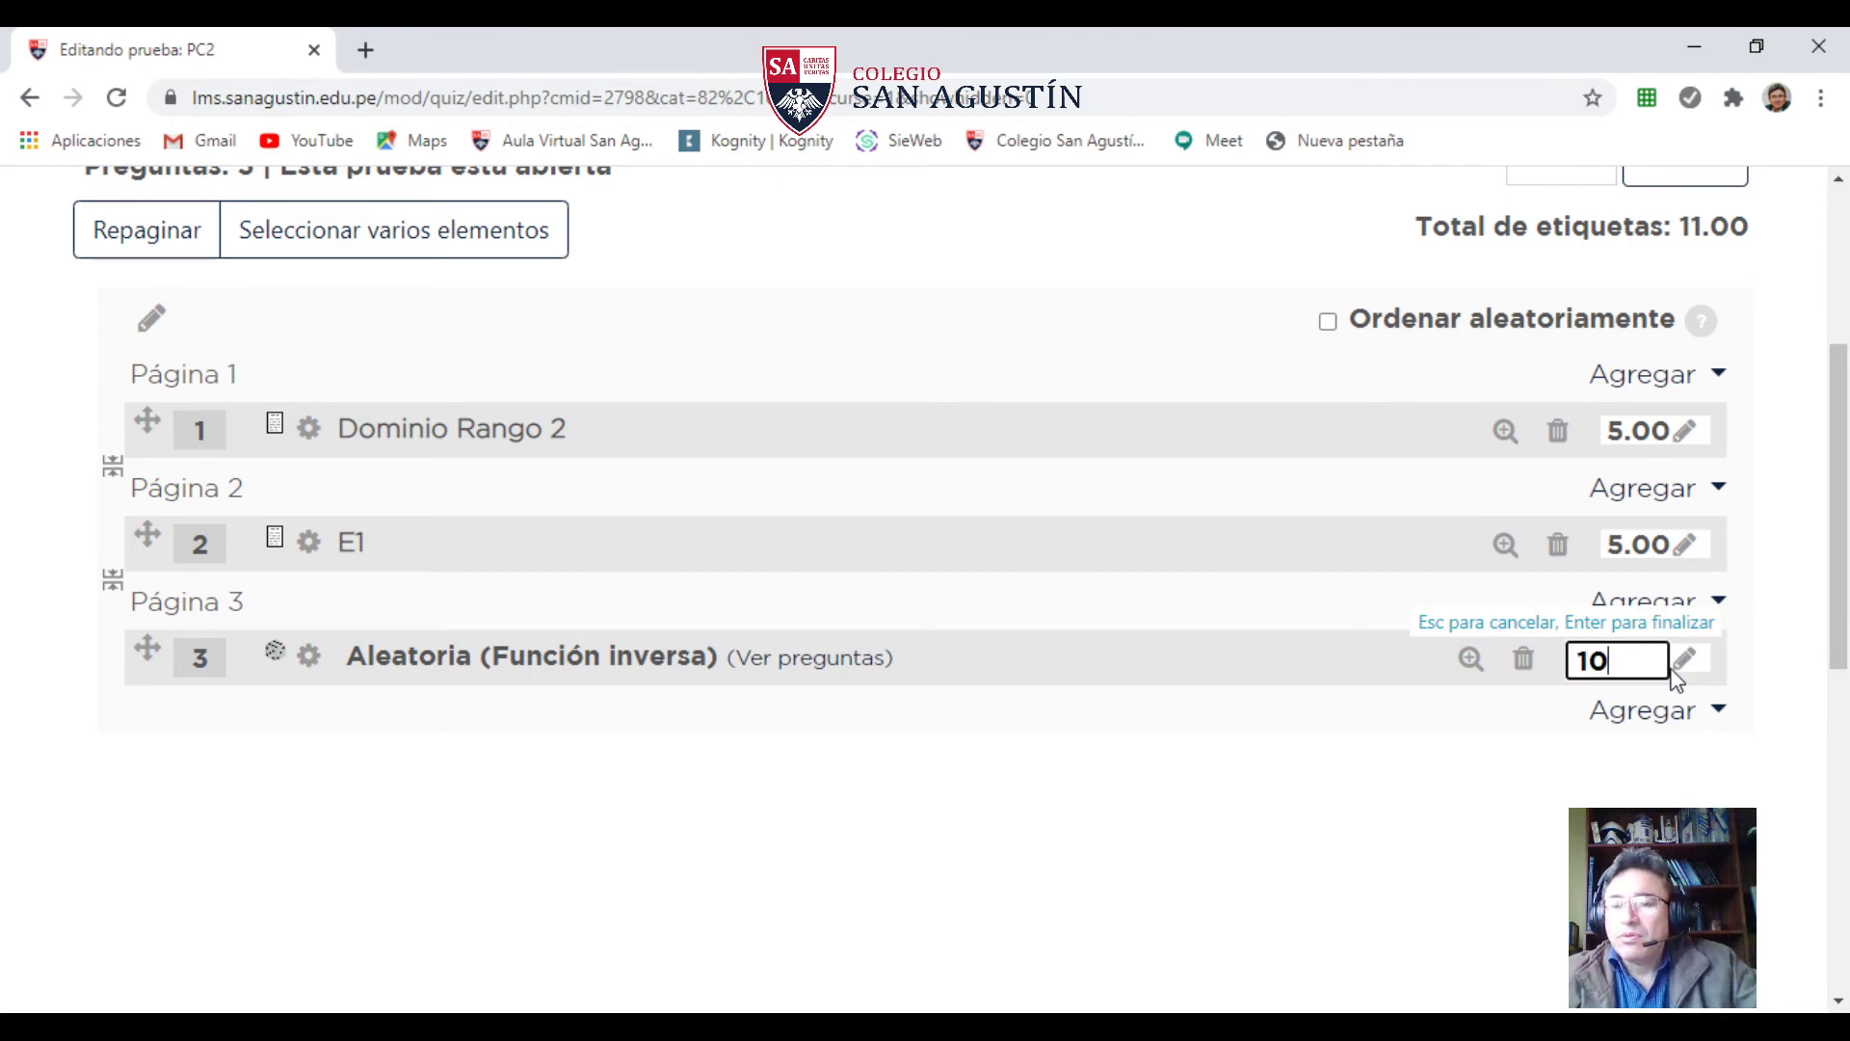
key(Return)
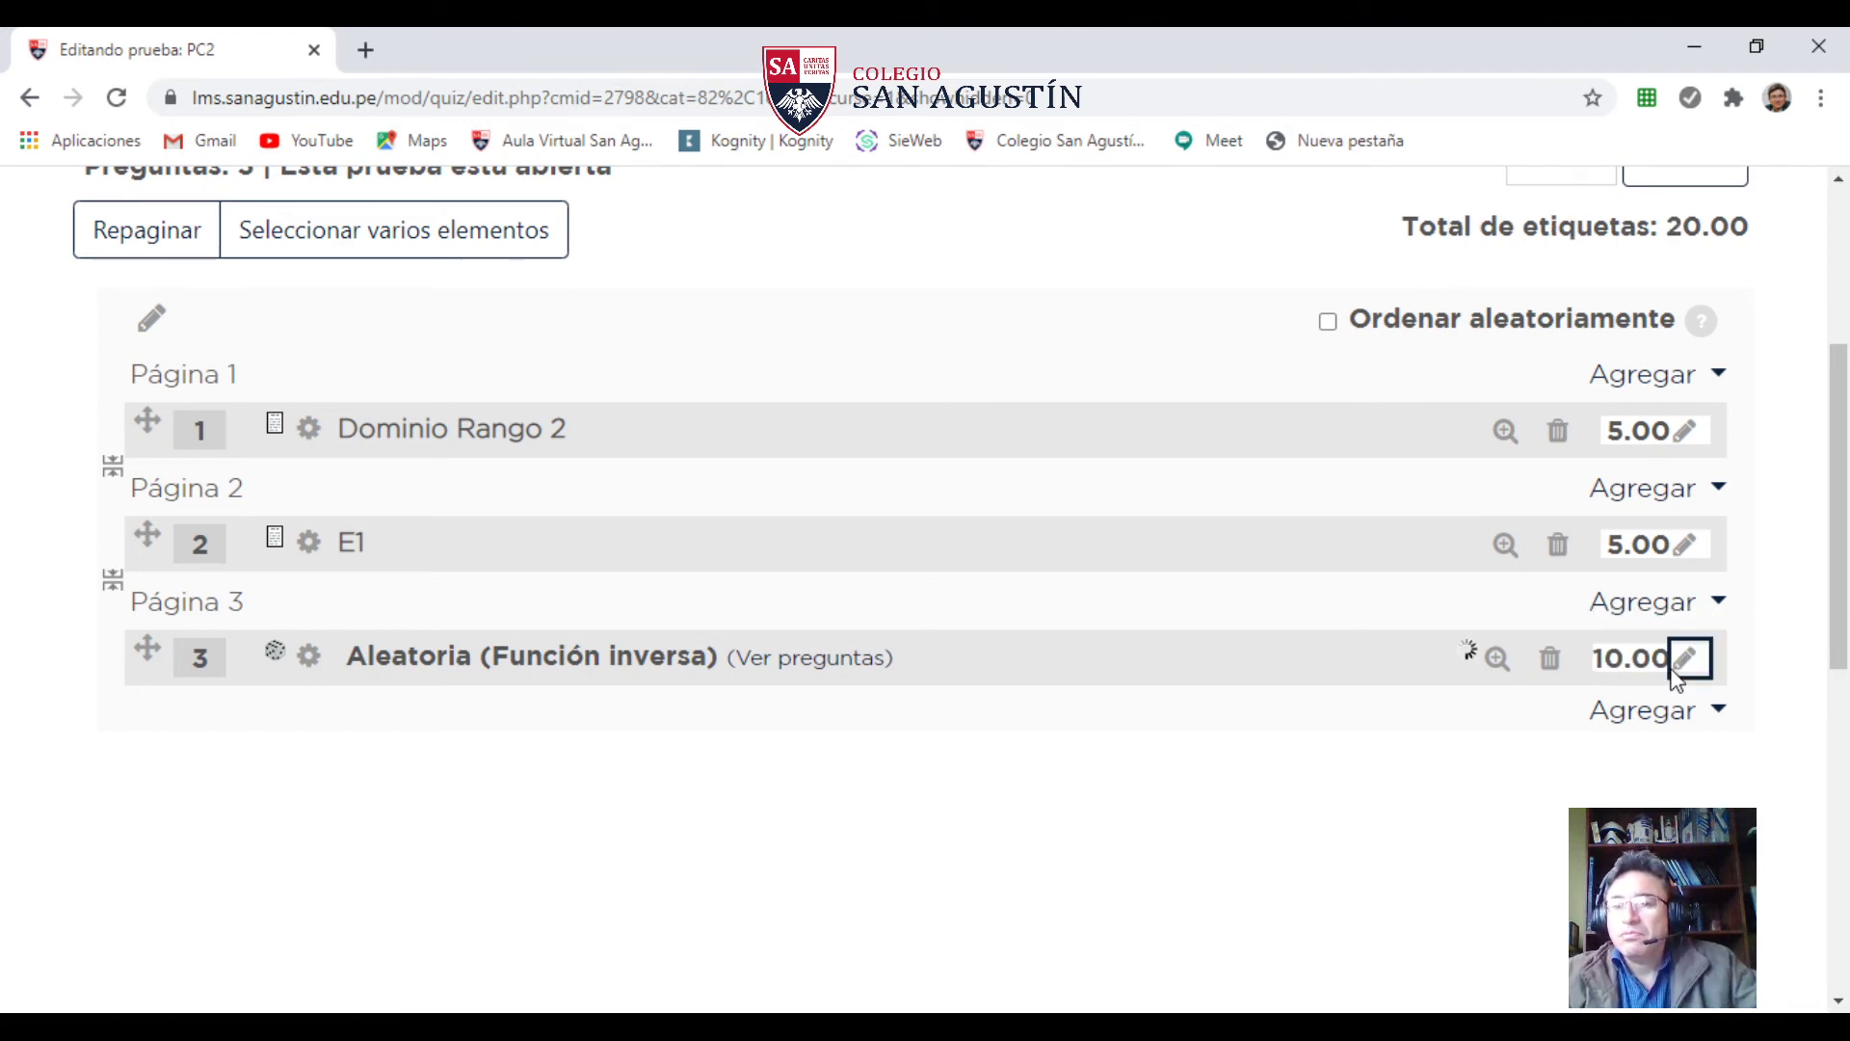
click(1350, 784)
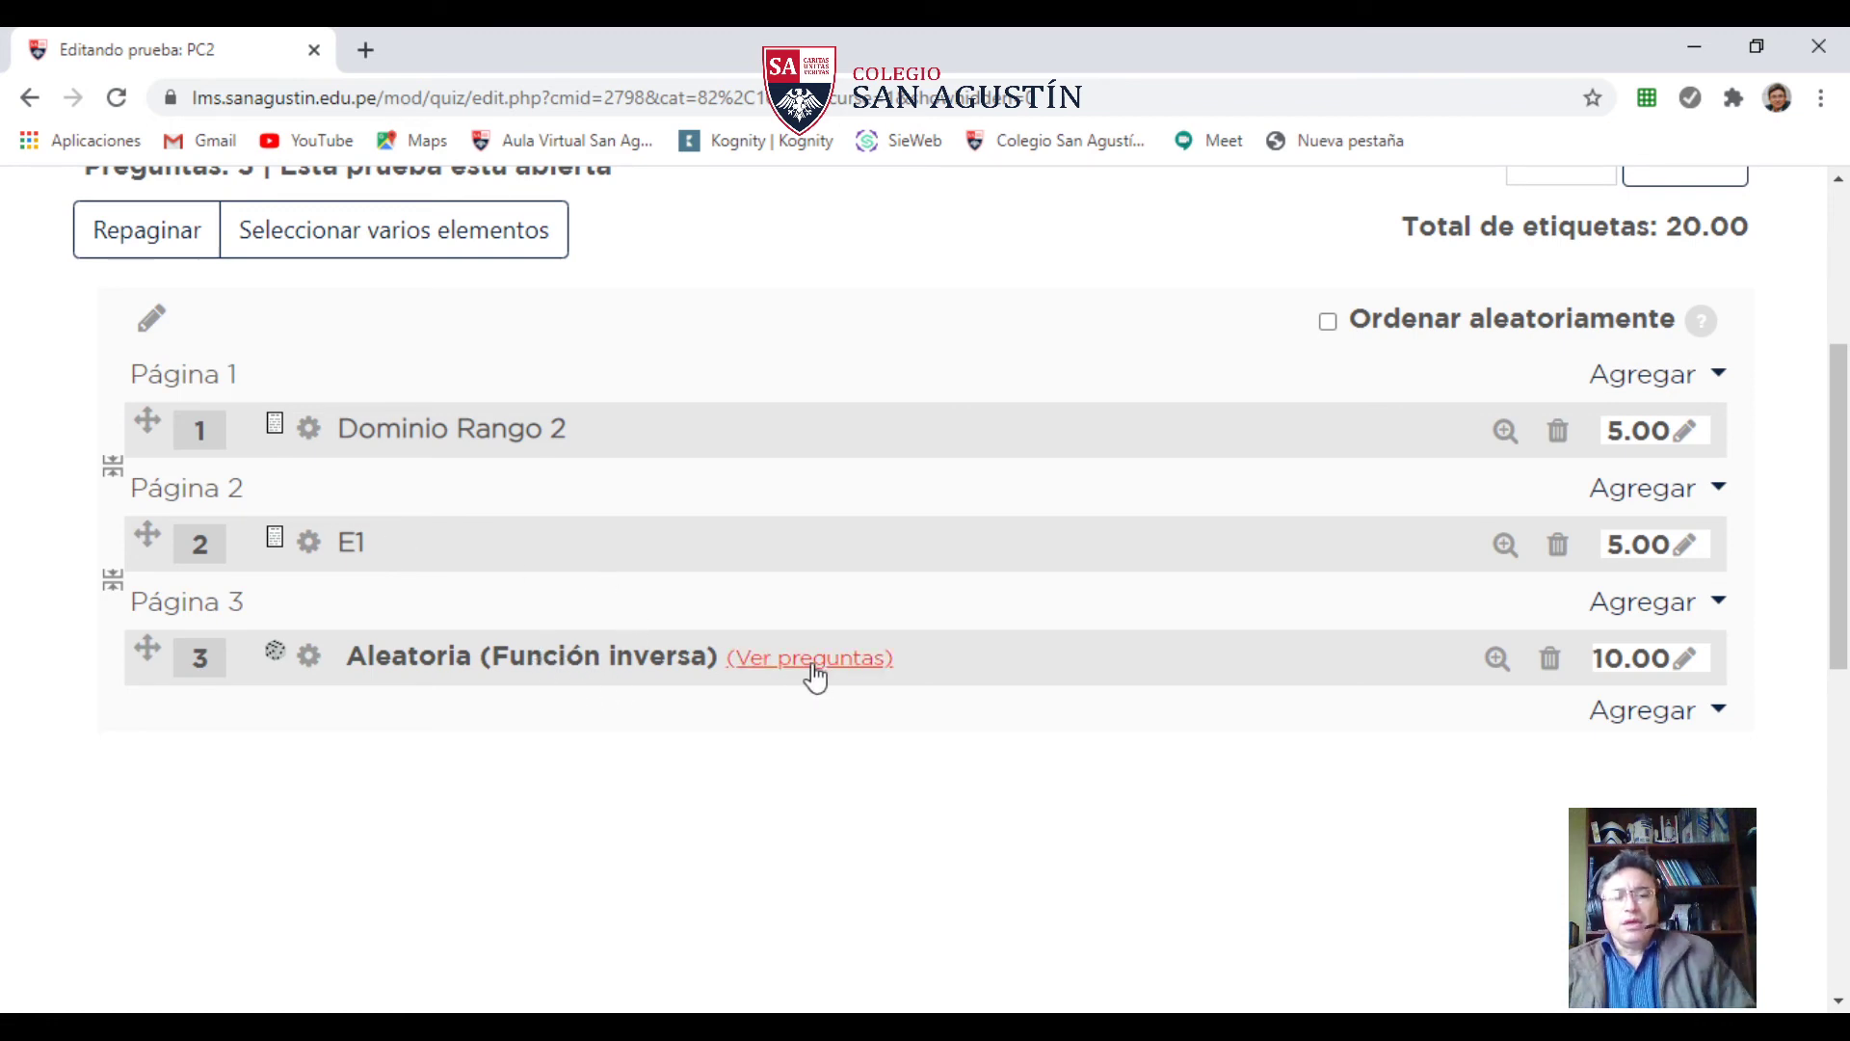
- Set the Calificación máxima of PC2 to 20.00 and save it
scroll(997, 684, down, 2)
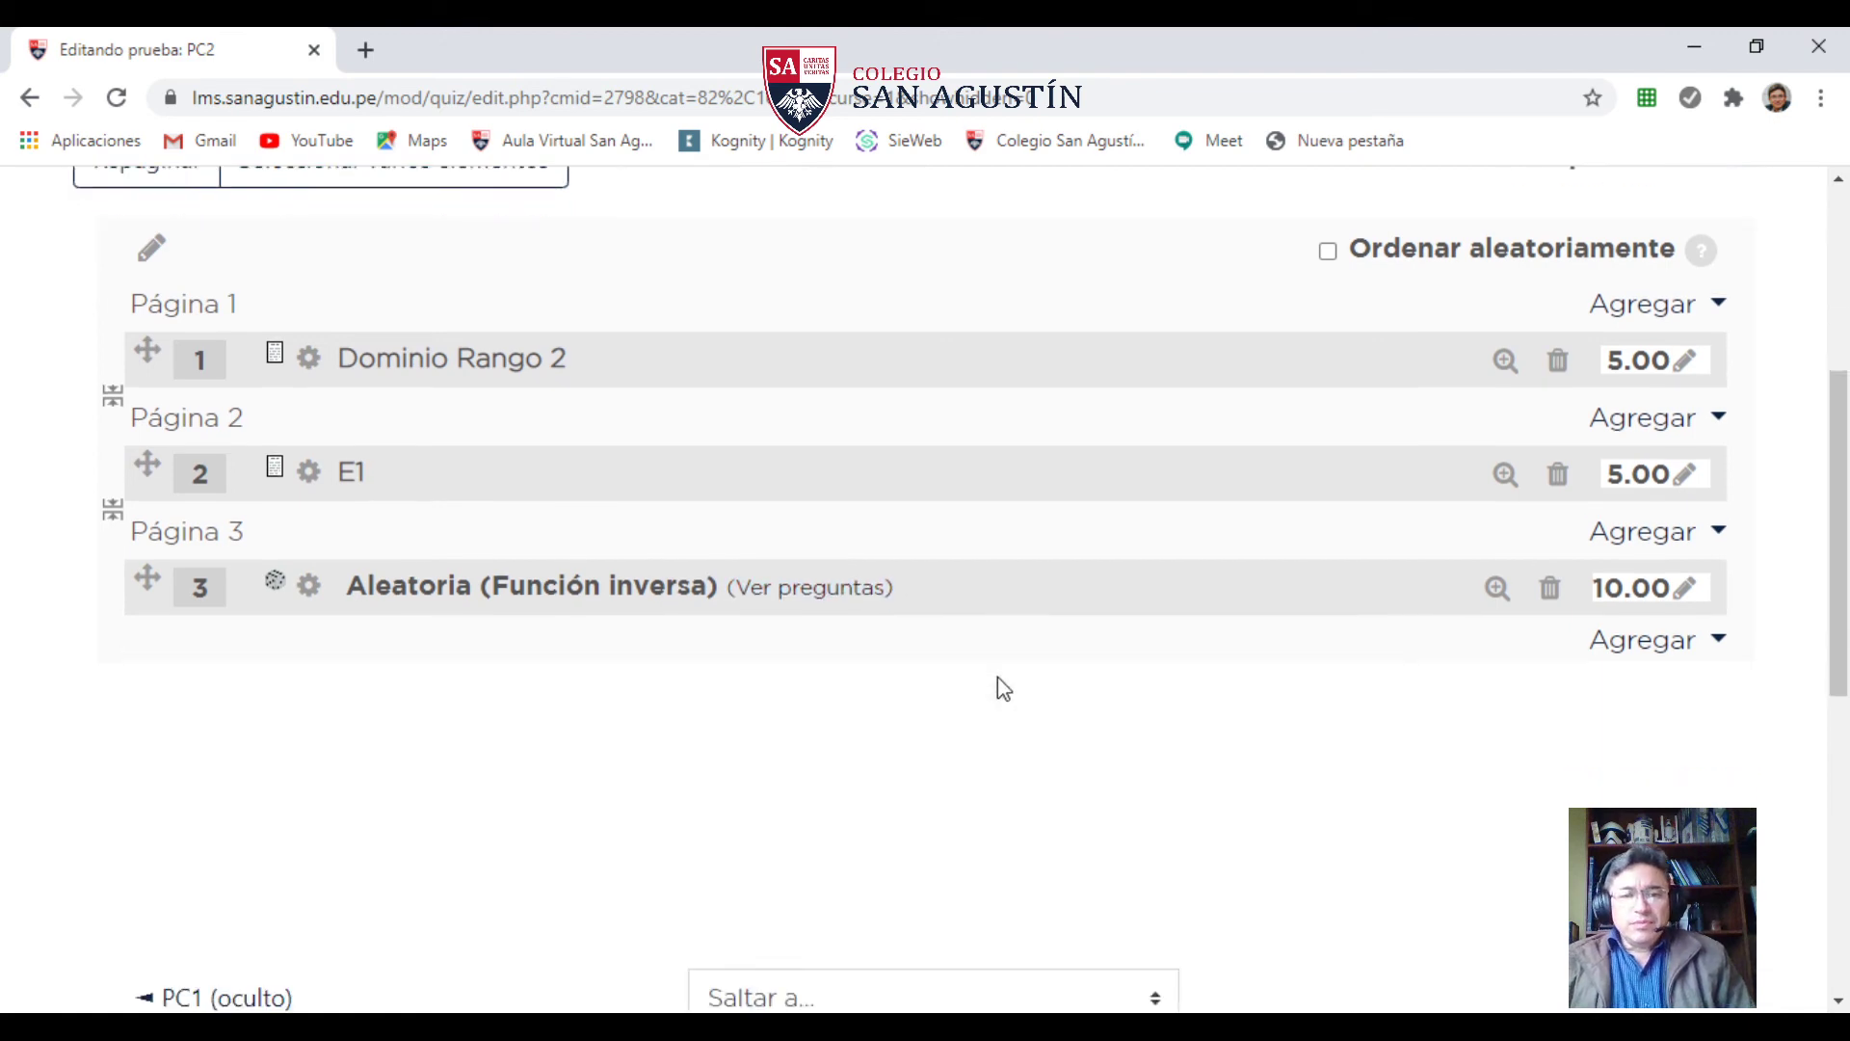
scroll(1002, 689, up, 5)
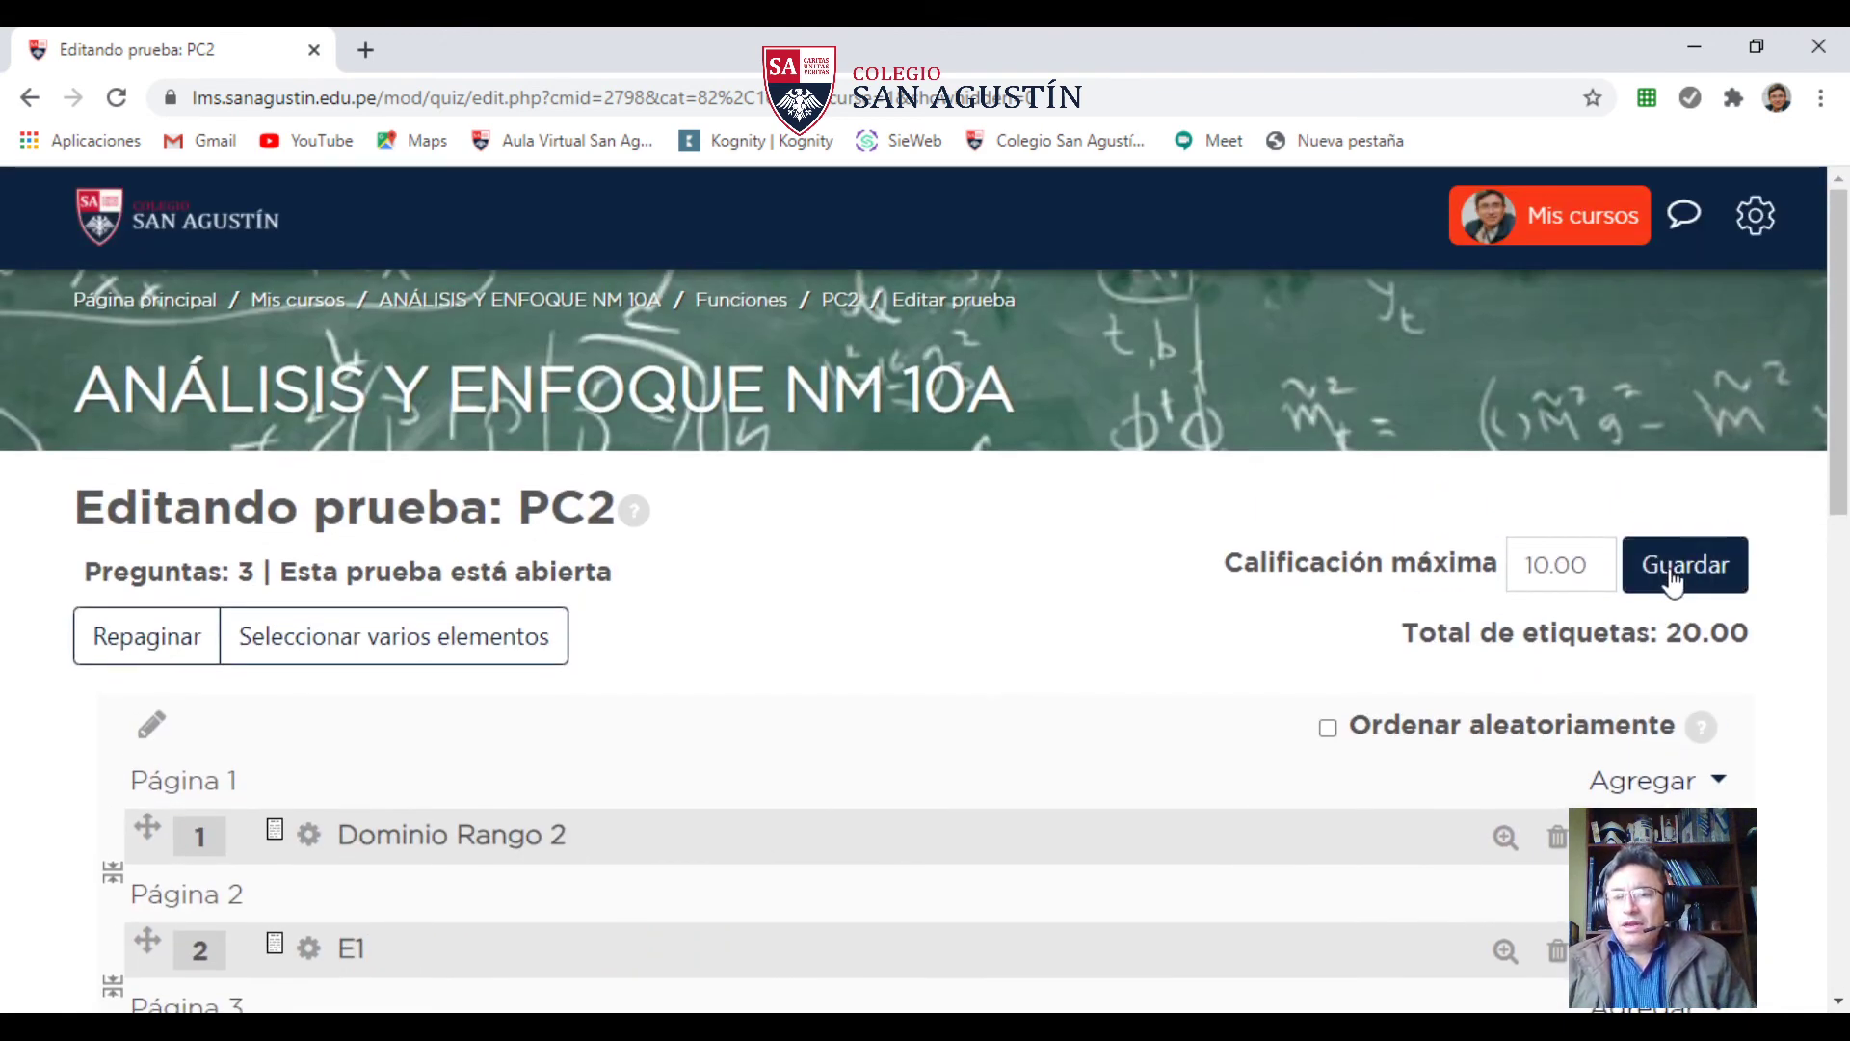
click(1535, 566)
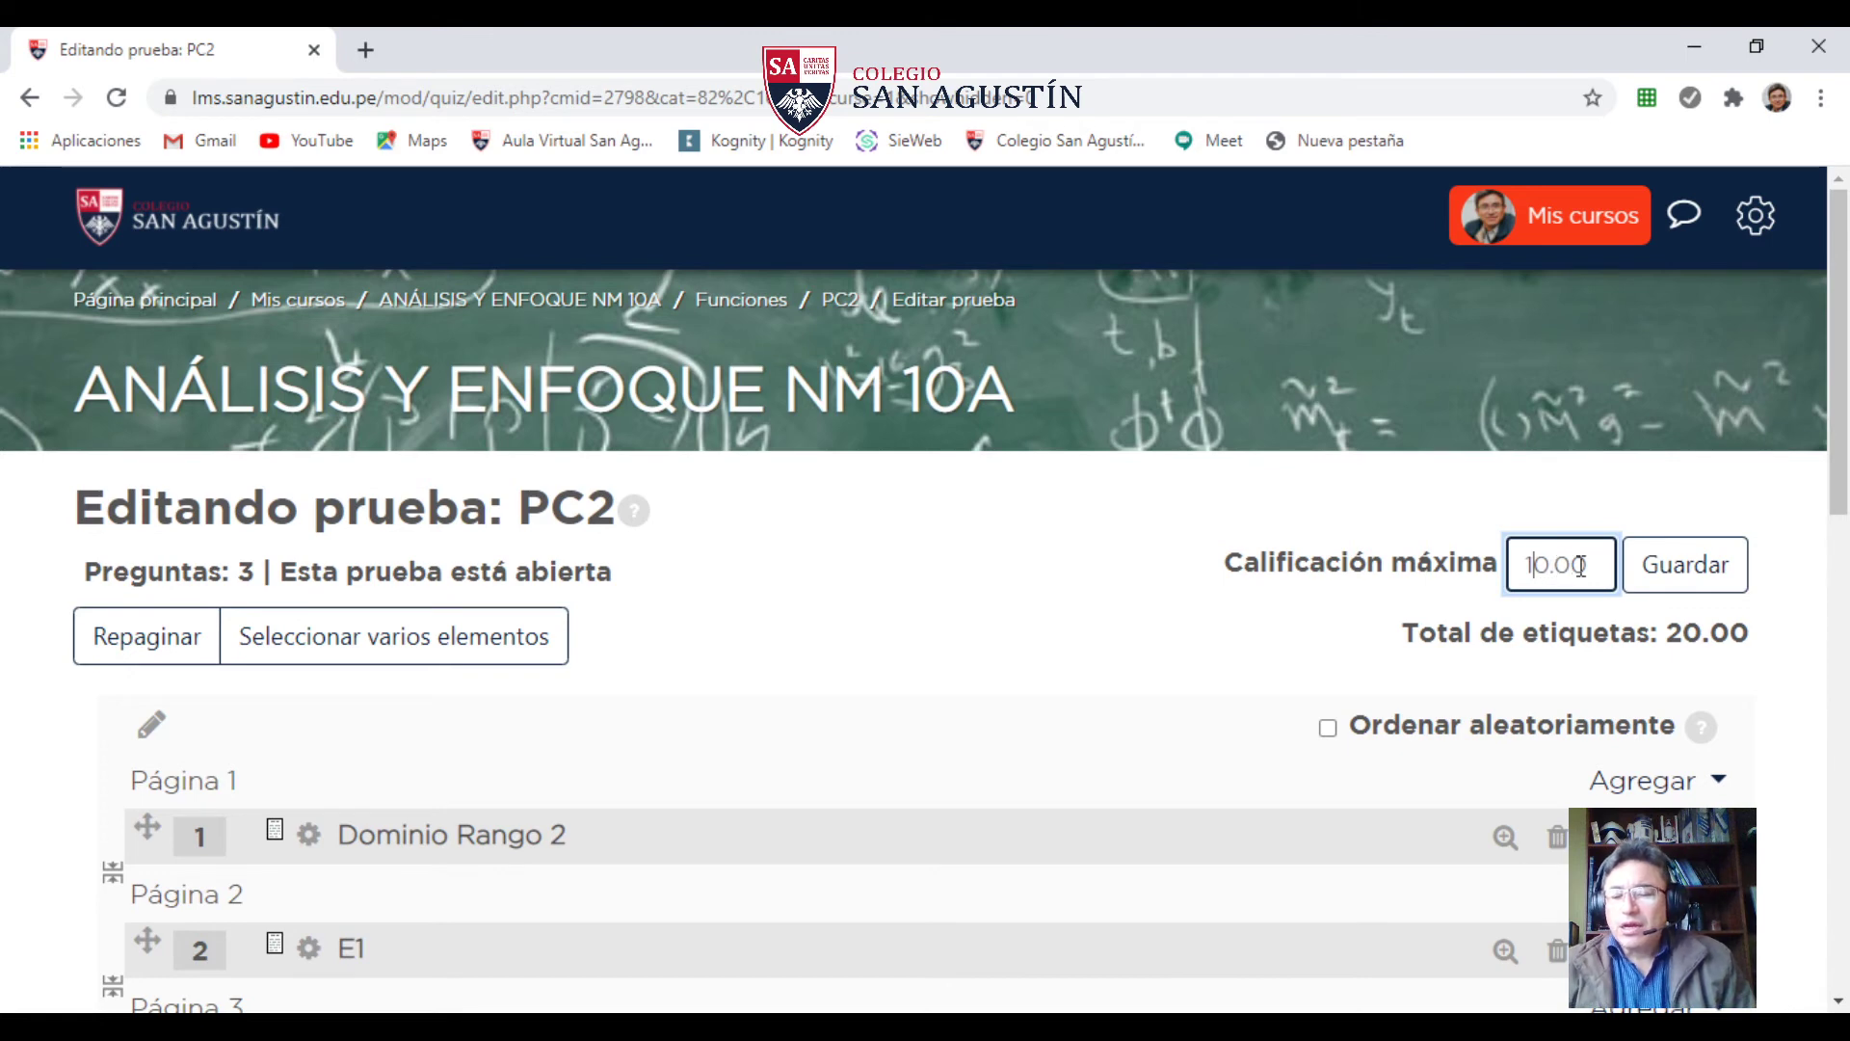
key(BackSpace)
text(20)
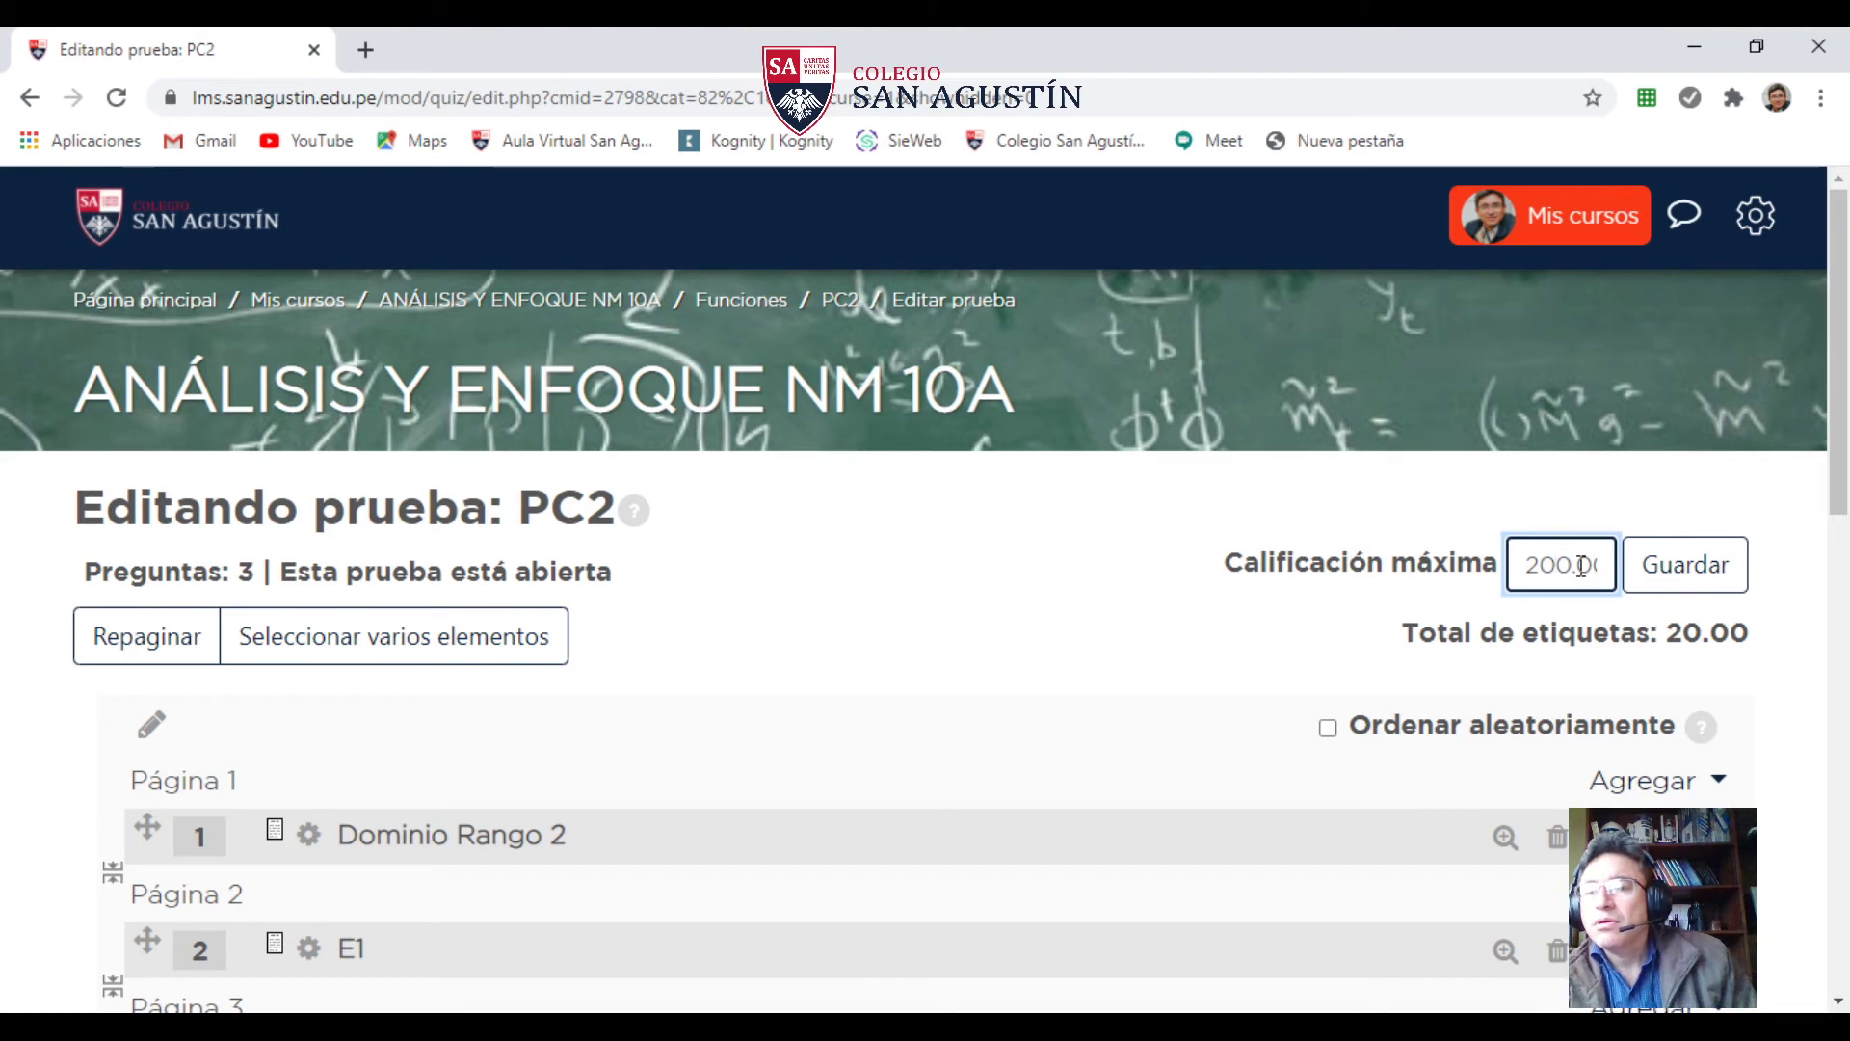
key(Delete)
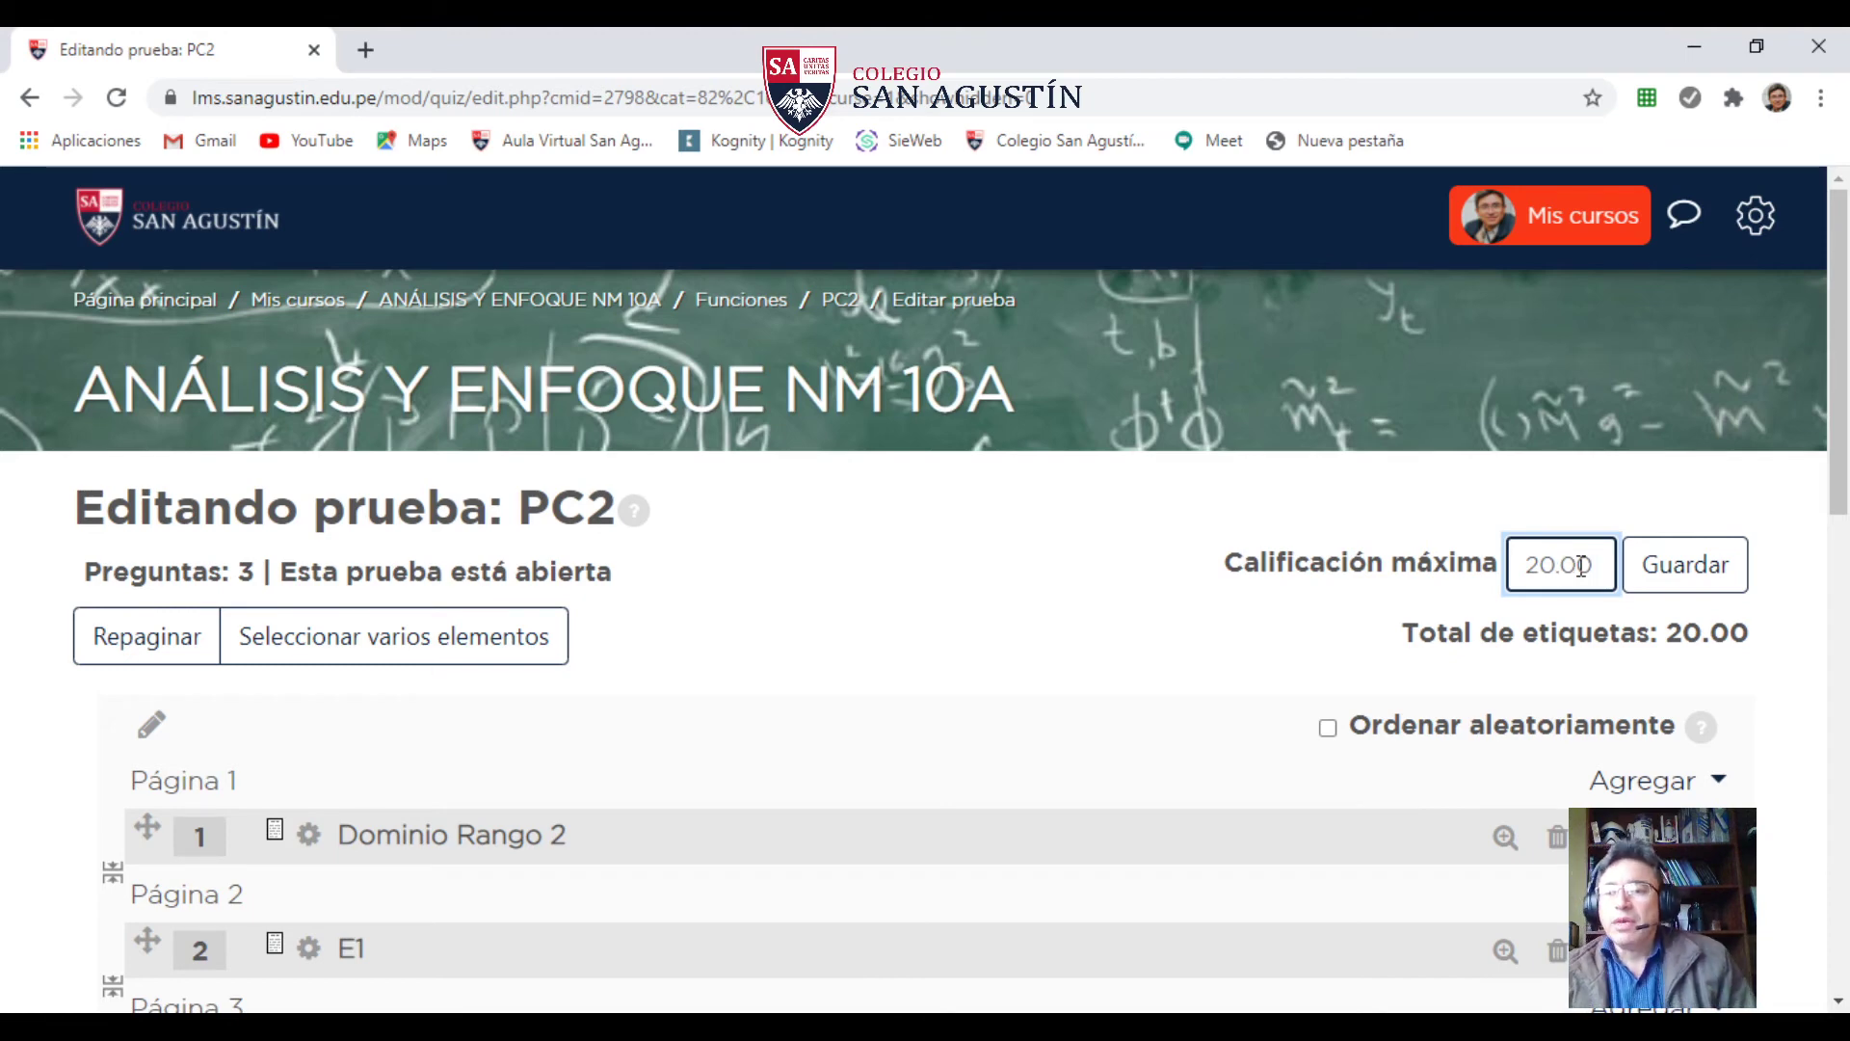
click(1708, 586)
click(1708, 590)
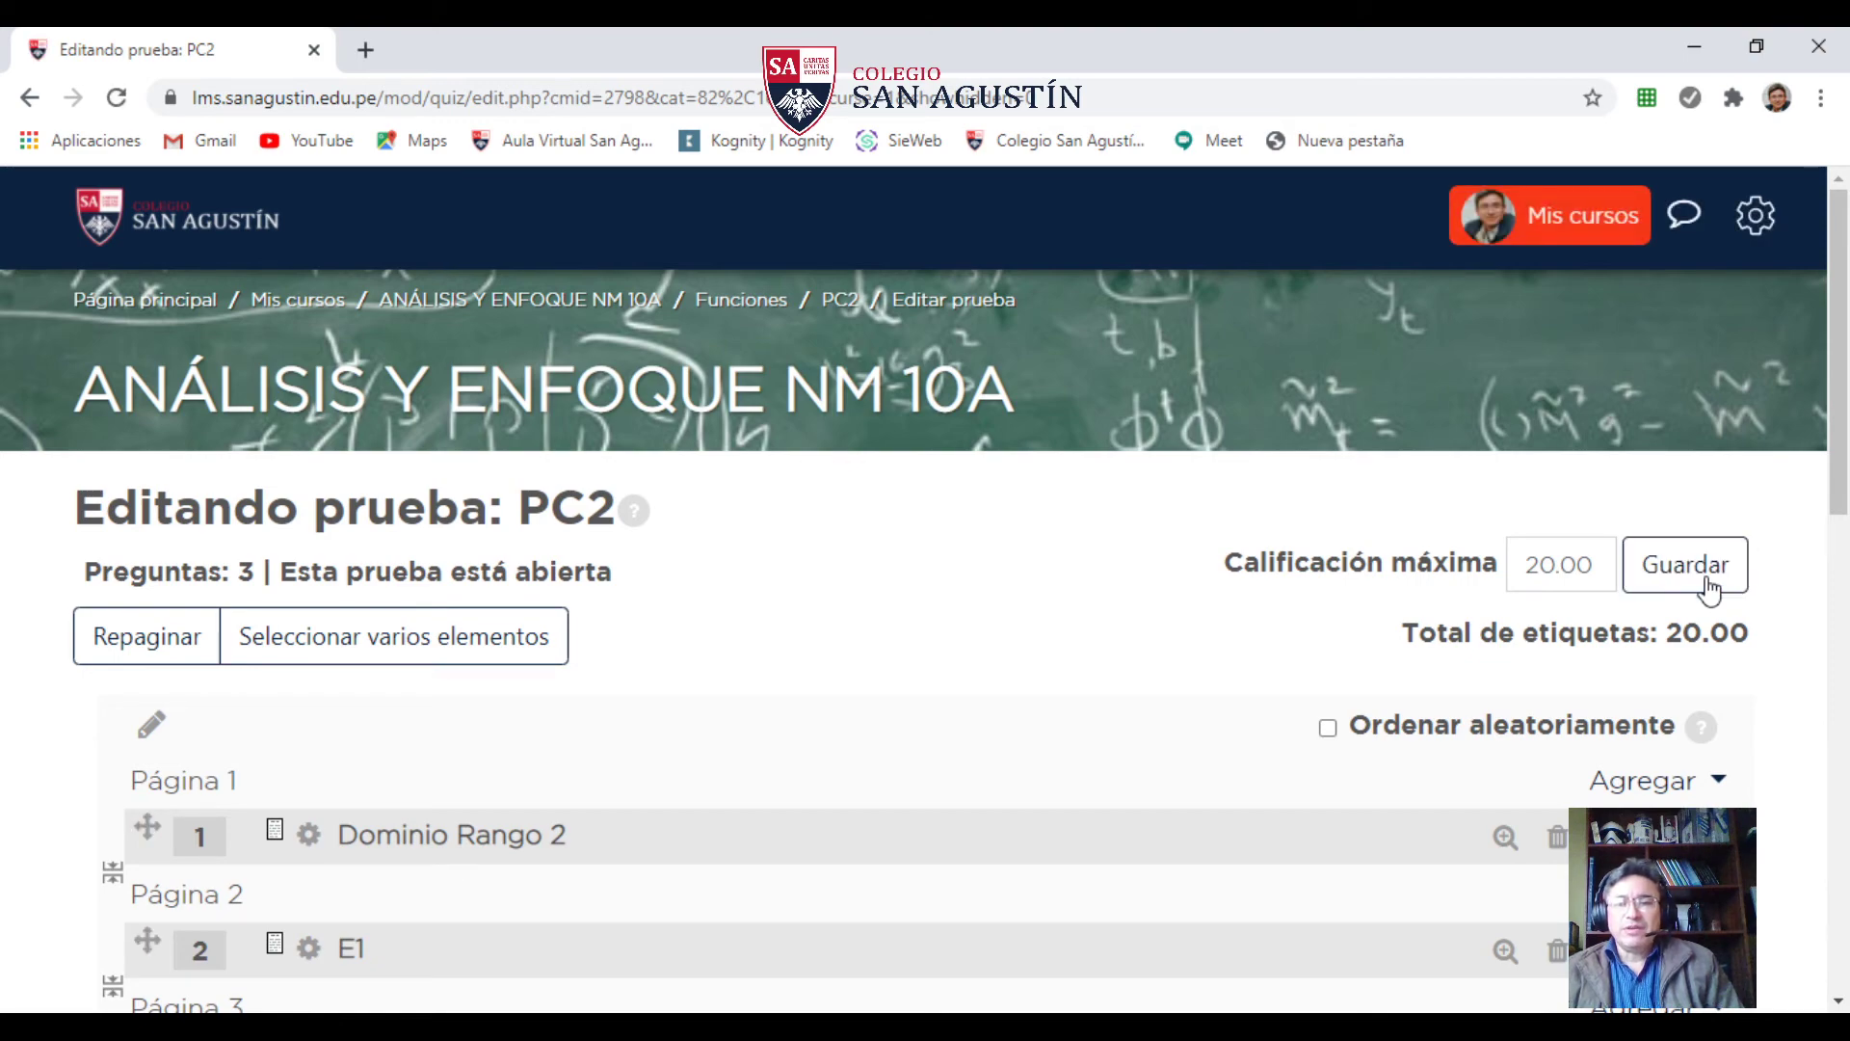
- Review the PC2 question list and return to the ANÁLISIS Y ENFOQUE NM 10A course page
scroll(1044, 607, down, 5)
scroll(1052, 611, up, 4)
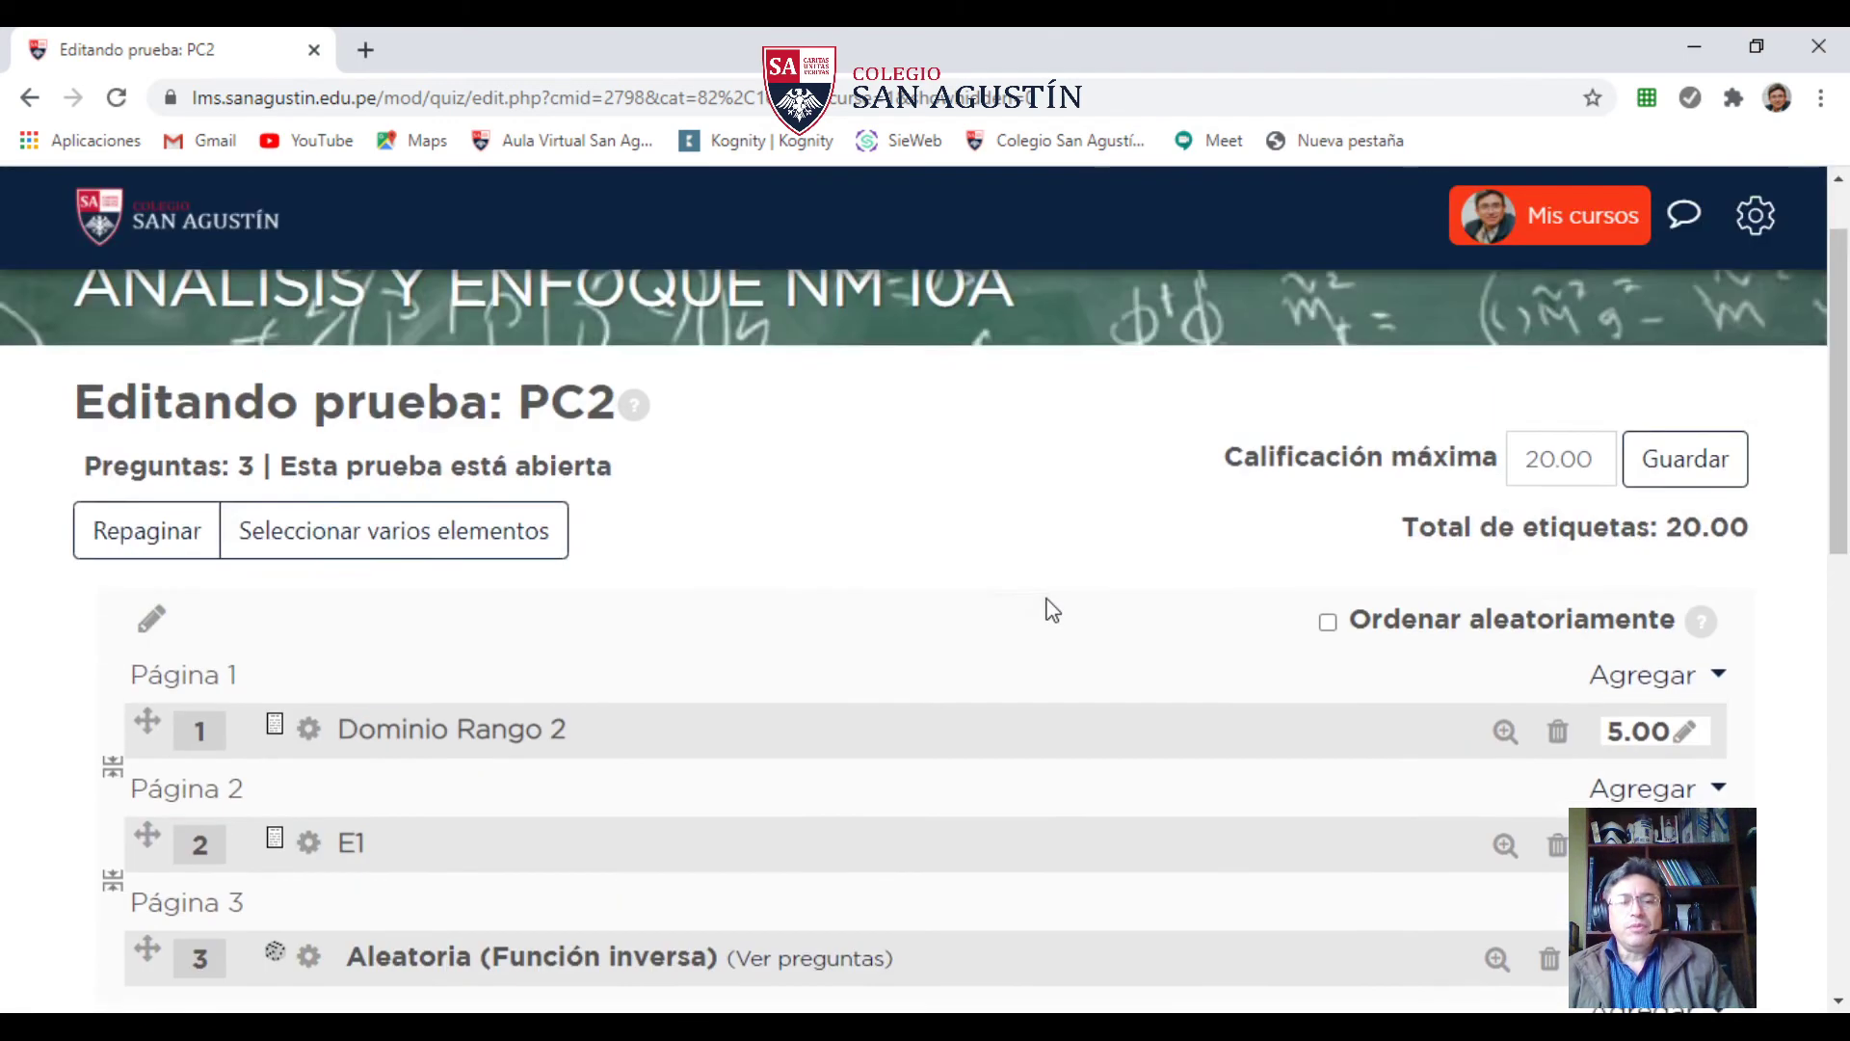
scroll(1052, 611, up, 2)
click(575, 303)
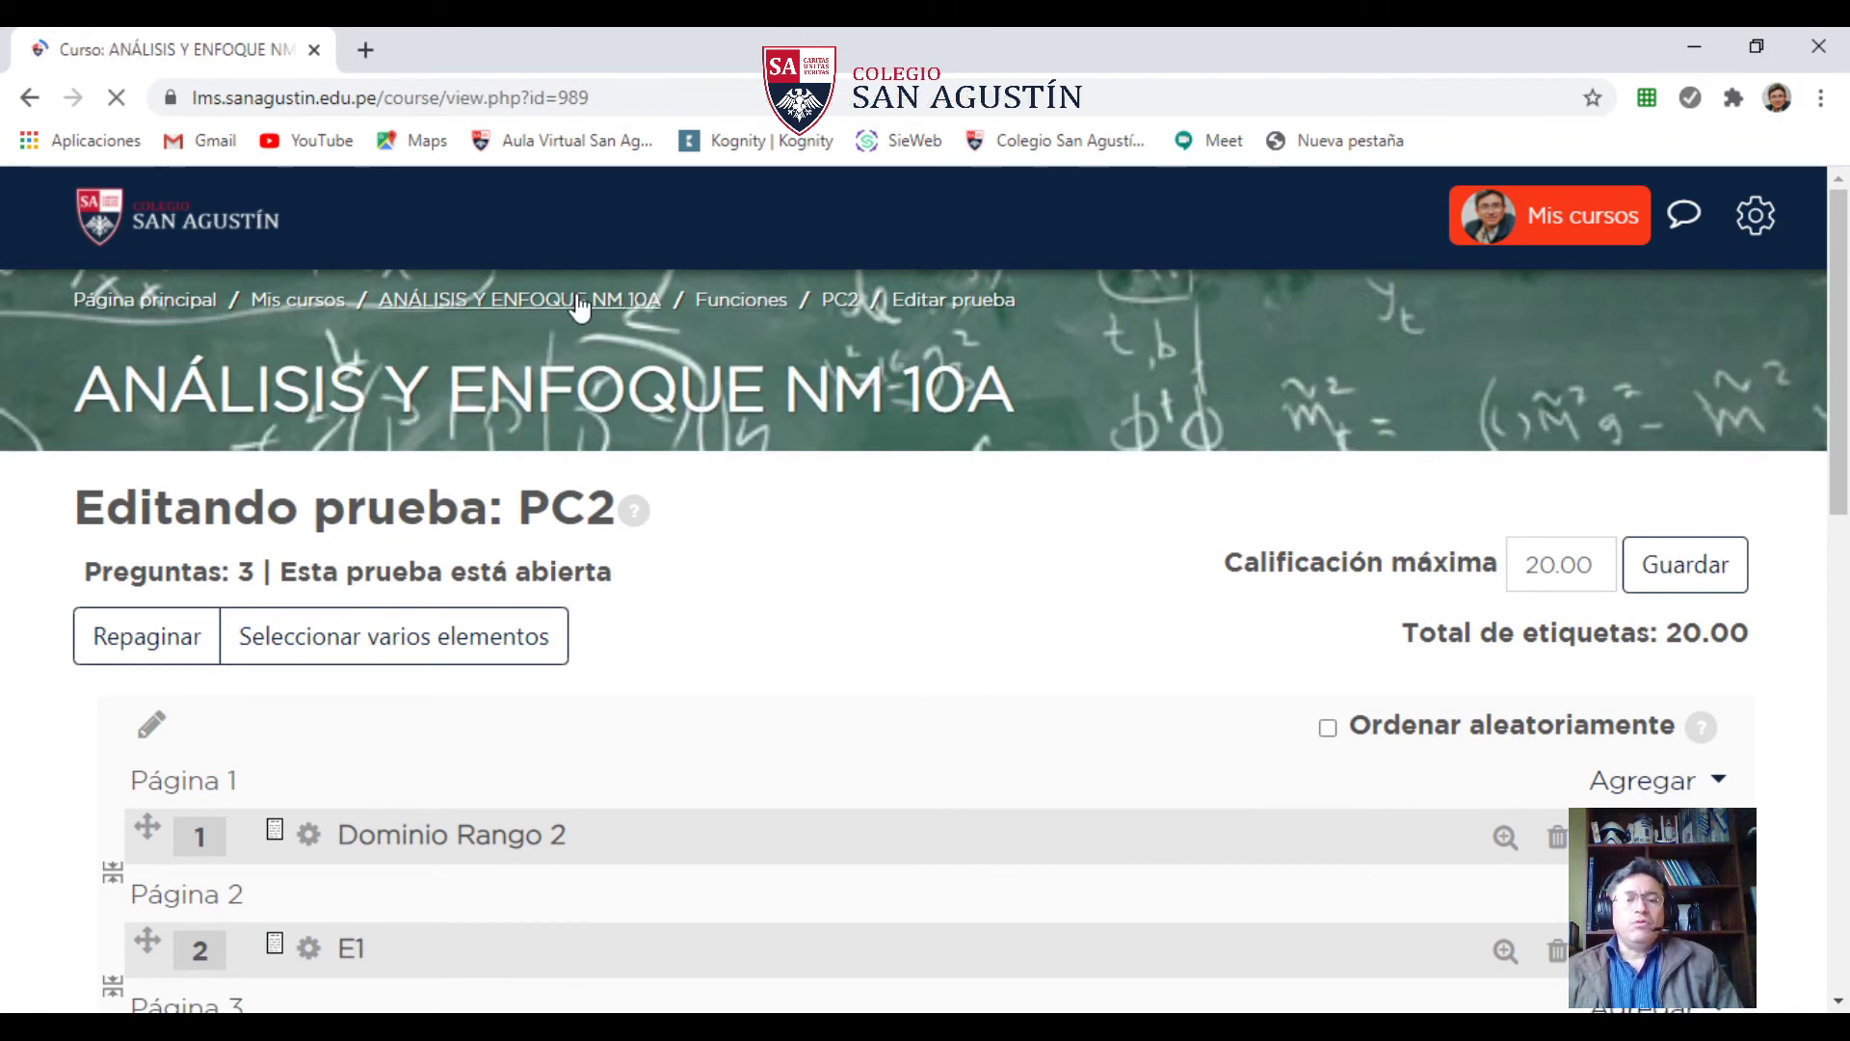
scroll(230, 607, down, 2)
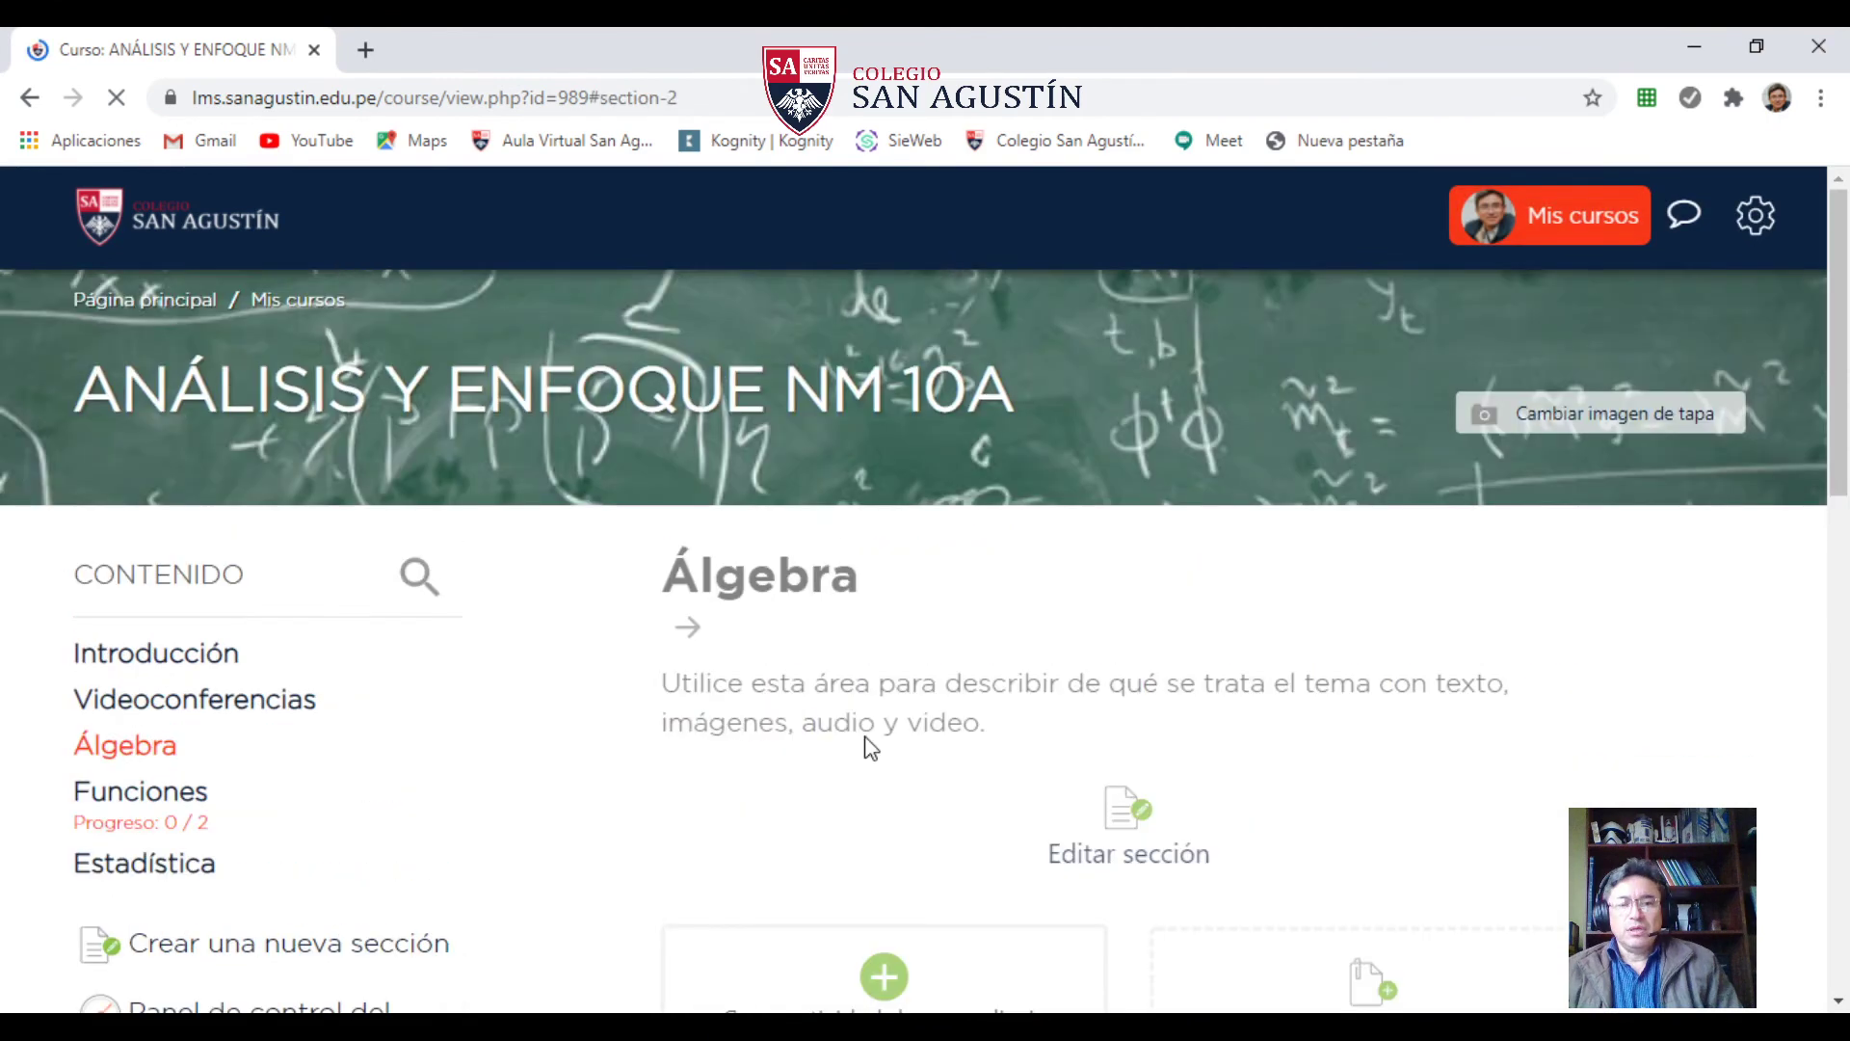
scroll(920, 725, down, 4)
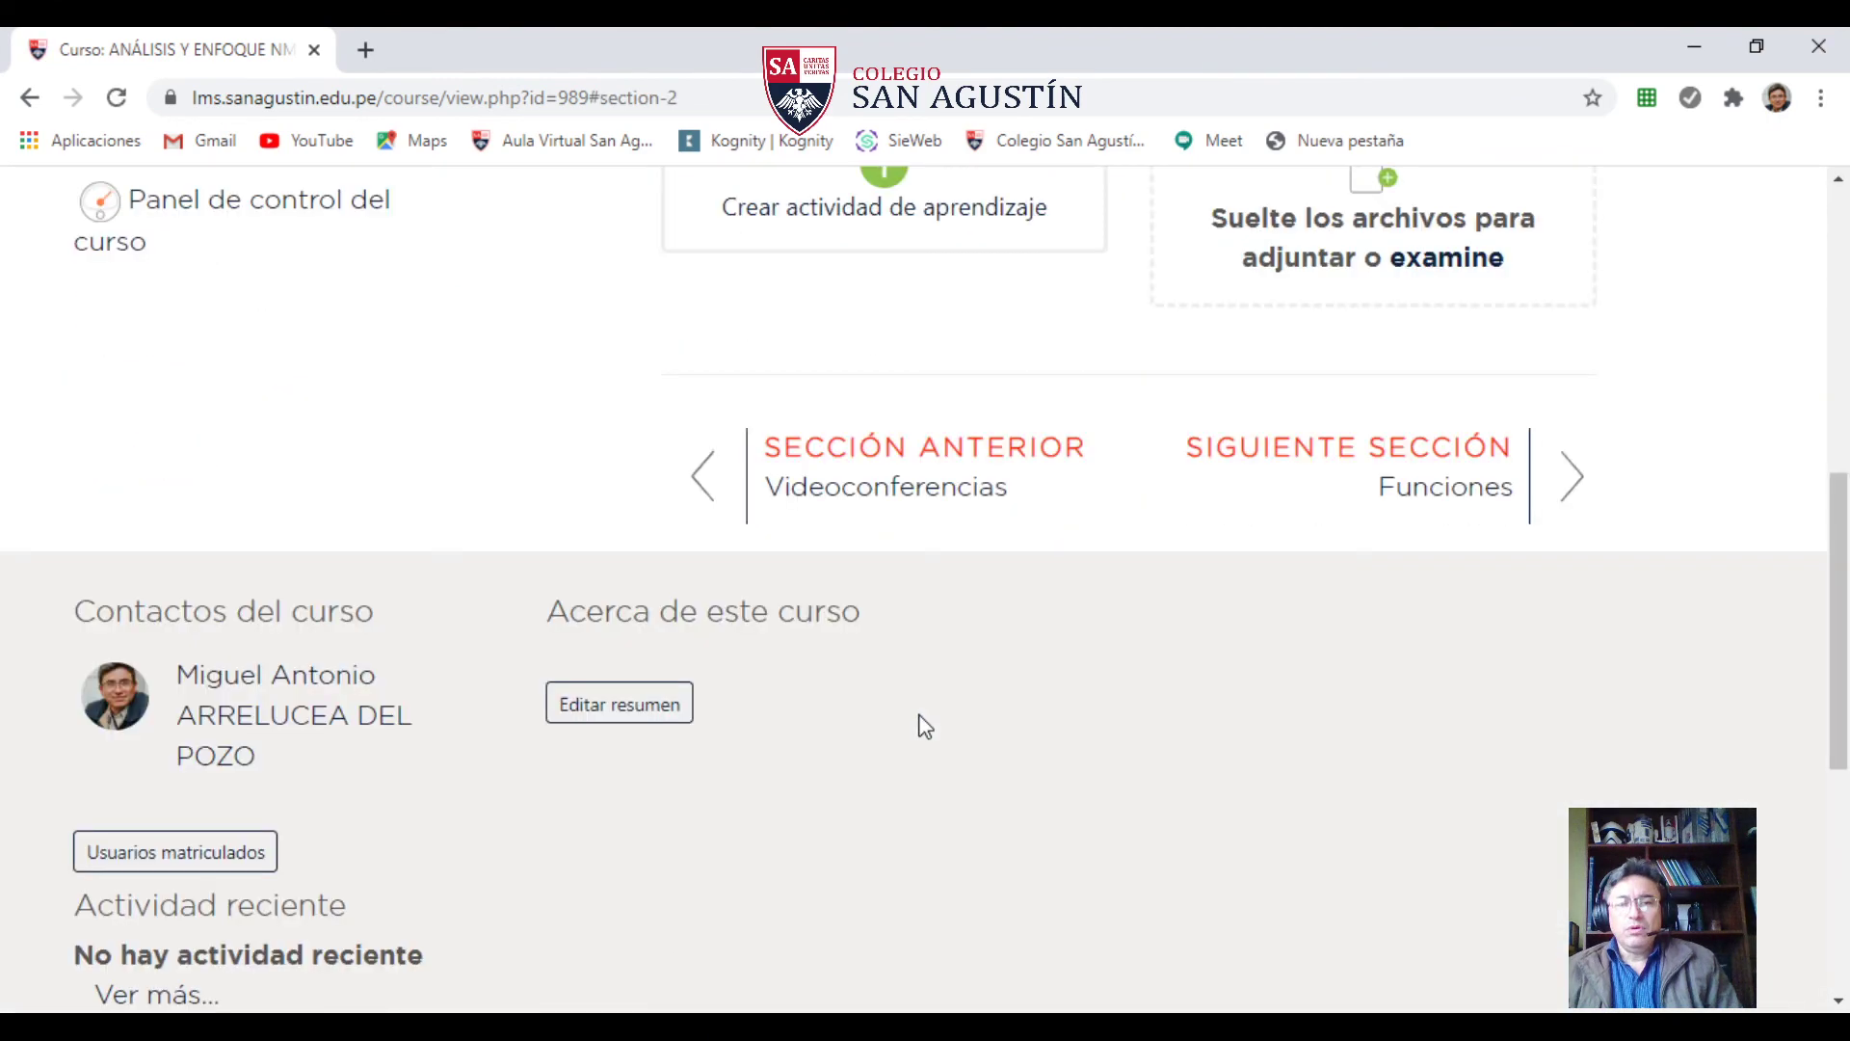
- Open quiz PC2 in the Funciones section and start its preview attempt
scroll(941, 714, up, 8)
click(154, 791)
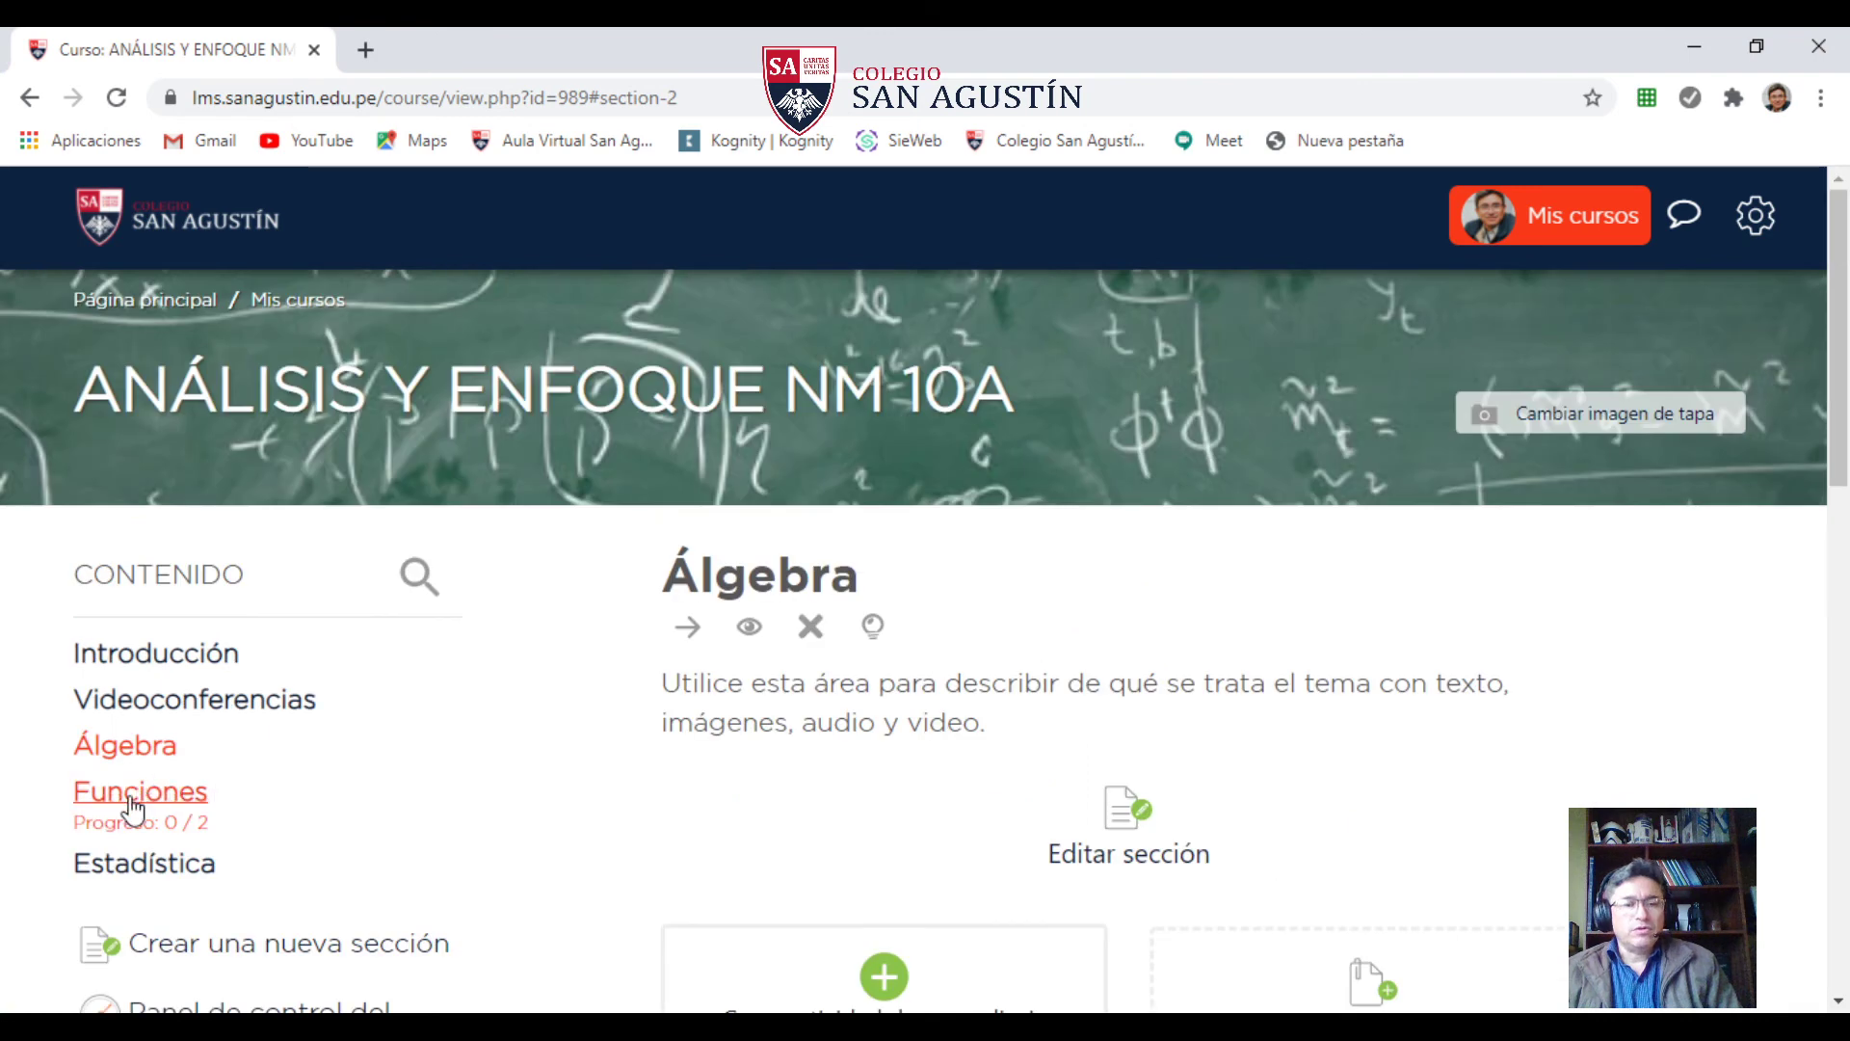
scroll(979, 809, down, 4)
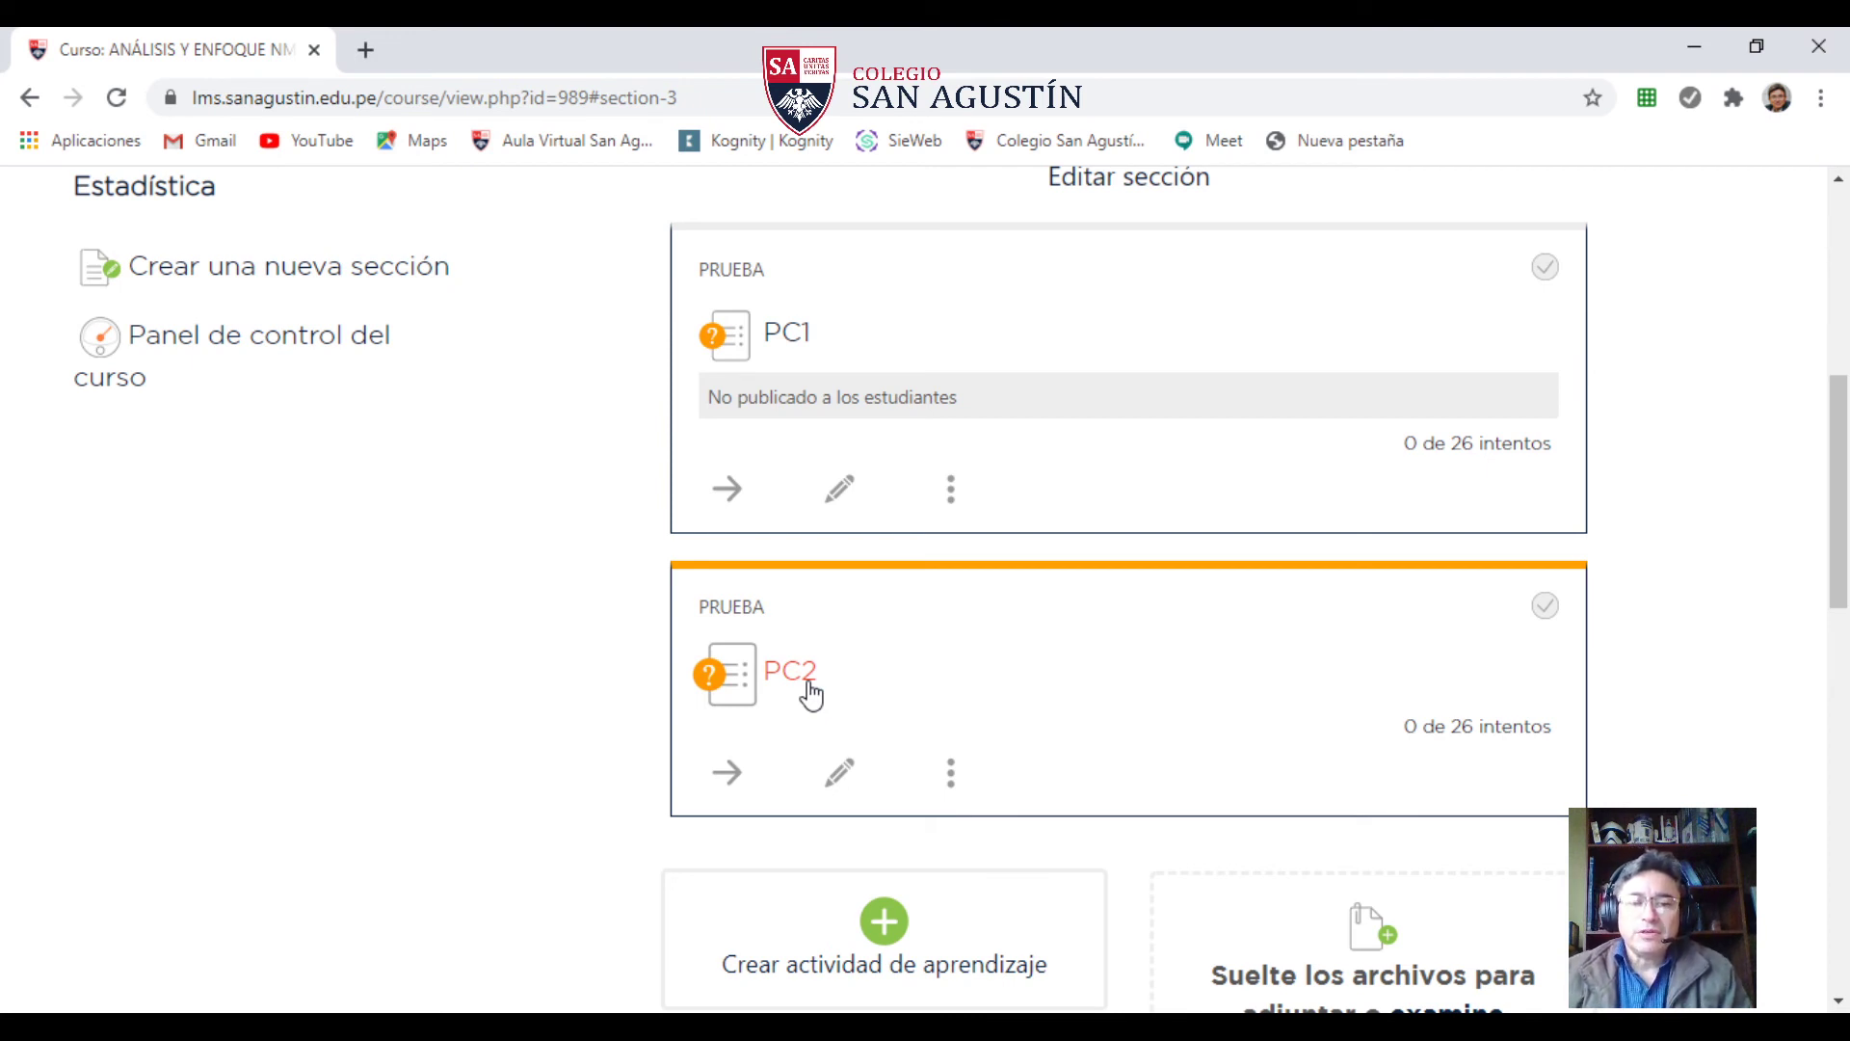
click(811, 694)
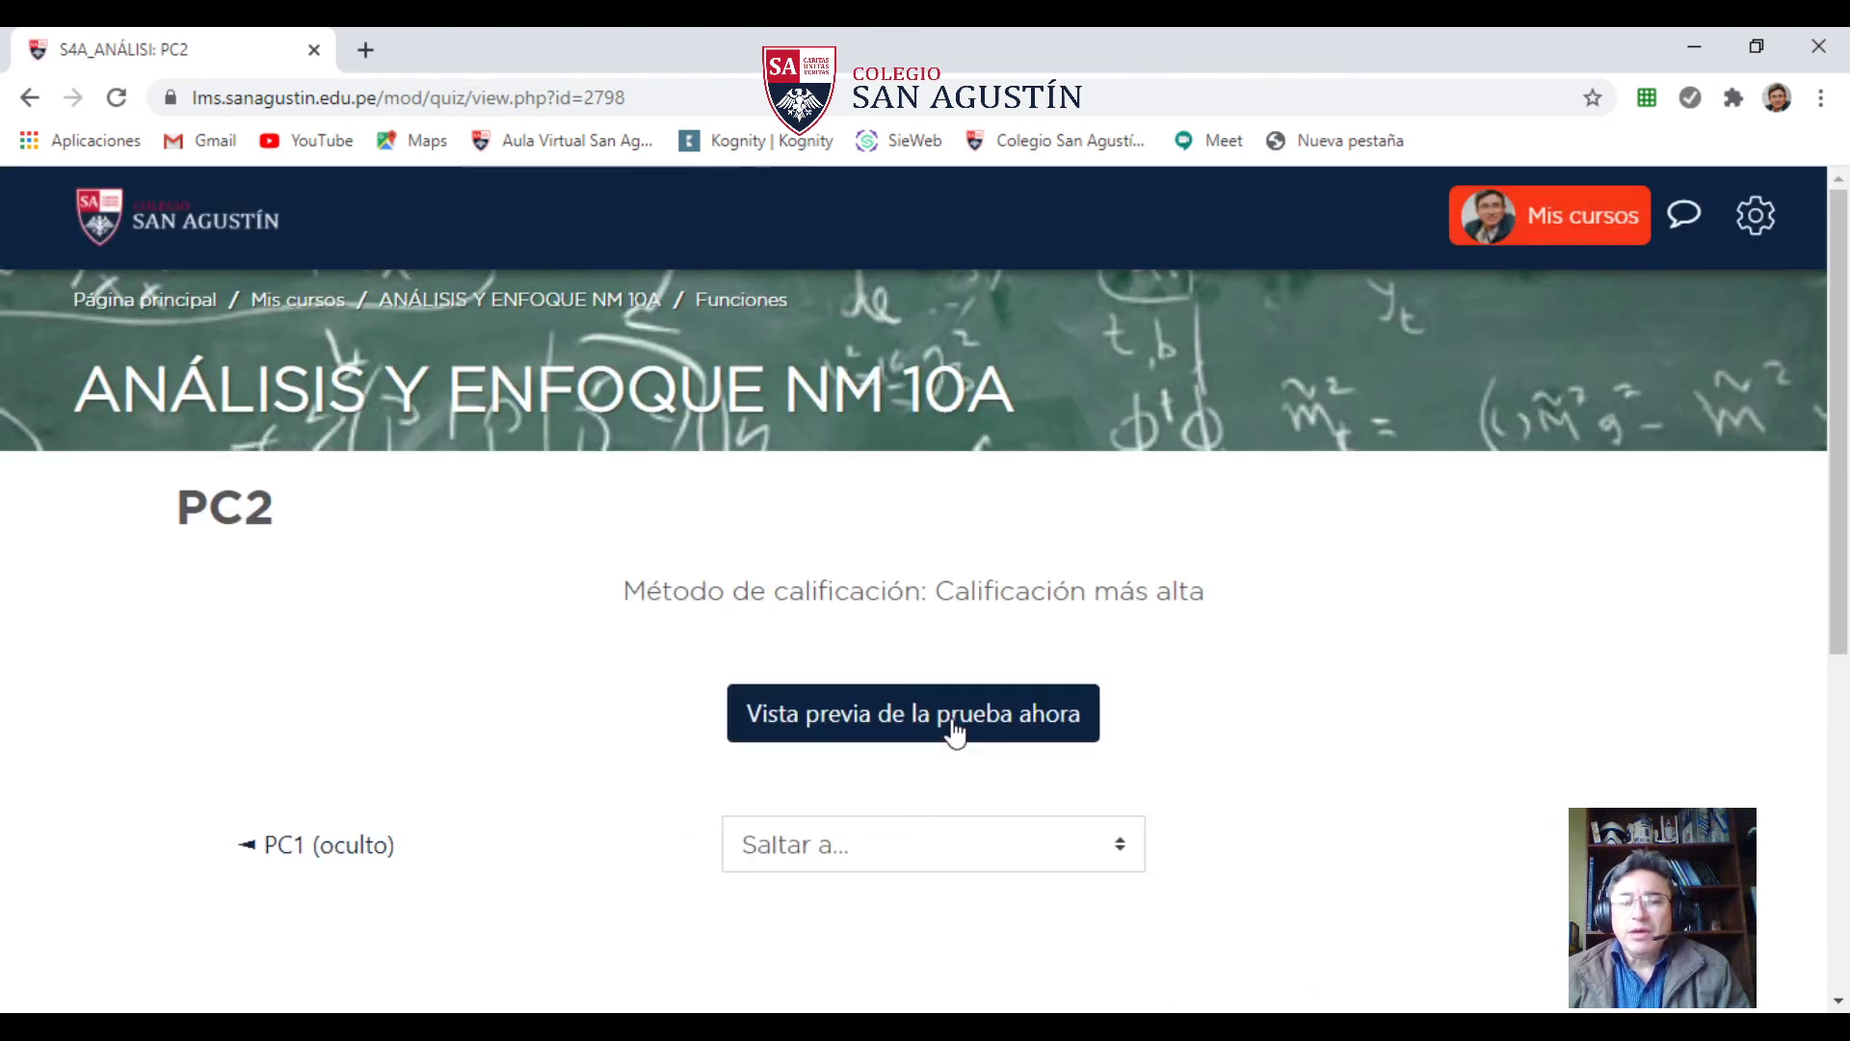
click(951, 730)
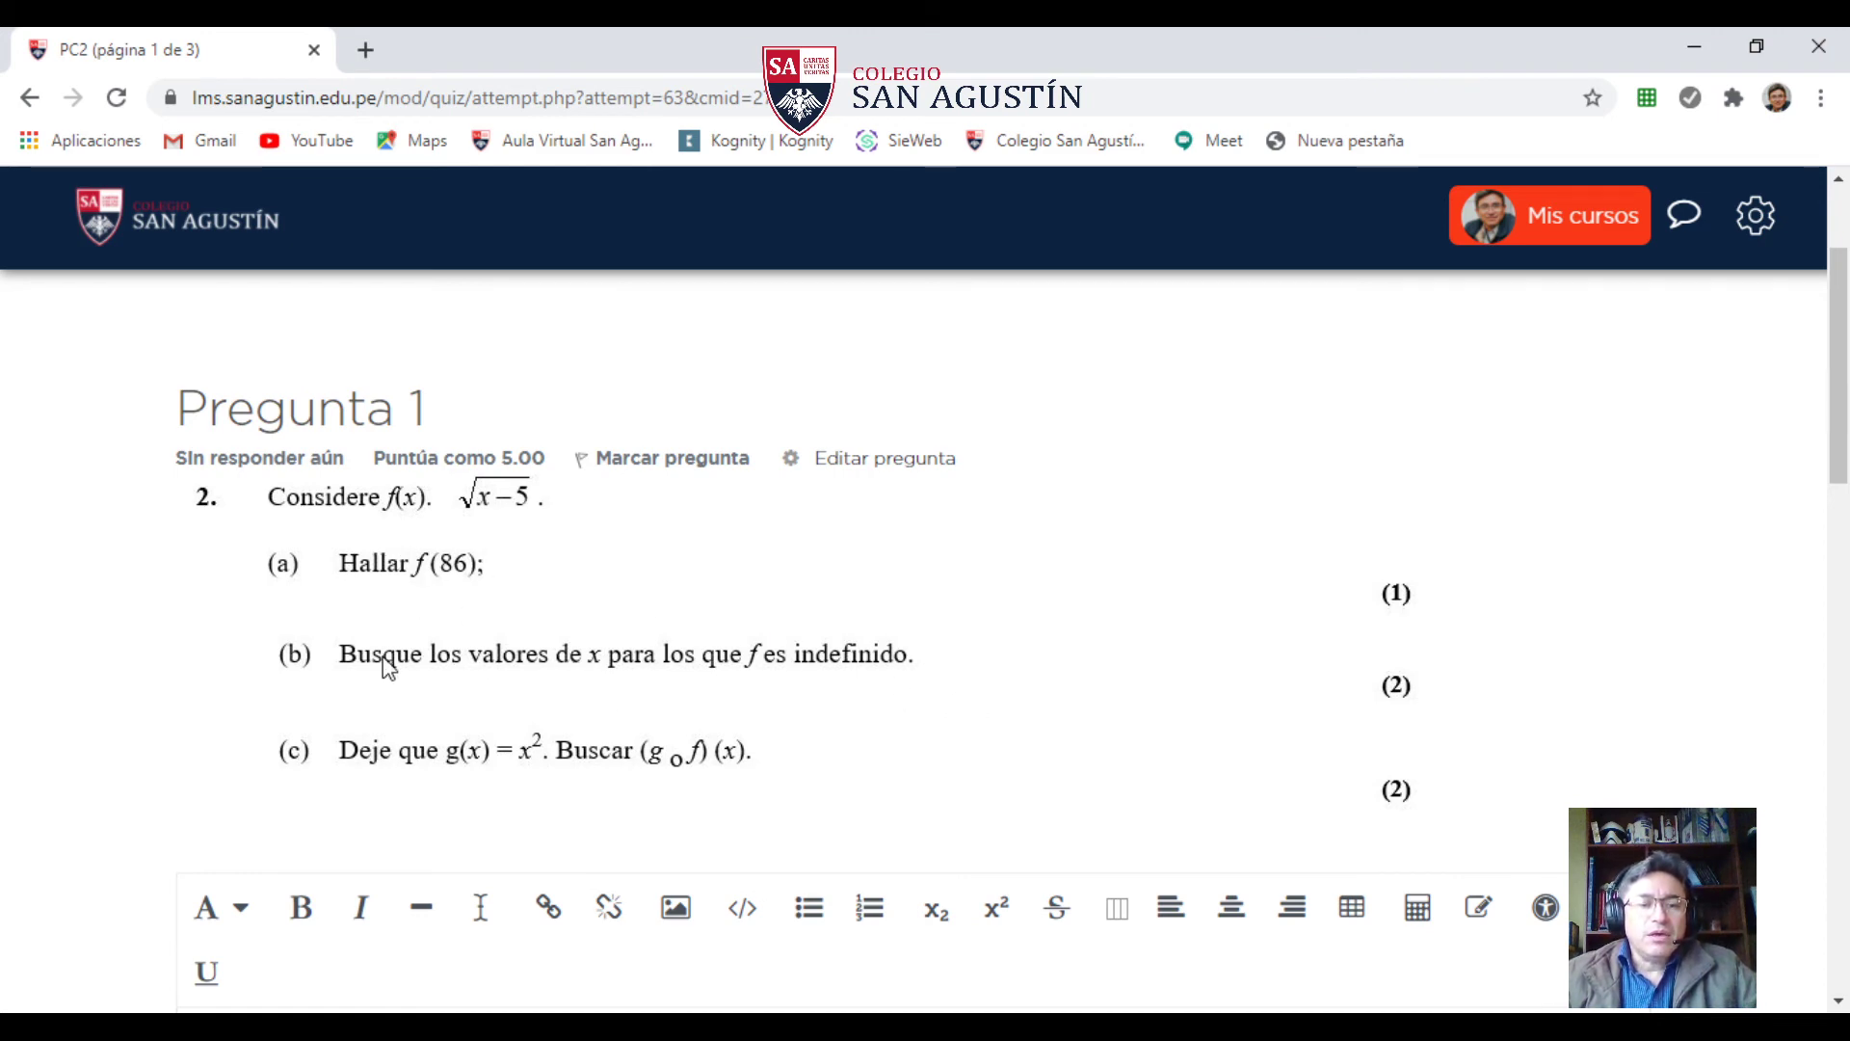
- Read question 1 of the PC2 preview and enter "dsdsds" as its answer text
scroll(384, 659, down, 5)
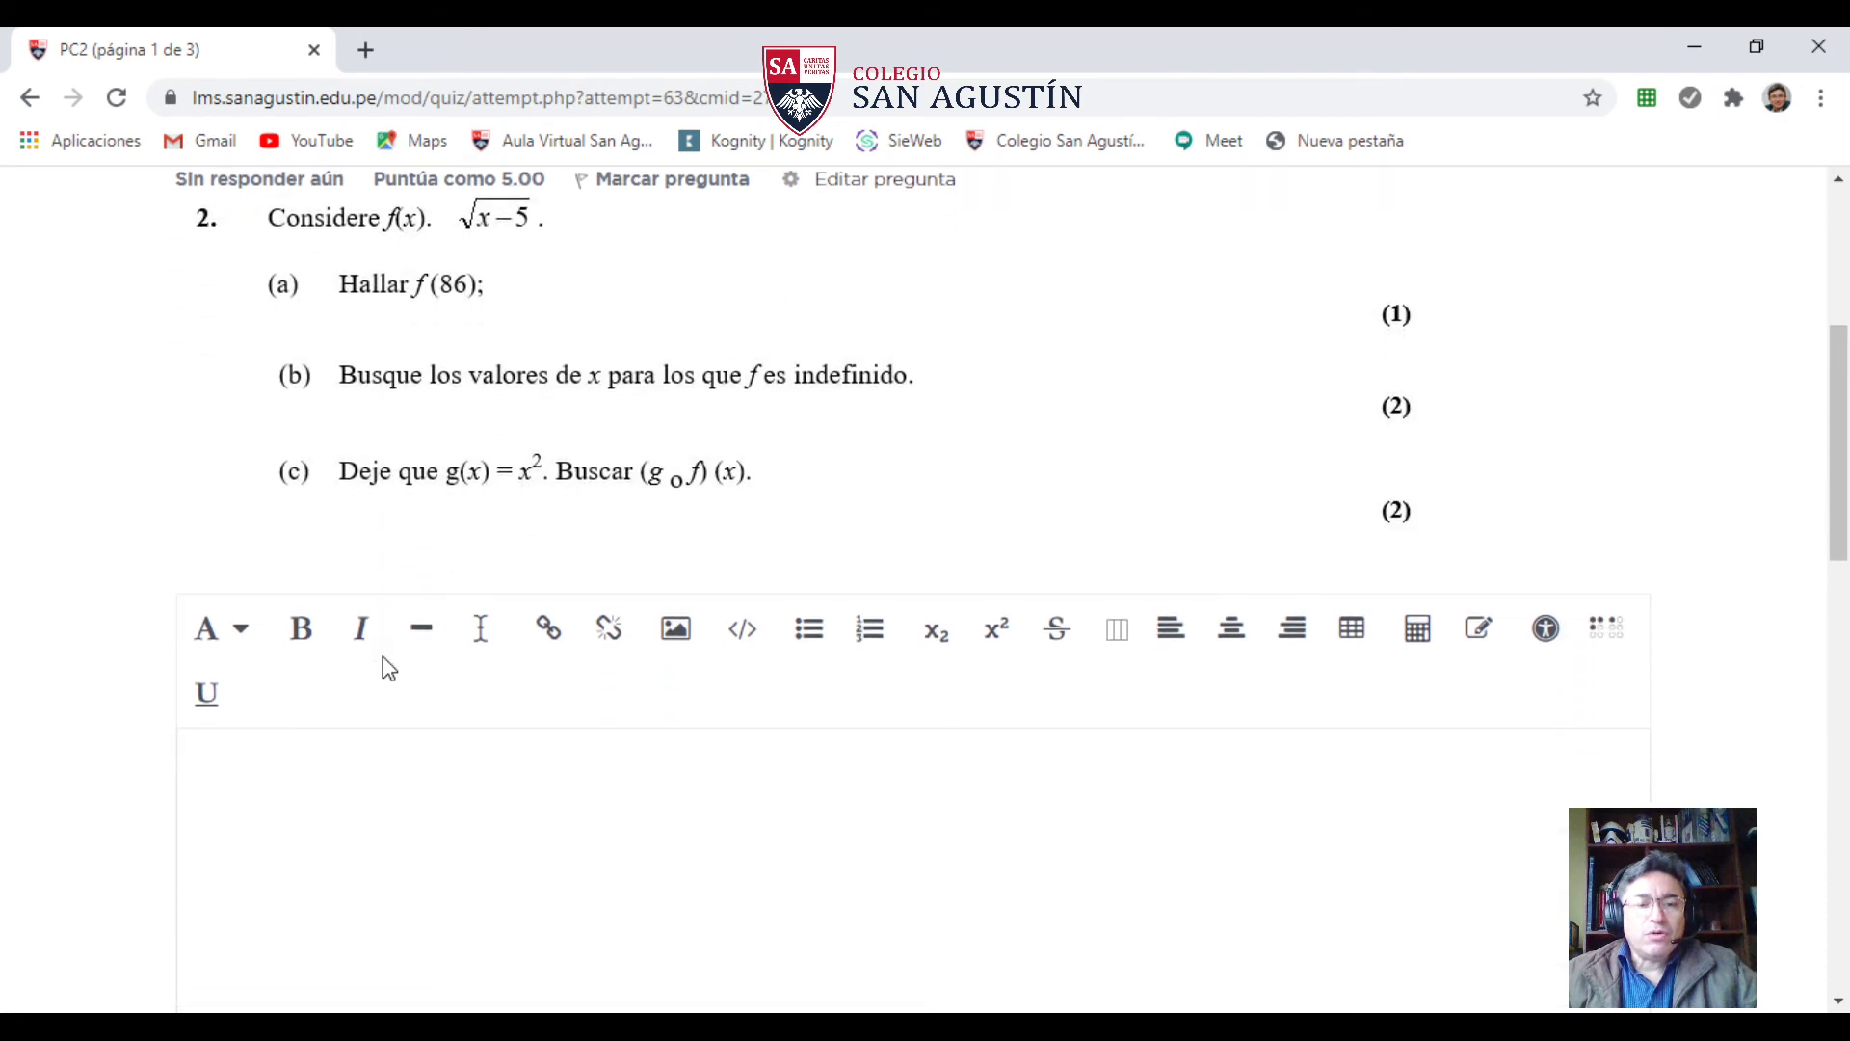
scroll(384, 665, down, 2)
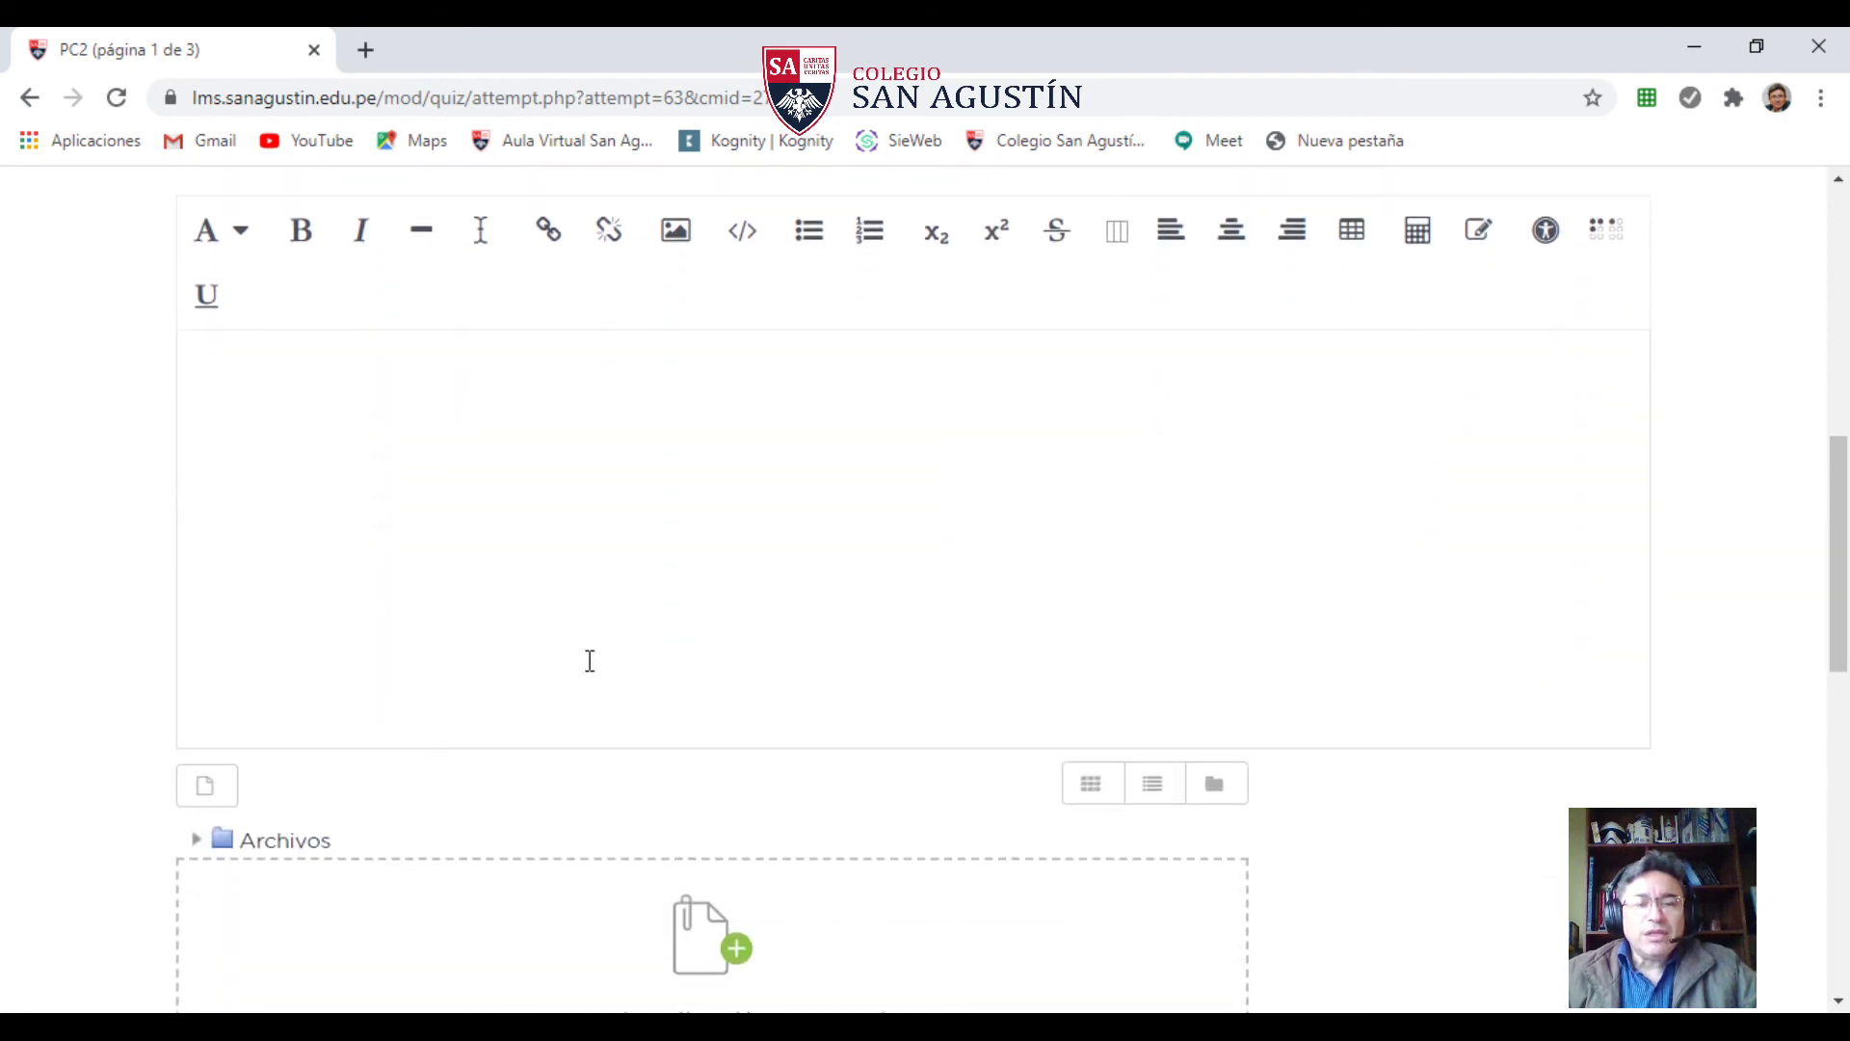
scroll(433, 690, up, 3)
click(334, 641)
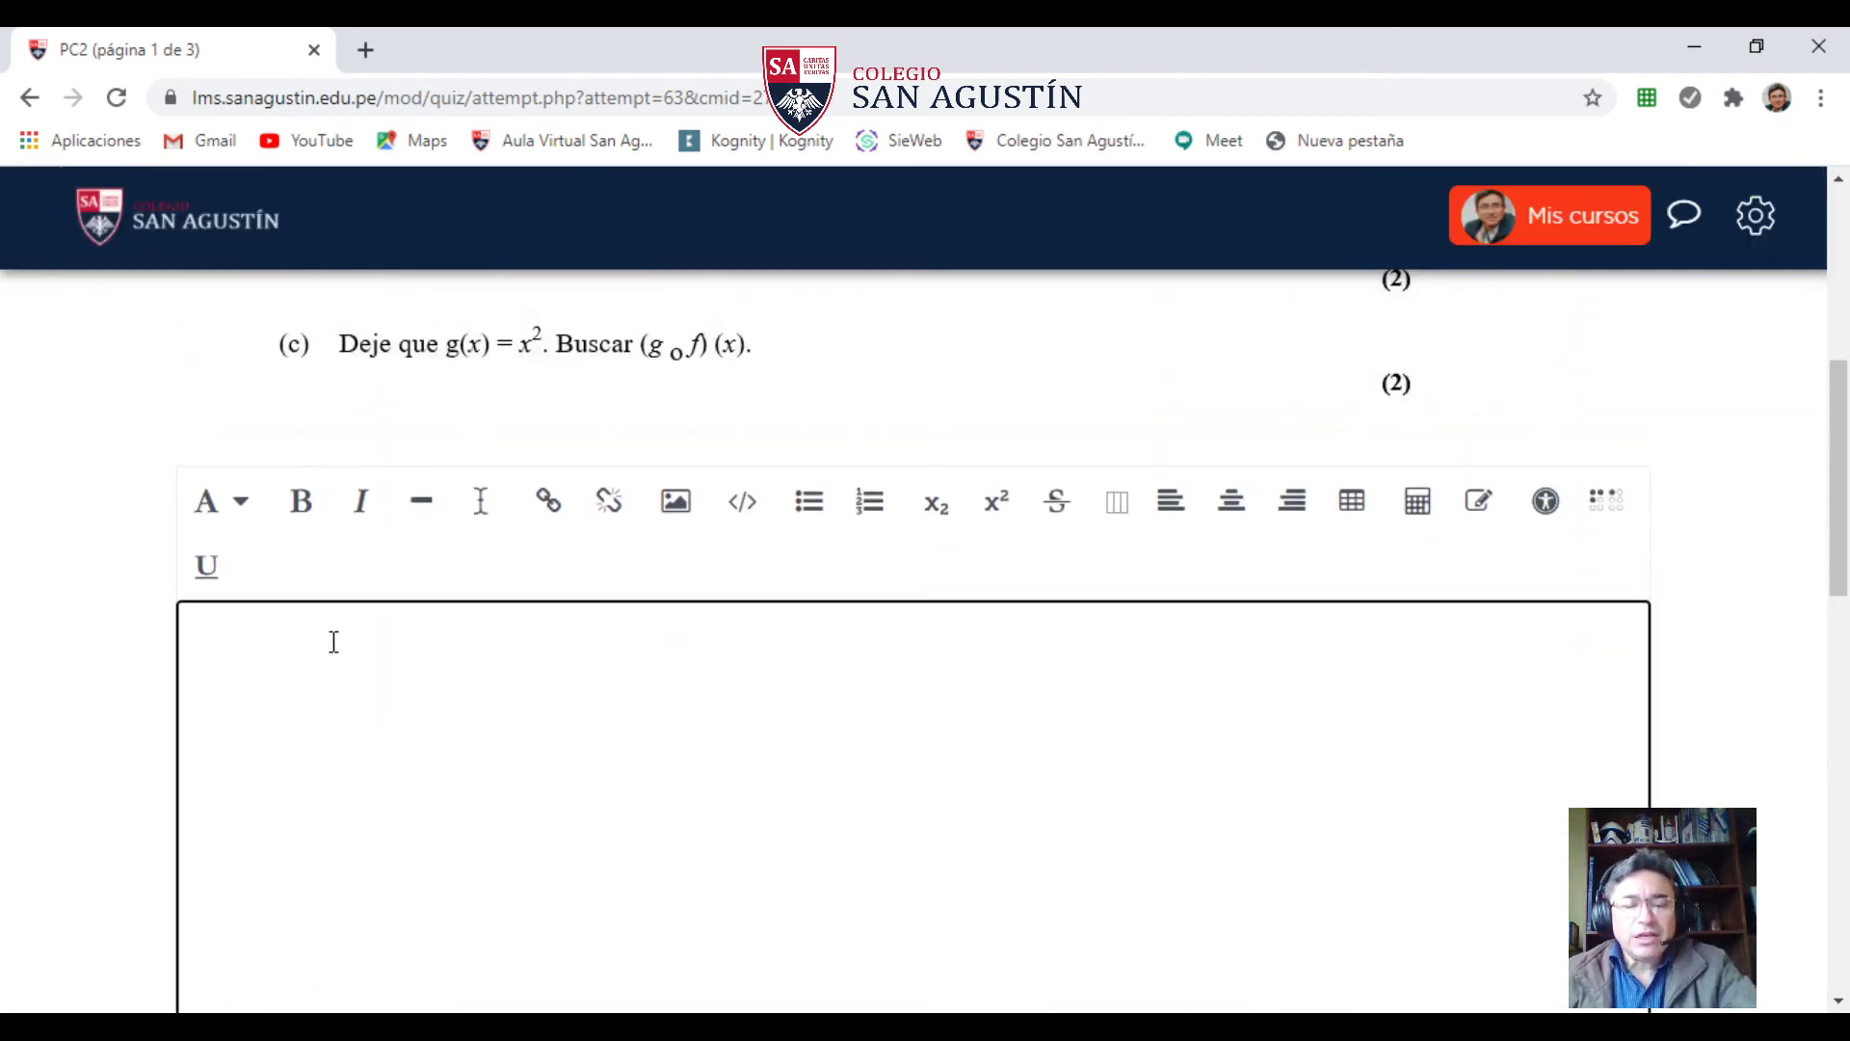
text(dsdsds)
- Upload the image somos Interiorisadores reflexivos (1).png from the computer as an attachment to the question 1 answer
scroll(337, 650, down, 4)
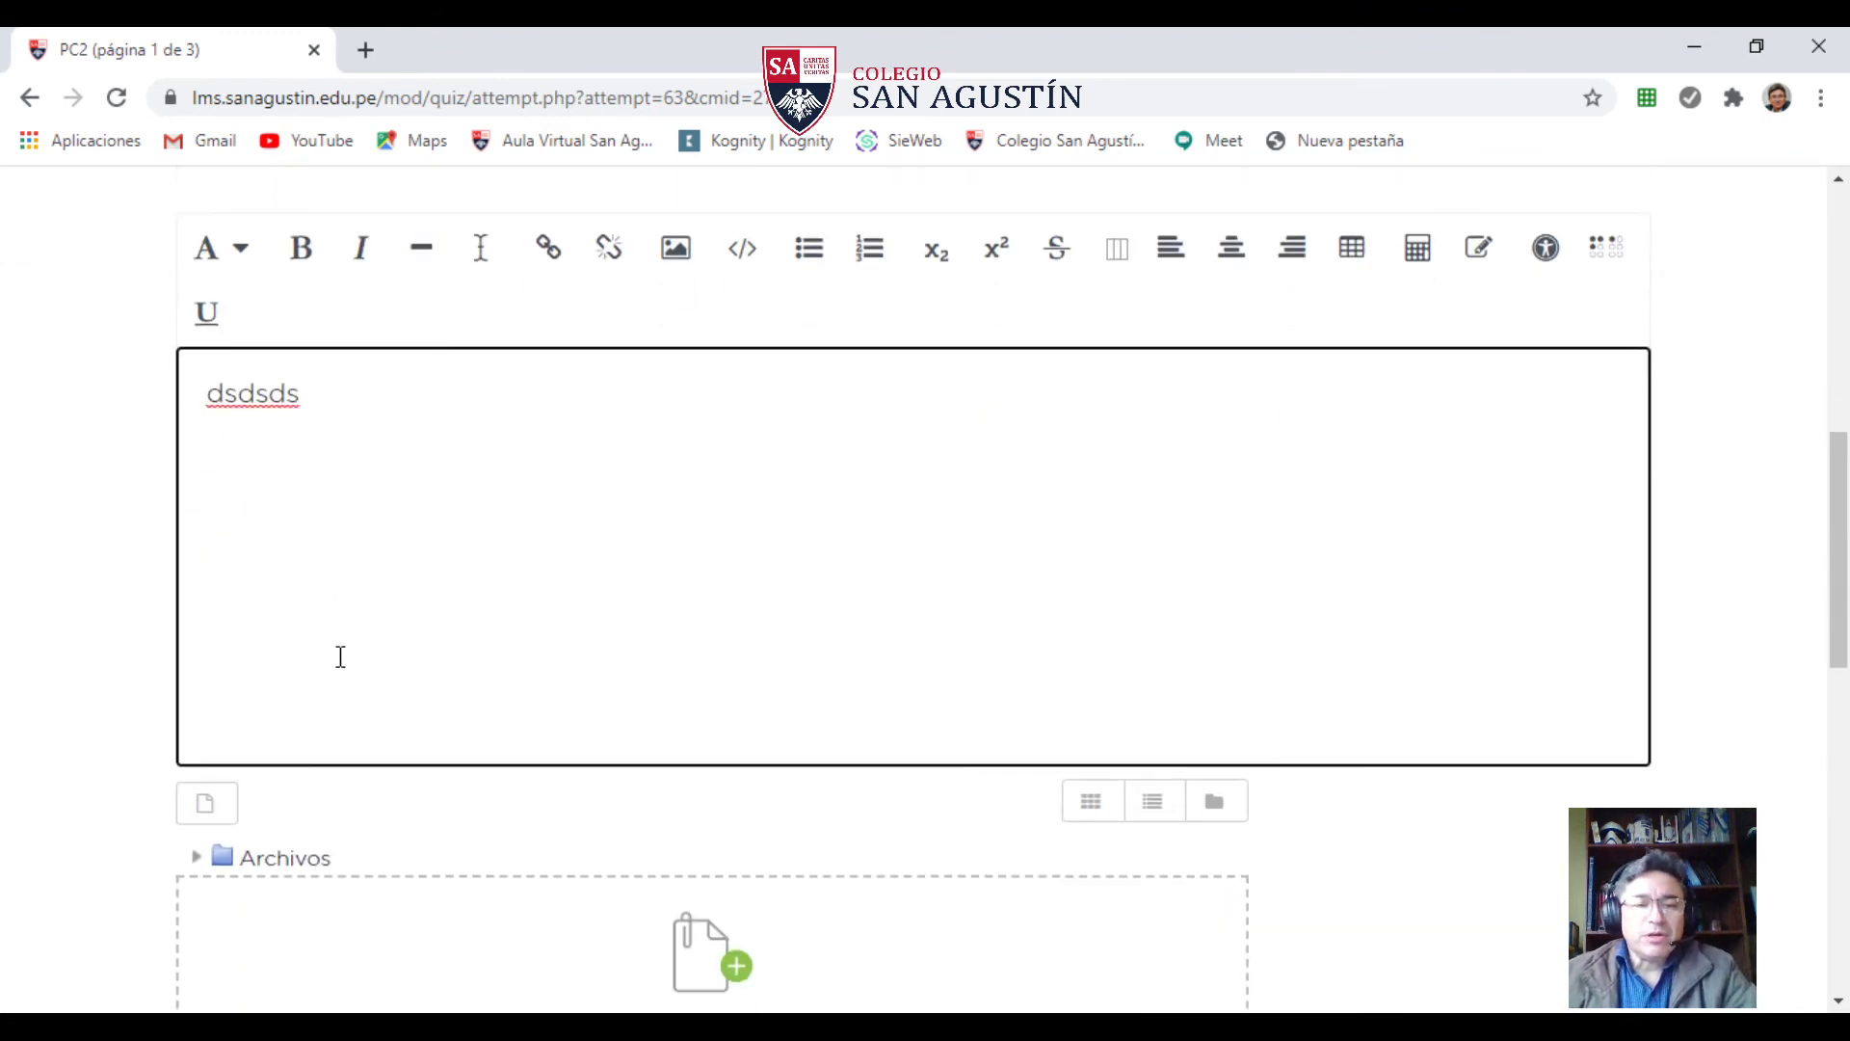
scroll(340, 657, down, 1)
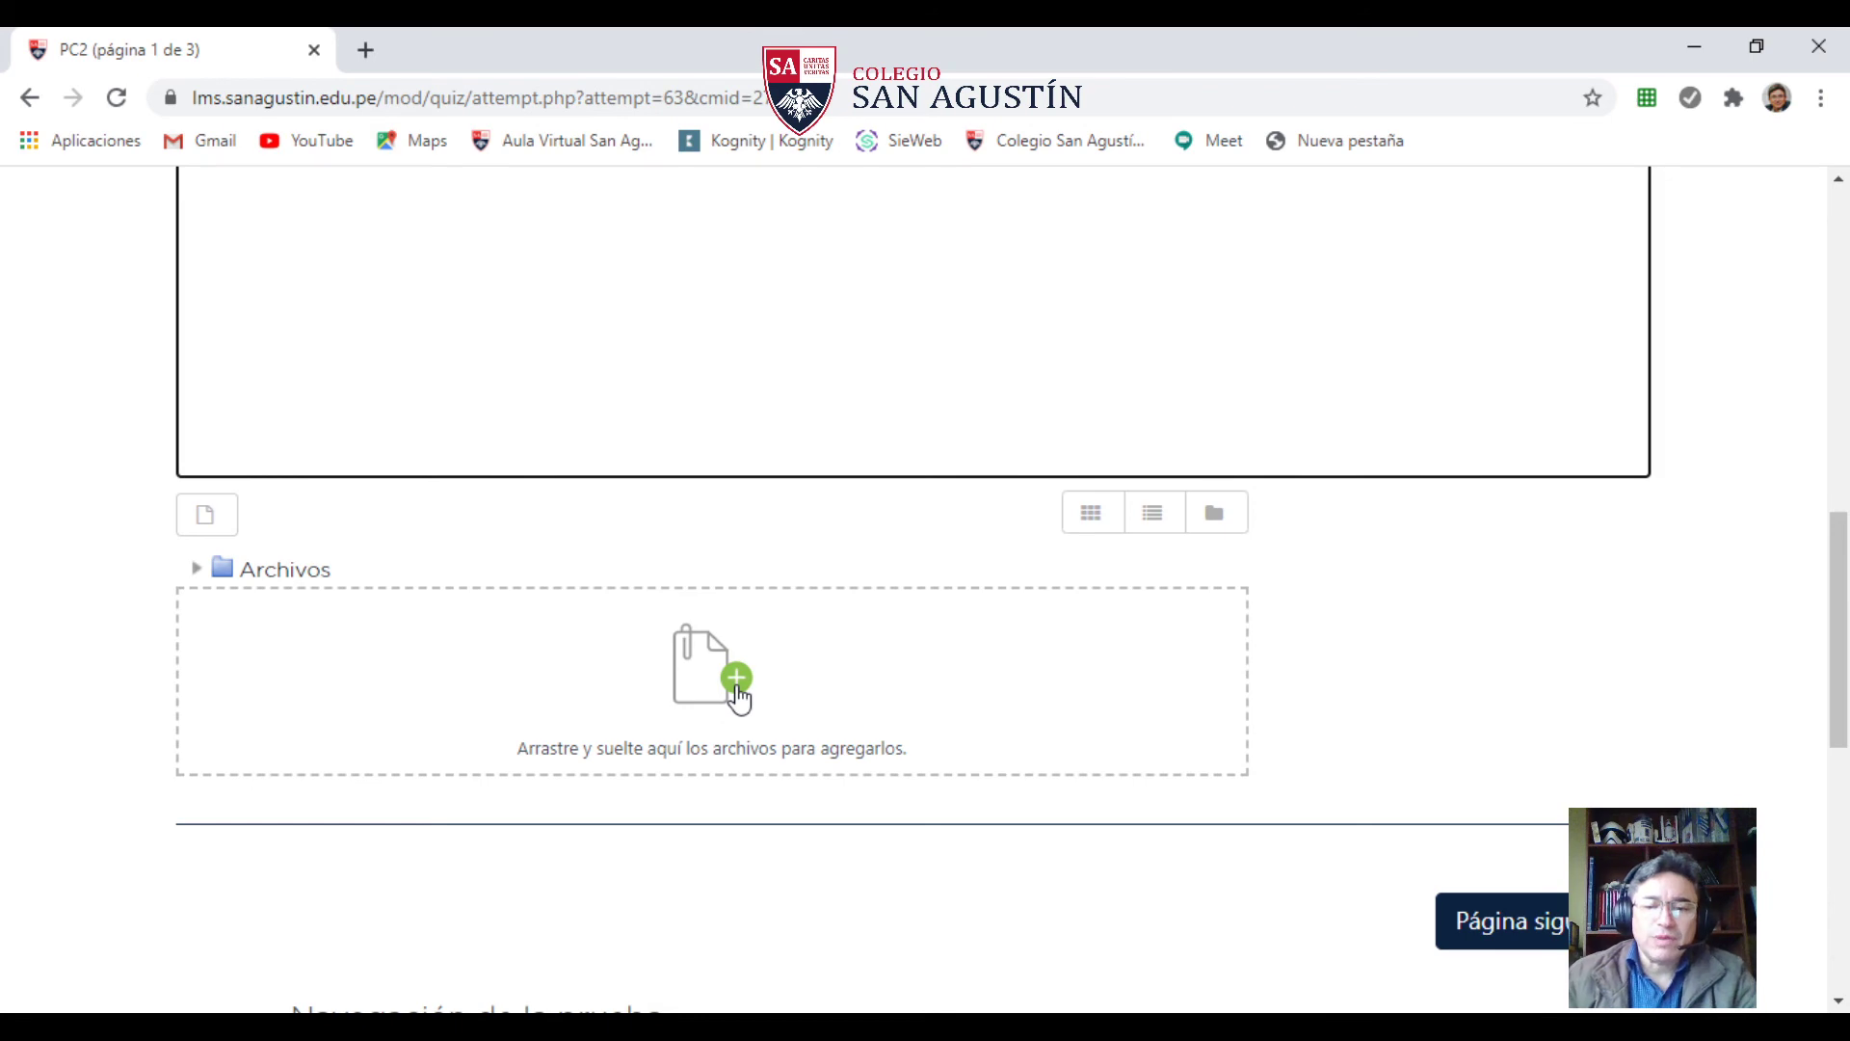
scroll(843, 744, down, 1)
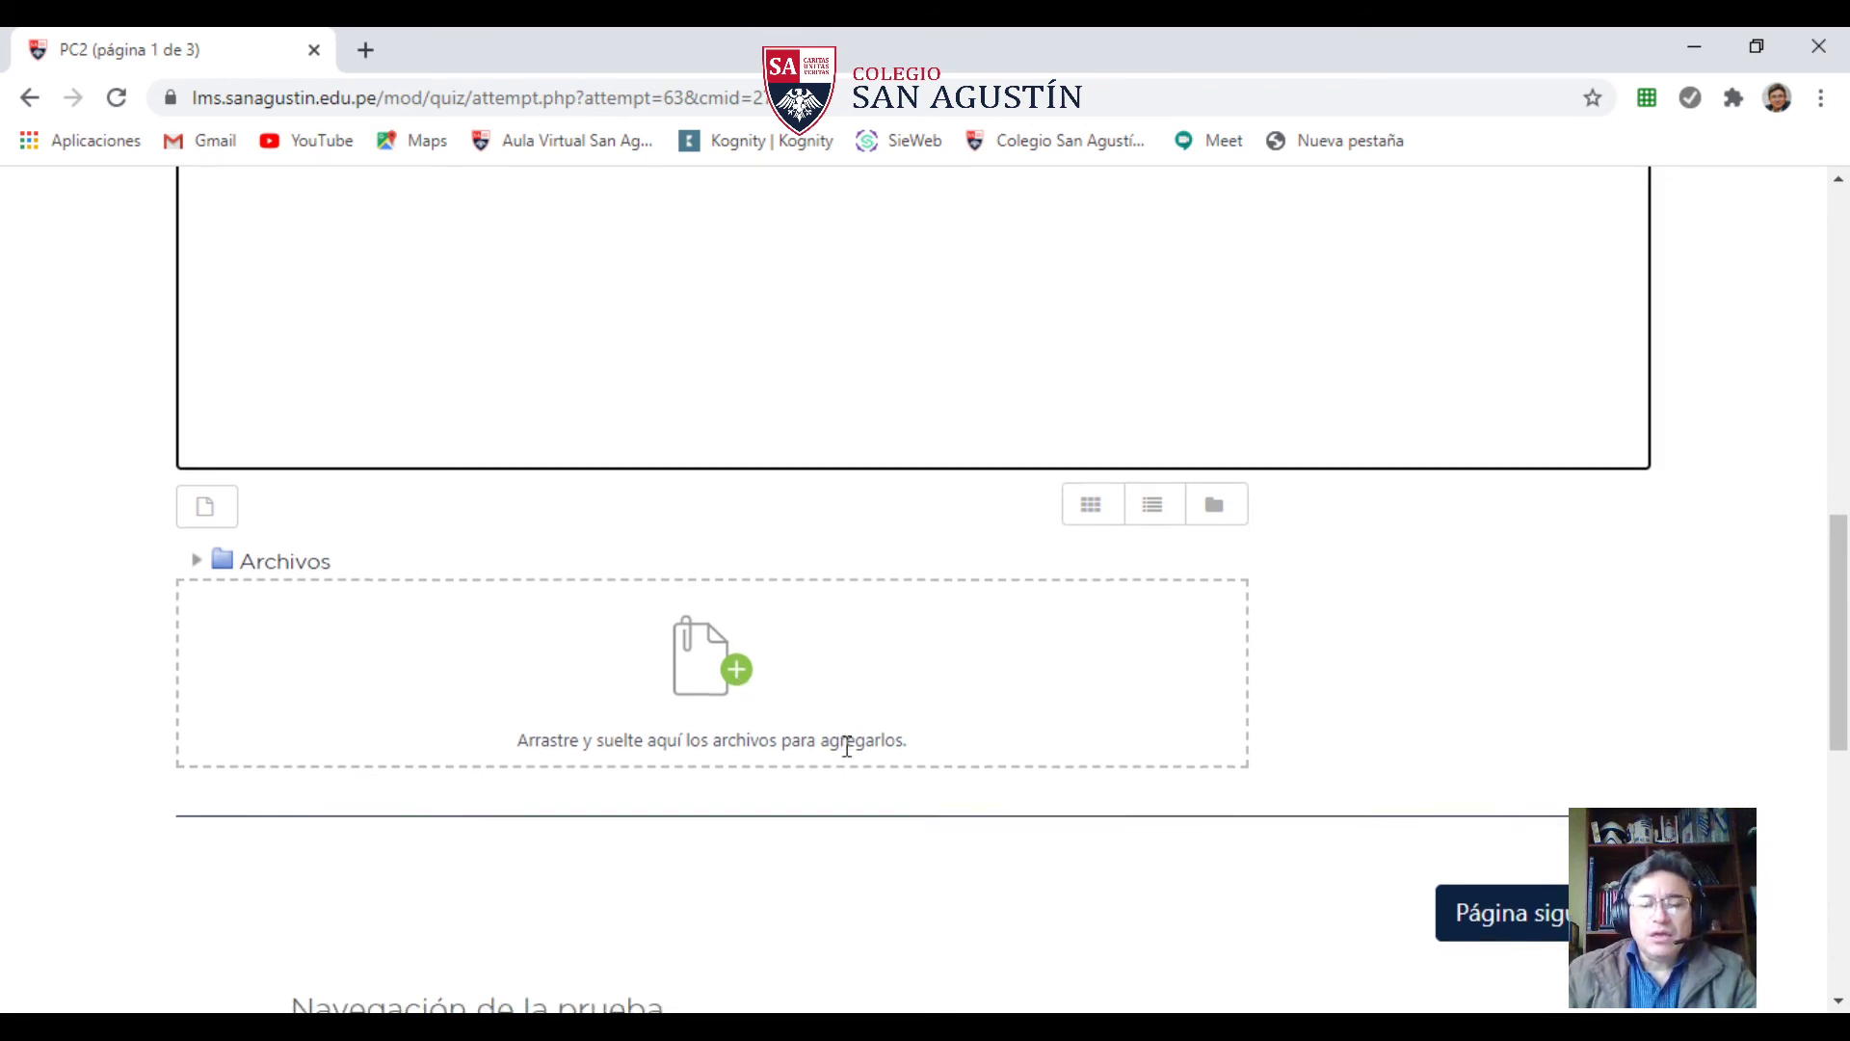
click(740, 544)
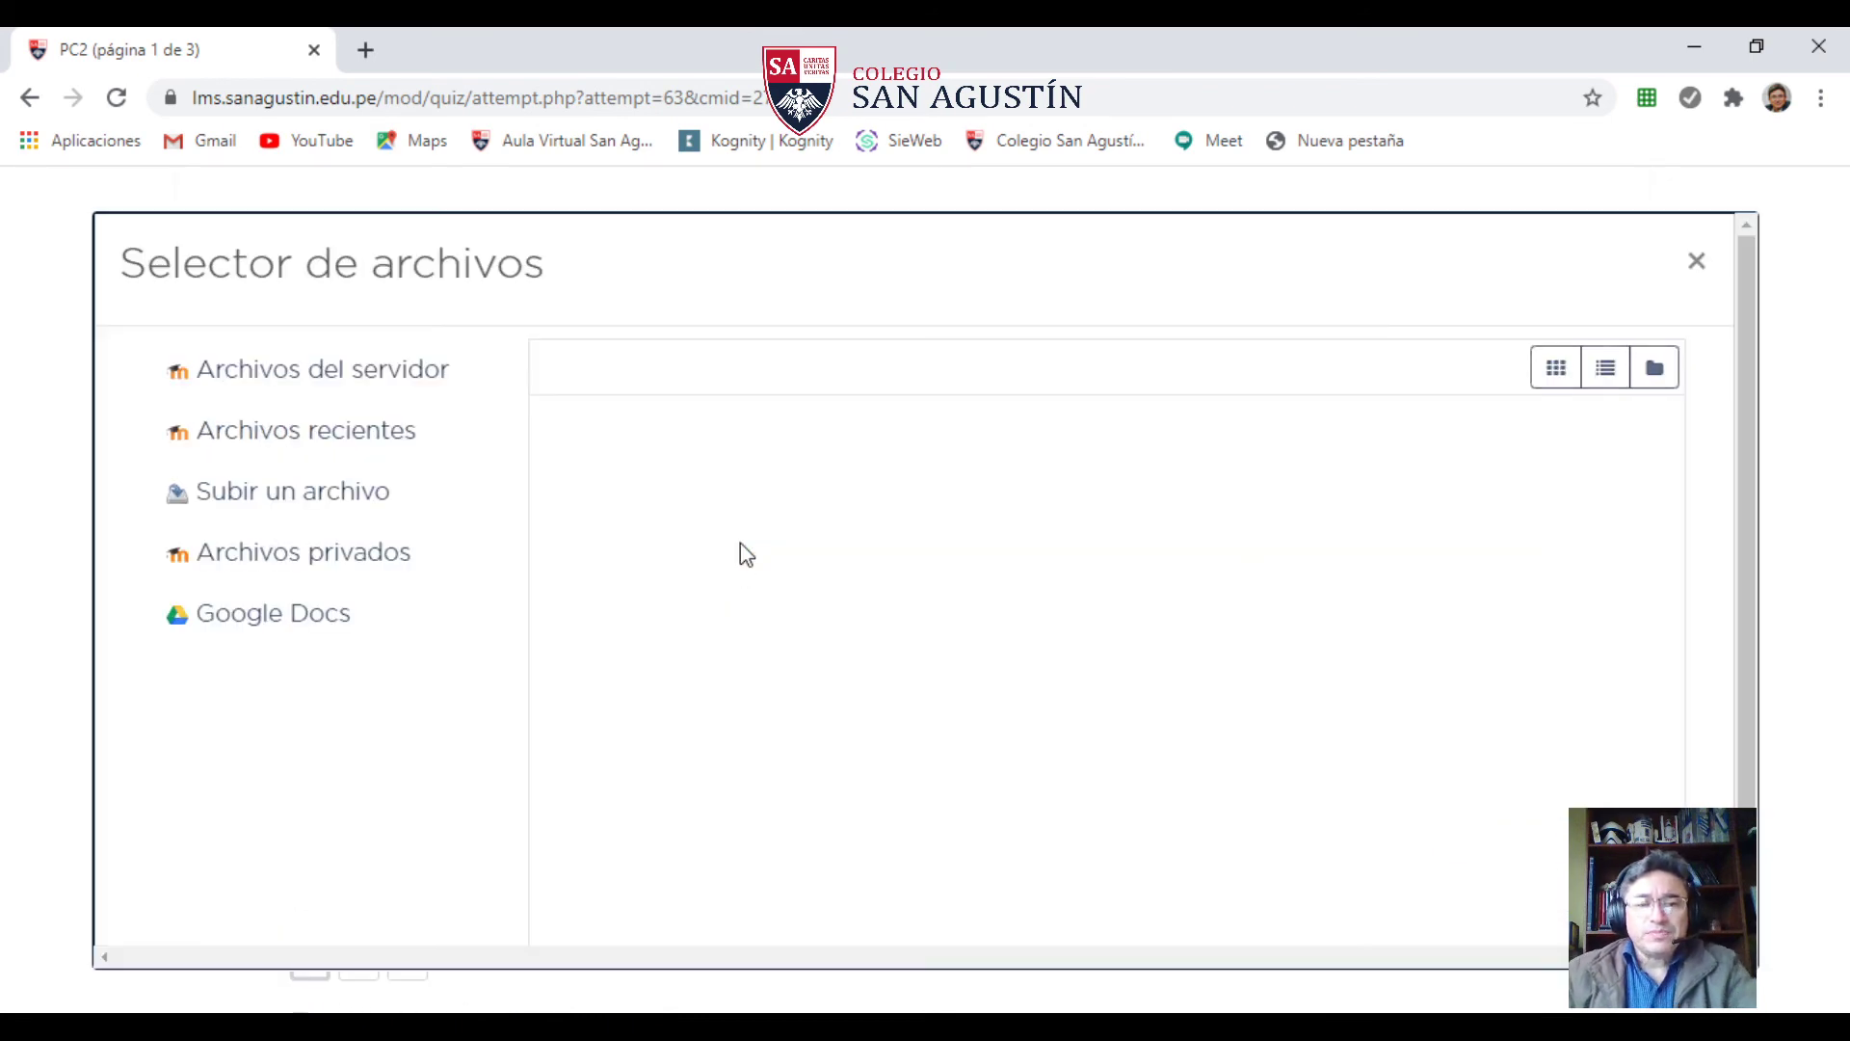
click(729, 453)
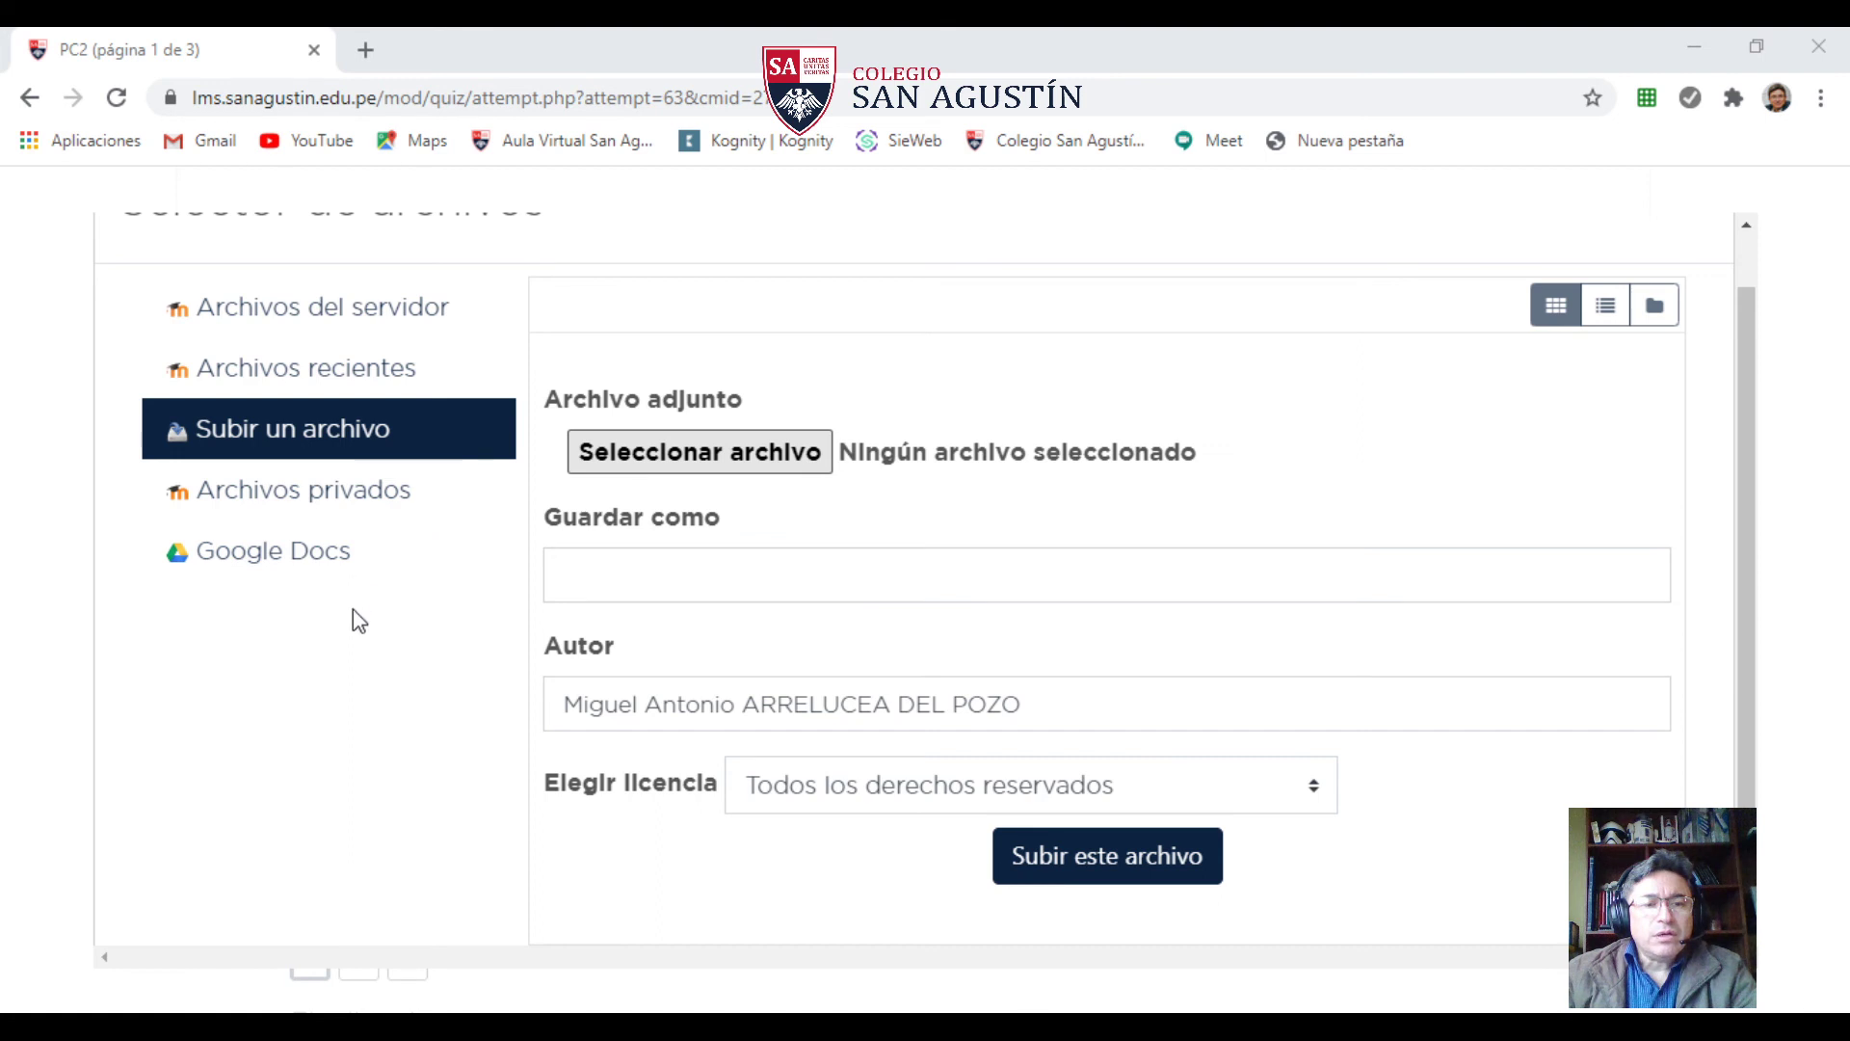
click(1321, 830)
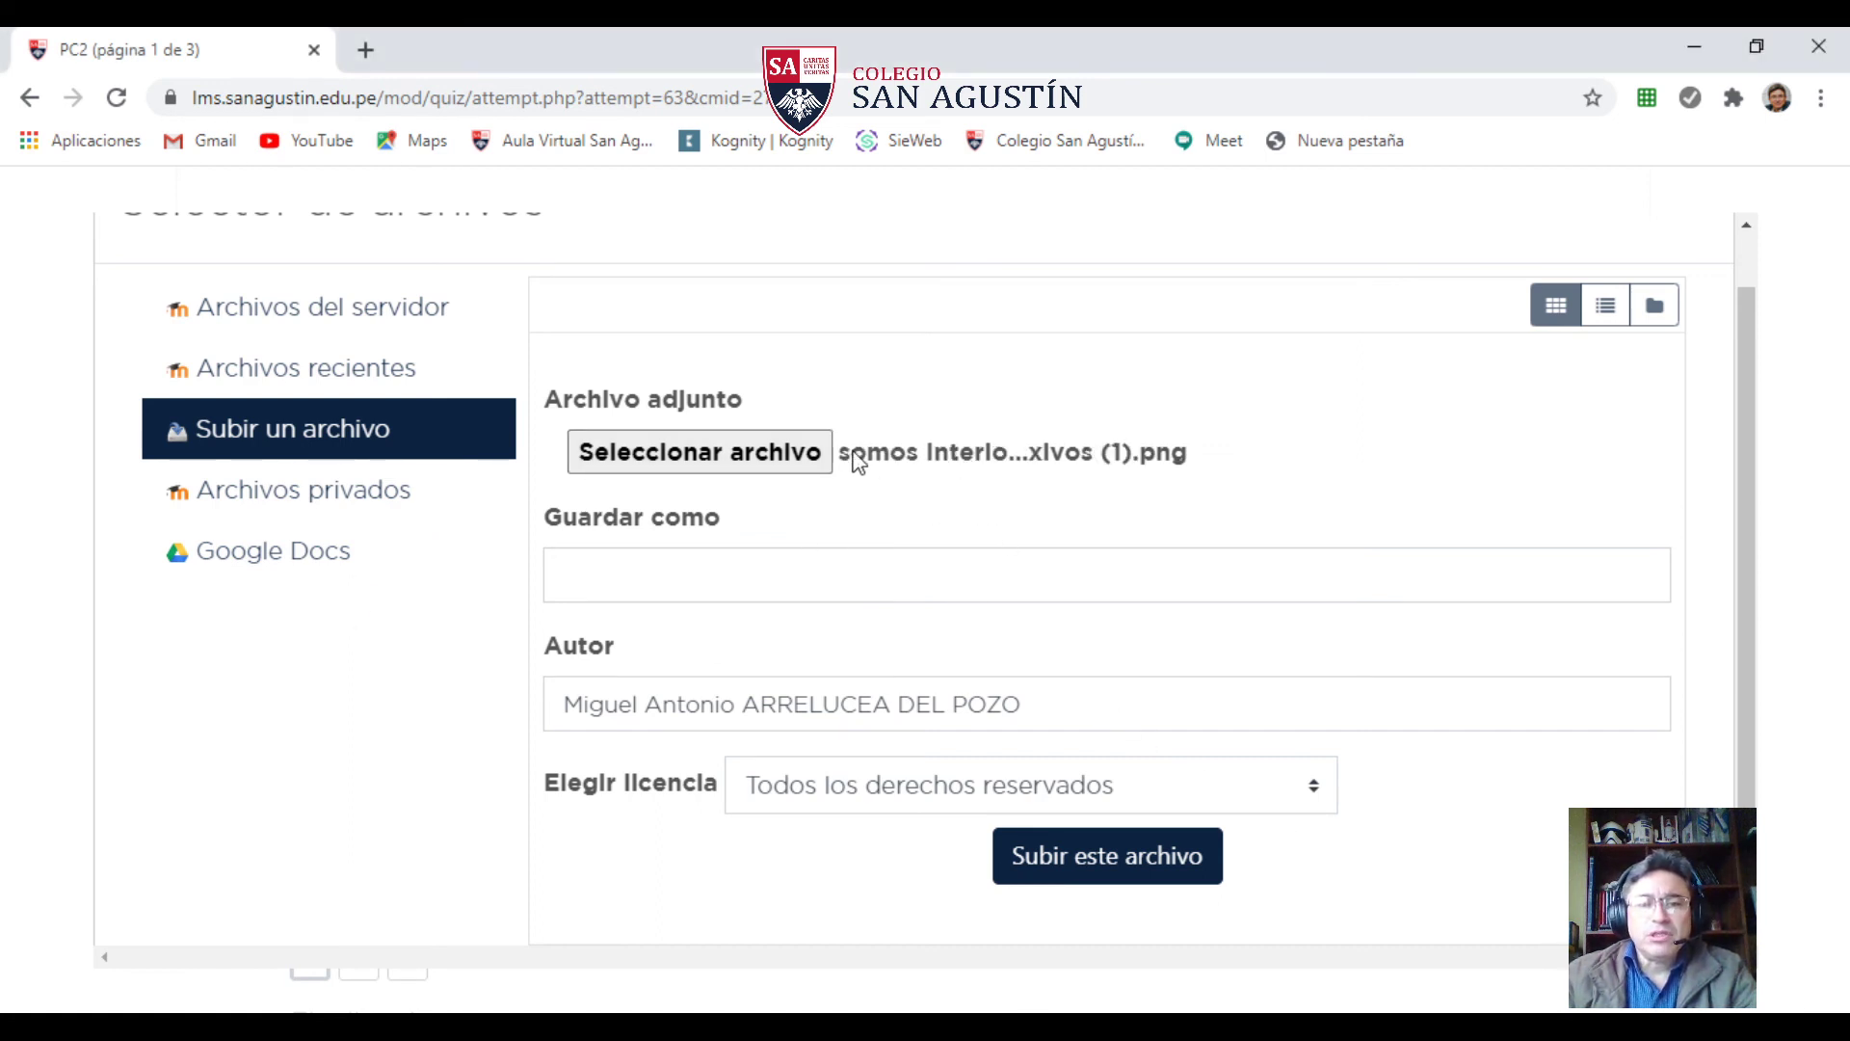
click(1091, 879)
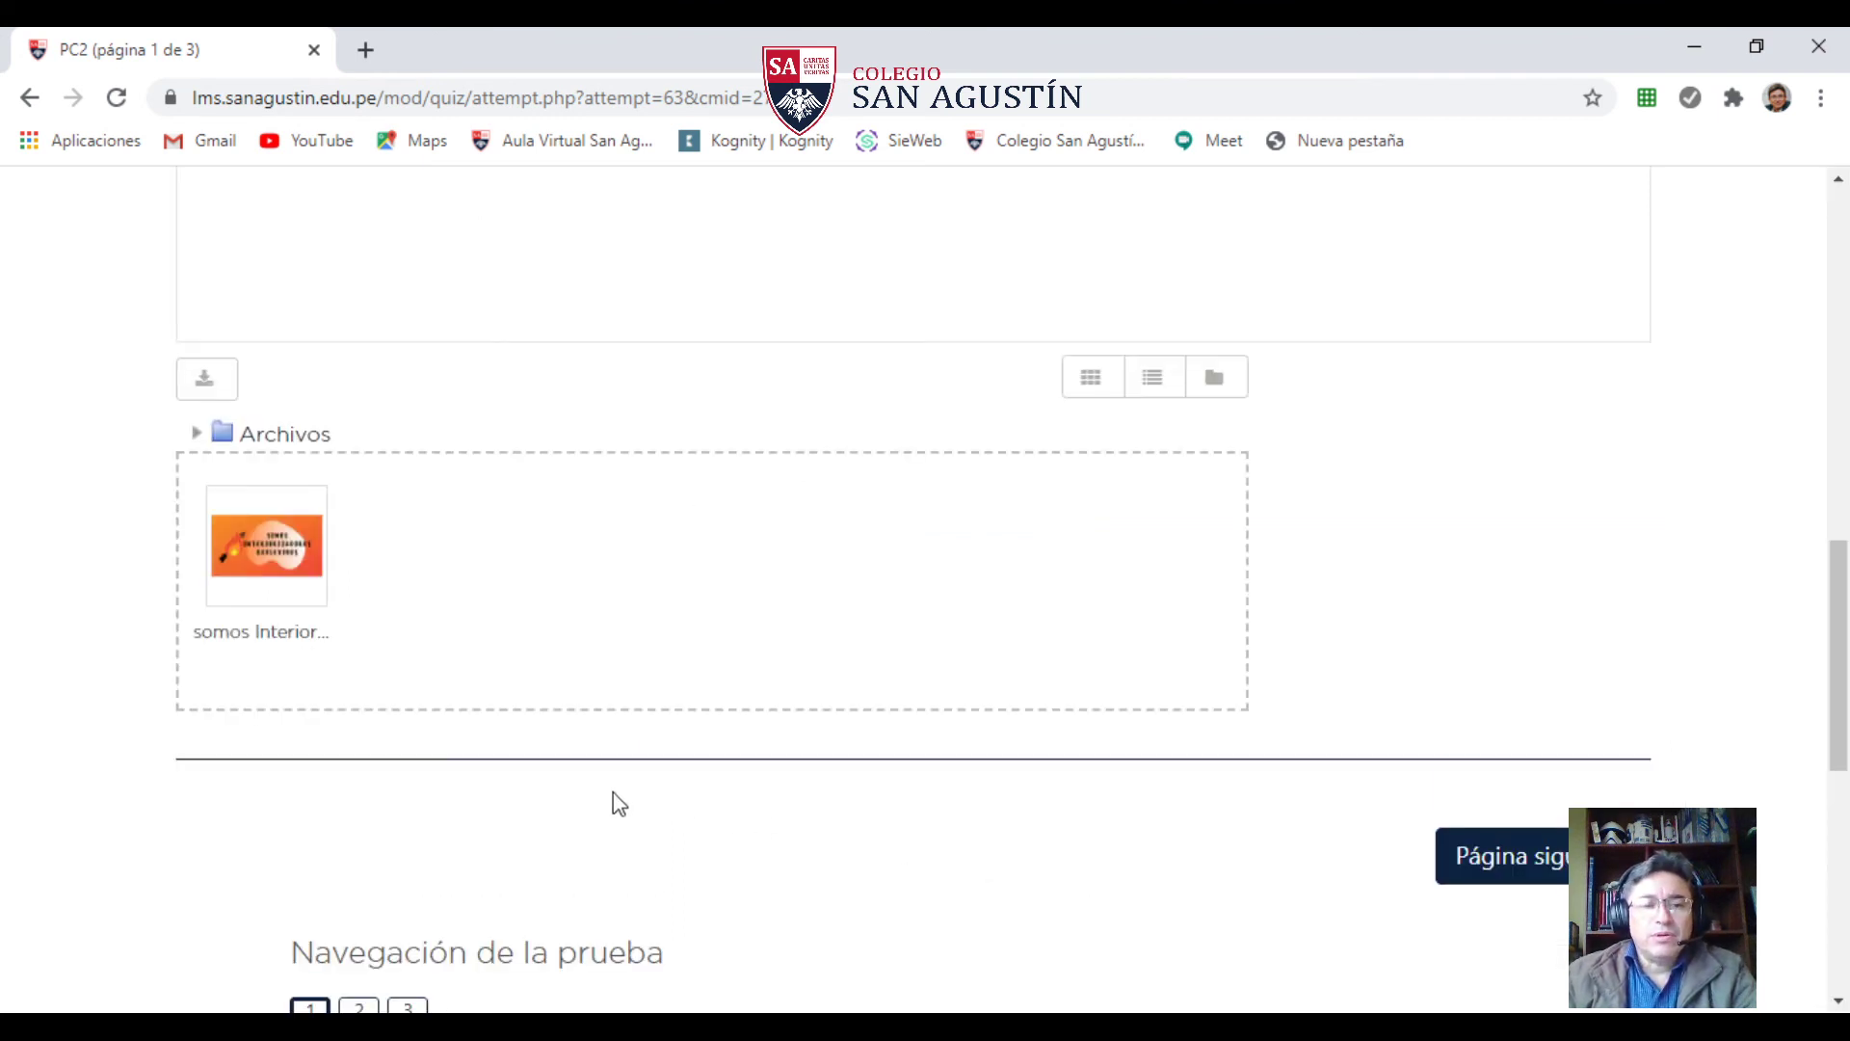
- Go through questions 2 and 3 of the preview attempt, examining their statements, answer areas and attachment areas
scroll(681, 726, down, 2)
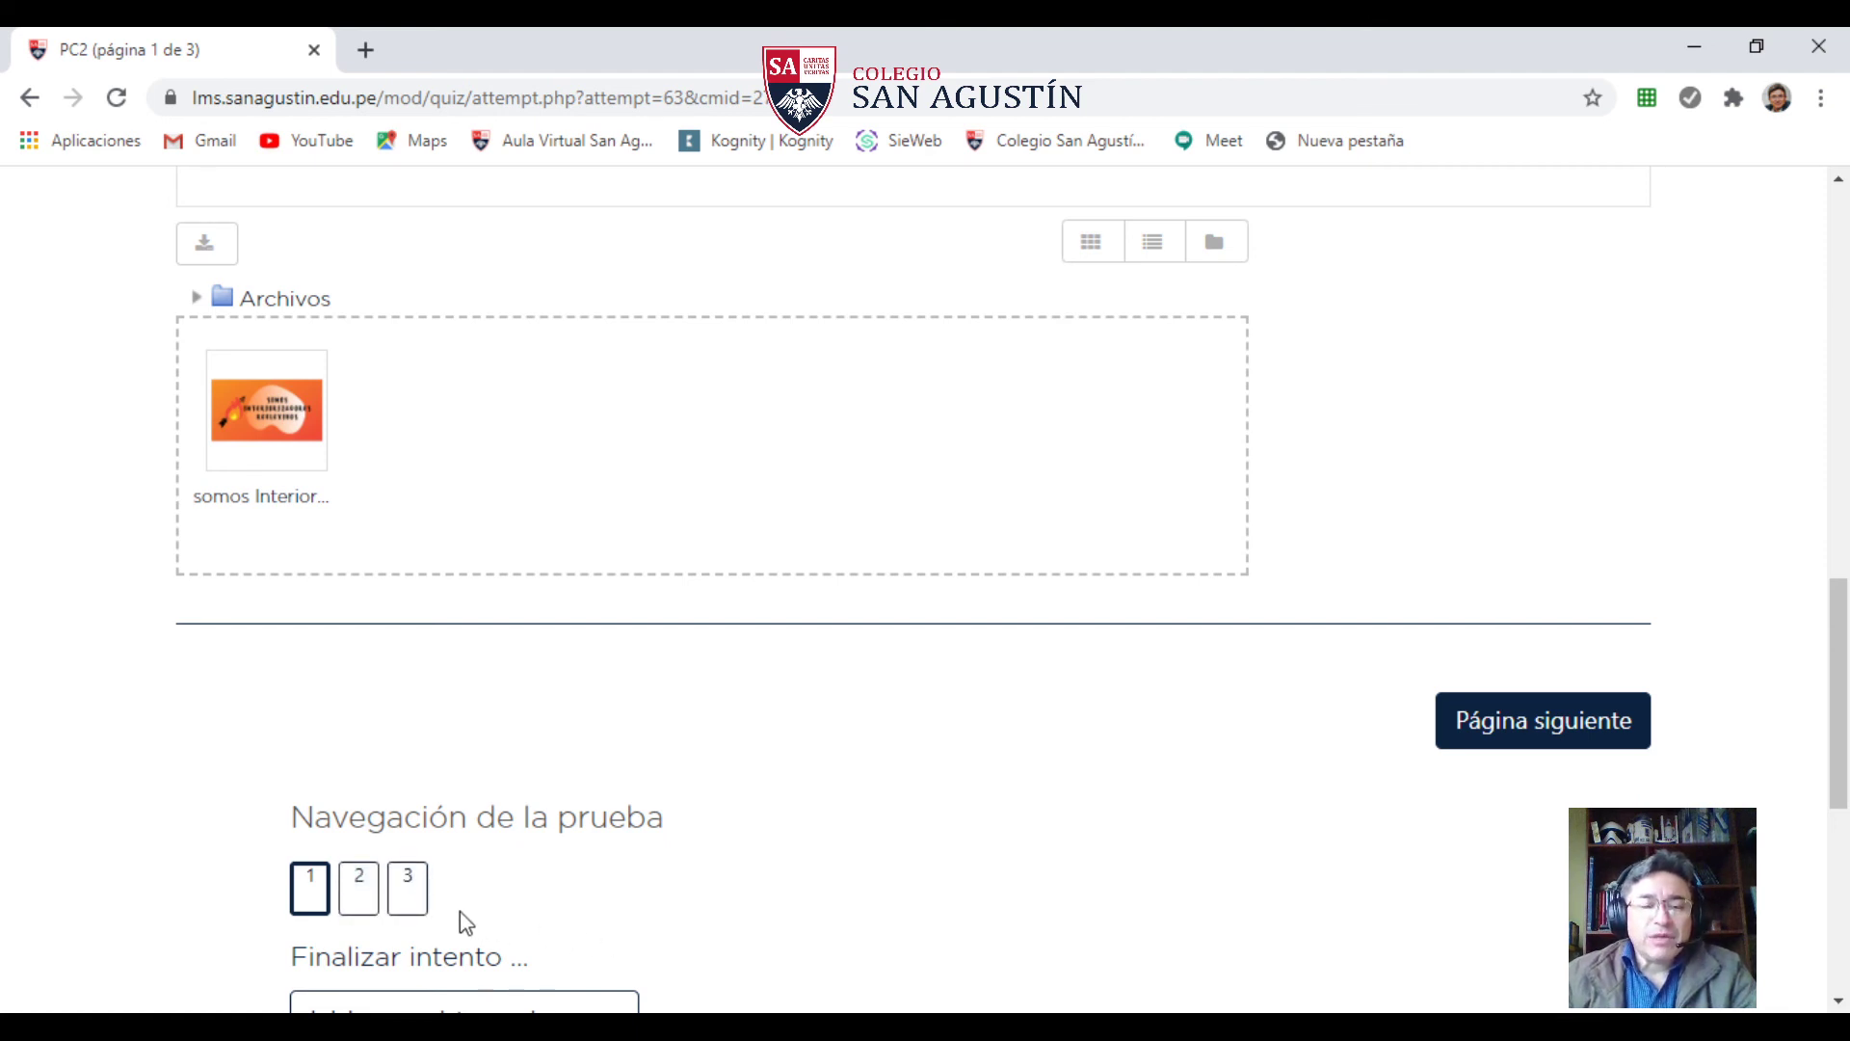
click(362, 896)
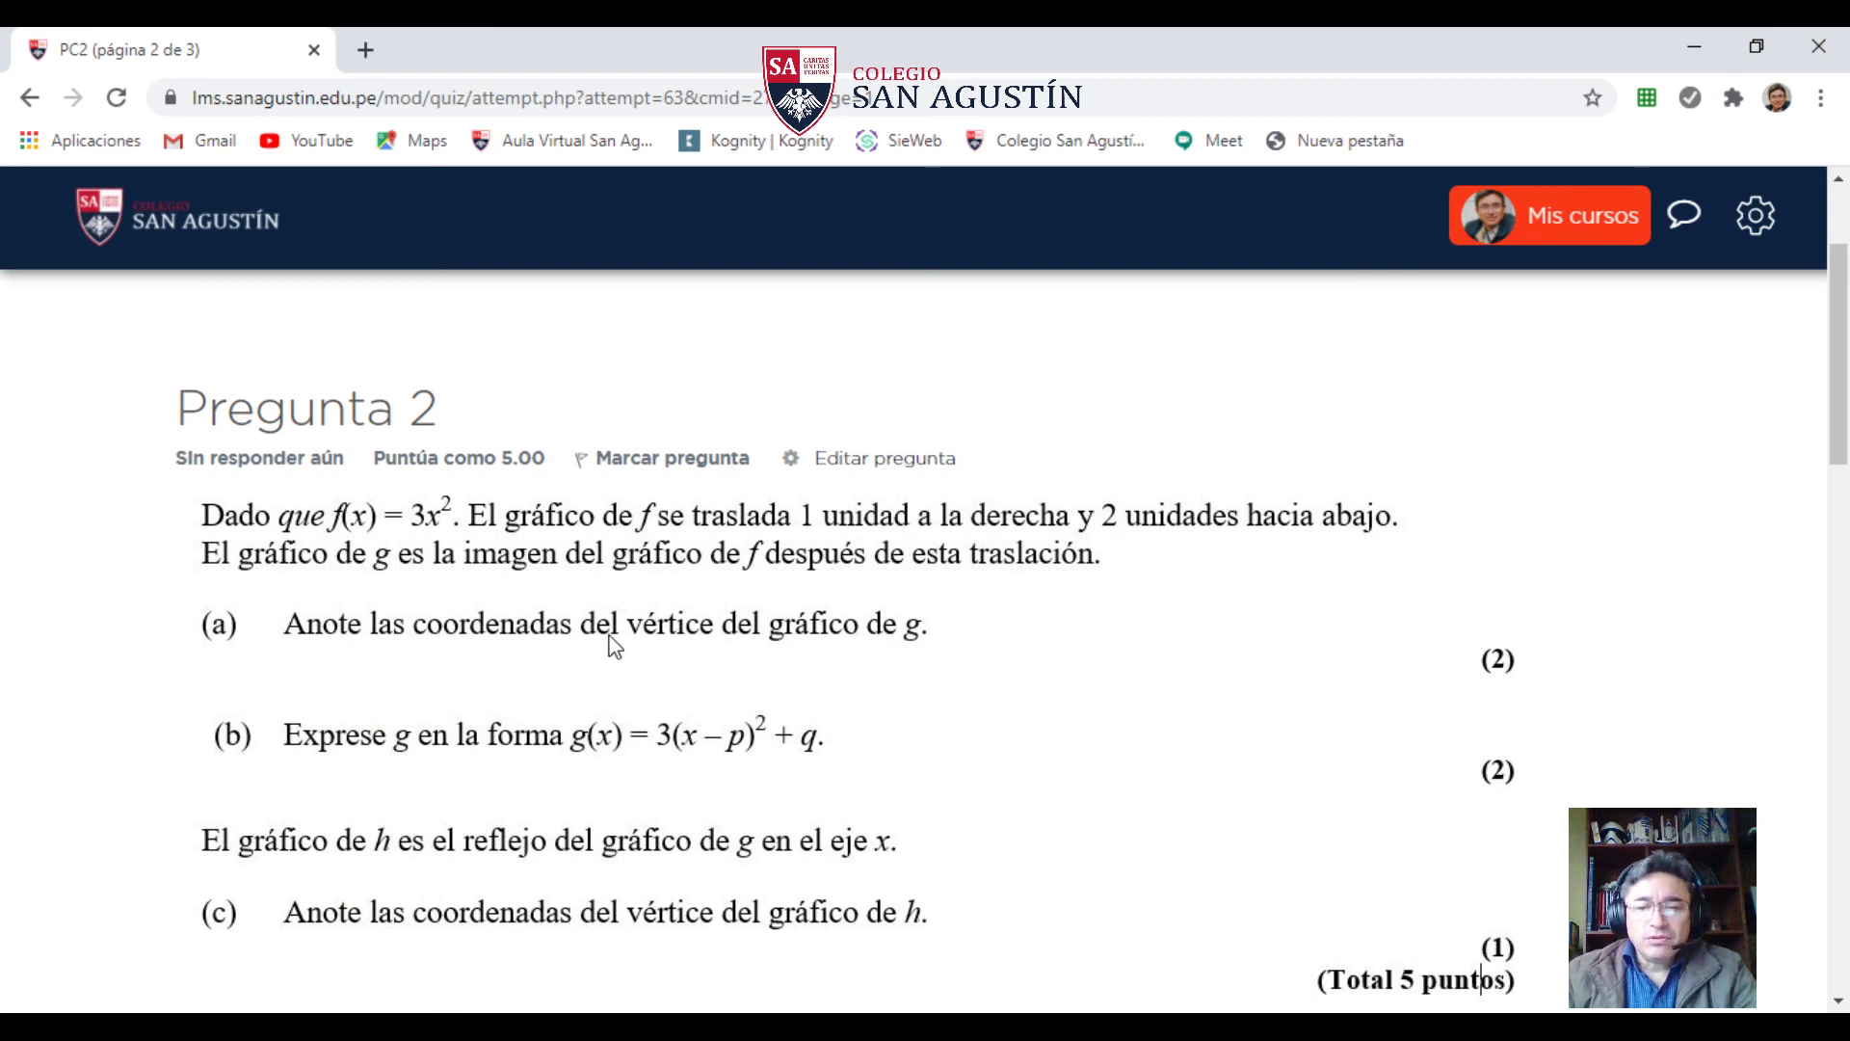
scroll(612, 645, down, 3)
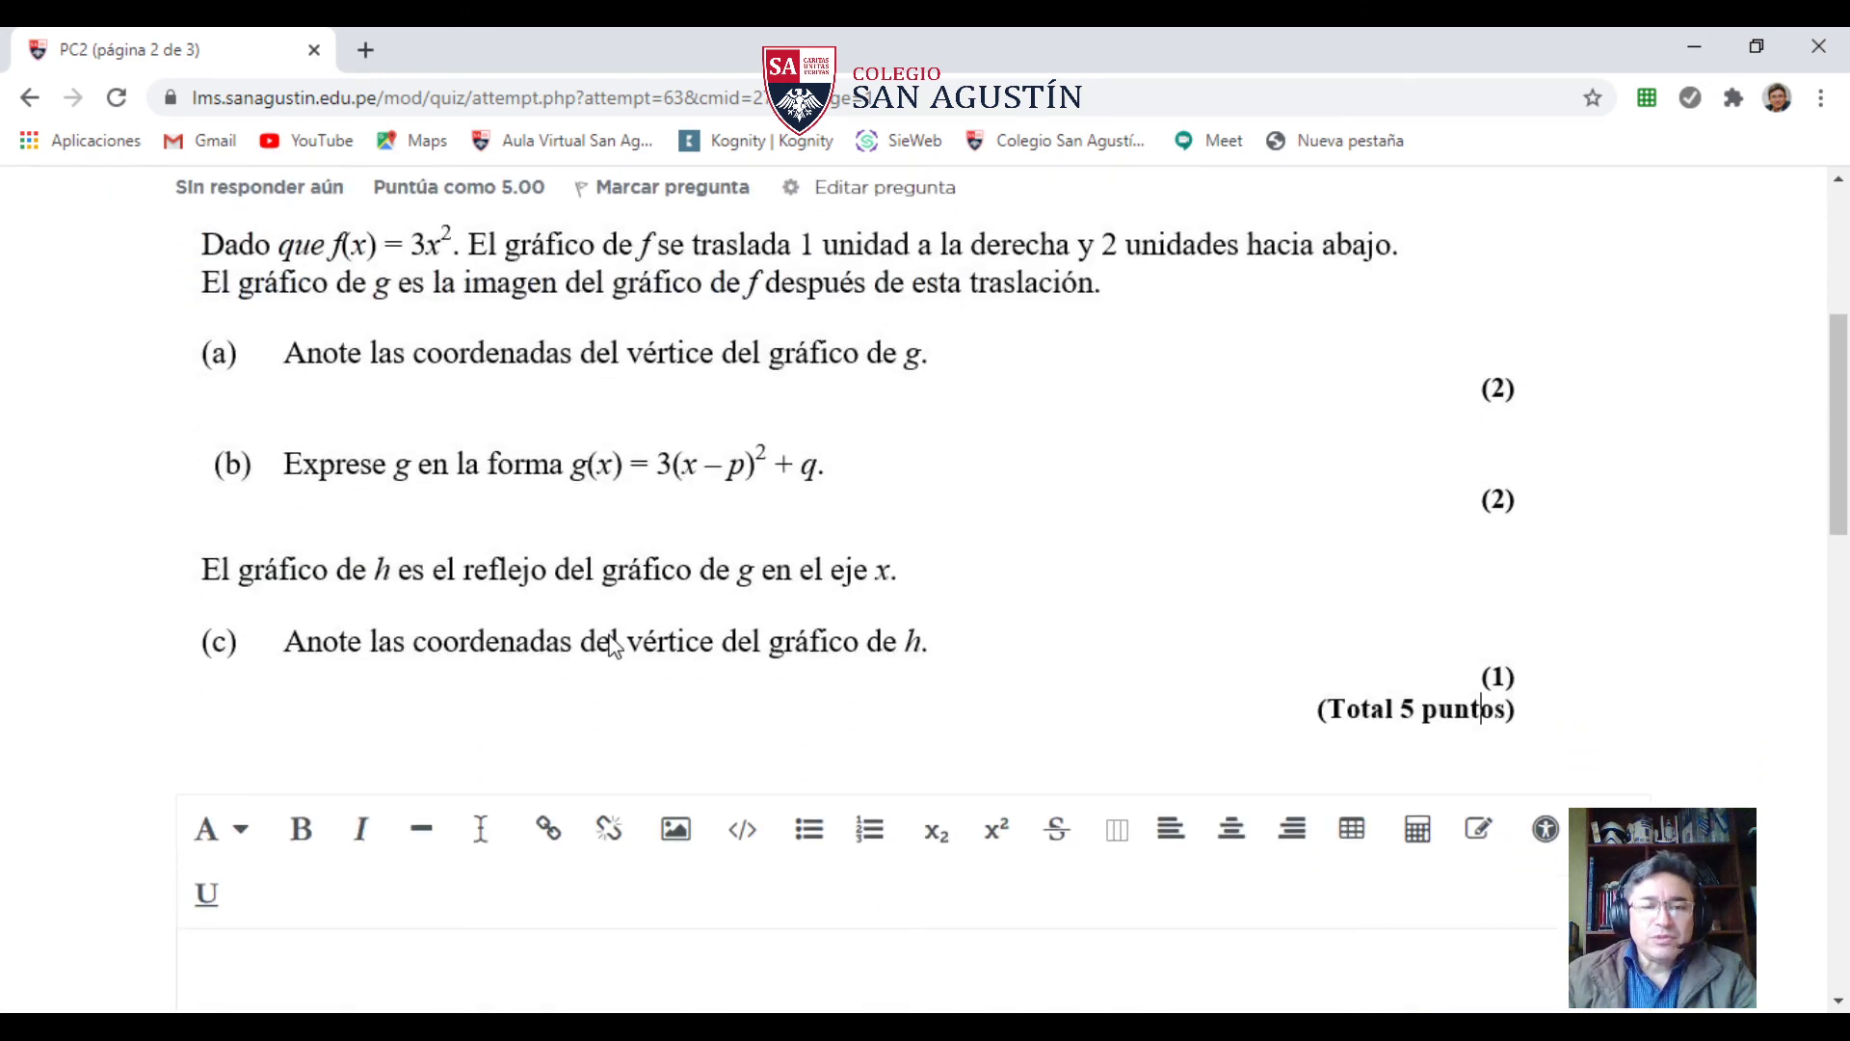
scroll(611, 645, down, 10)
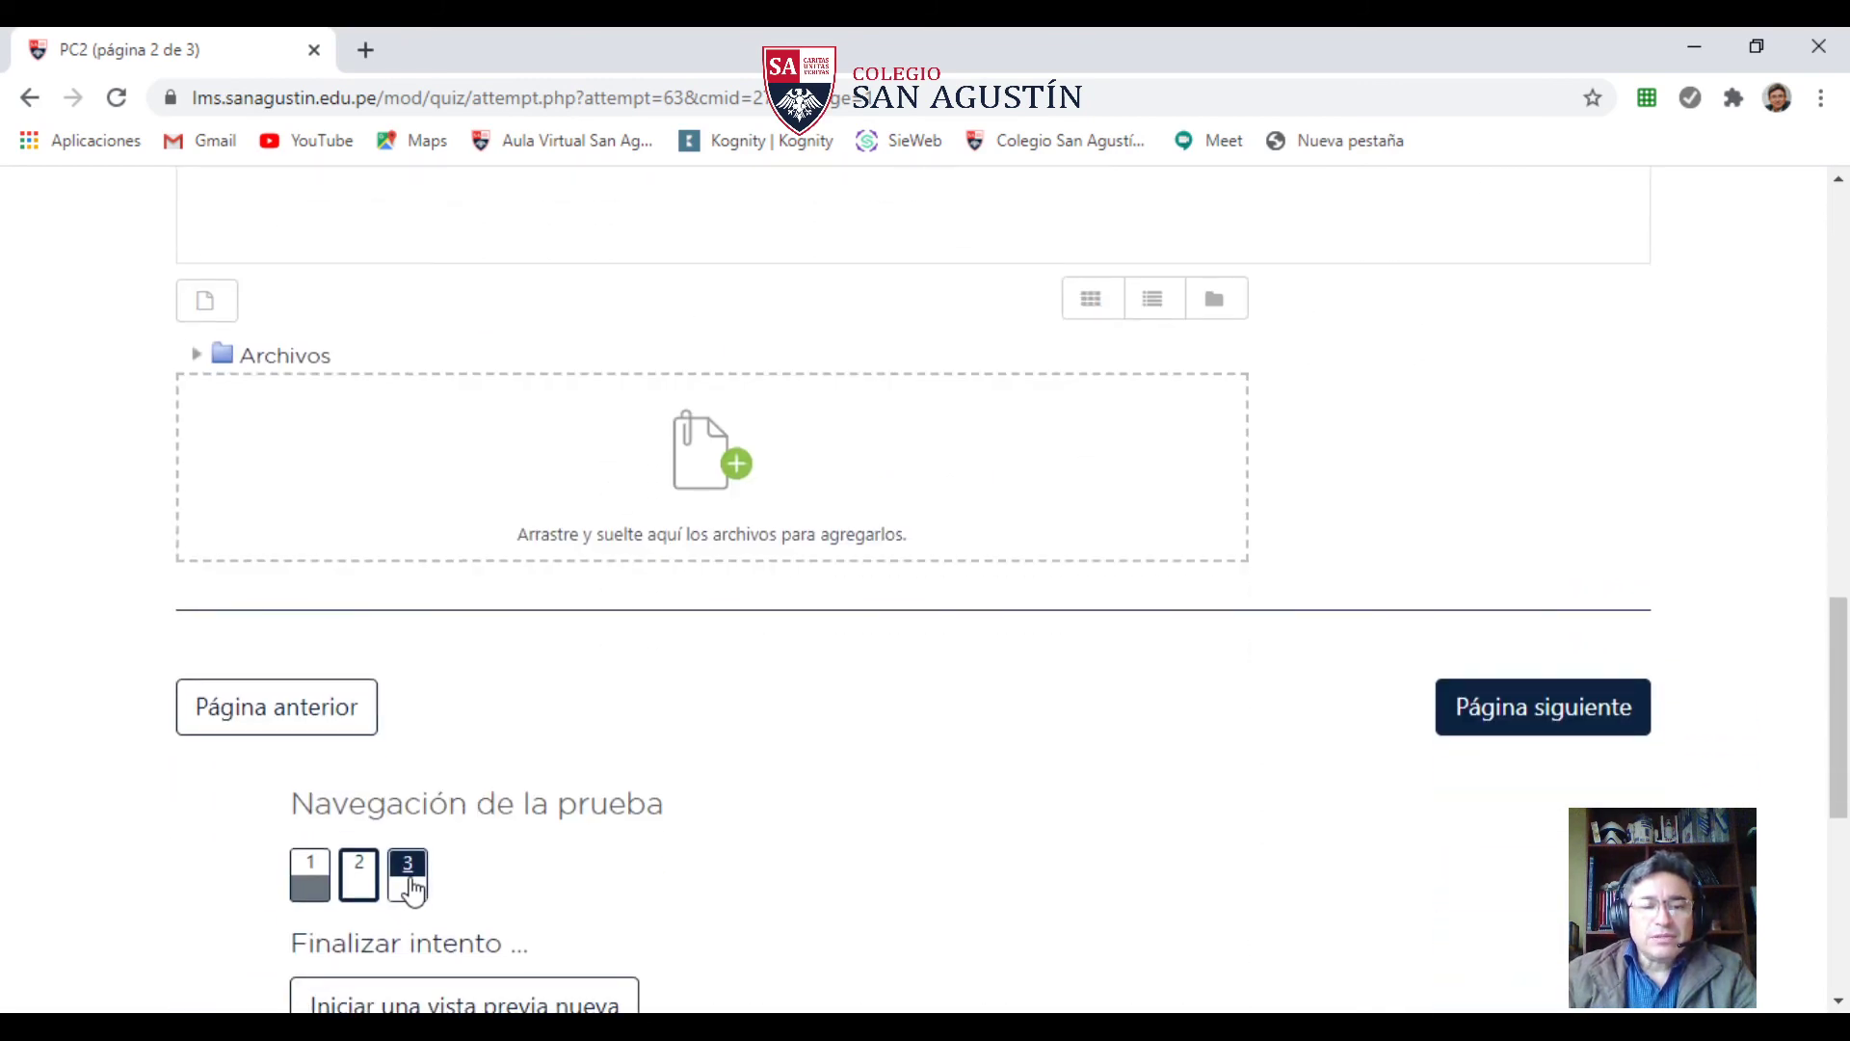
click(409, 877)
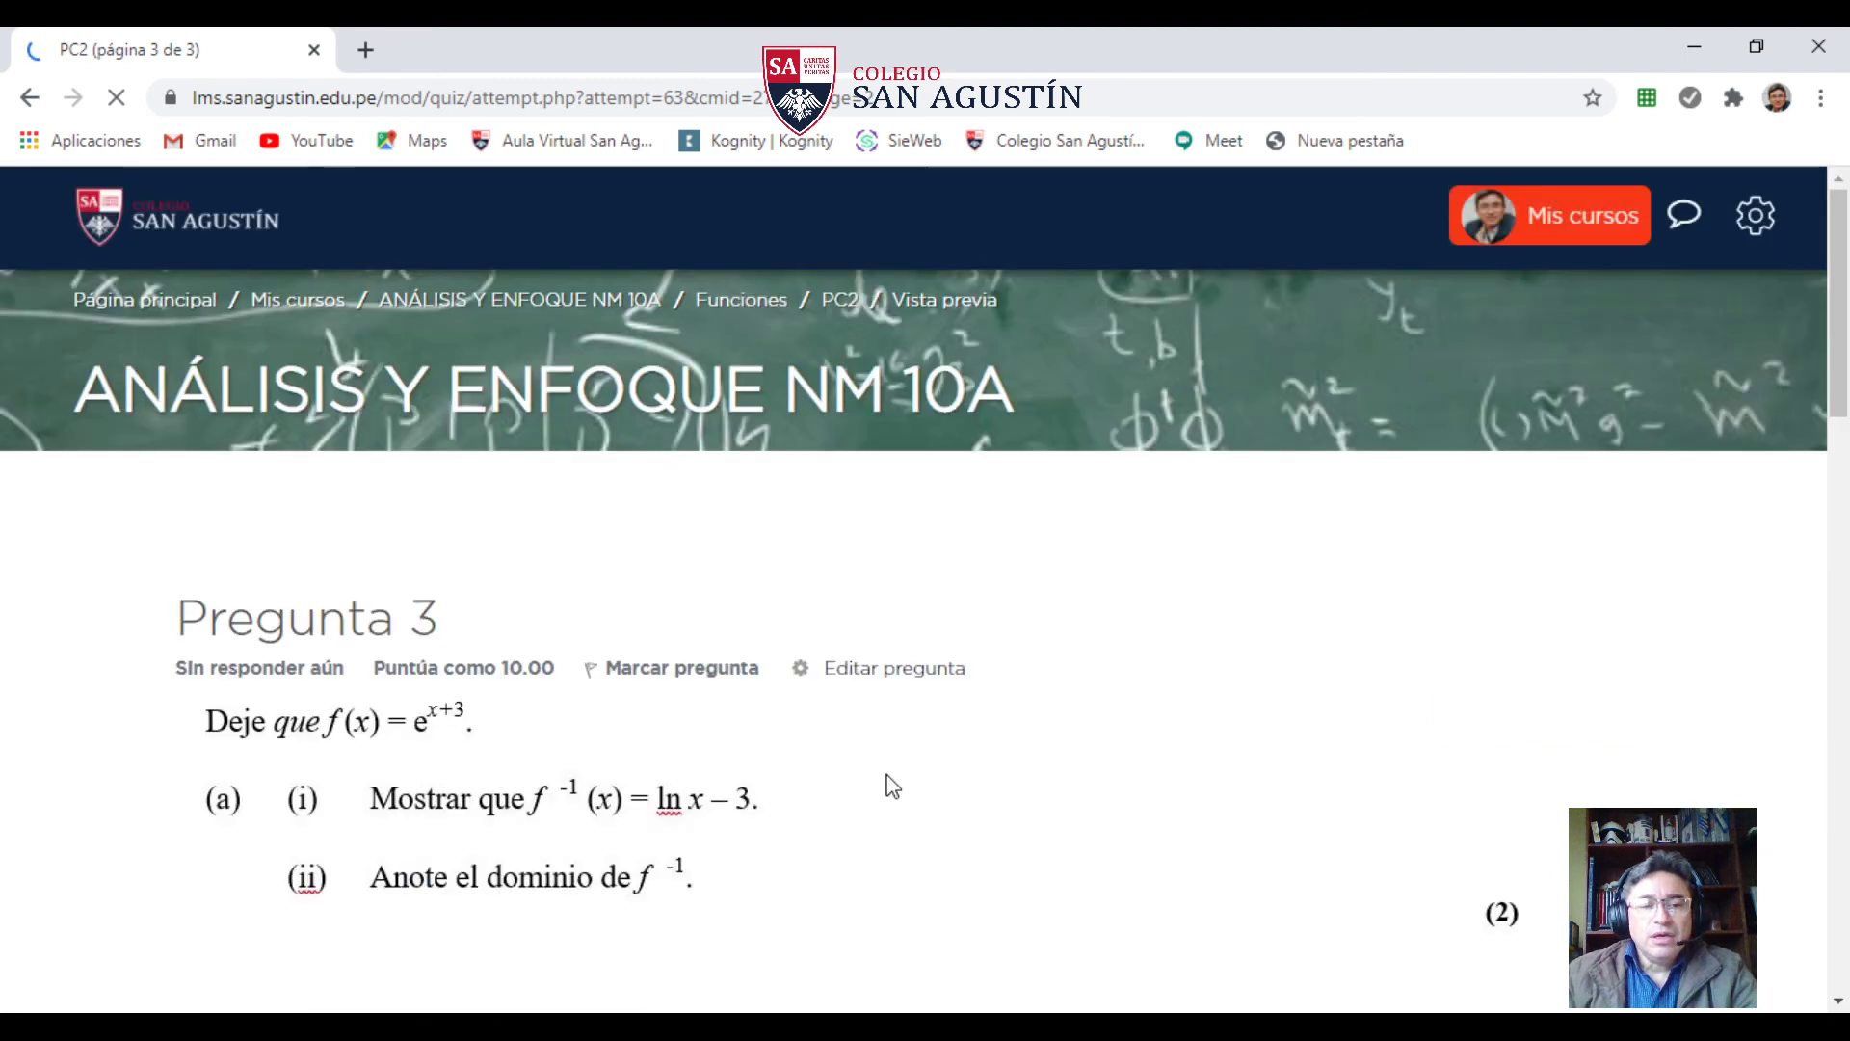
scroll(356, 487, down, 2)
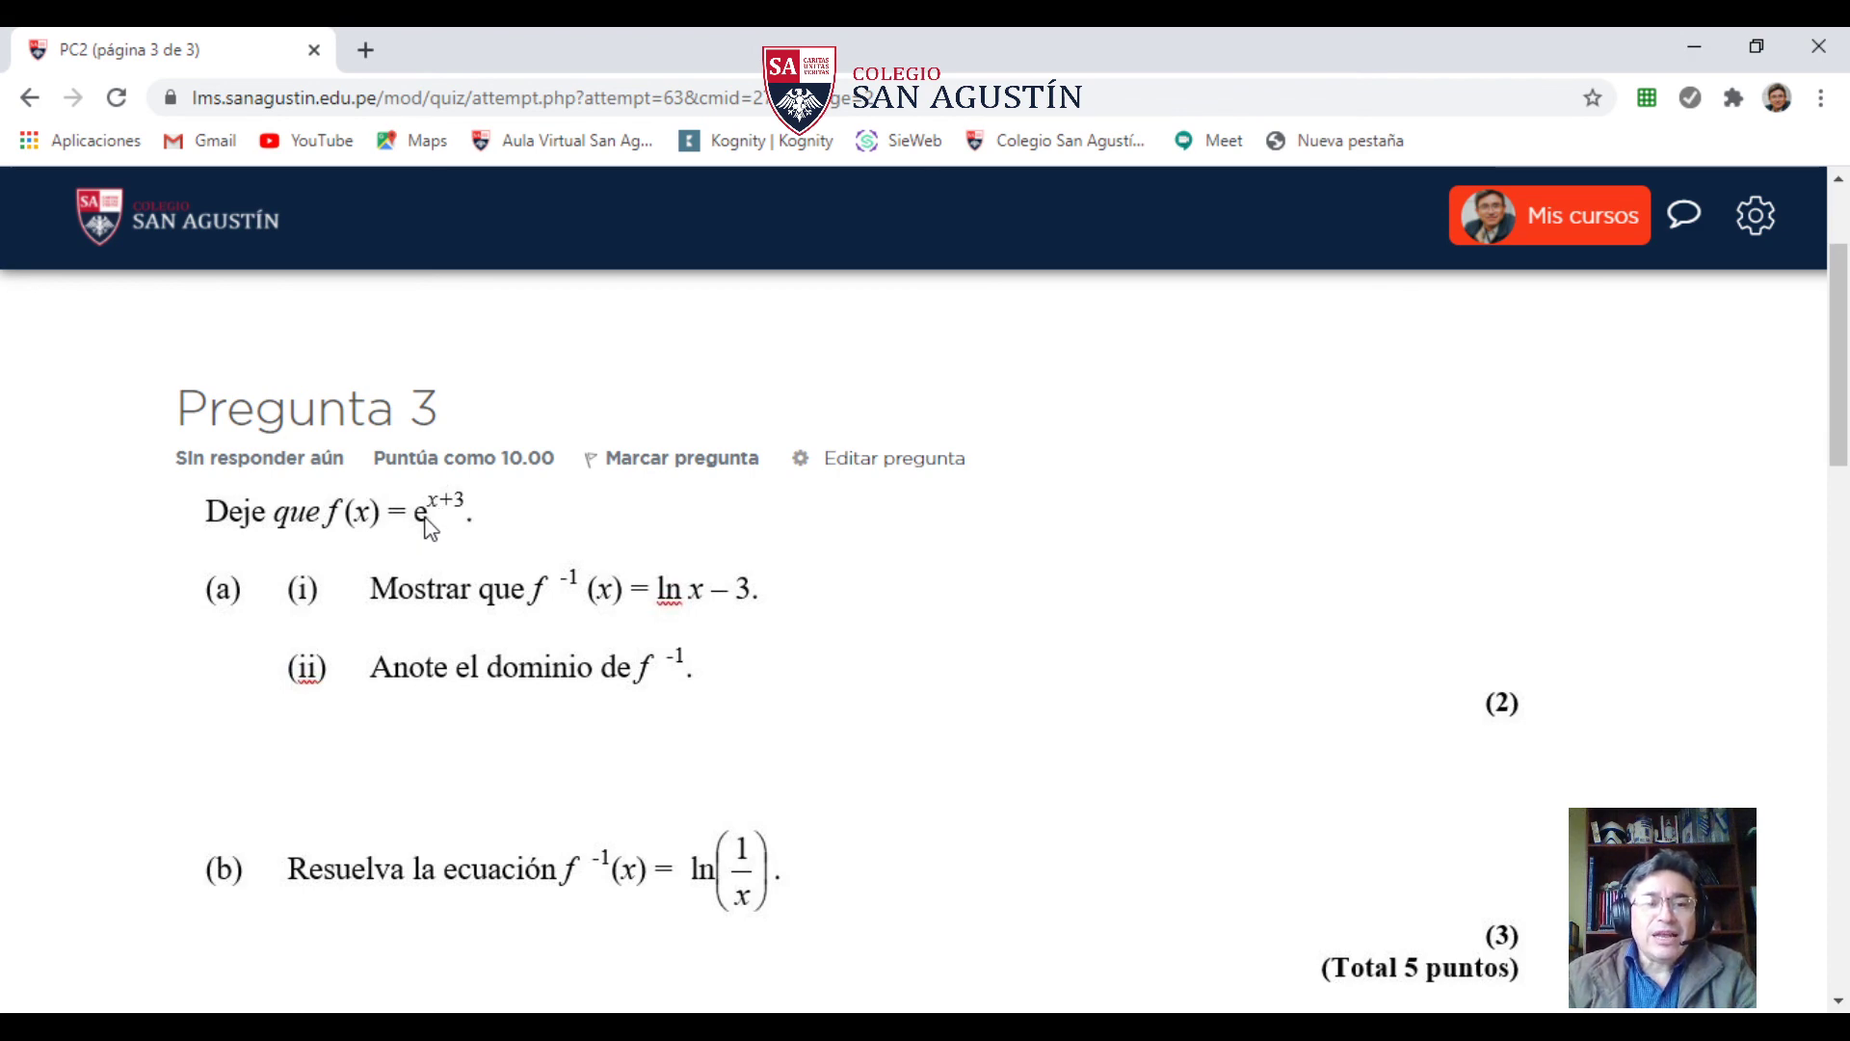
scroll(532, 588, down, 13)
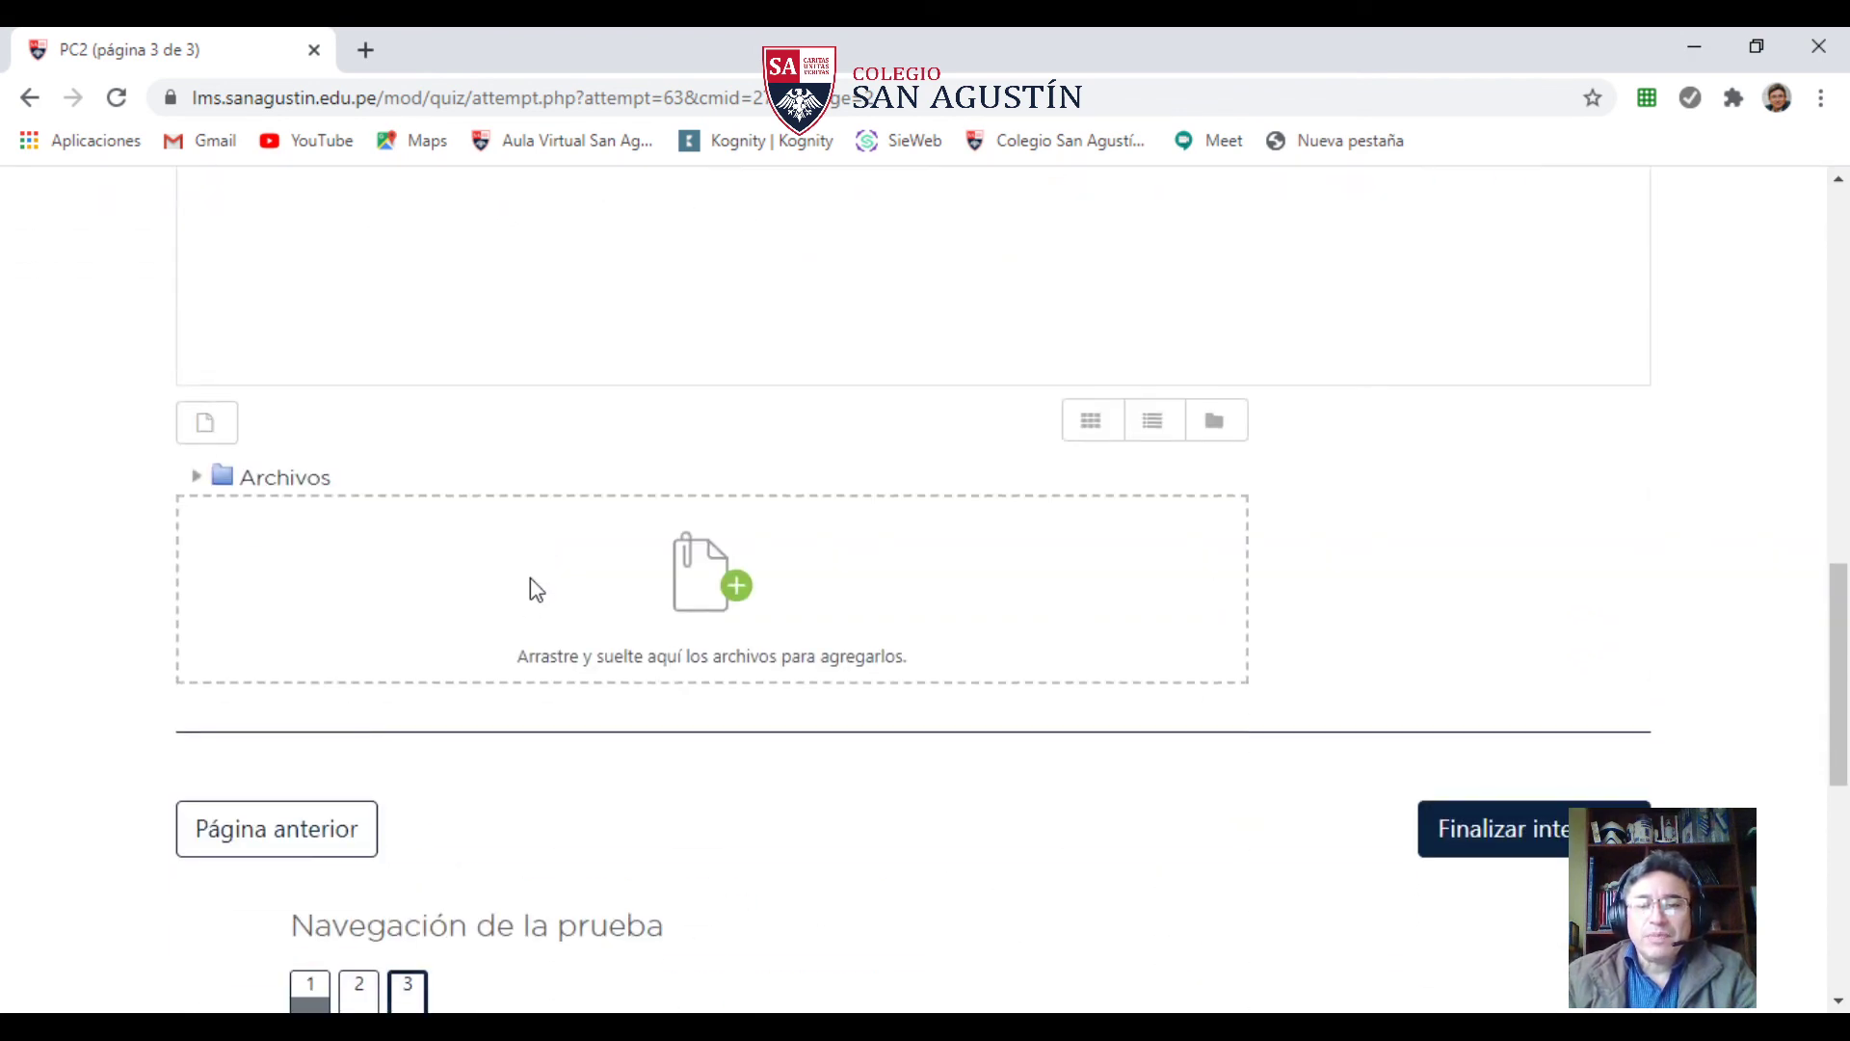
scroll(537, 589, down, 3)
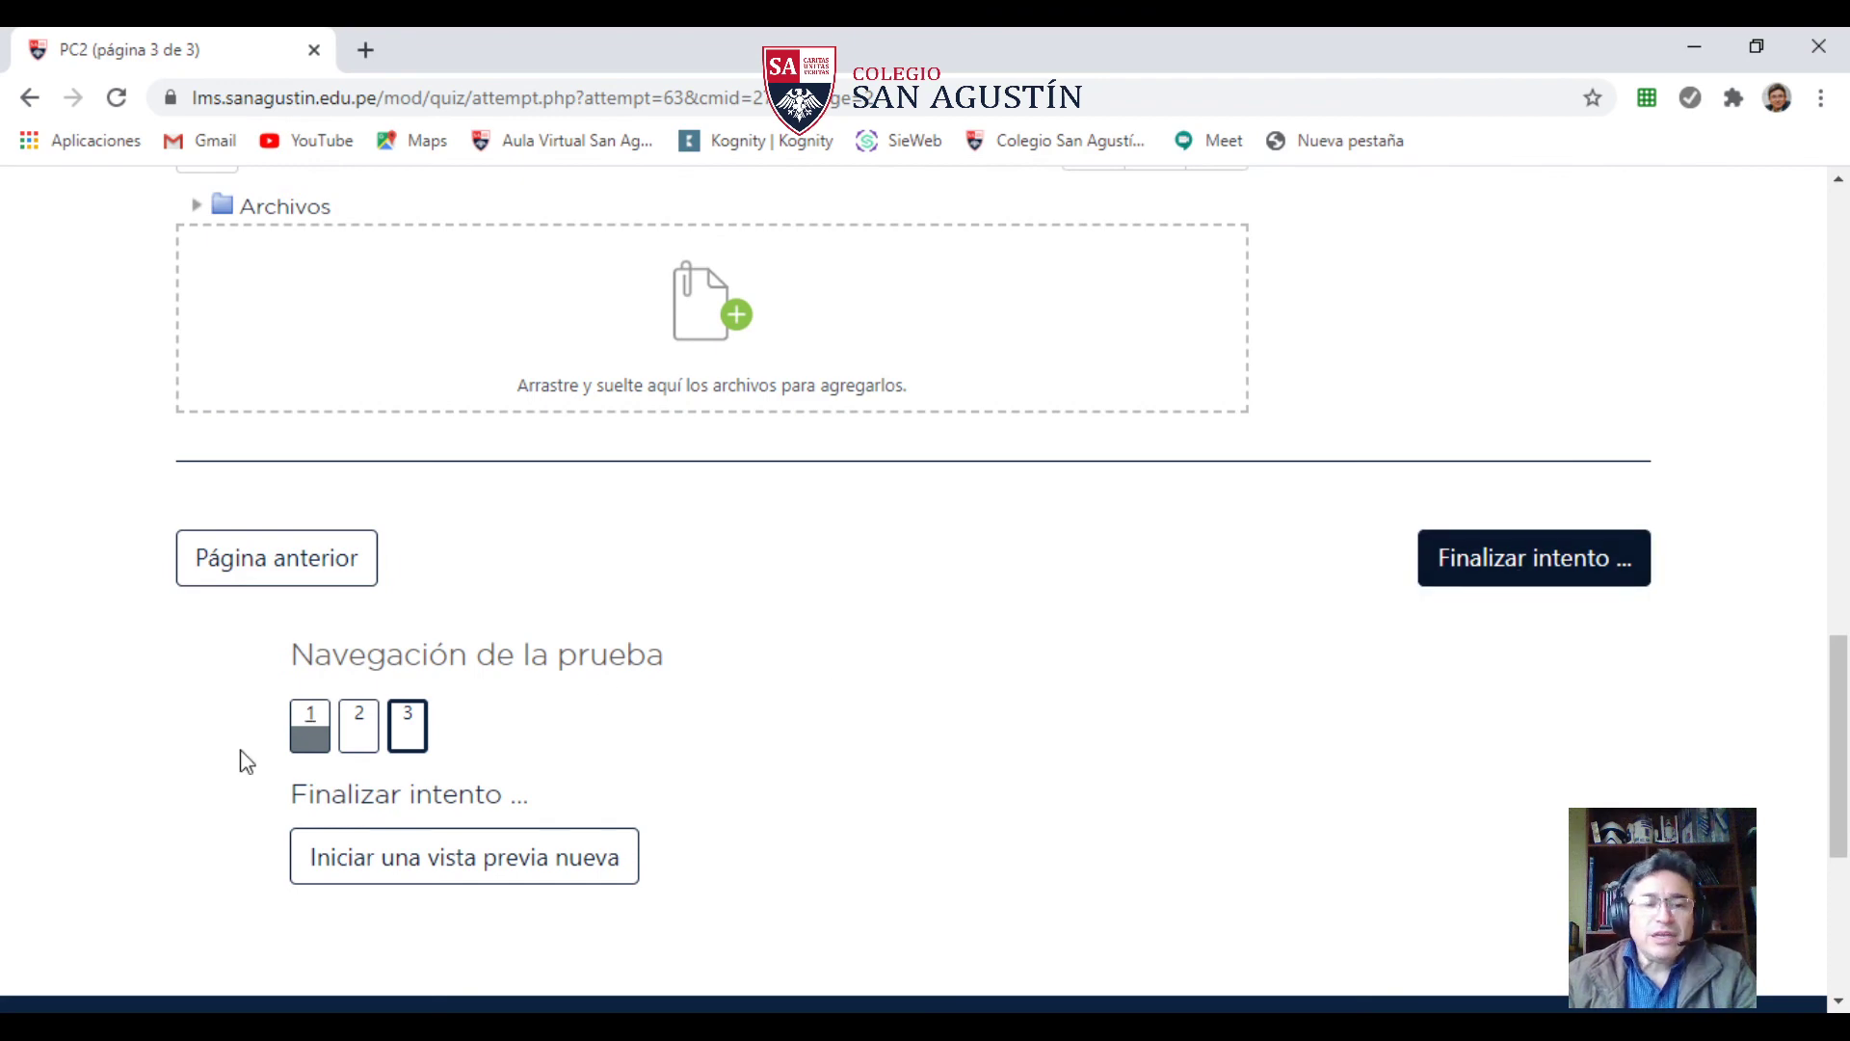
- Finish the PC2 preview attempt and submit all answers, confirming the submission
click(1561, 578)
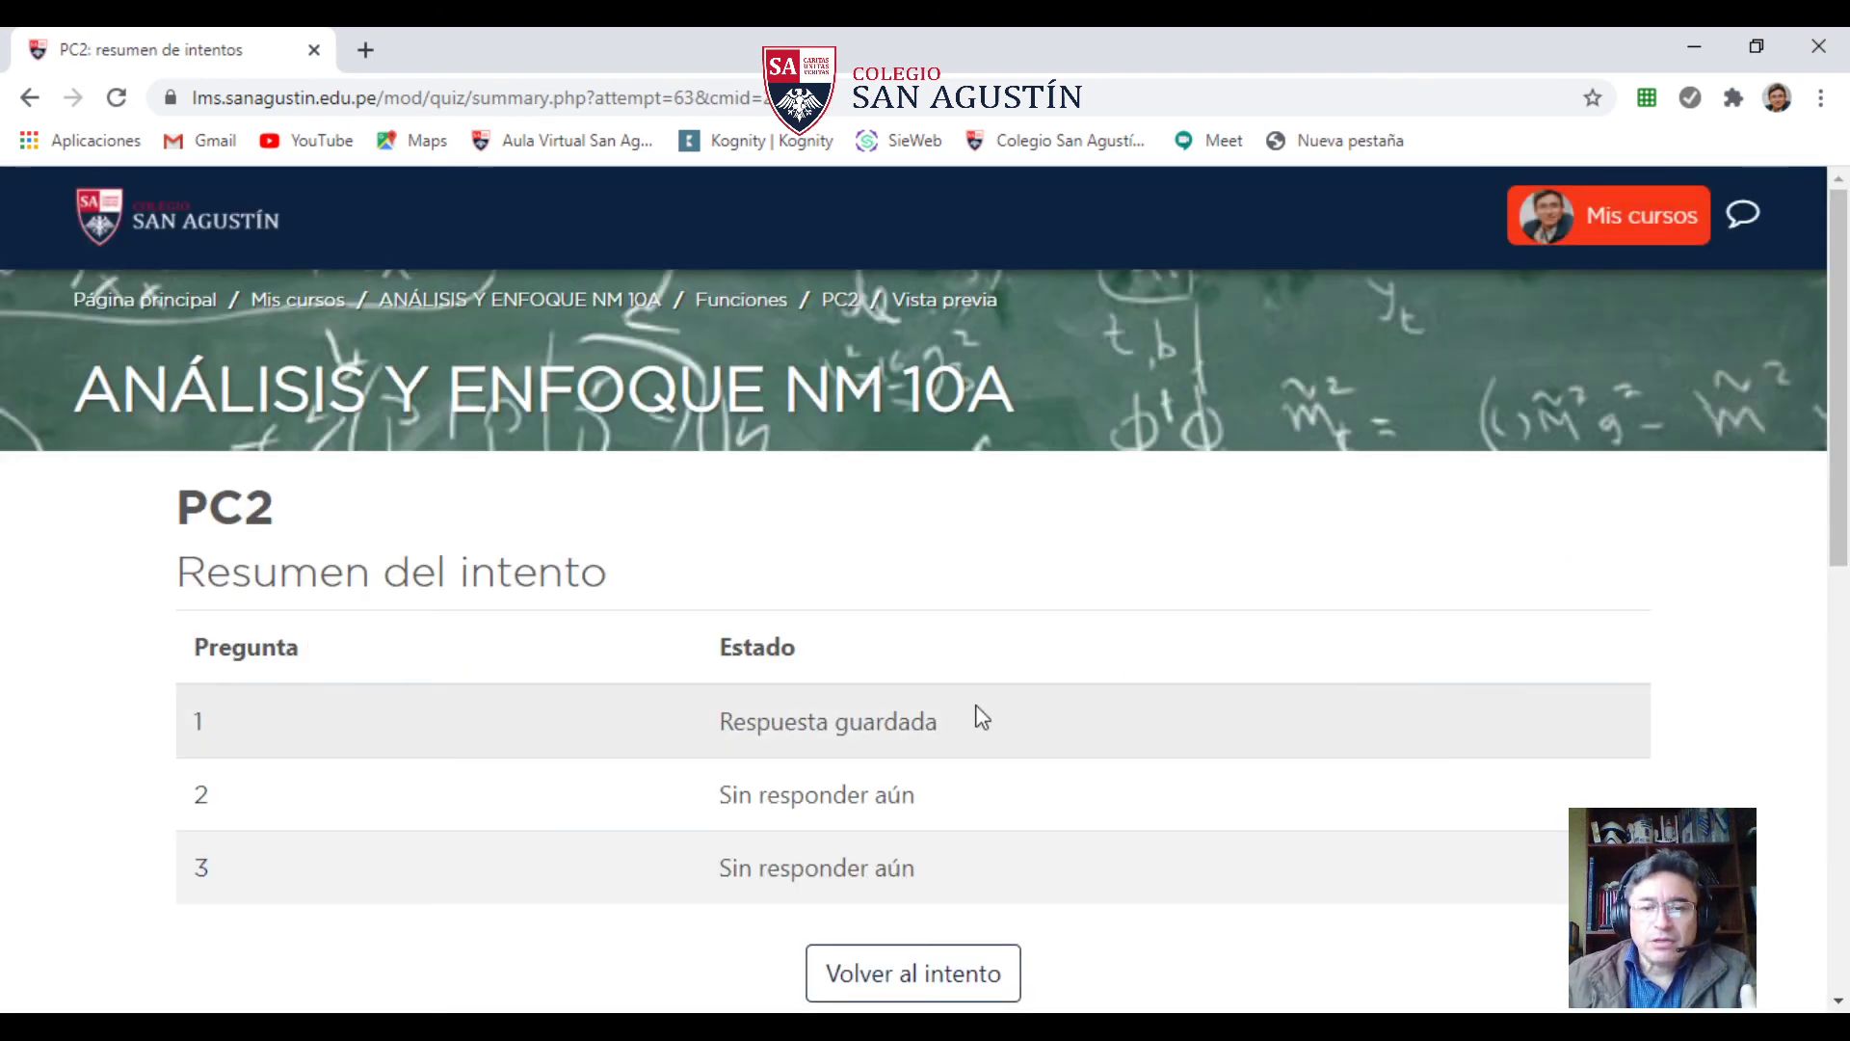
scroll(872, 733, down, 4)
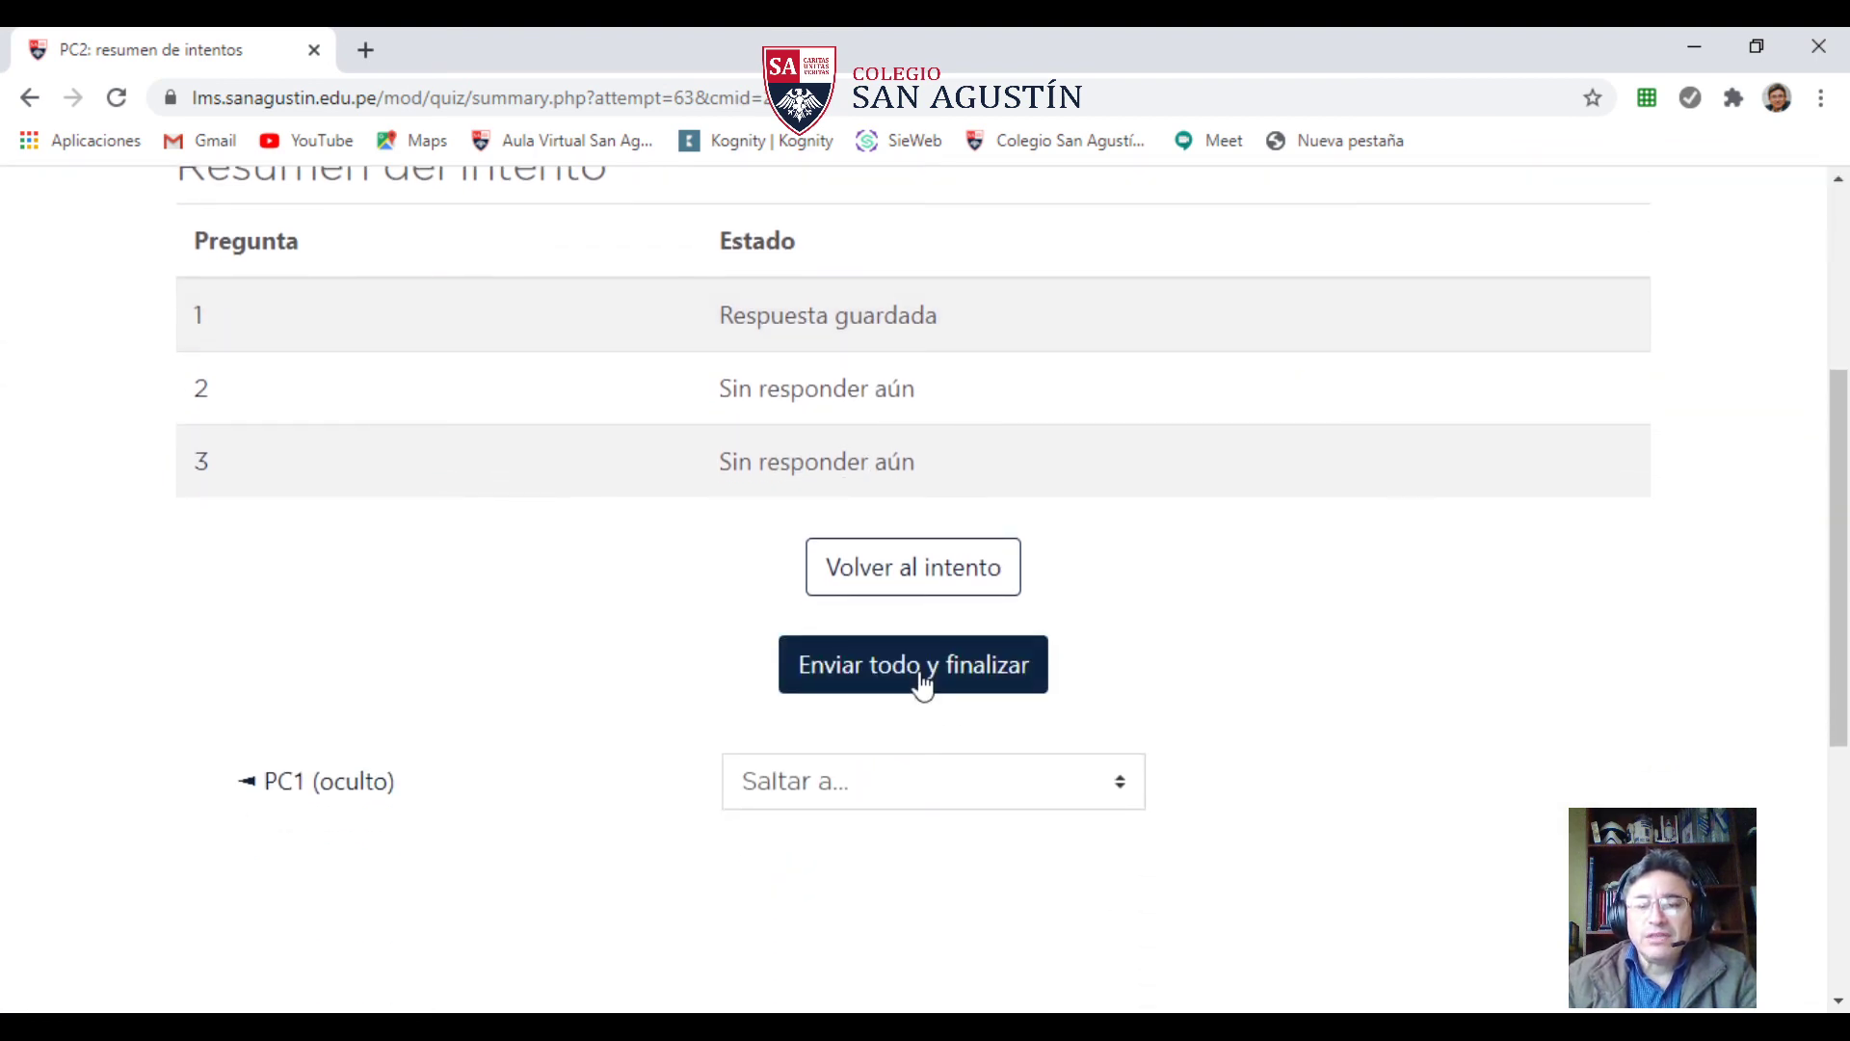
click(923, 680)
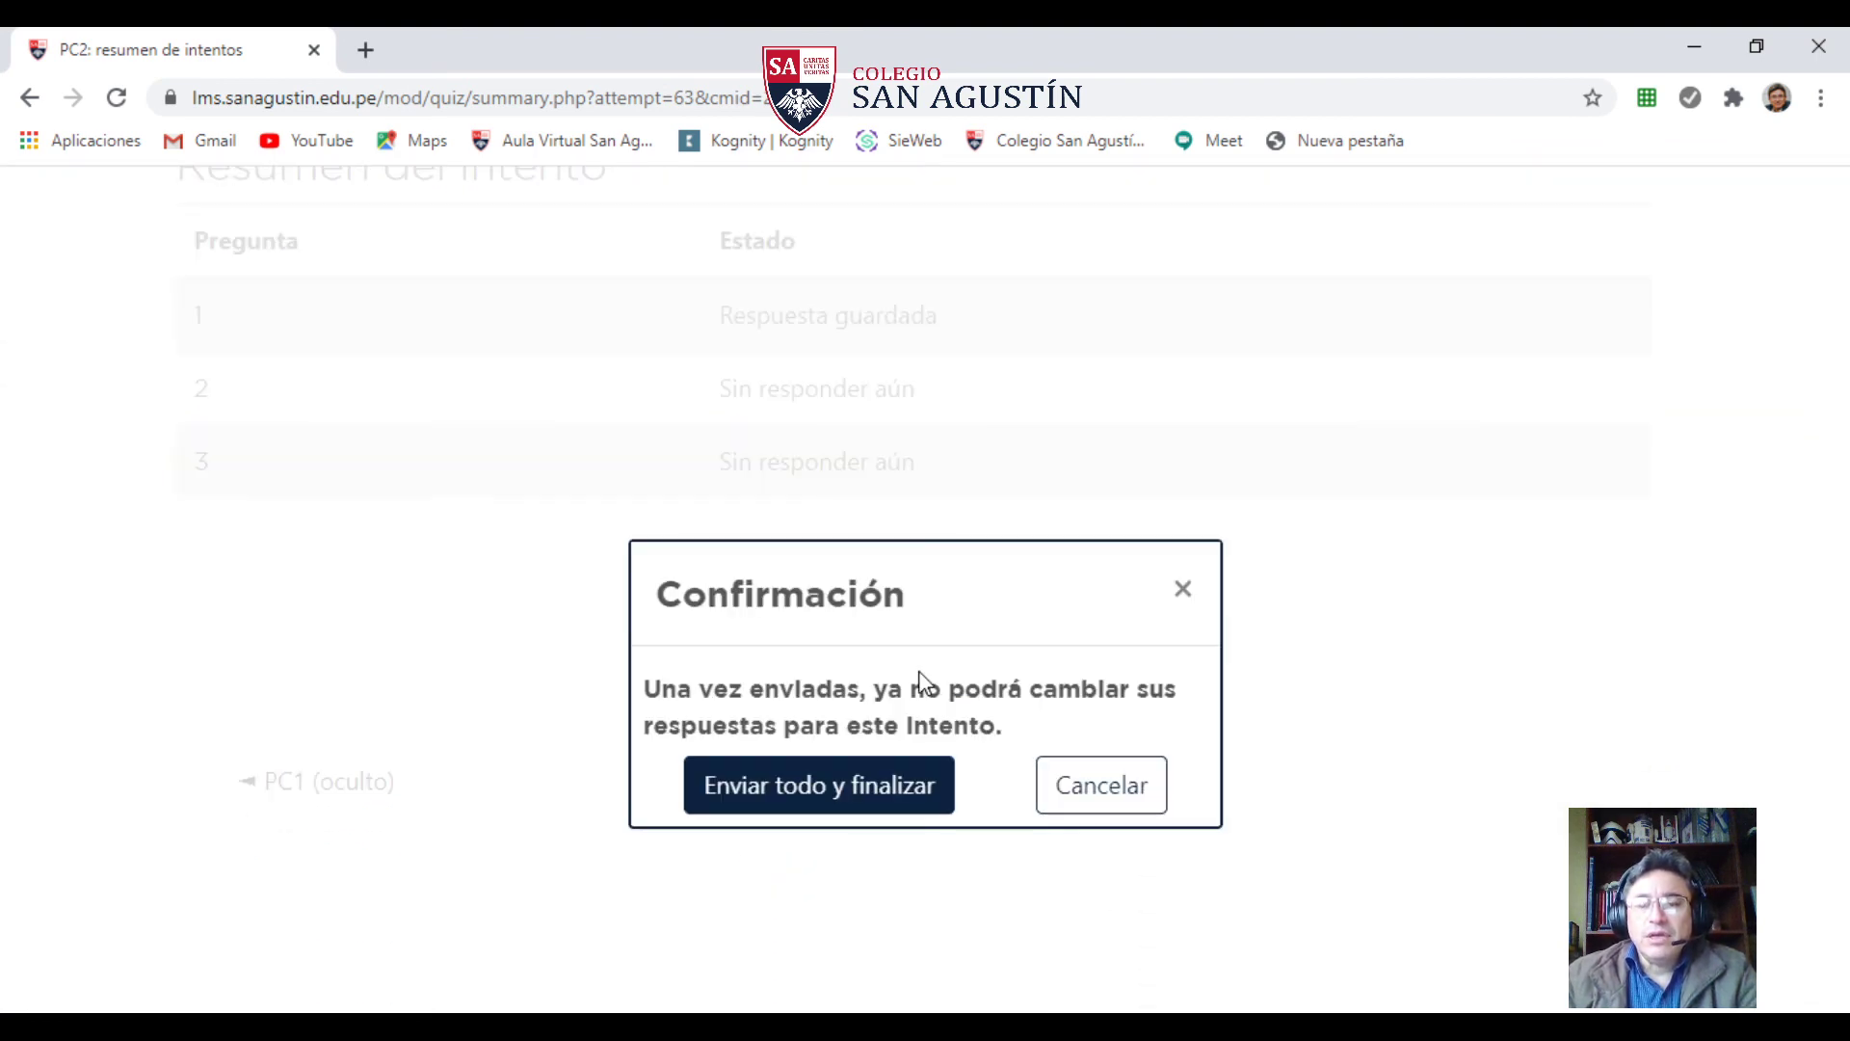
click(817, 805)
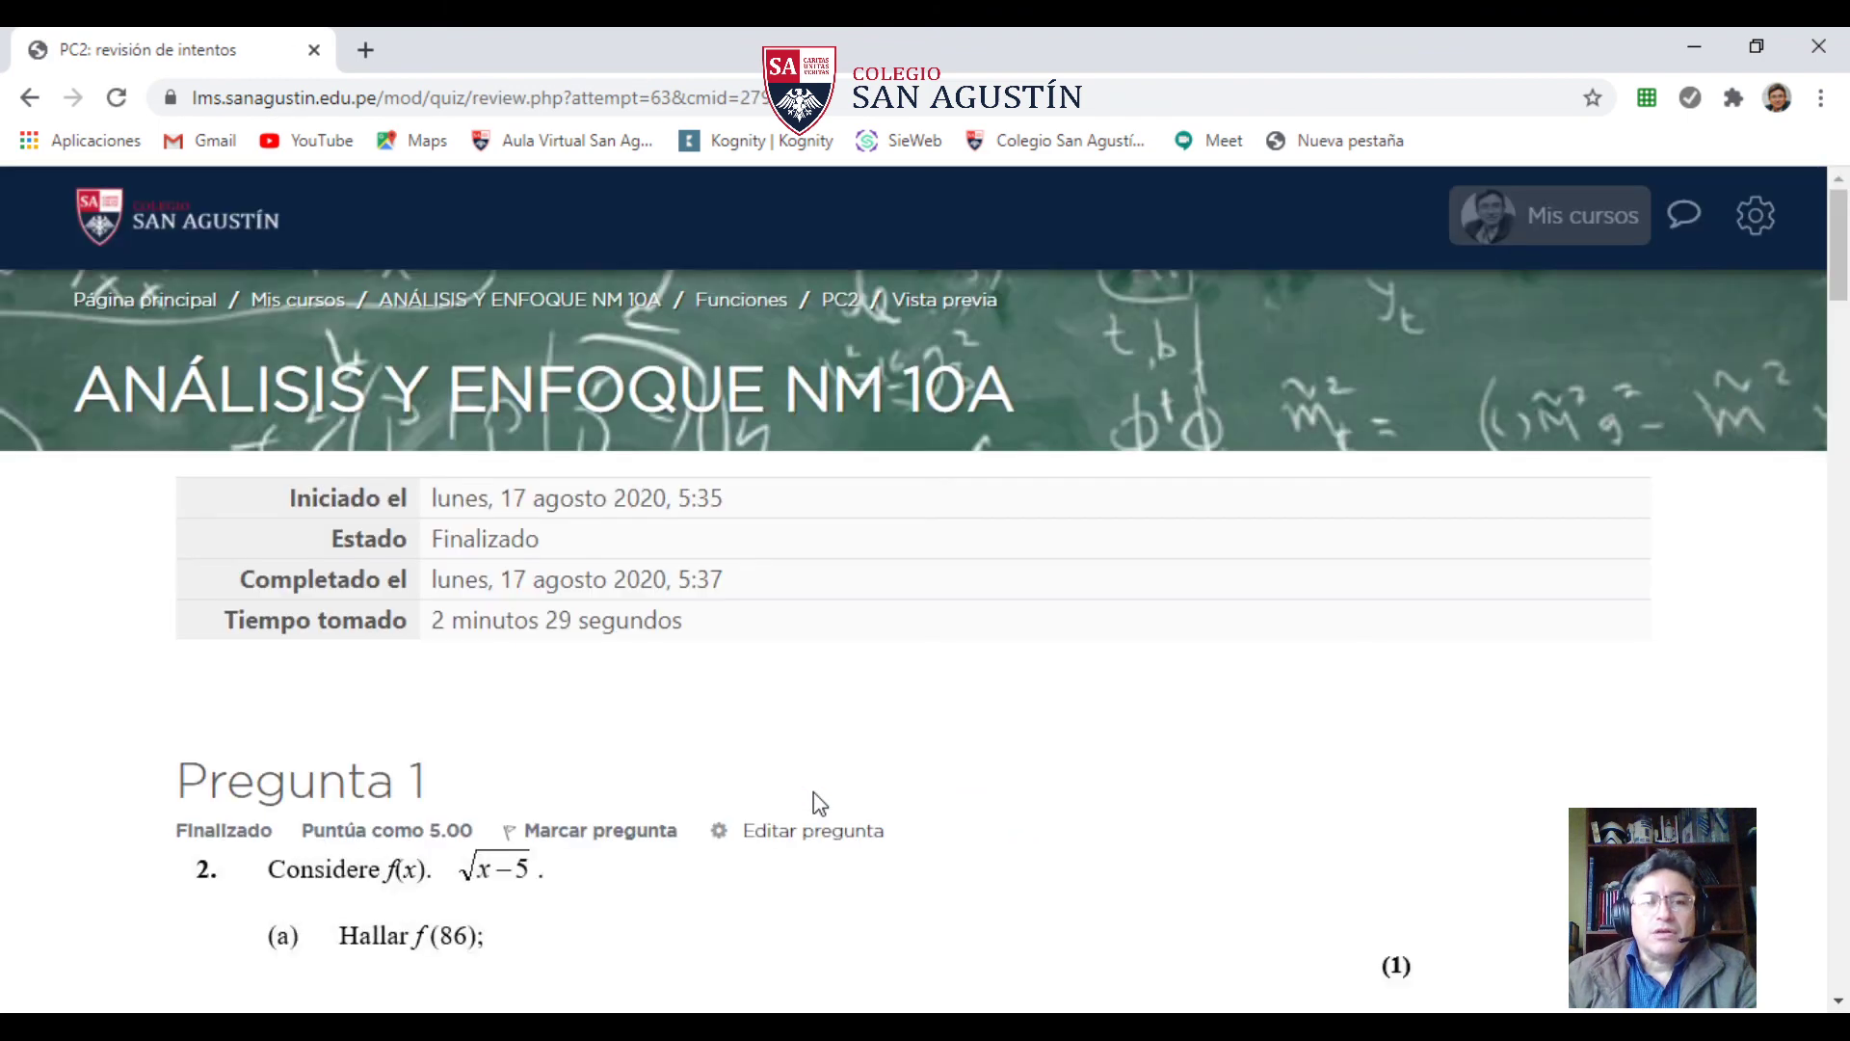
- Review the submitted PC2 attempt, checking the answer and attached file of question 1 and the status of questions 2 and 3
scroll(434, 638, down, 3)
scroll(482, 655, down, 7)
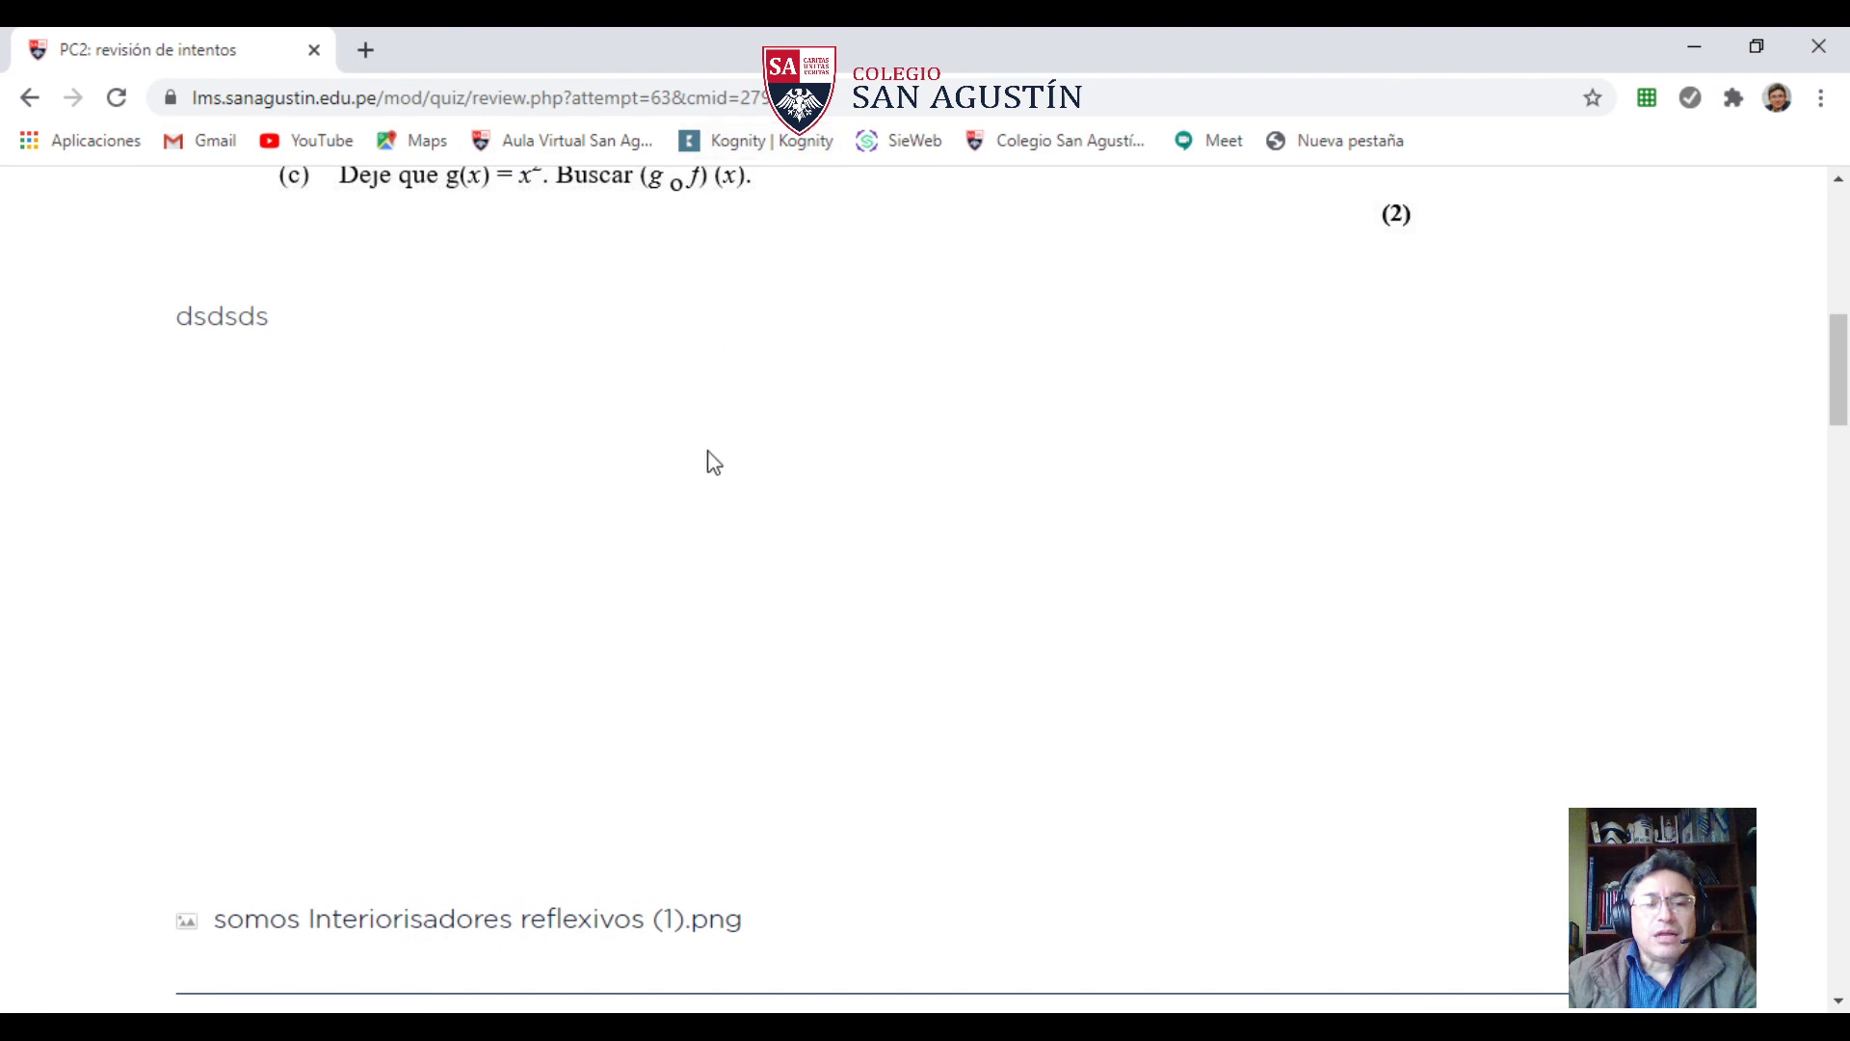
scroll(920, 289, up, 4)
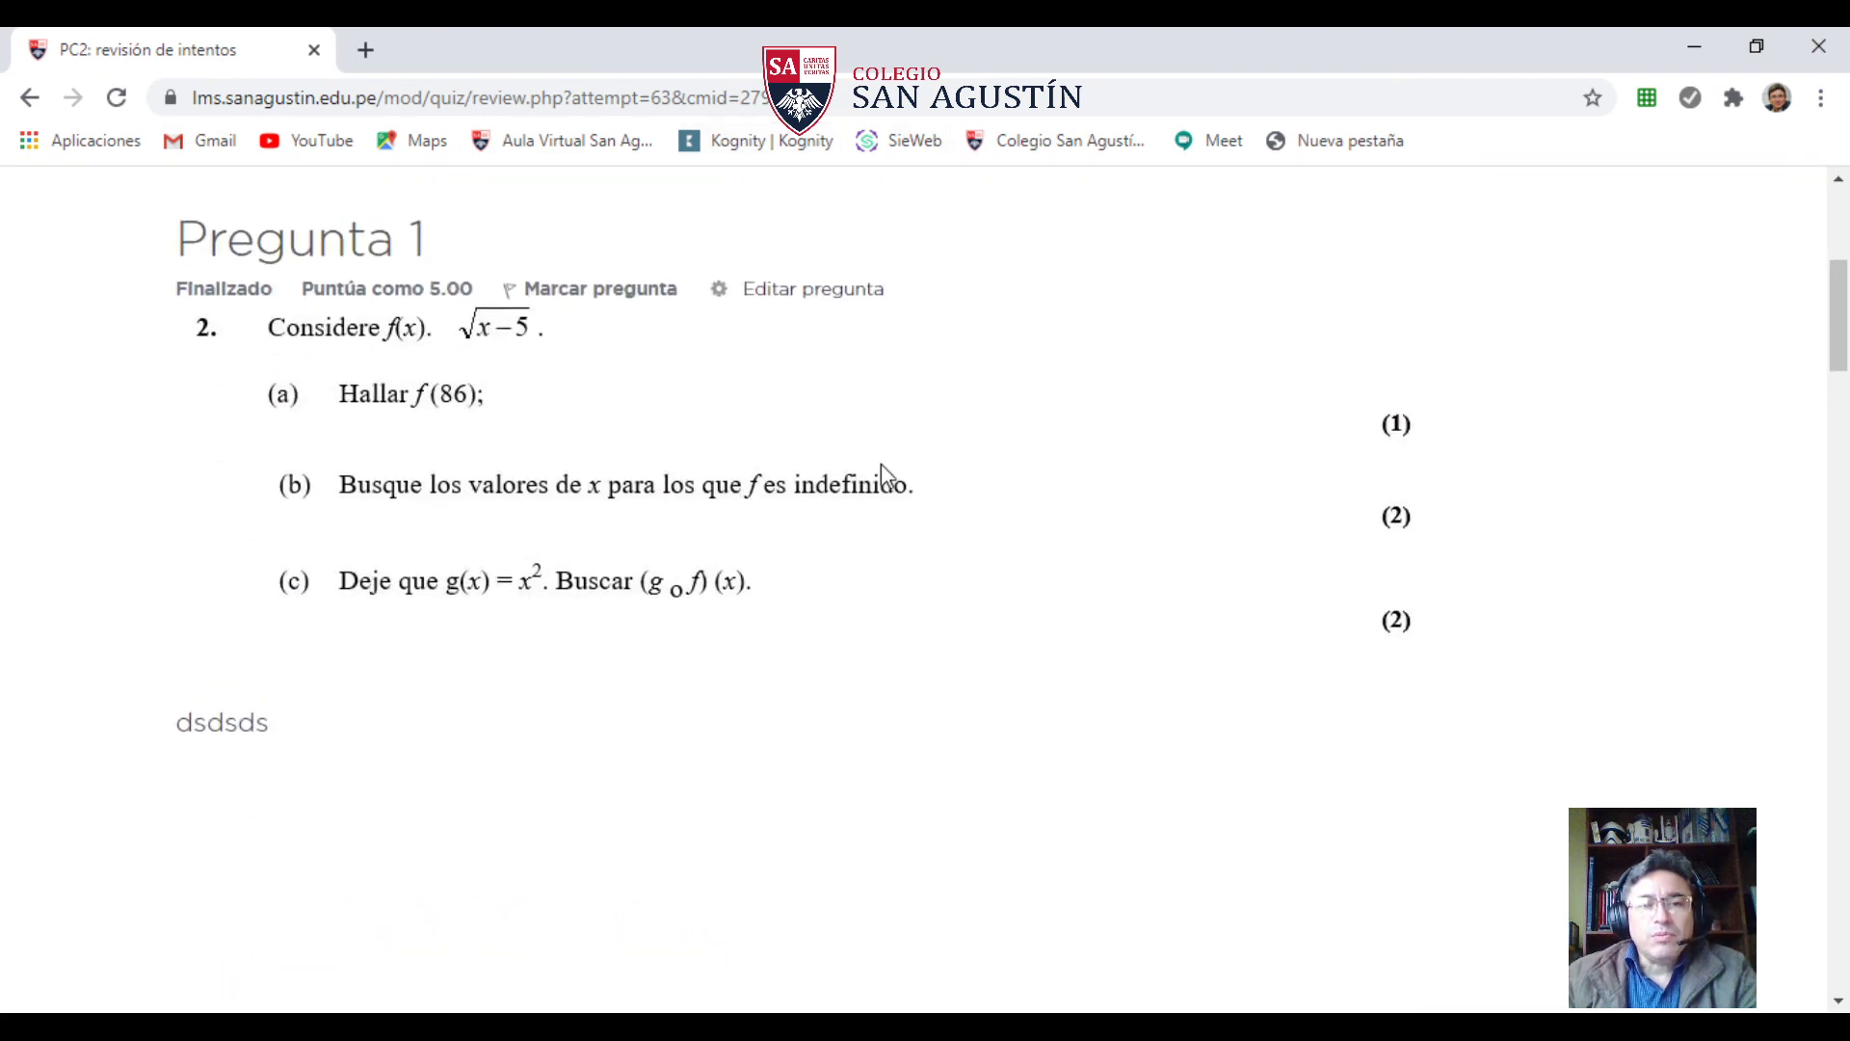
scroll(260, 454, down, 4)
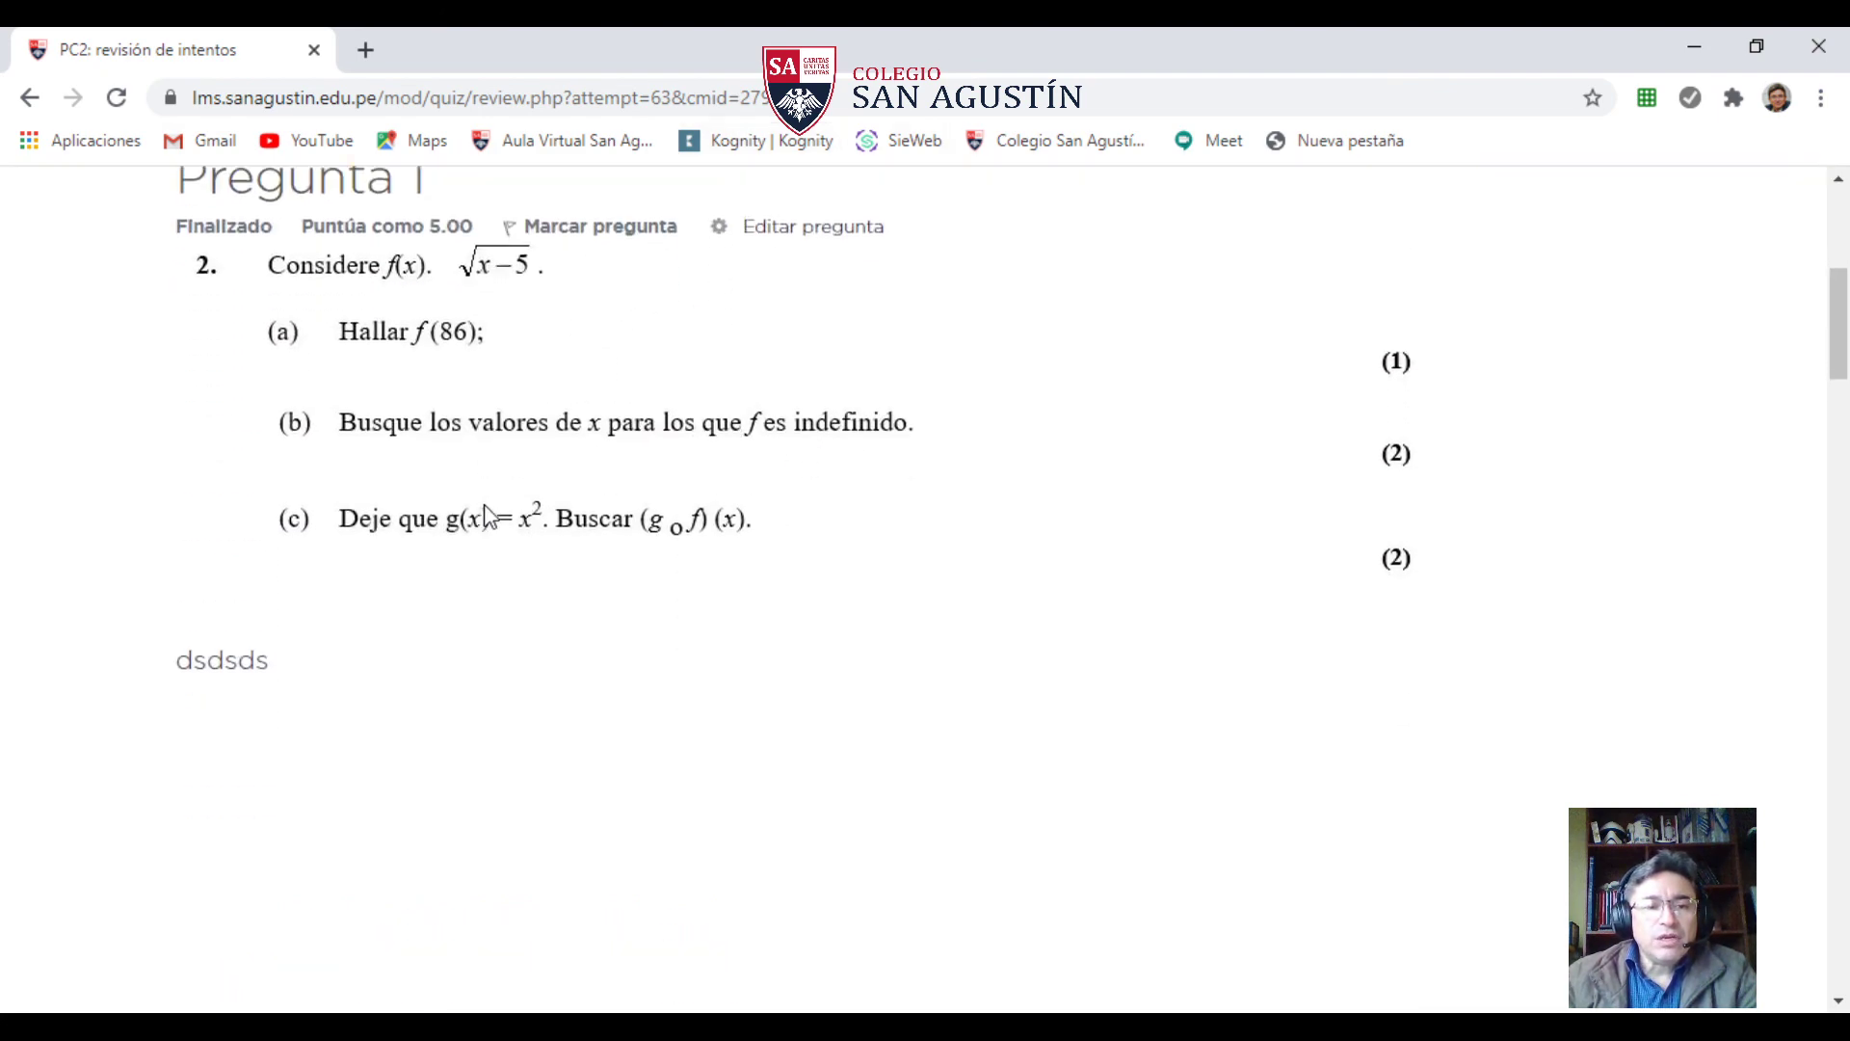
scroll(270, 540, down, 5)
scroll(298, 609, down, 1)
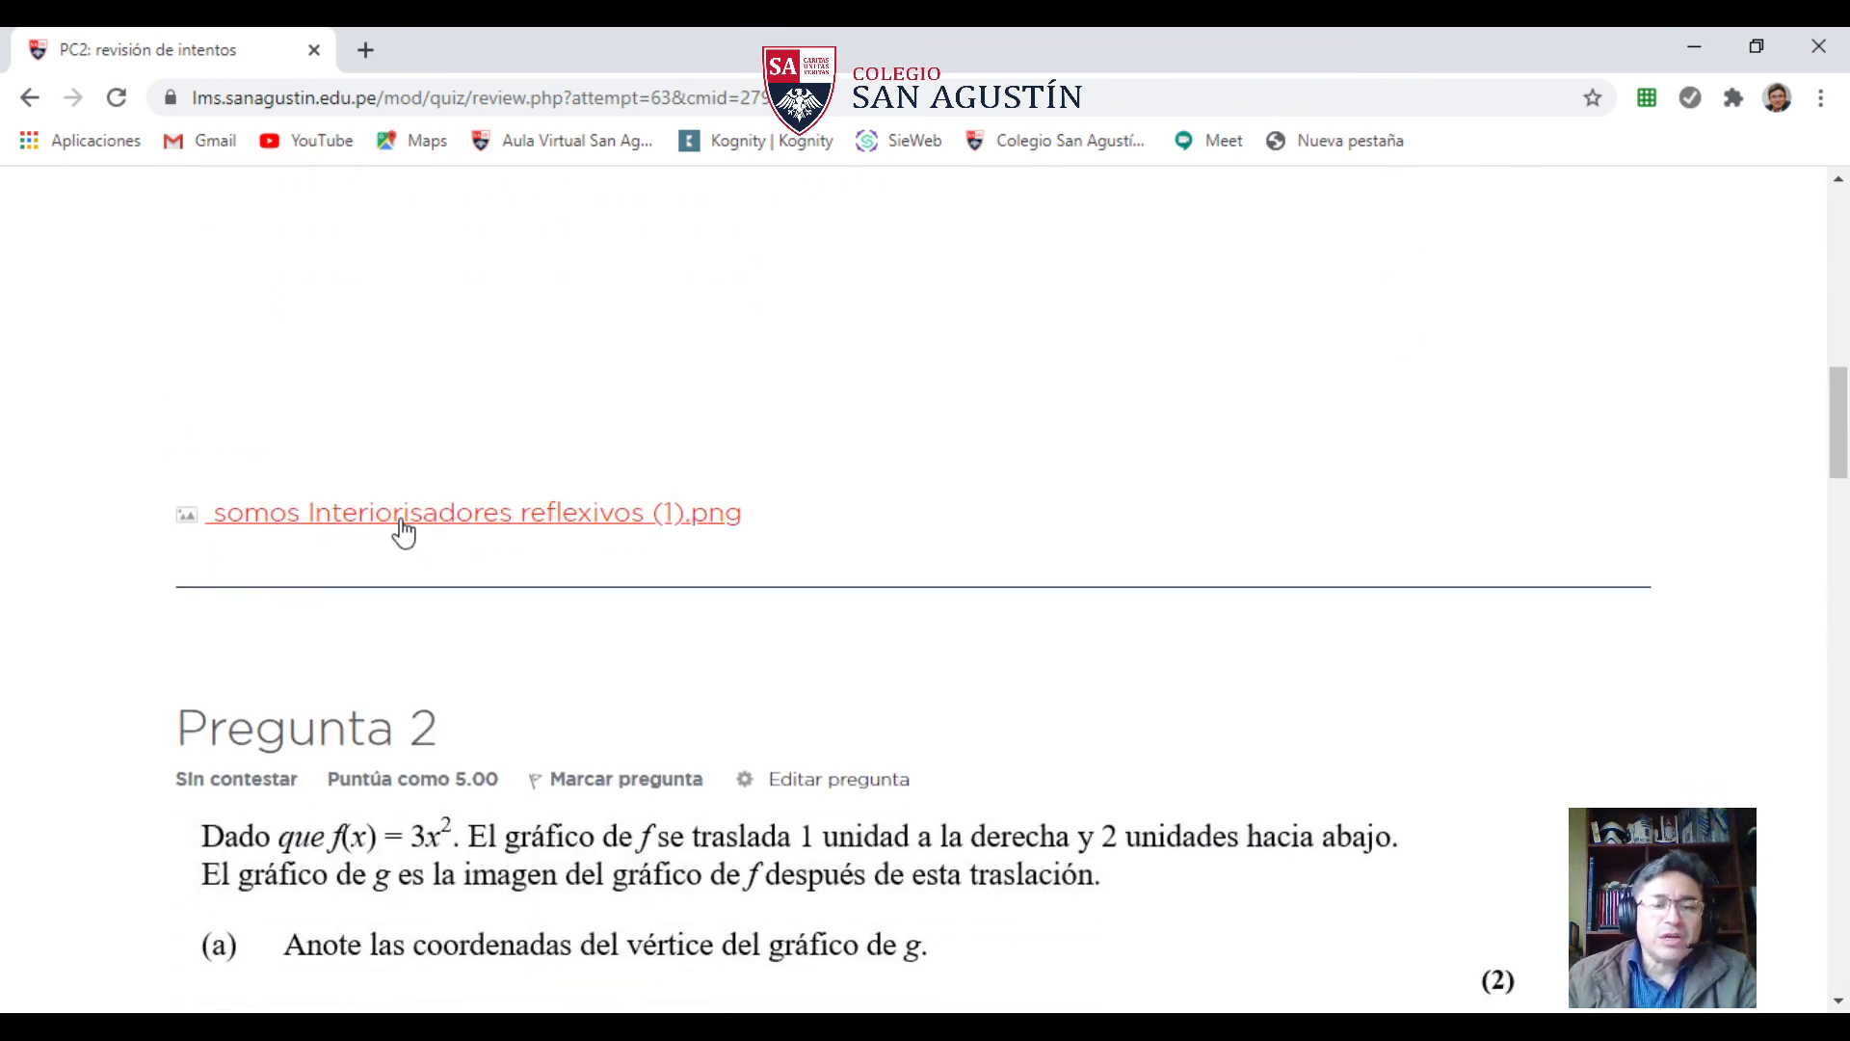
scroll(402, 532, down, 10)
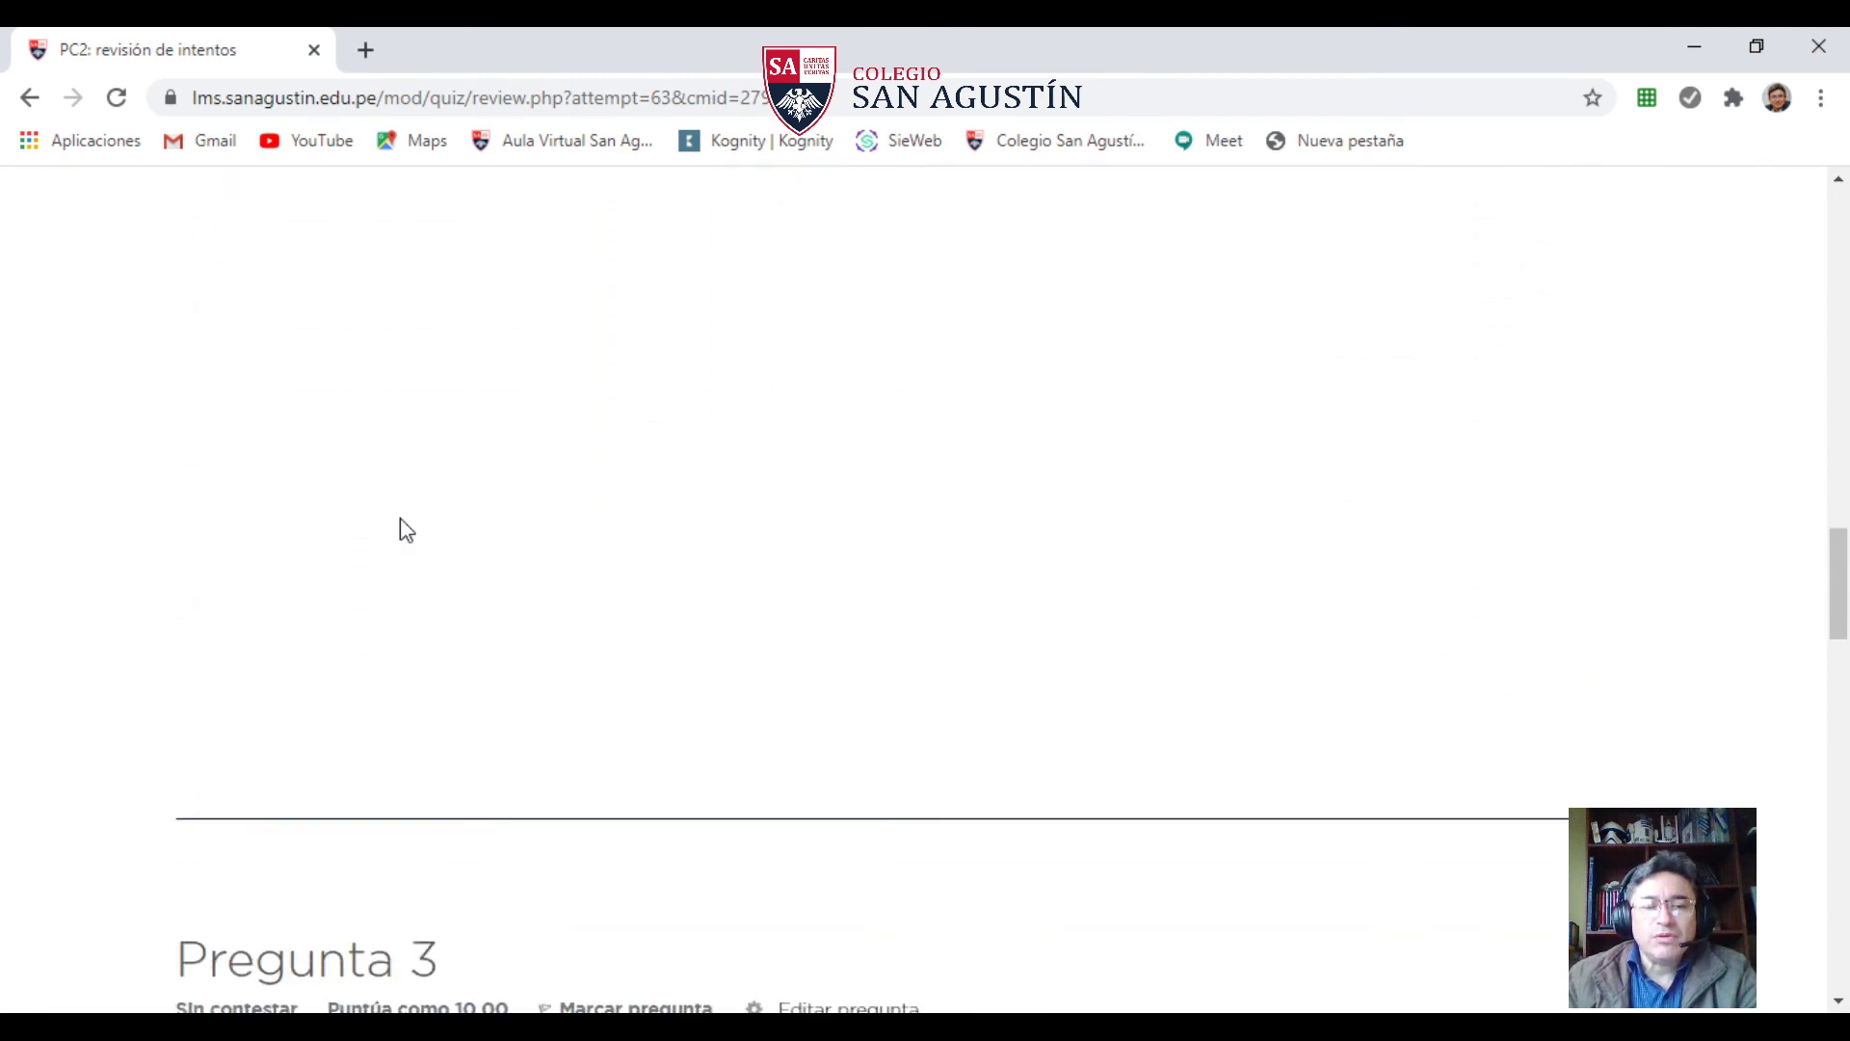
scroll(406, 529, down, 10)
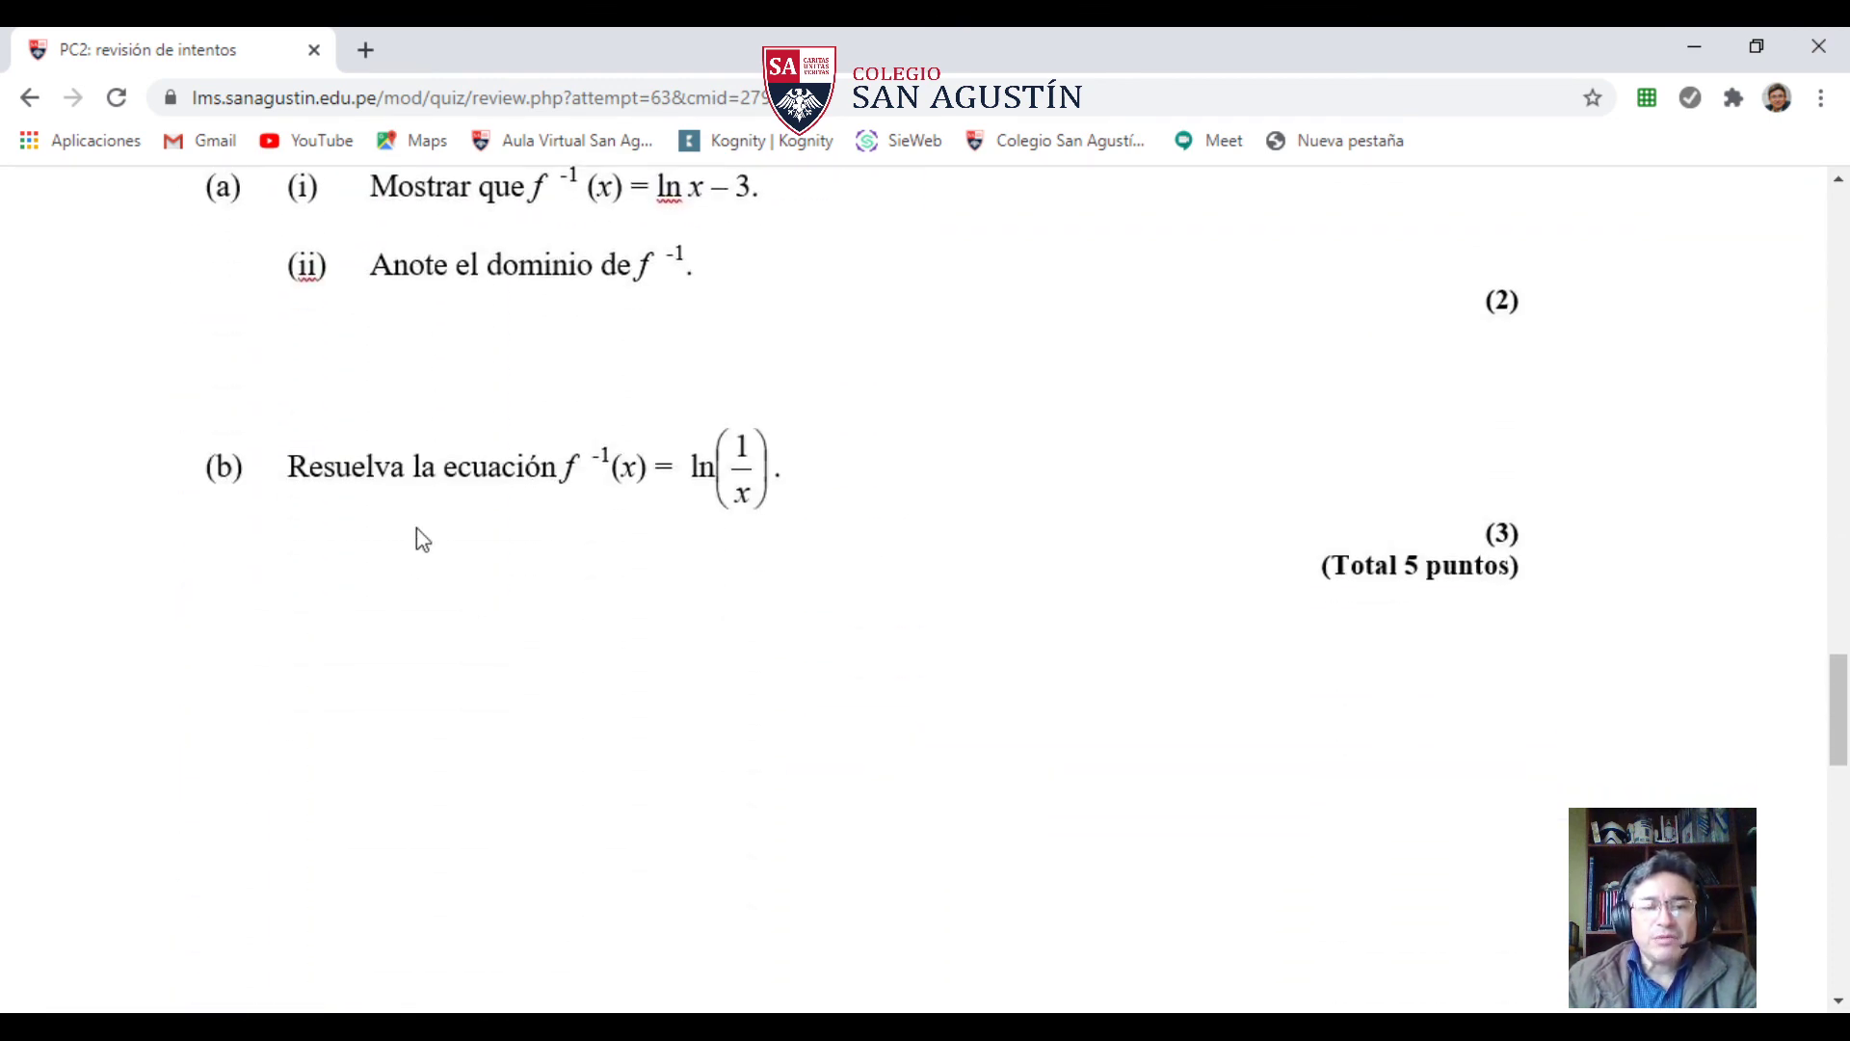
scroll(558, 540, down, 3)
scroll(558, 540, up, 10)
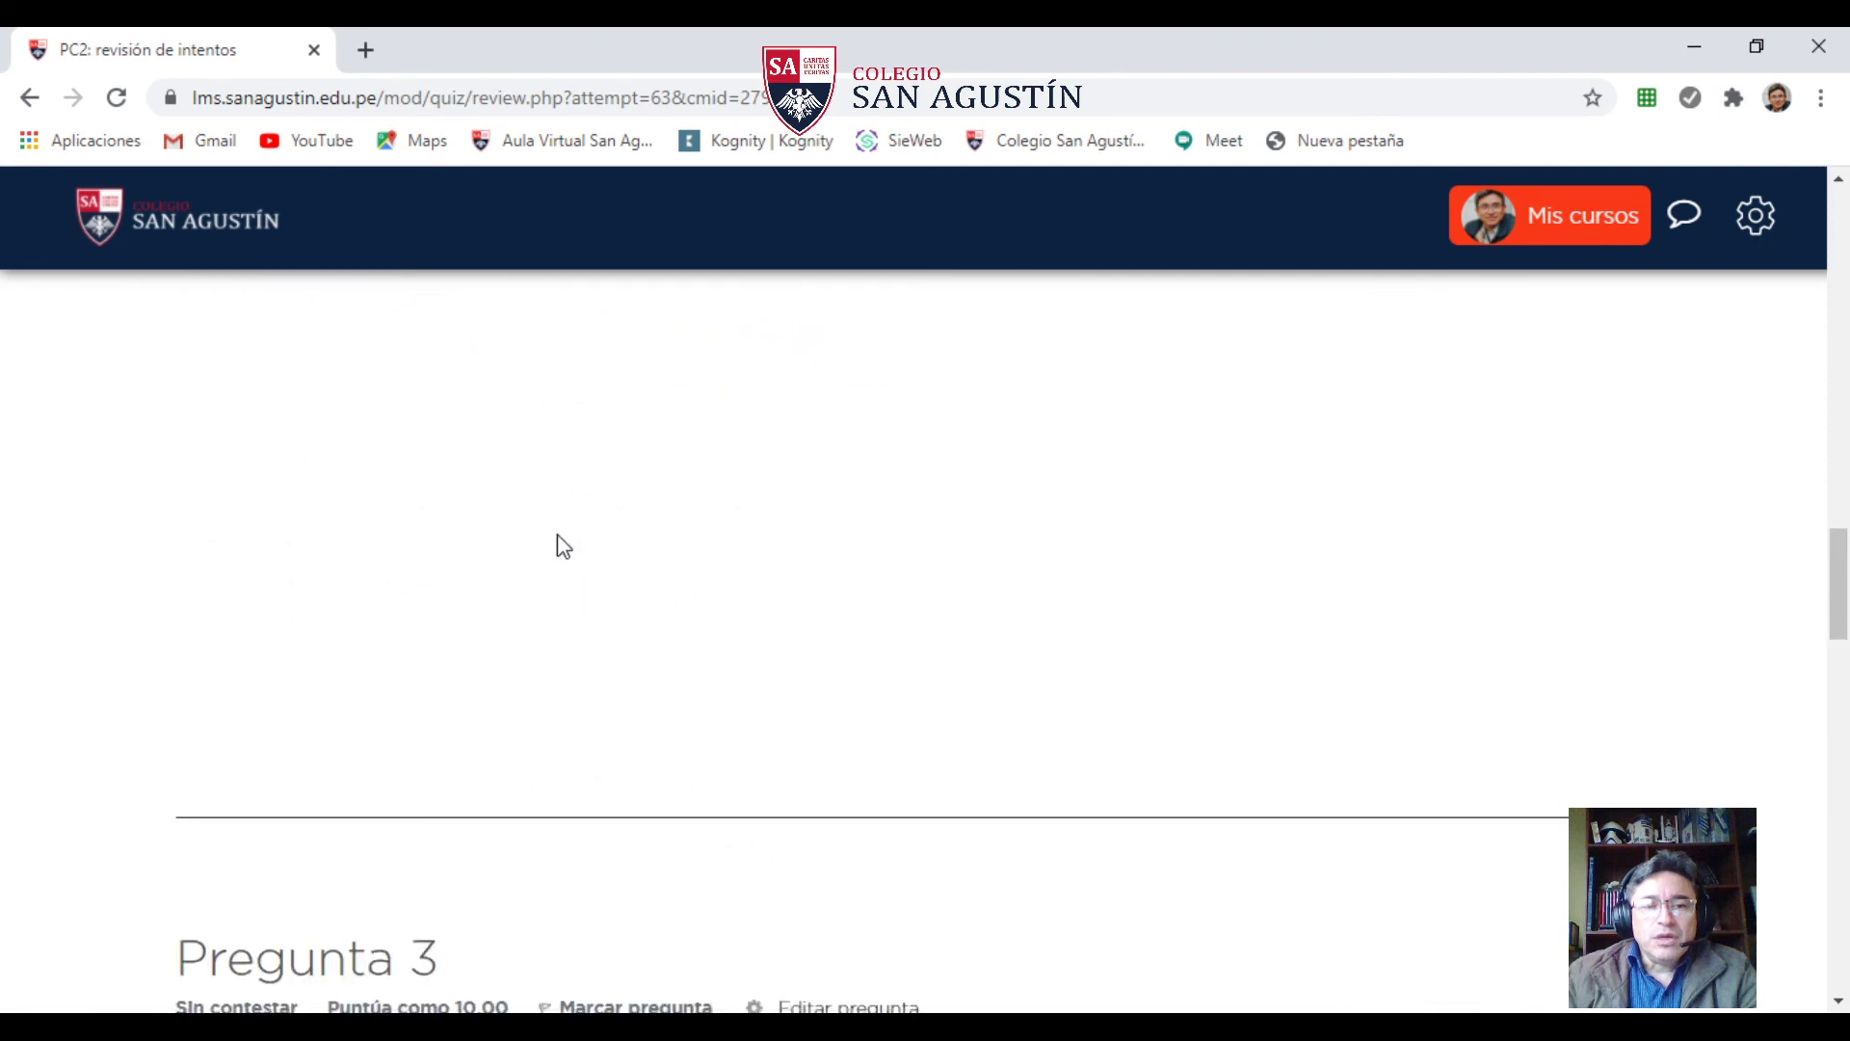
scroll(562, 546, up, 15)
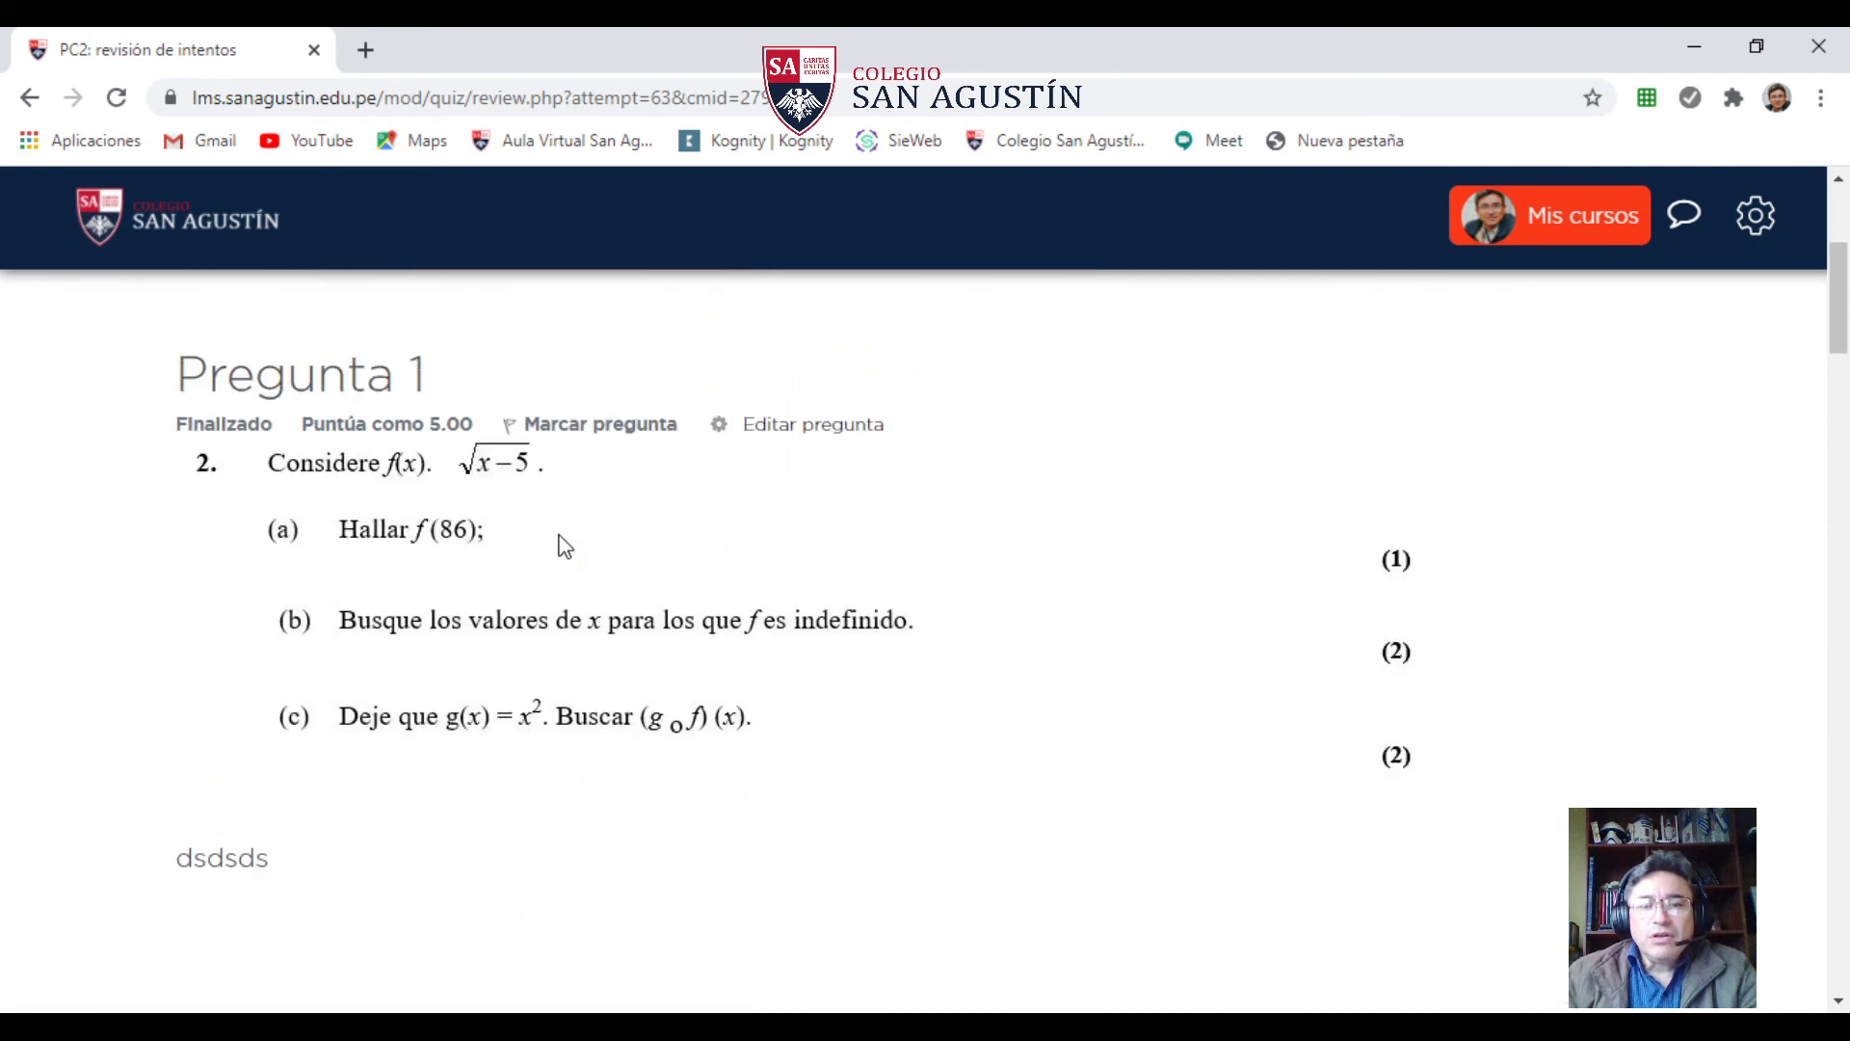
scroll(562, 542, up, 5)
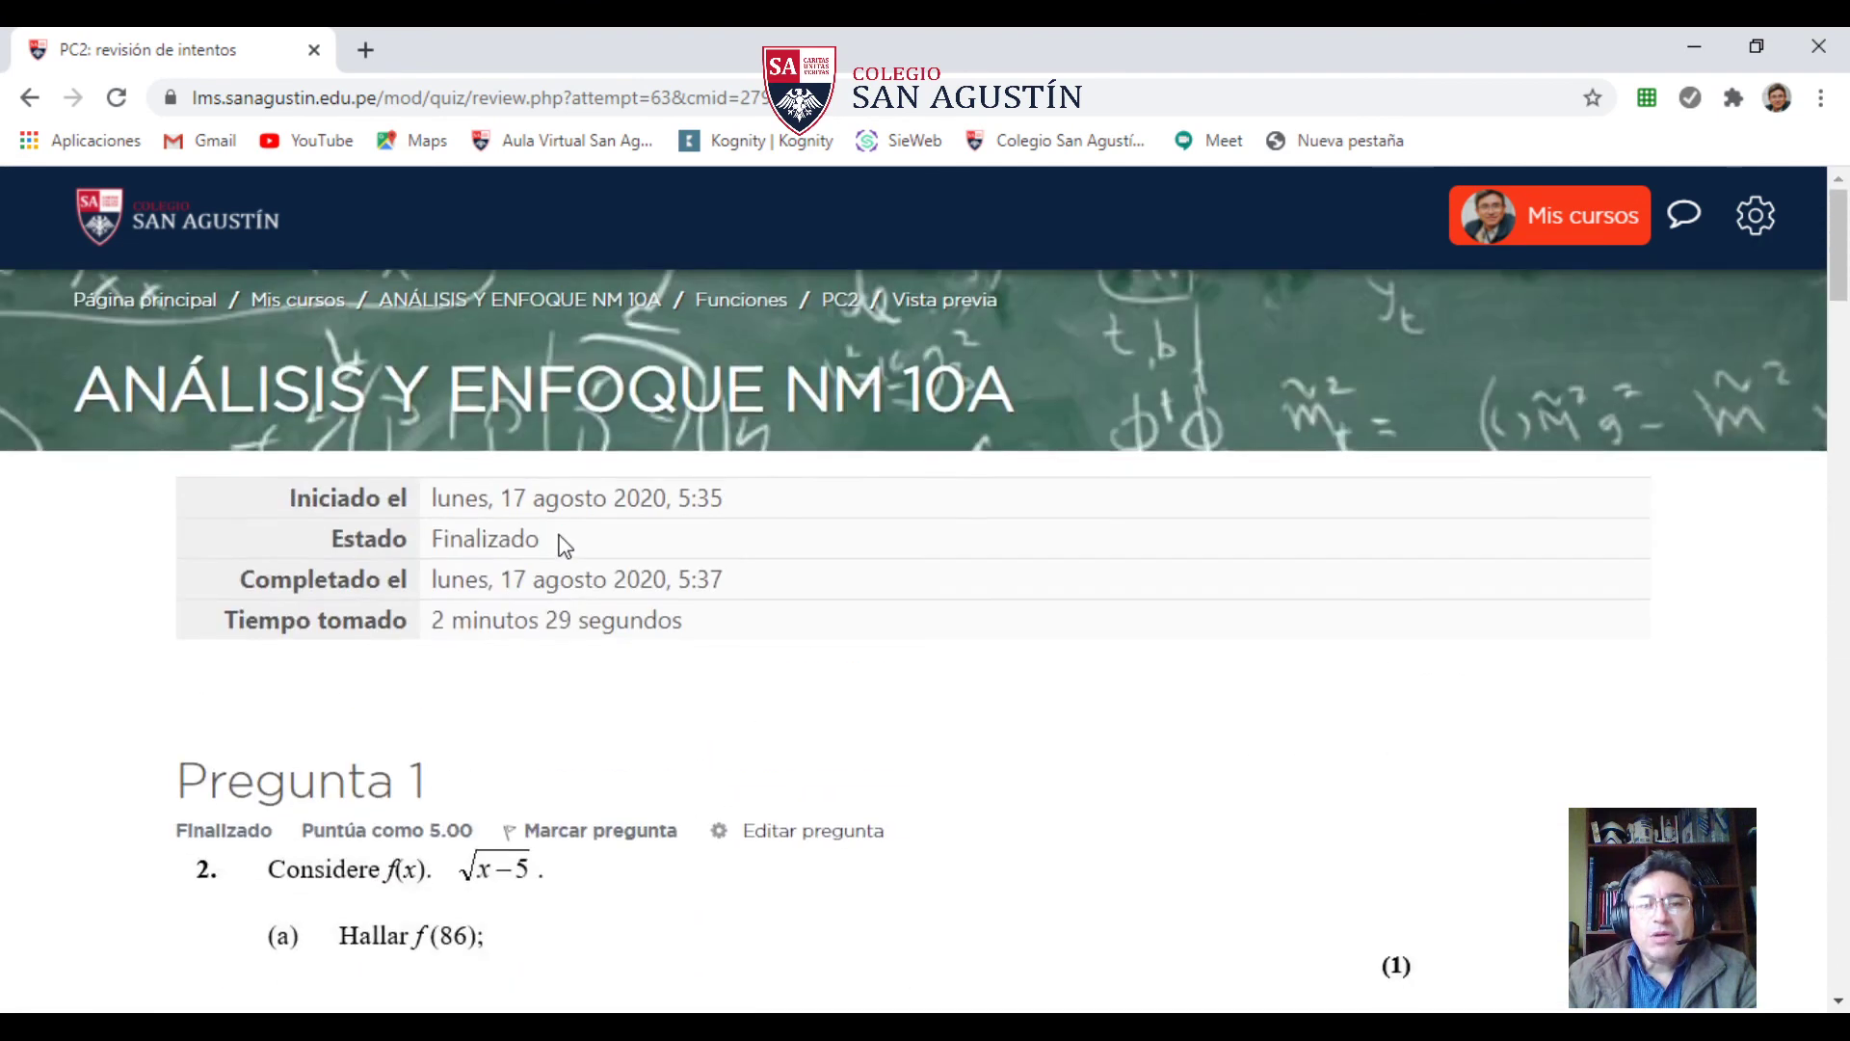
- Return to the PC2 quiz page from the attempt review and start a new preview attempt
click(840, 302)
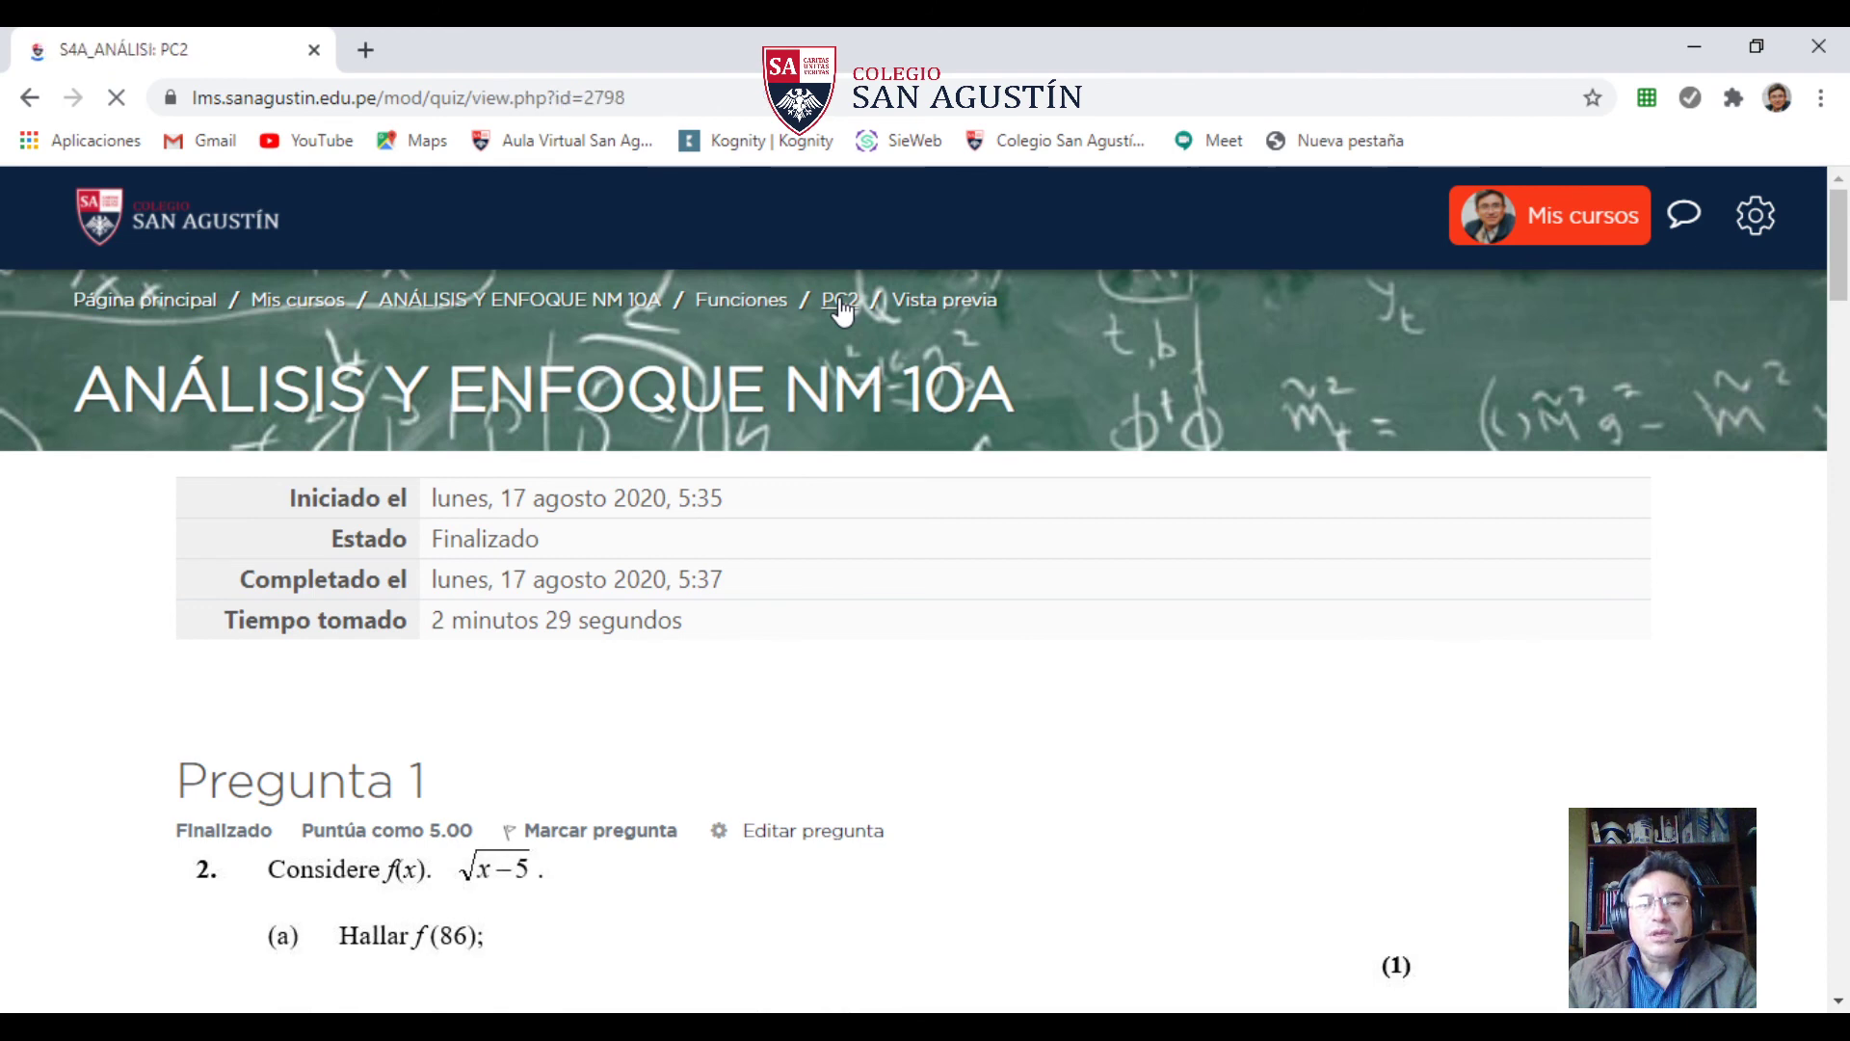
scroll(831, 566, down, 4)
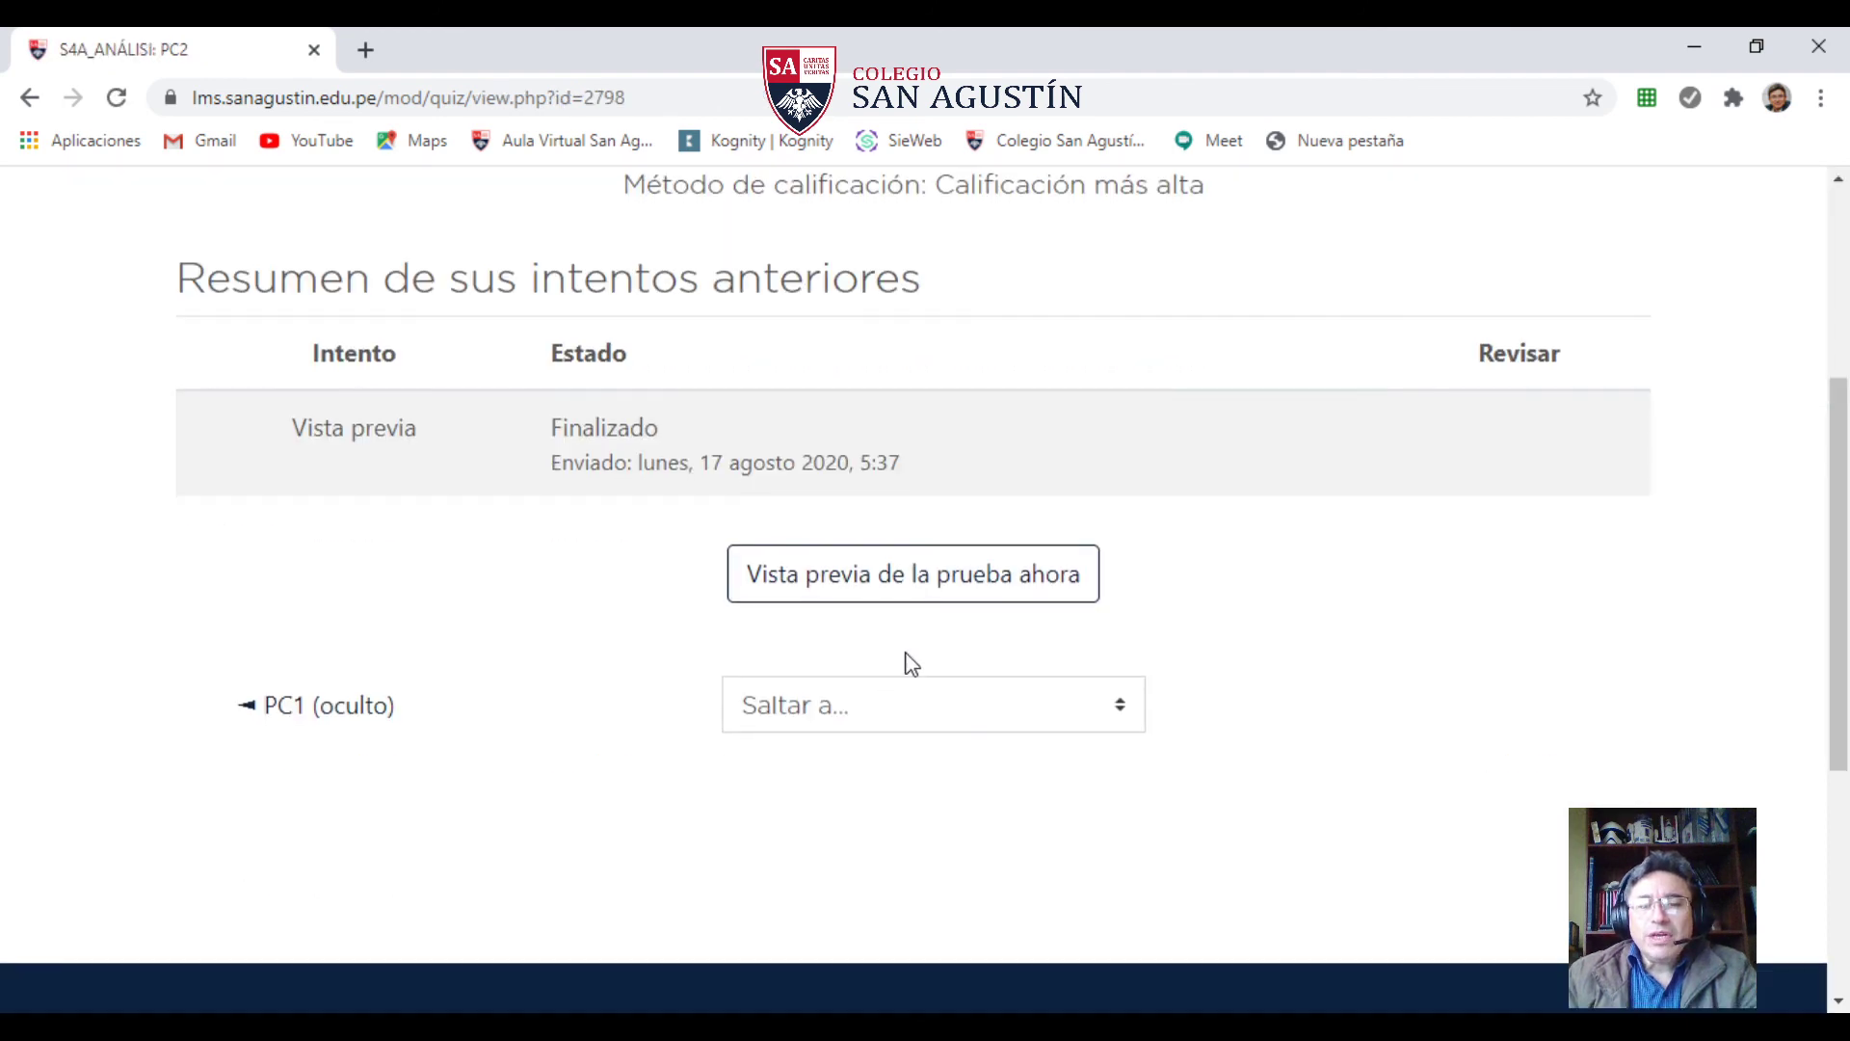
click(947, 591)
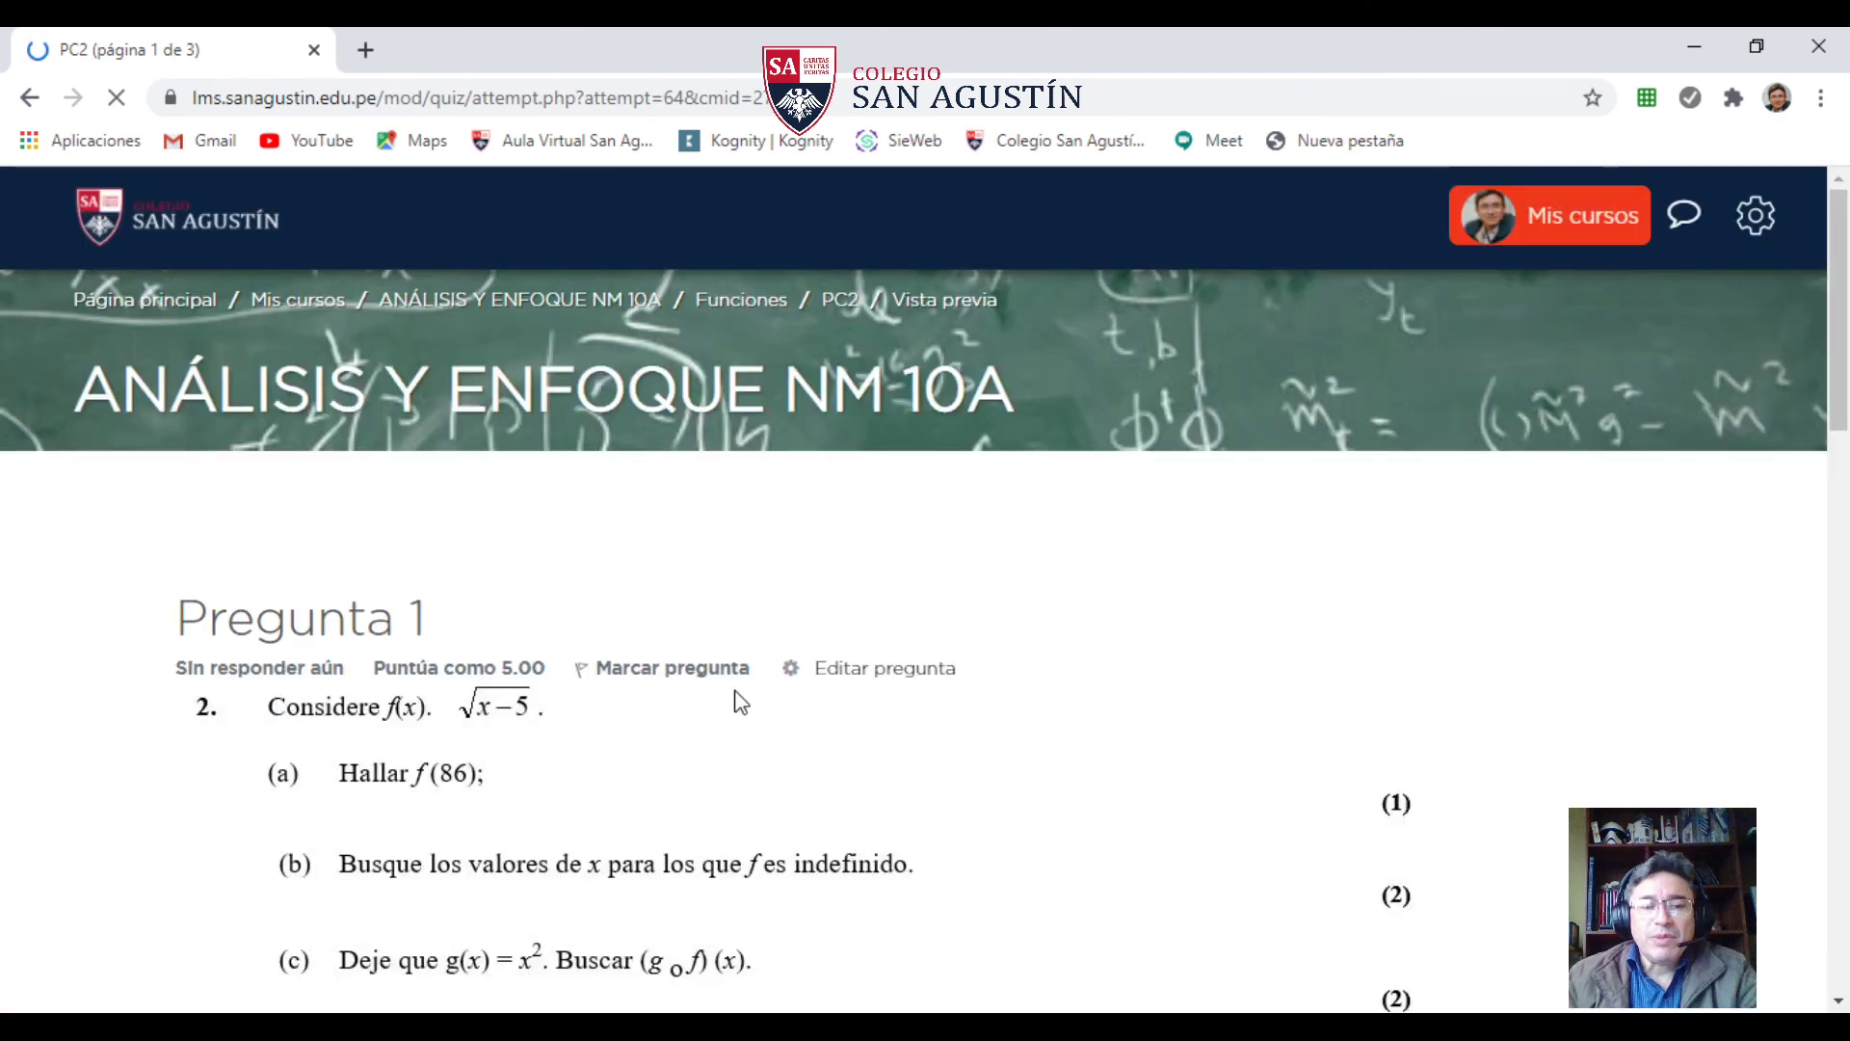
- Examine question 1 of the new preview attempt down to its attachment area, and open question 2
scroll(533, 701, down, 3)
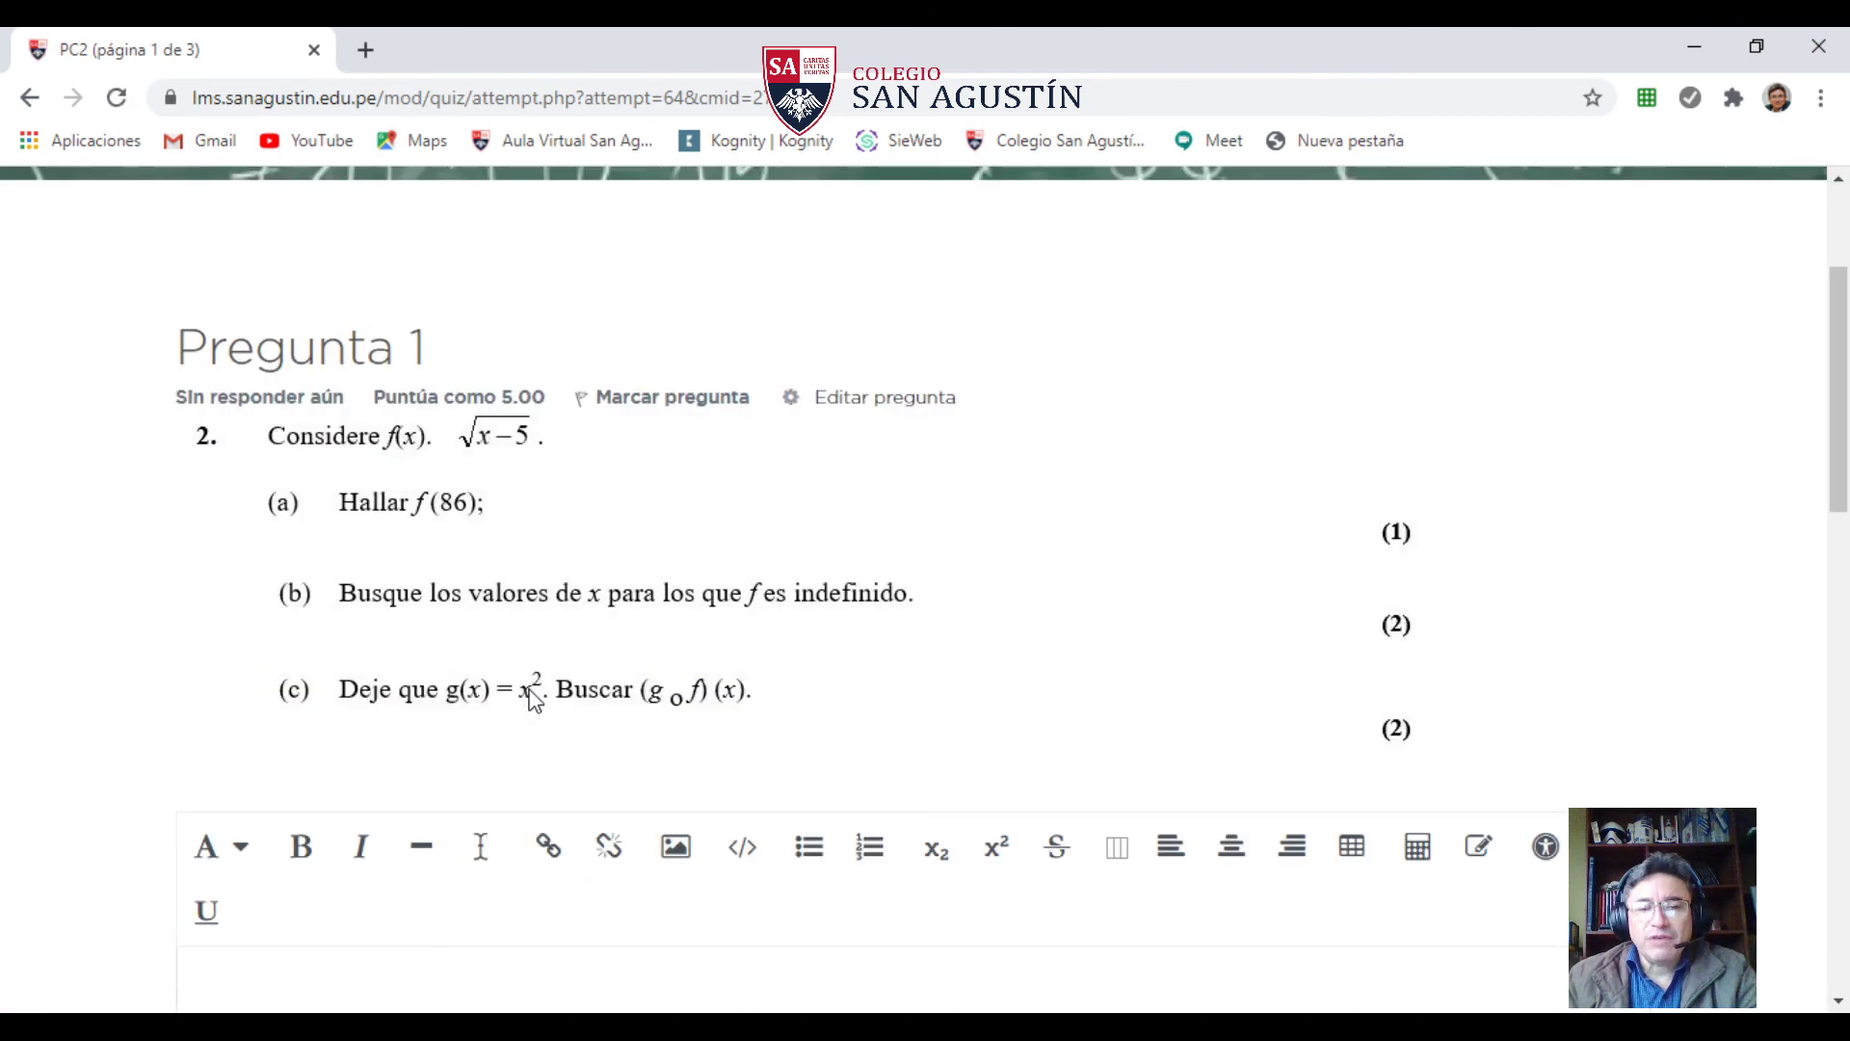
scroll(533, 700, down, 4)
scroll(531, 689, down, 10)
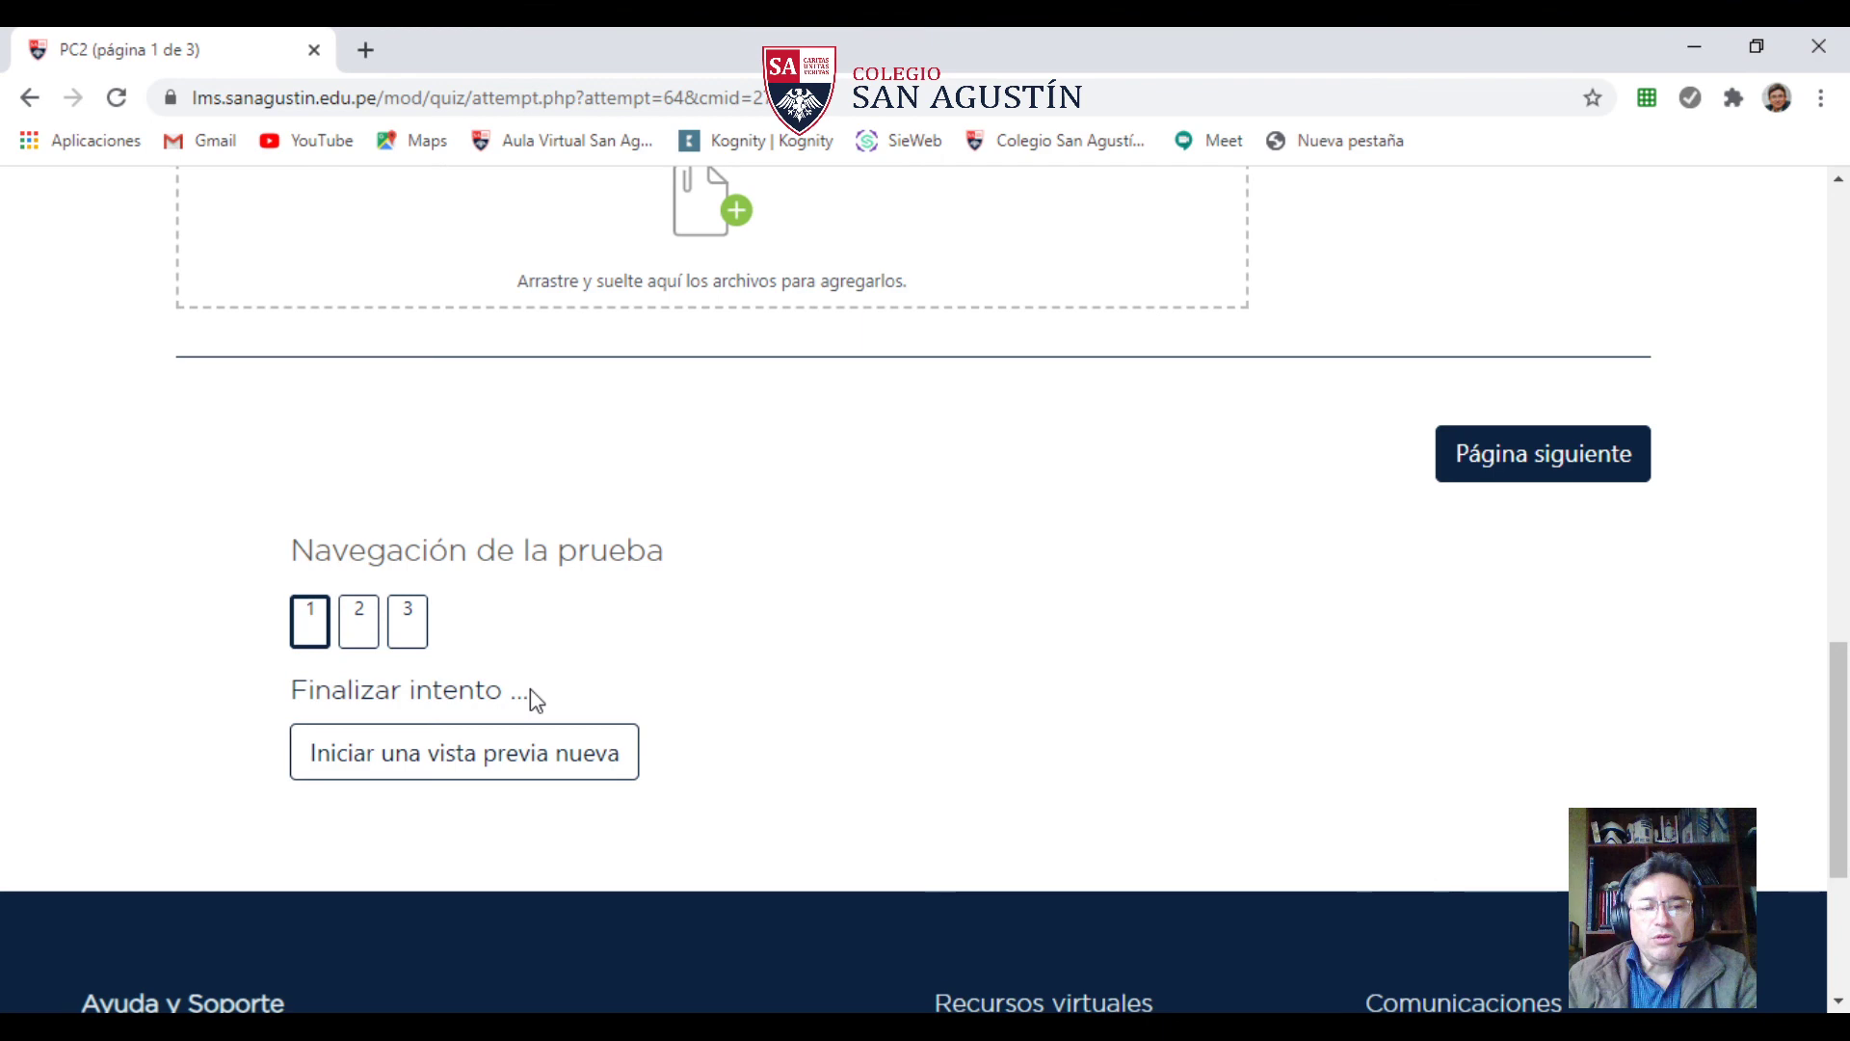
scroll(529, 698, down, 2)
click(371, 481)
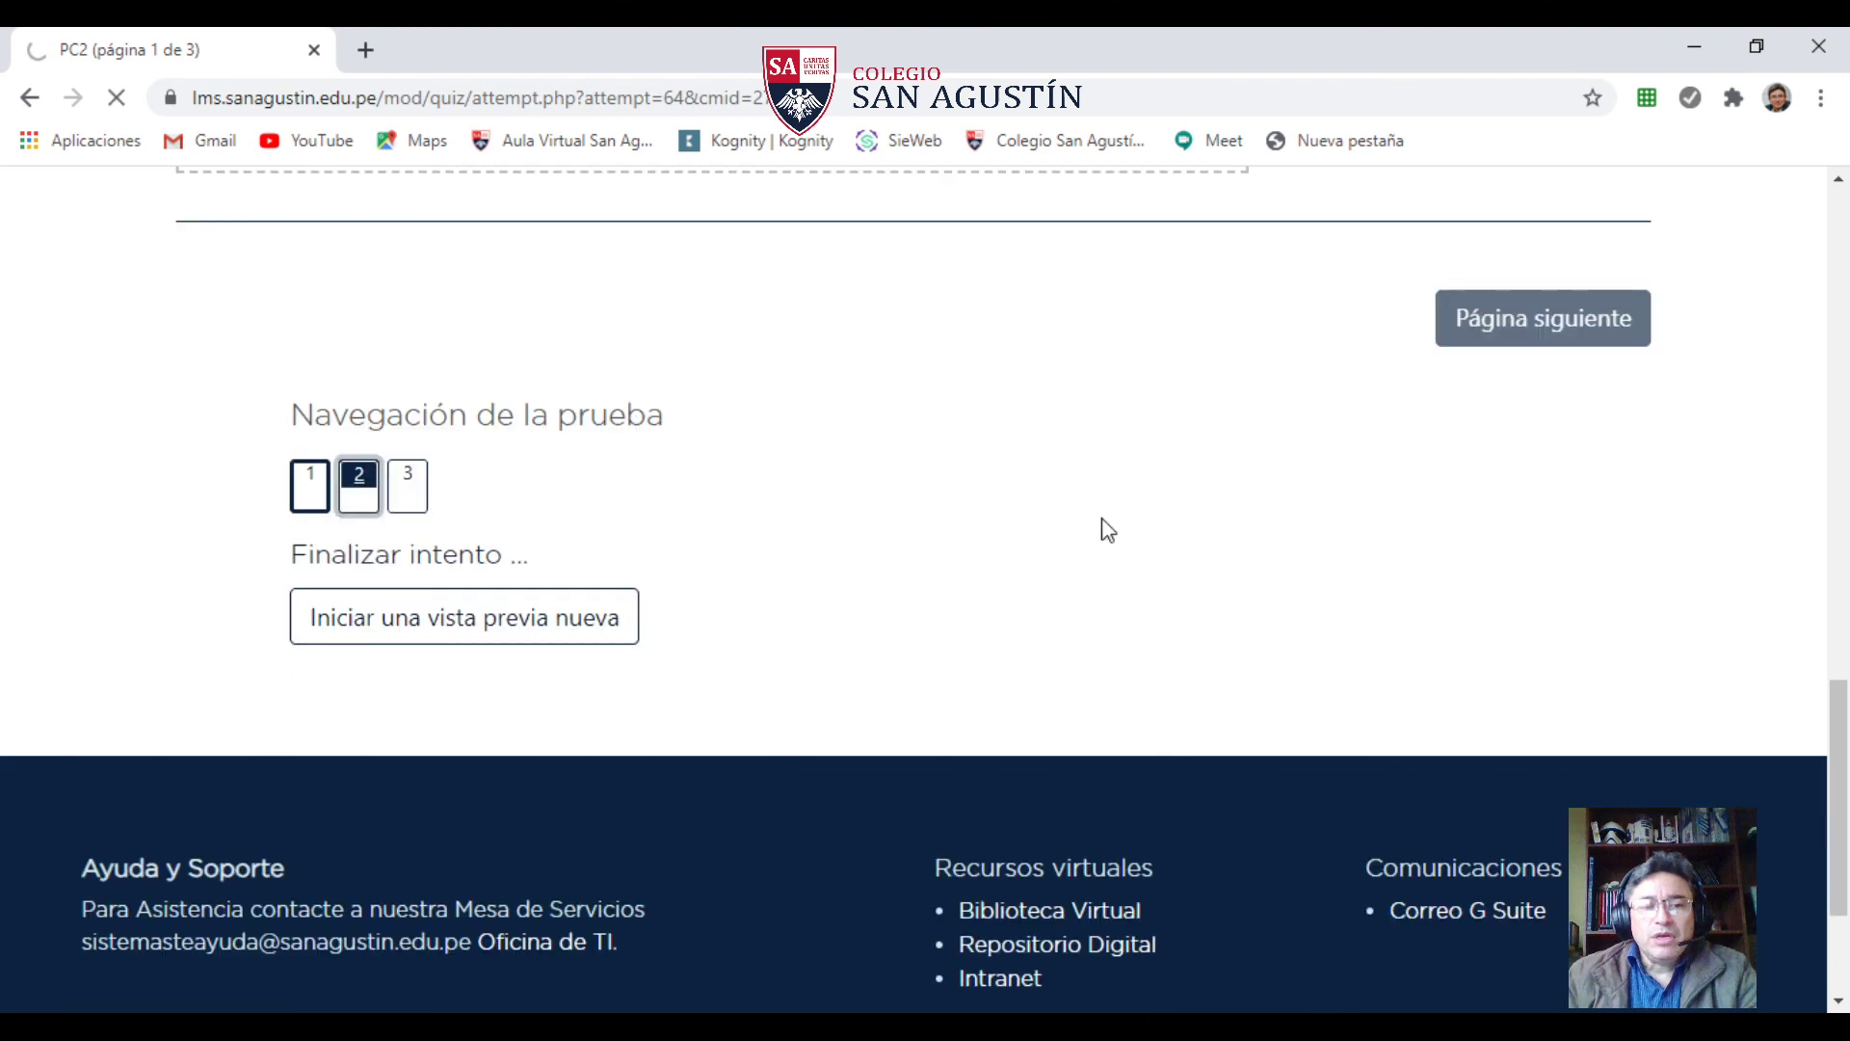